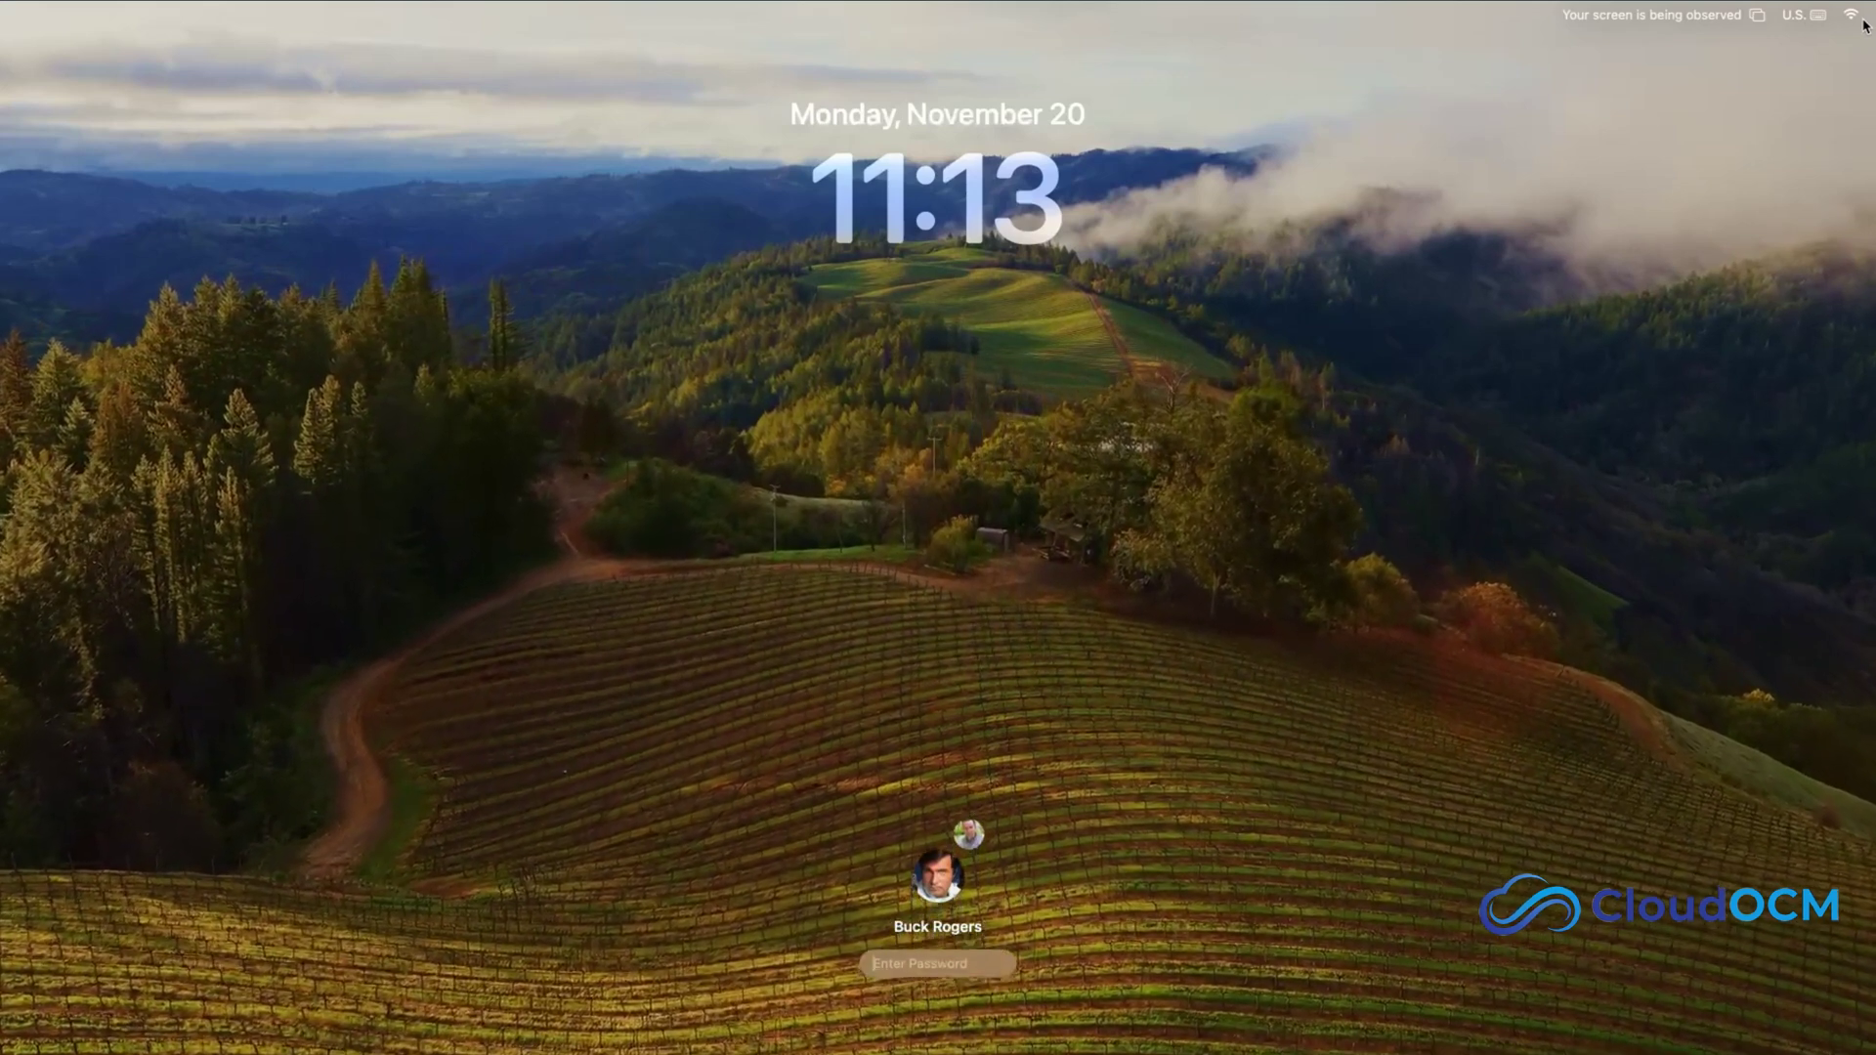
# - Log in to the Mac by entering the account password
pyautogui.write('•••••••••')
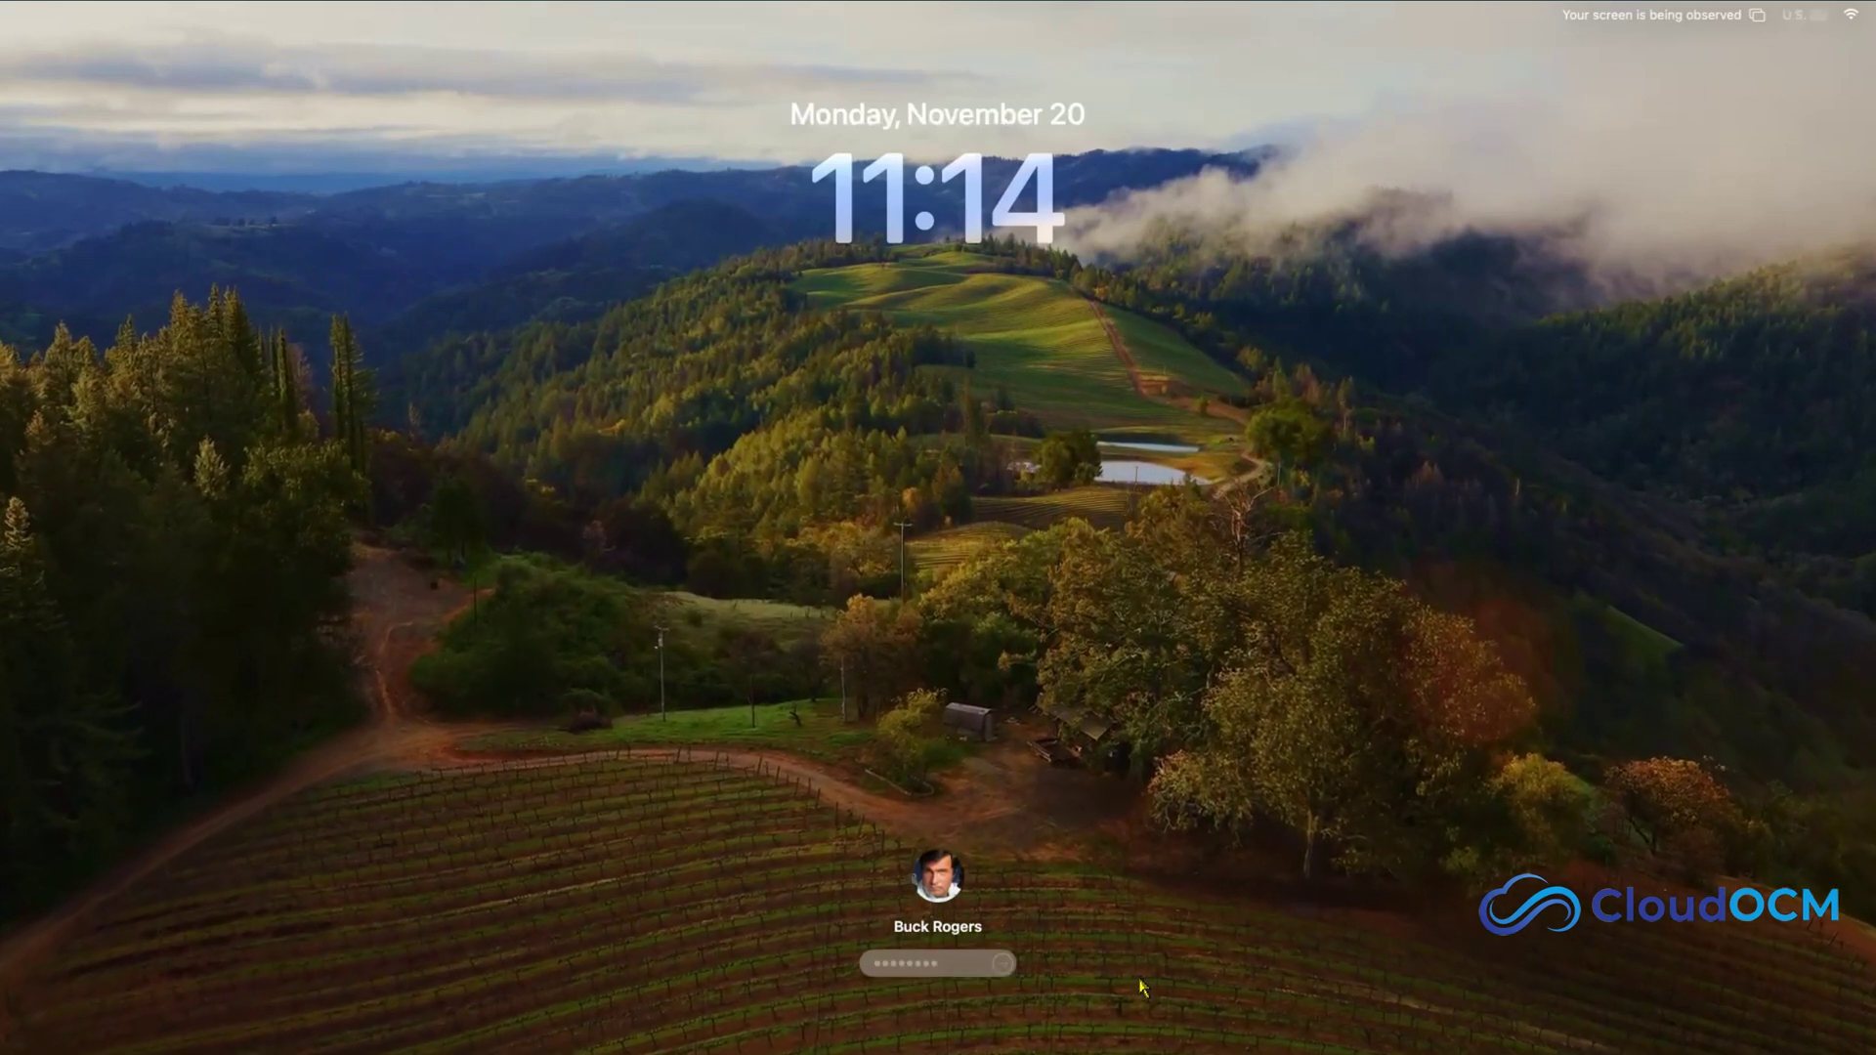
pyautogui.press('Return')
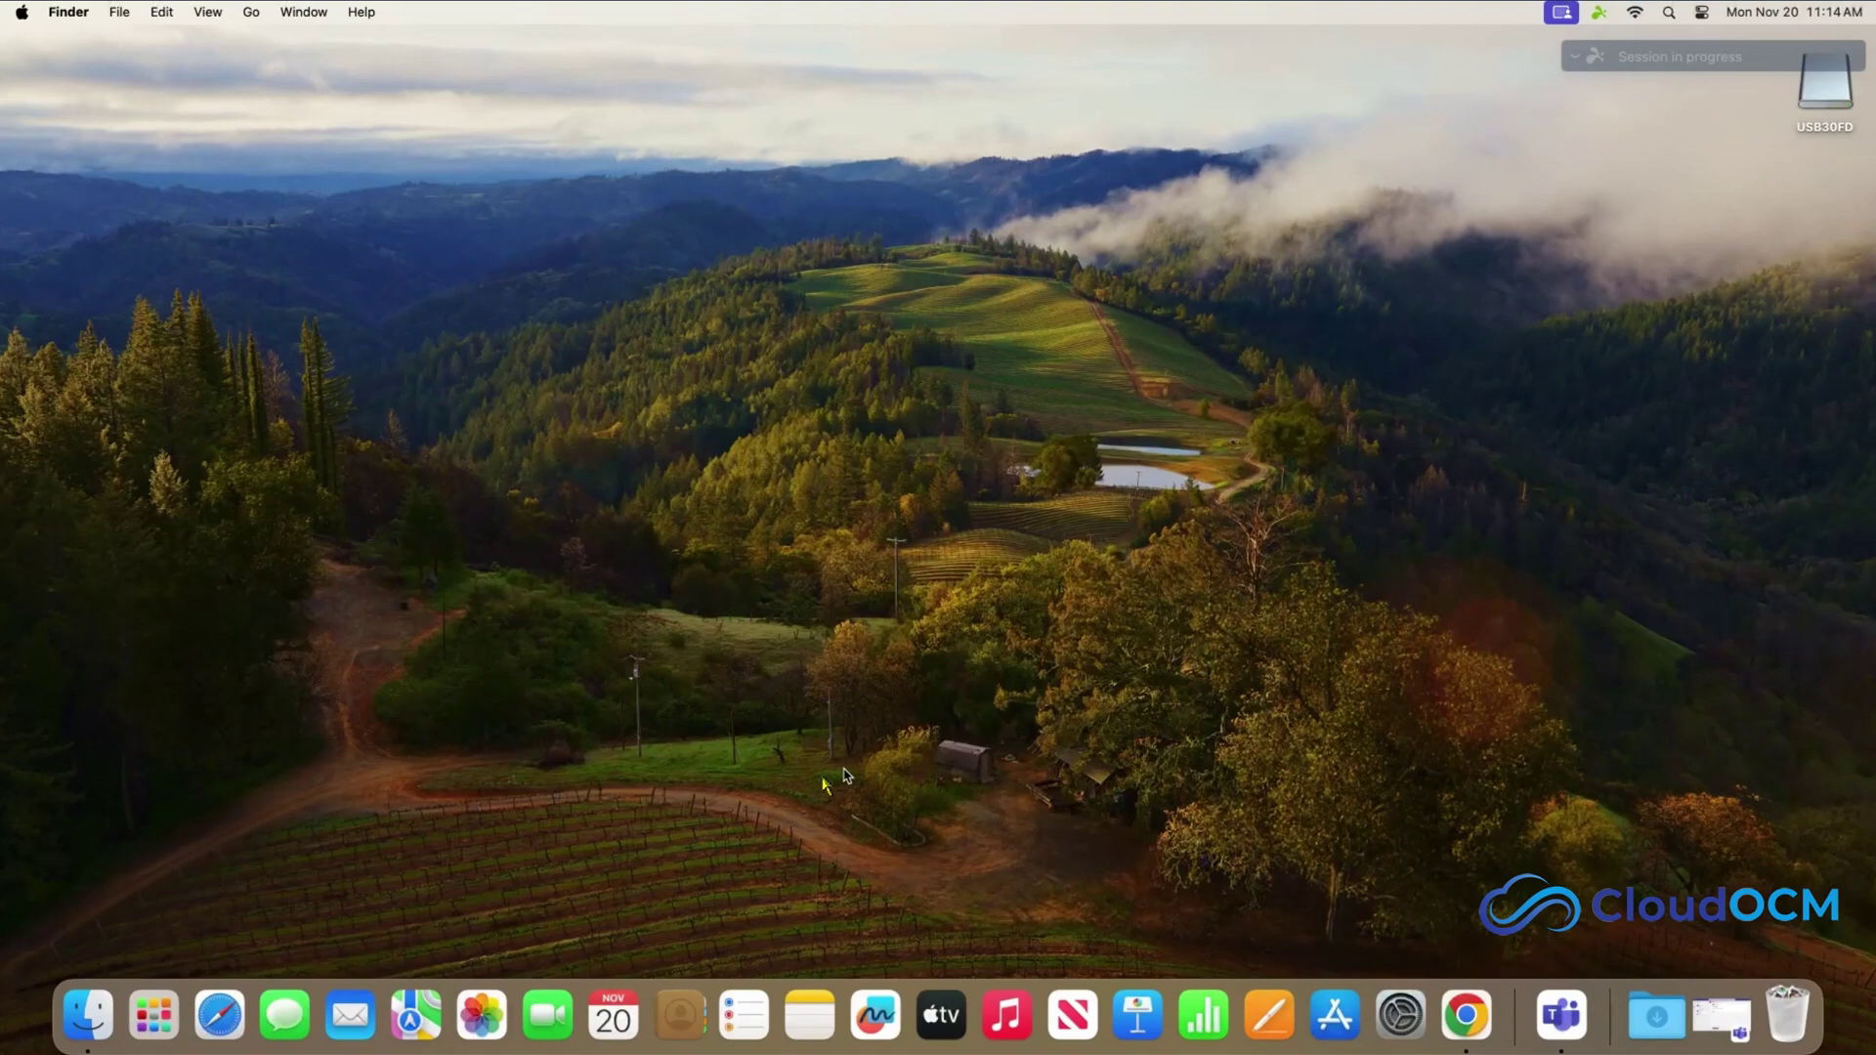
# - Check the contents of the Desktop and Documents folders in Finder
pyautogui.click(90, 1016)
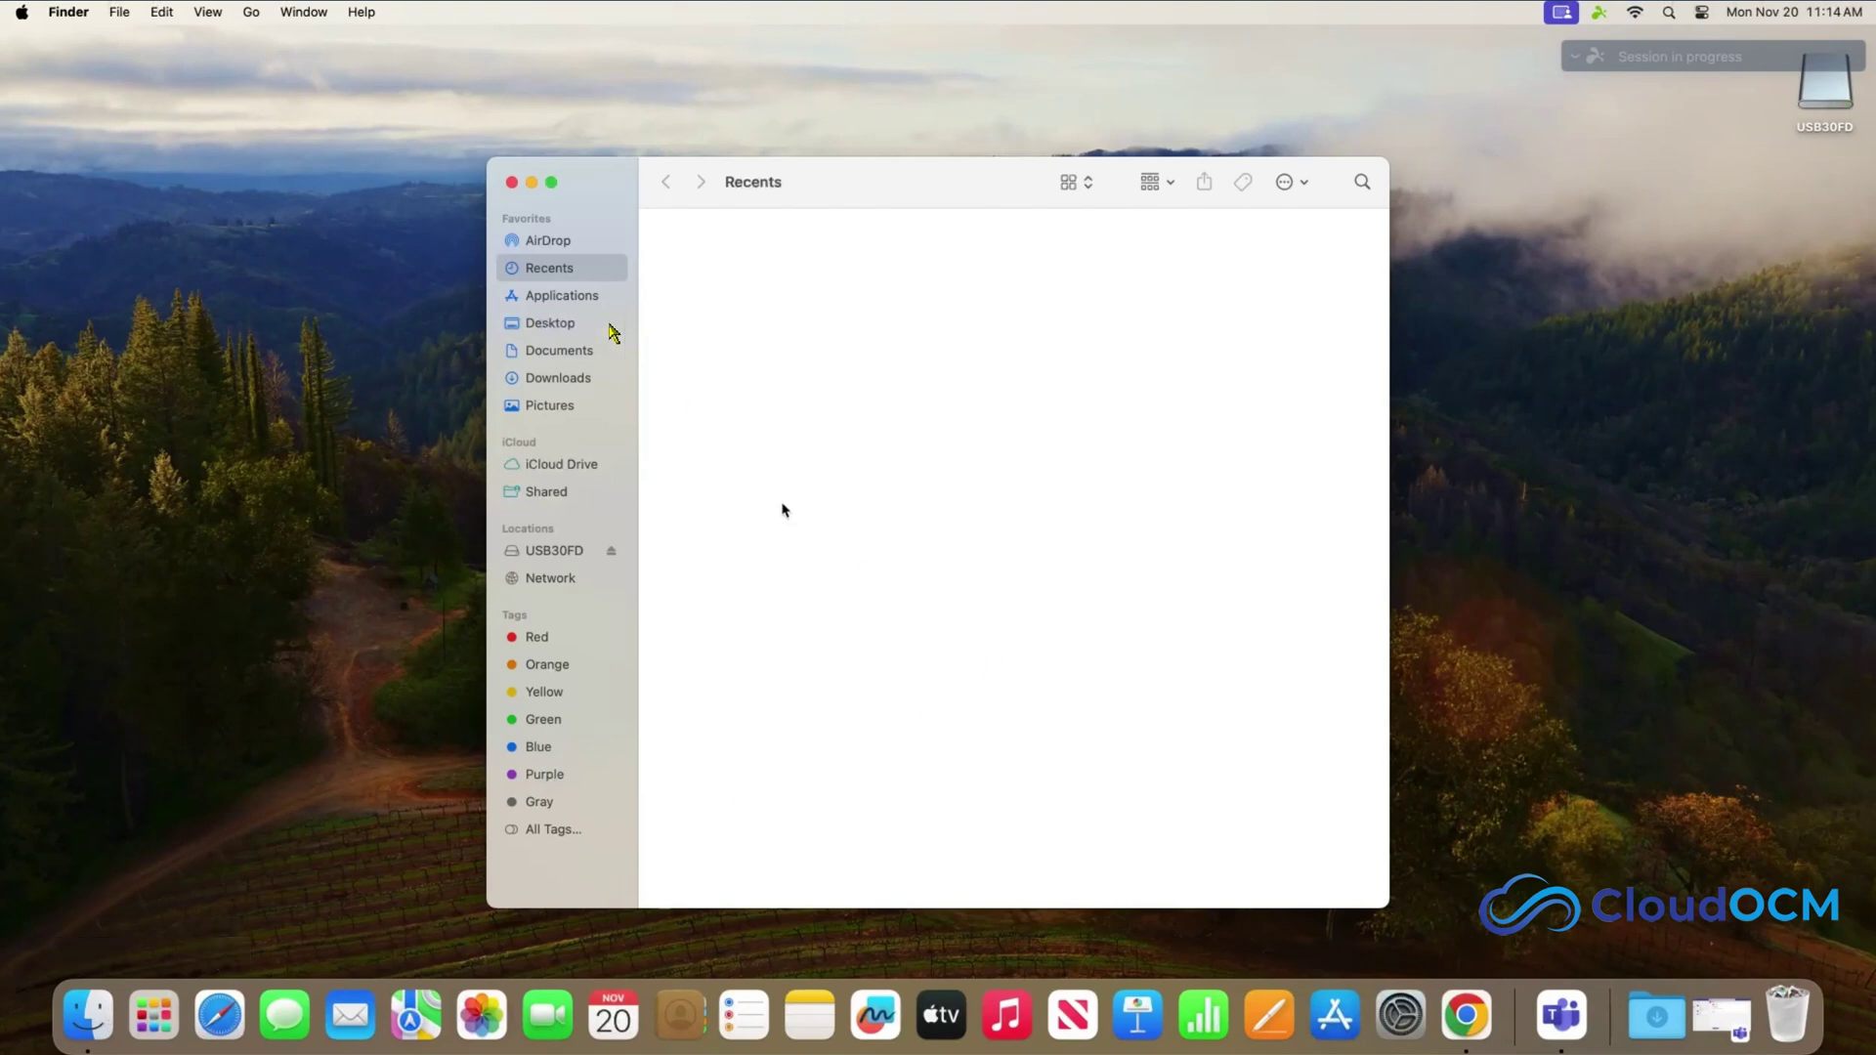
pyautogui.click(562, 326)
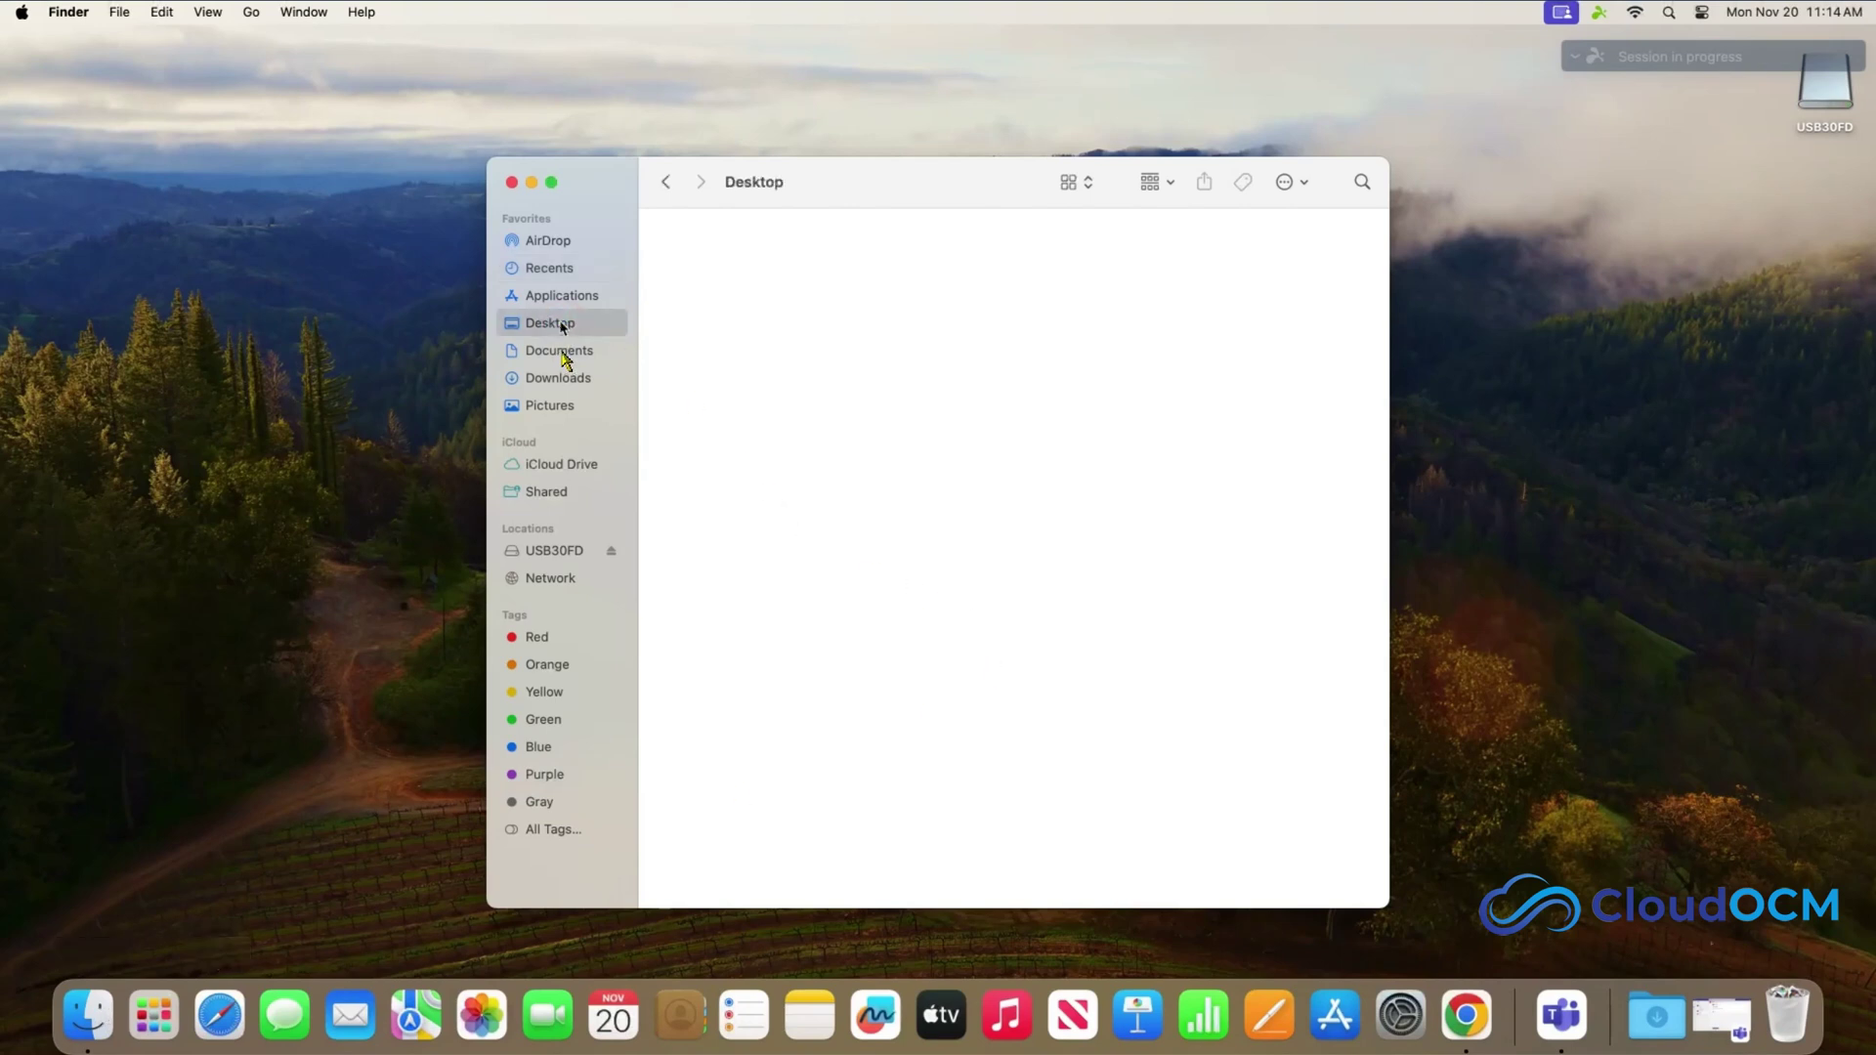
pyautogui.click(565, 358)
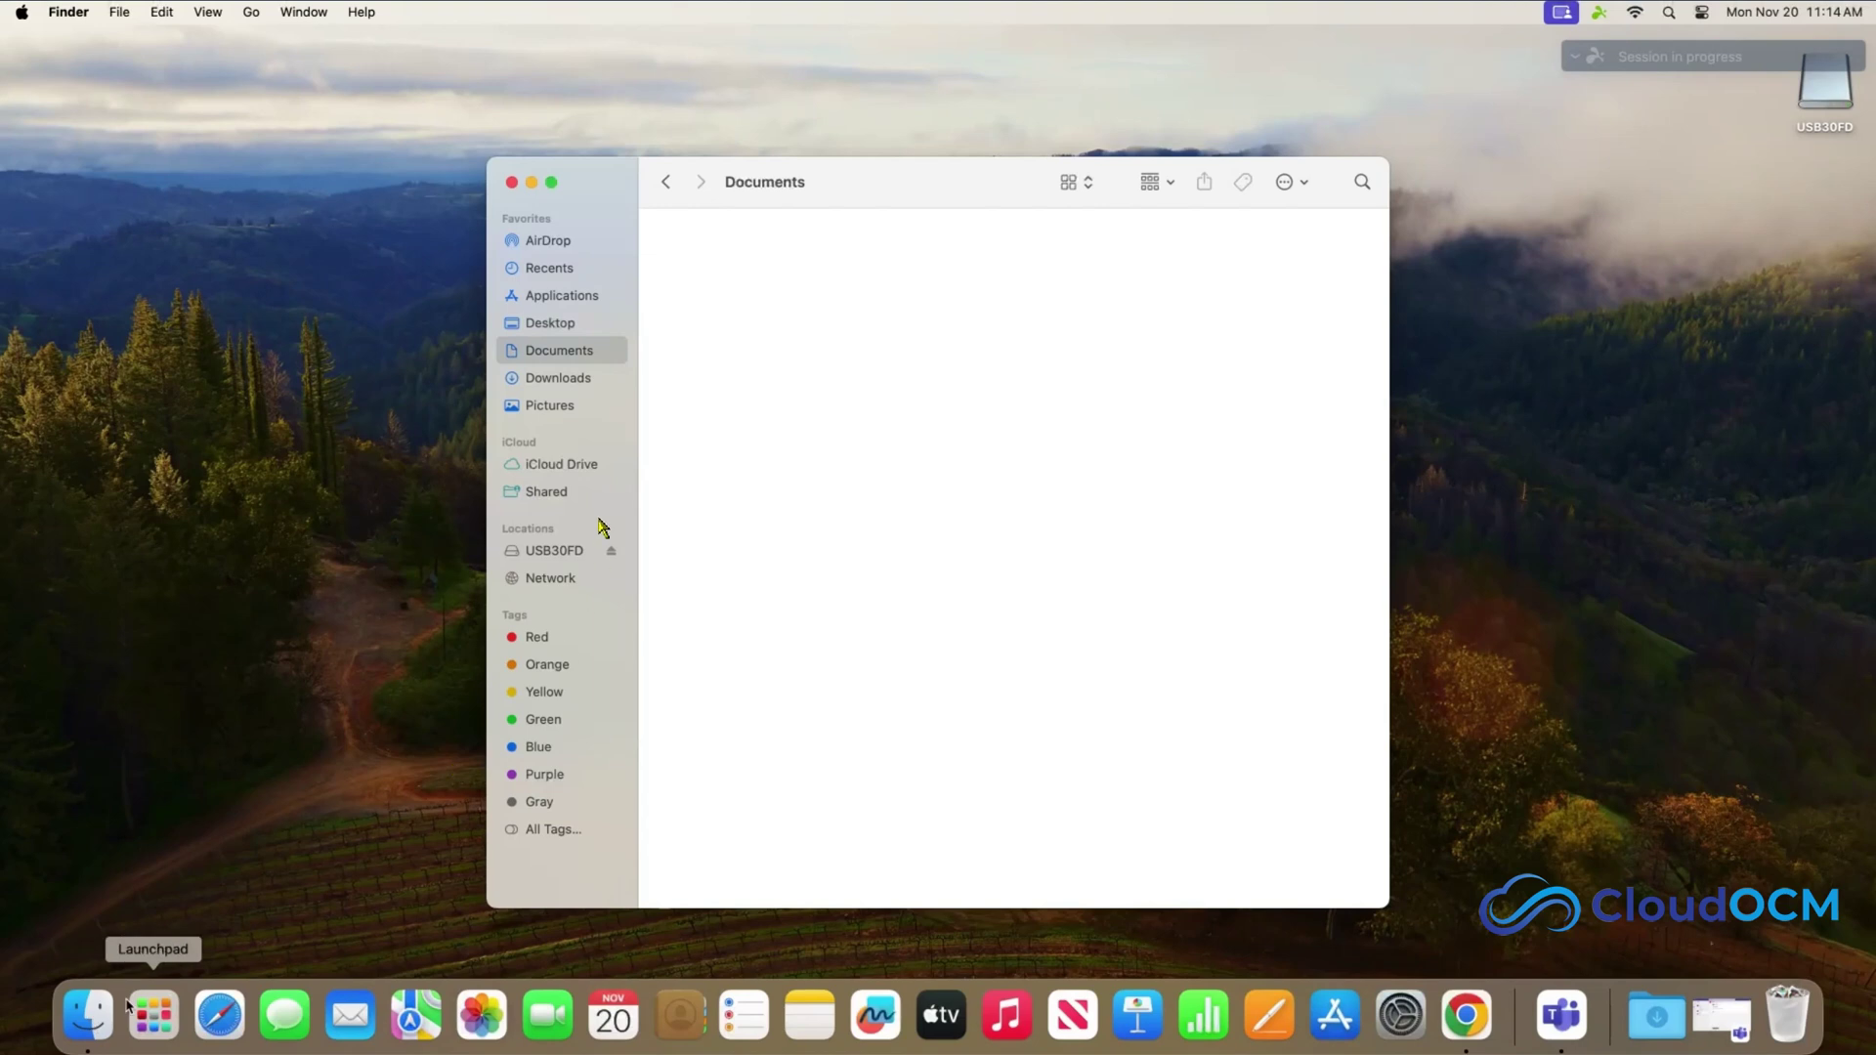
# - Launch Microsoft Outlook from the Applications folder and open Microsoft Teams as well
pyautogui.click(586, 300)
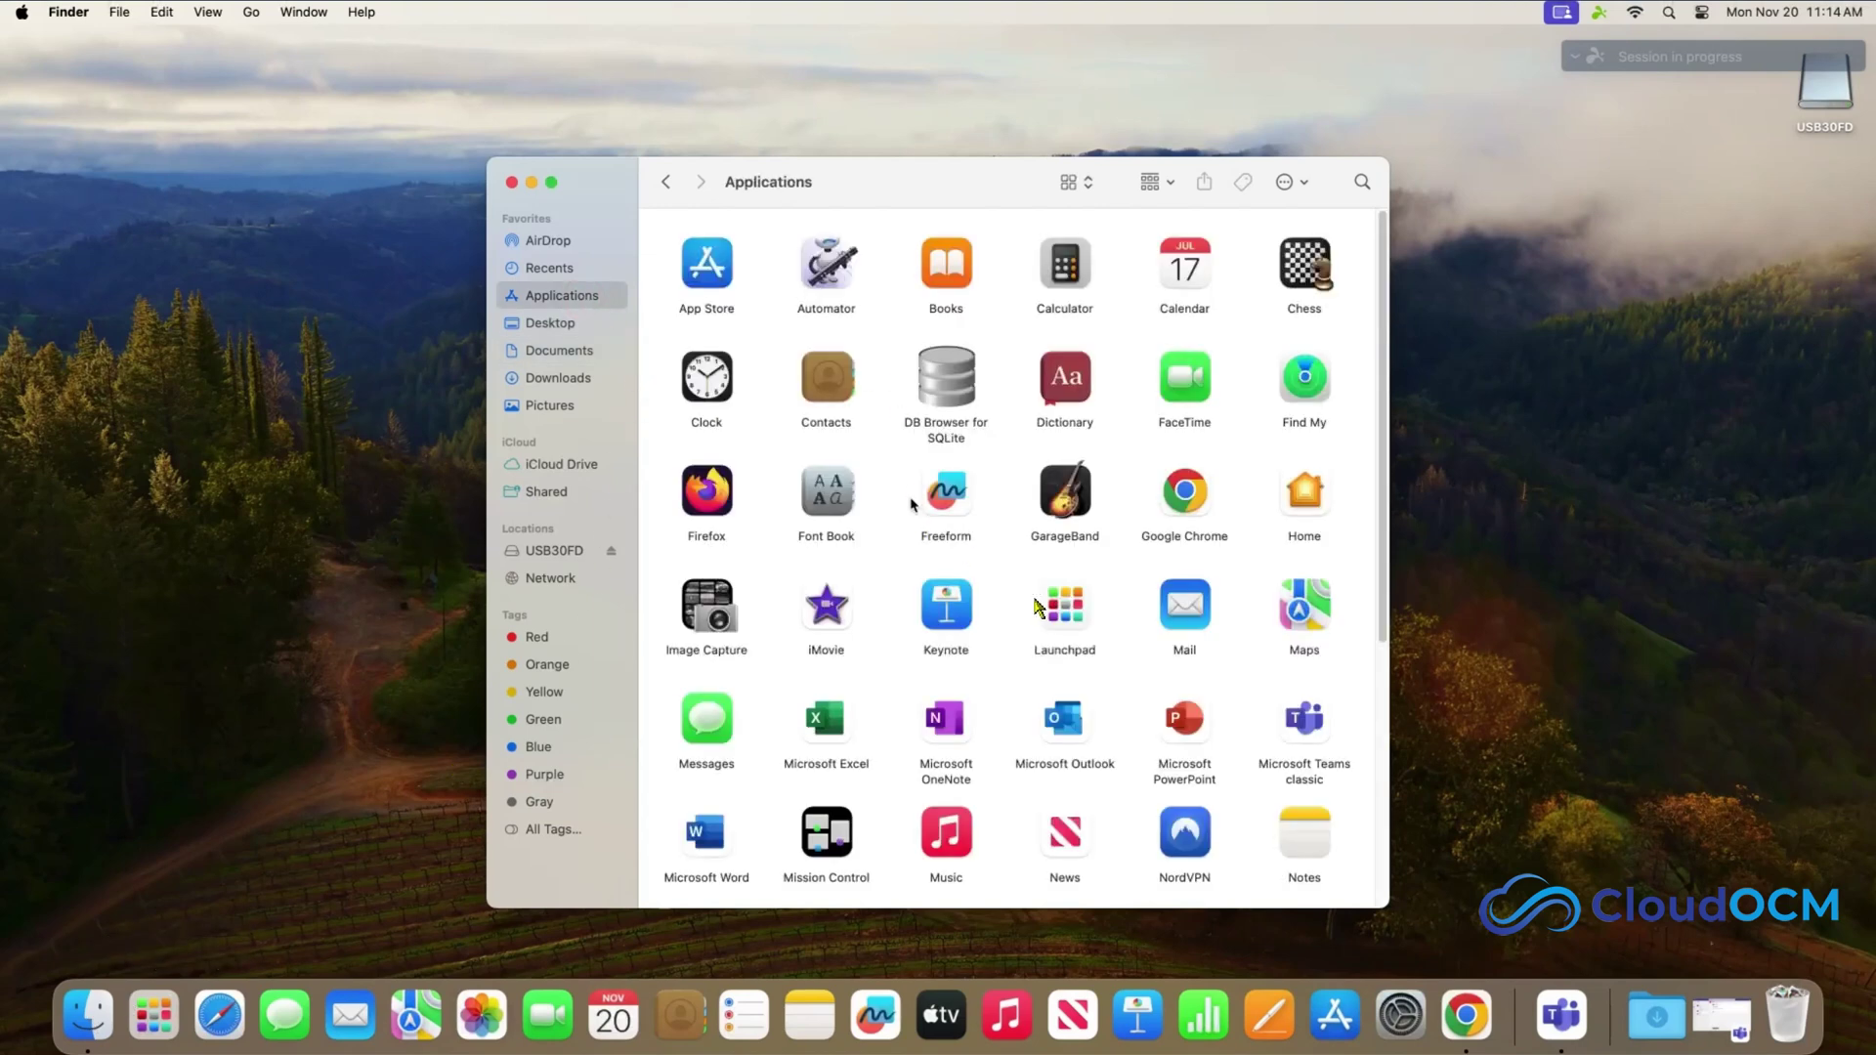
pyautogui.doubleClick(1066, 720)
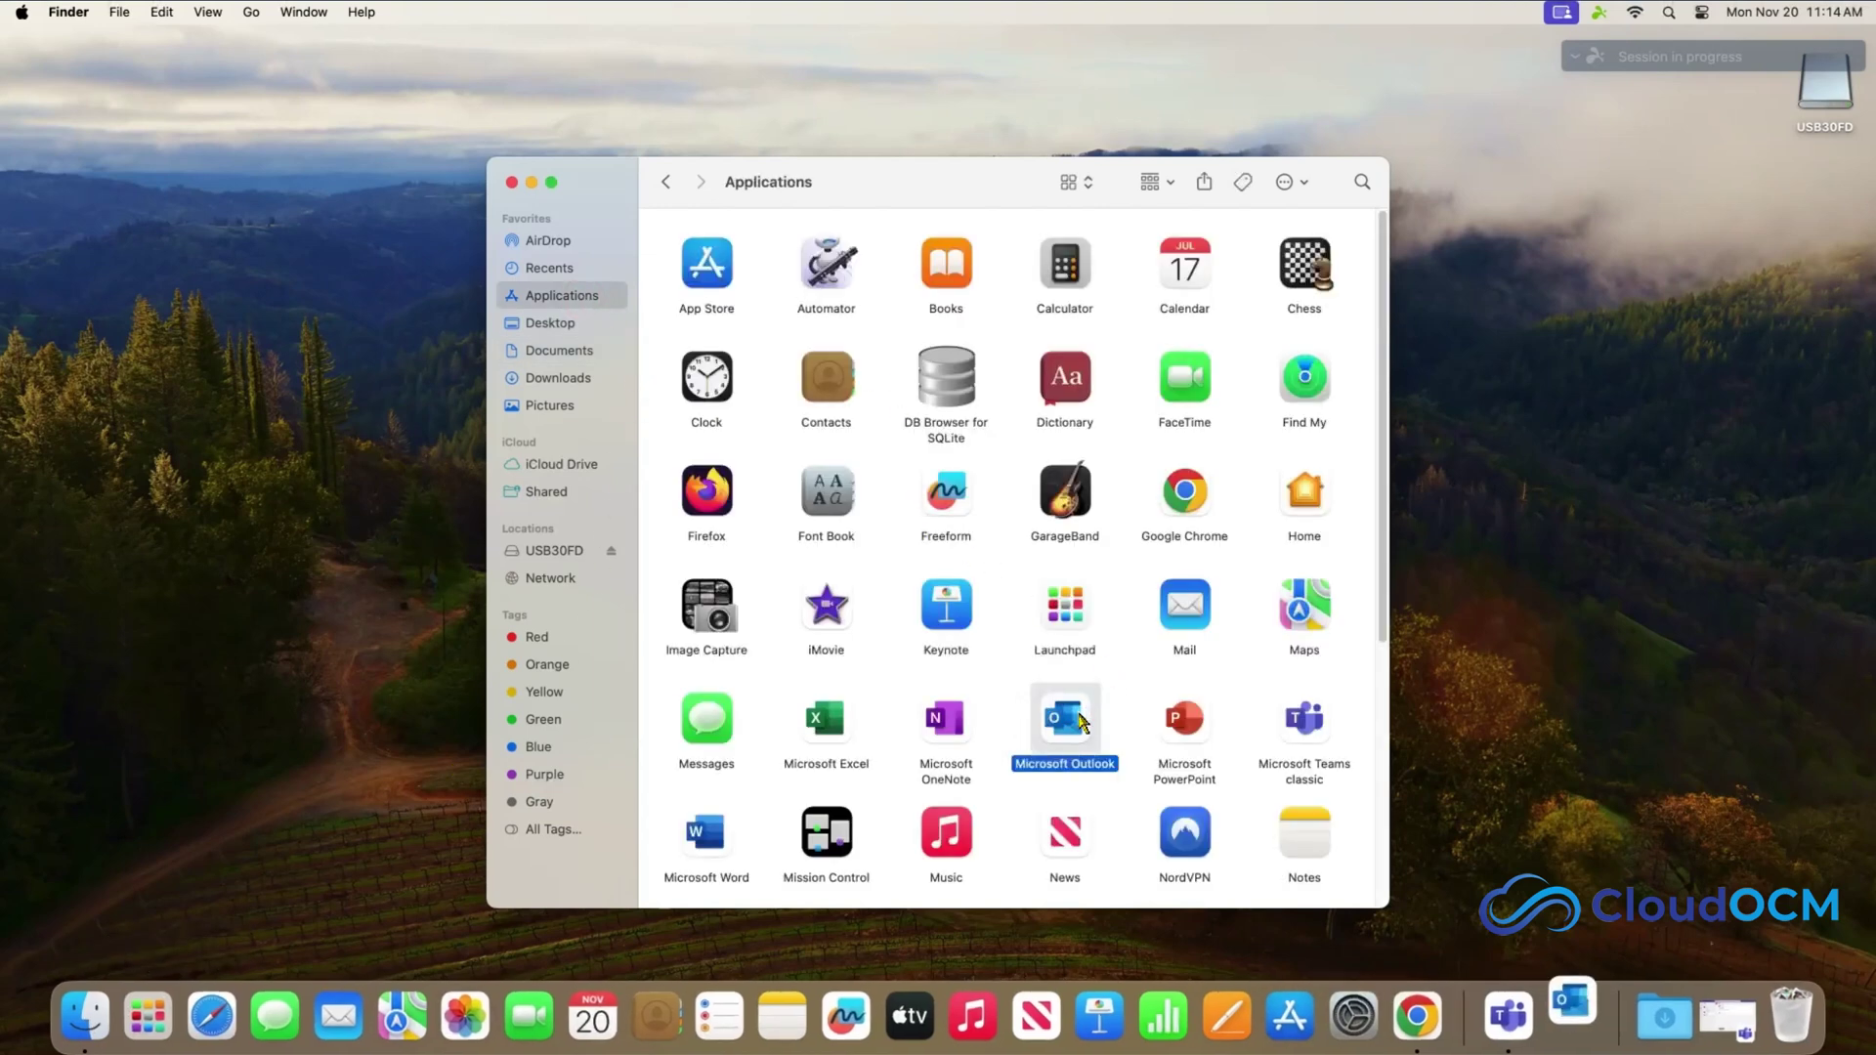
pyautogui.click(1508, 1017)
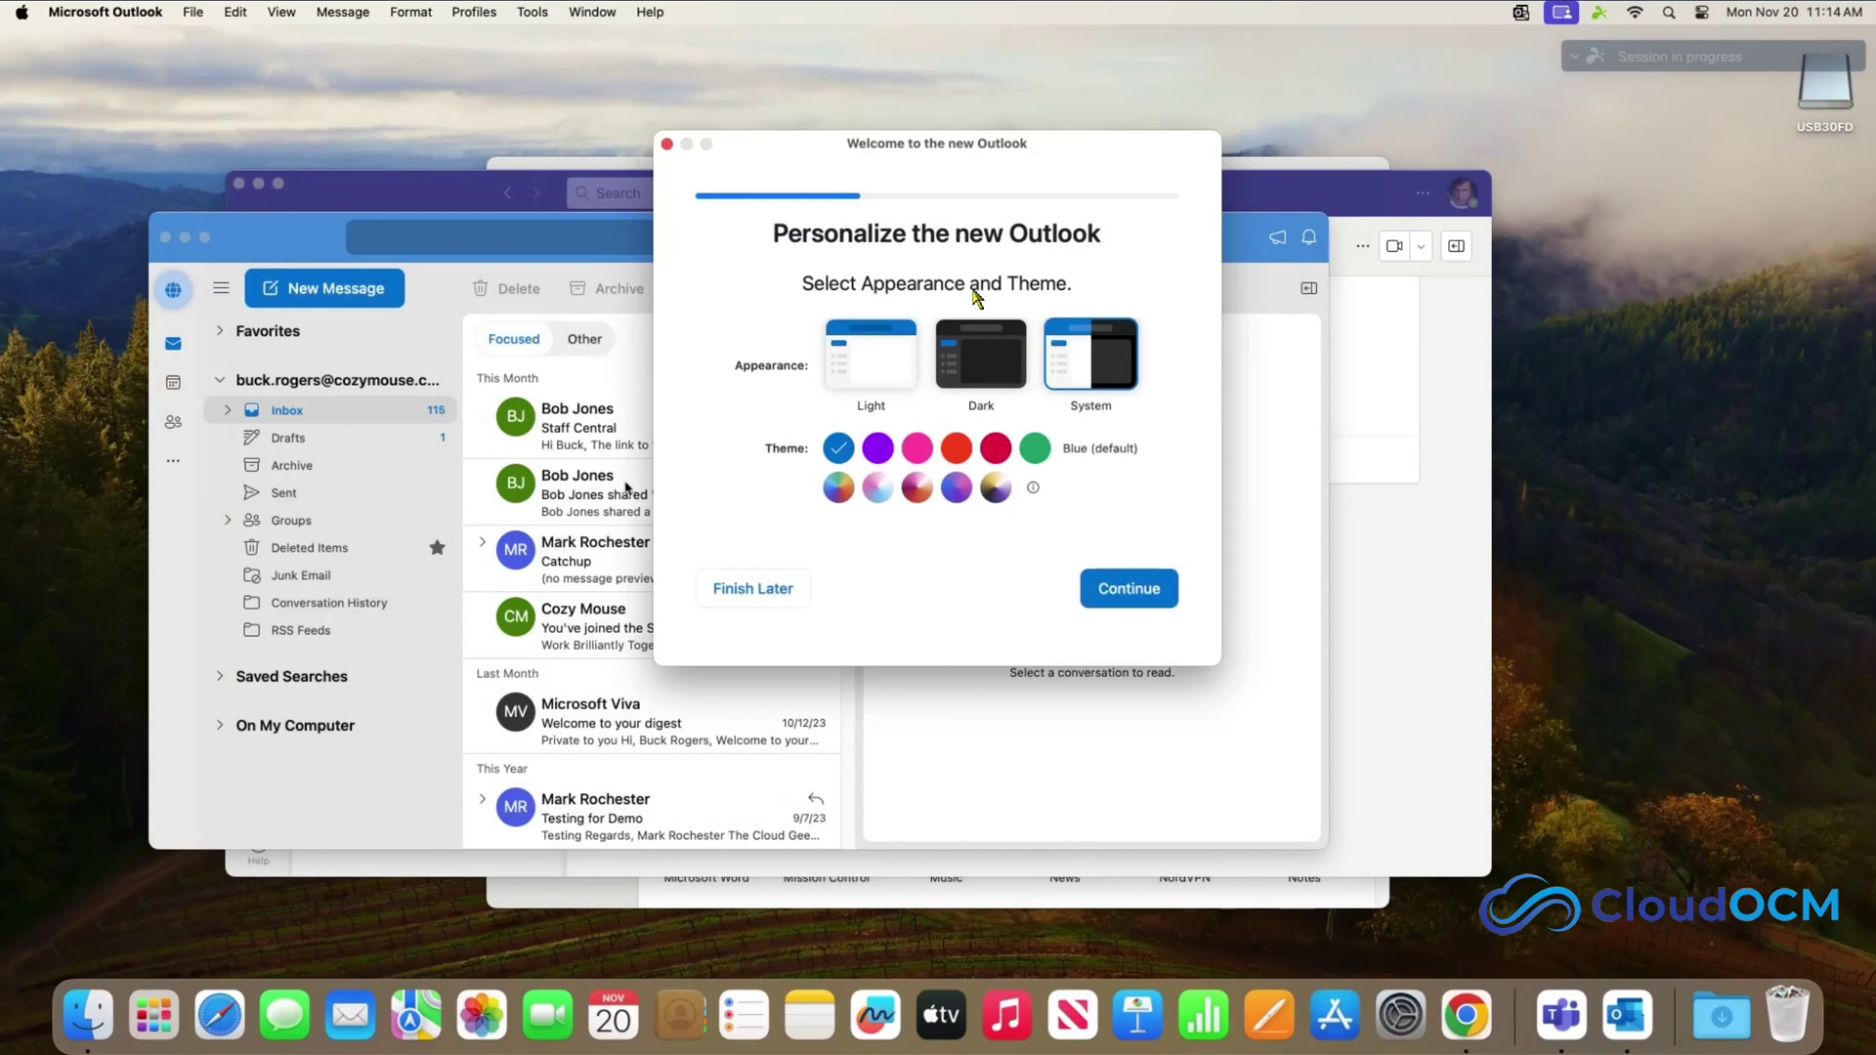
# - Set the new Outlook's appearance to Light and leave the rest of the welcome setup for another time
pyautogui.click(875, 357)
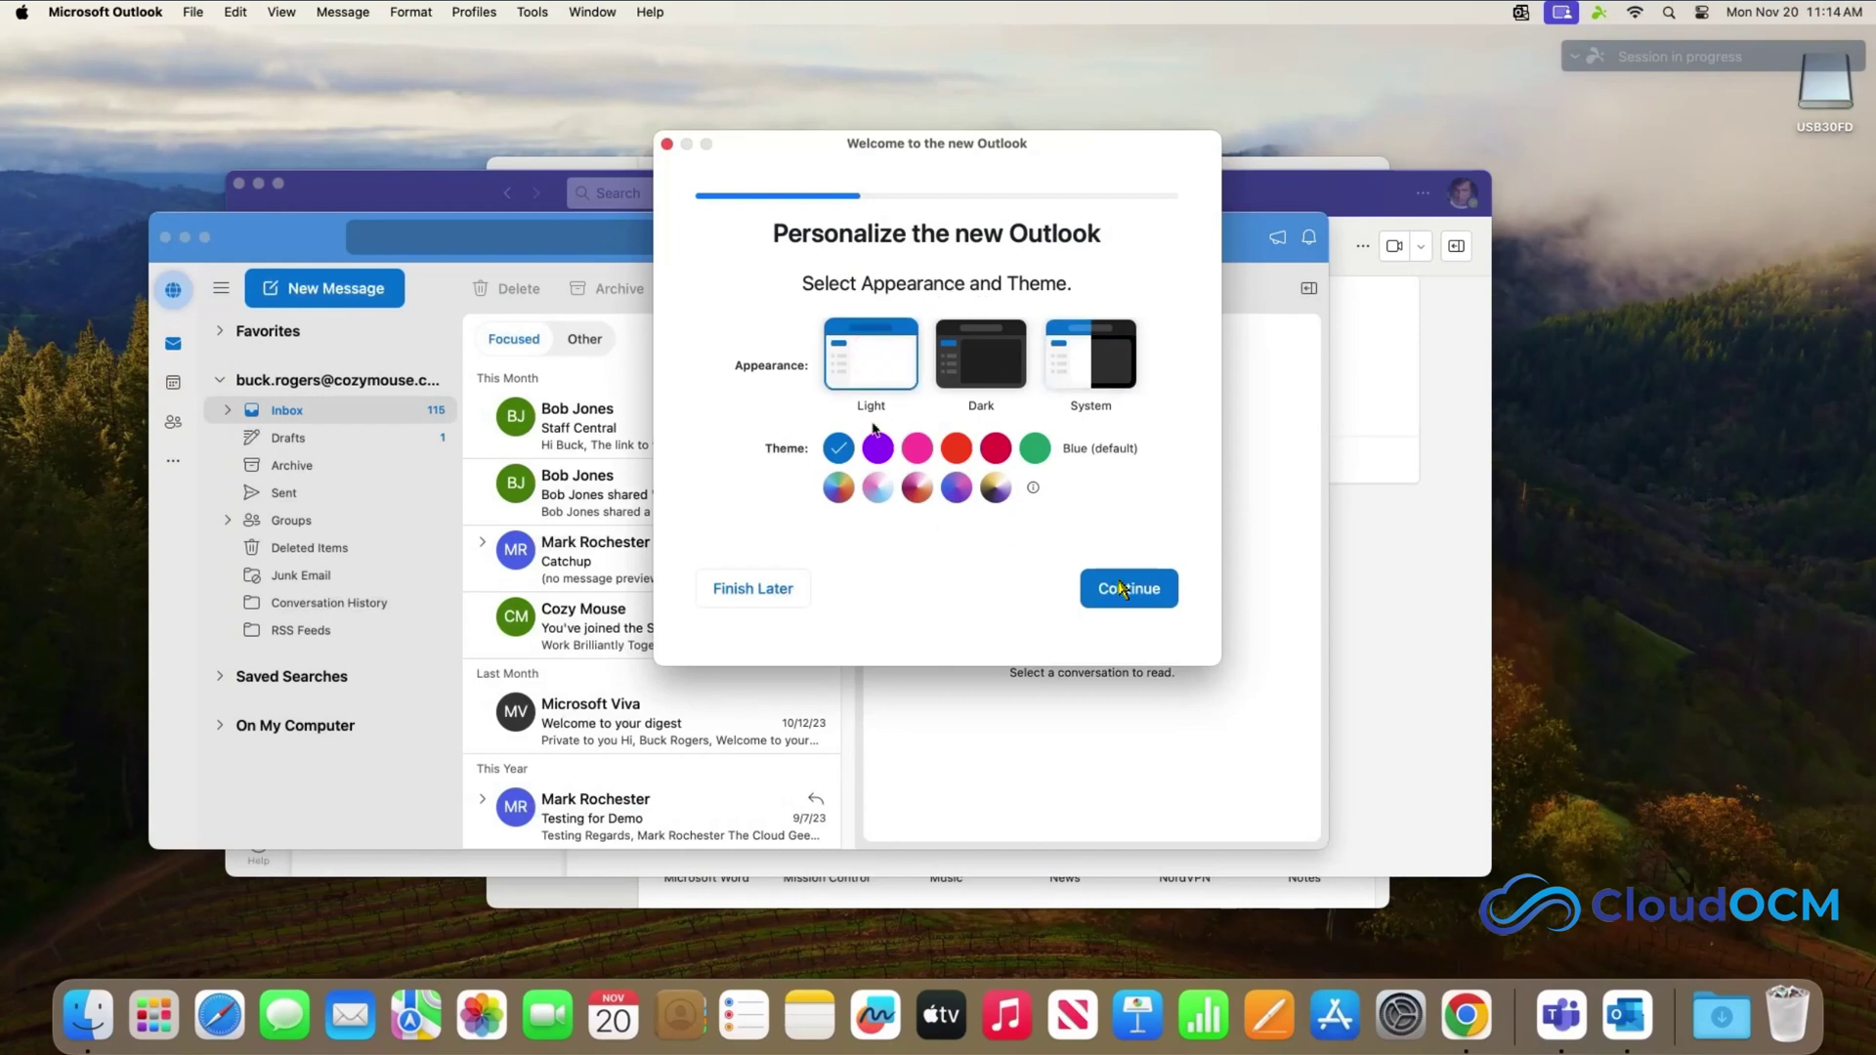
pyautogui.click(1144, 586)
pyautogui.click(780, 590)
pyautogui.click(788, 590)
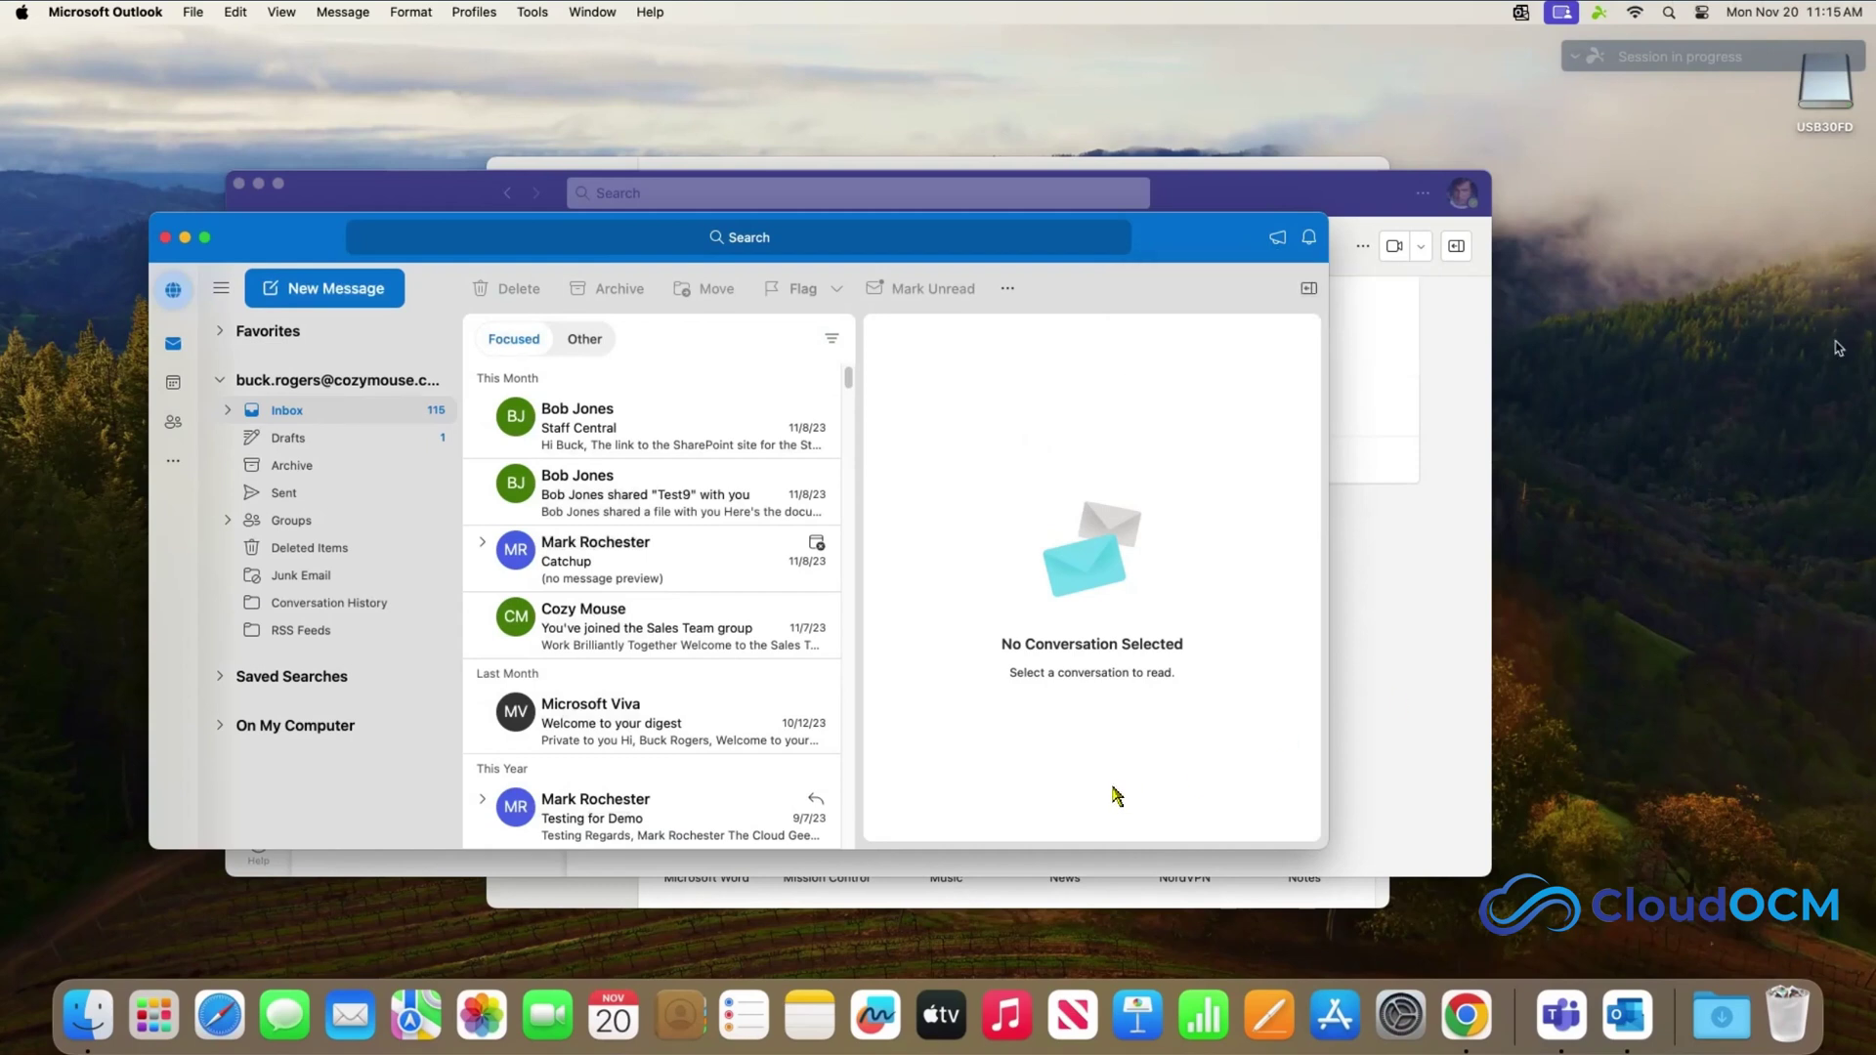
# - Open portal.office.com in Google Chrome and sign in to the work account by entering its password
pyautogui.click(1463, 1019)
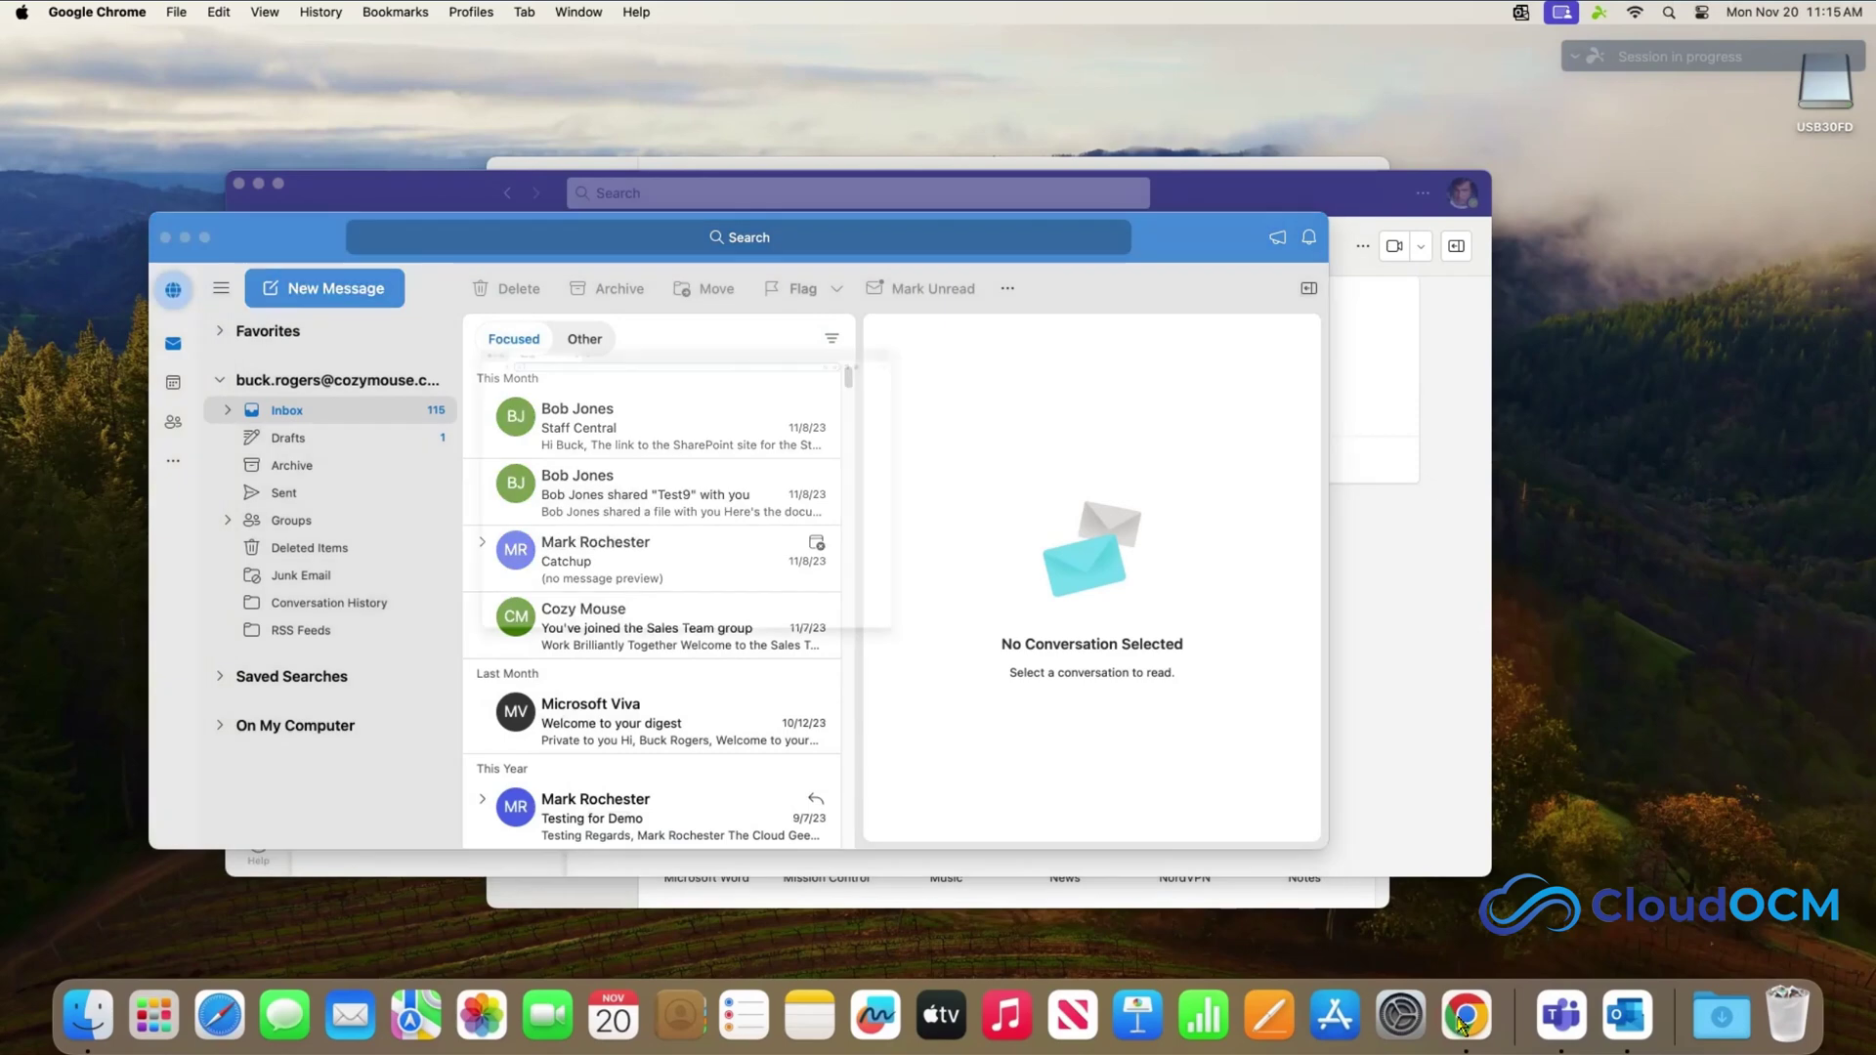
pyautogui.write('portal.office.com')
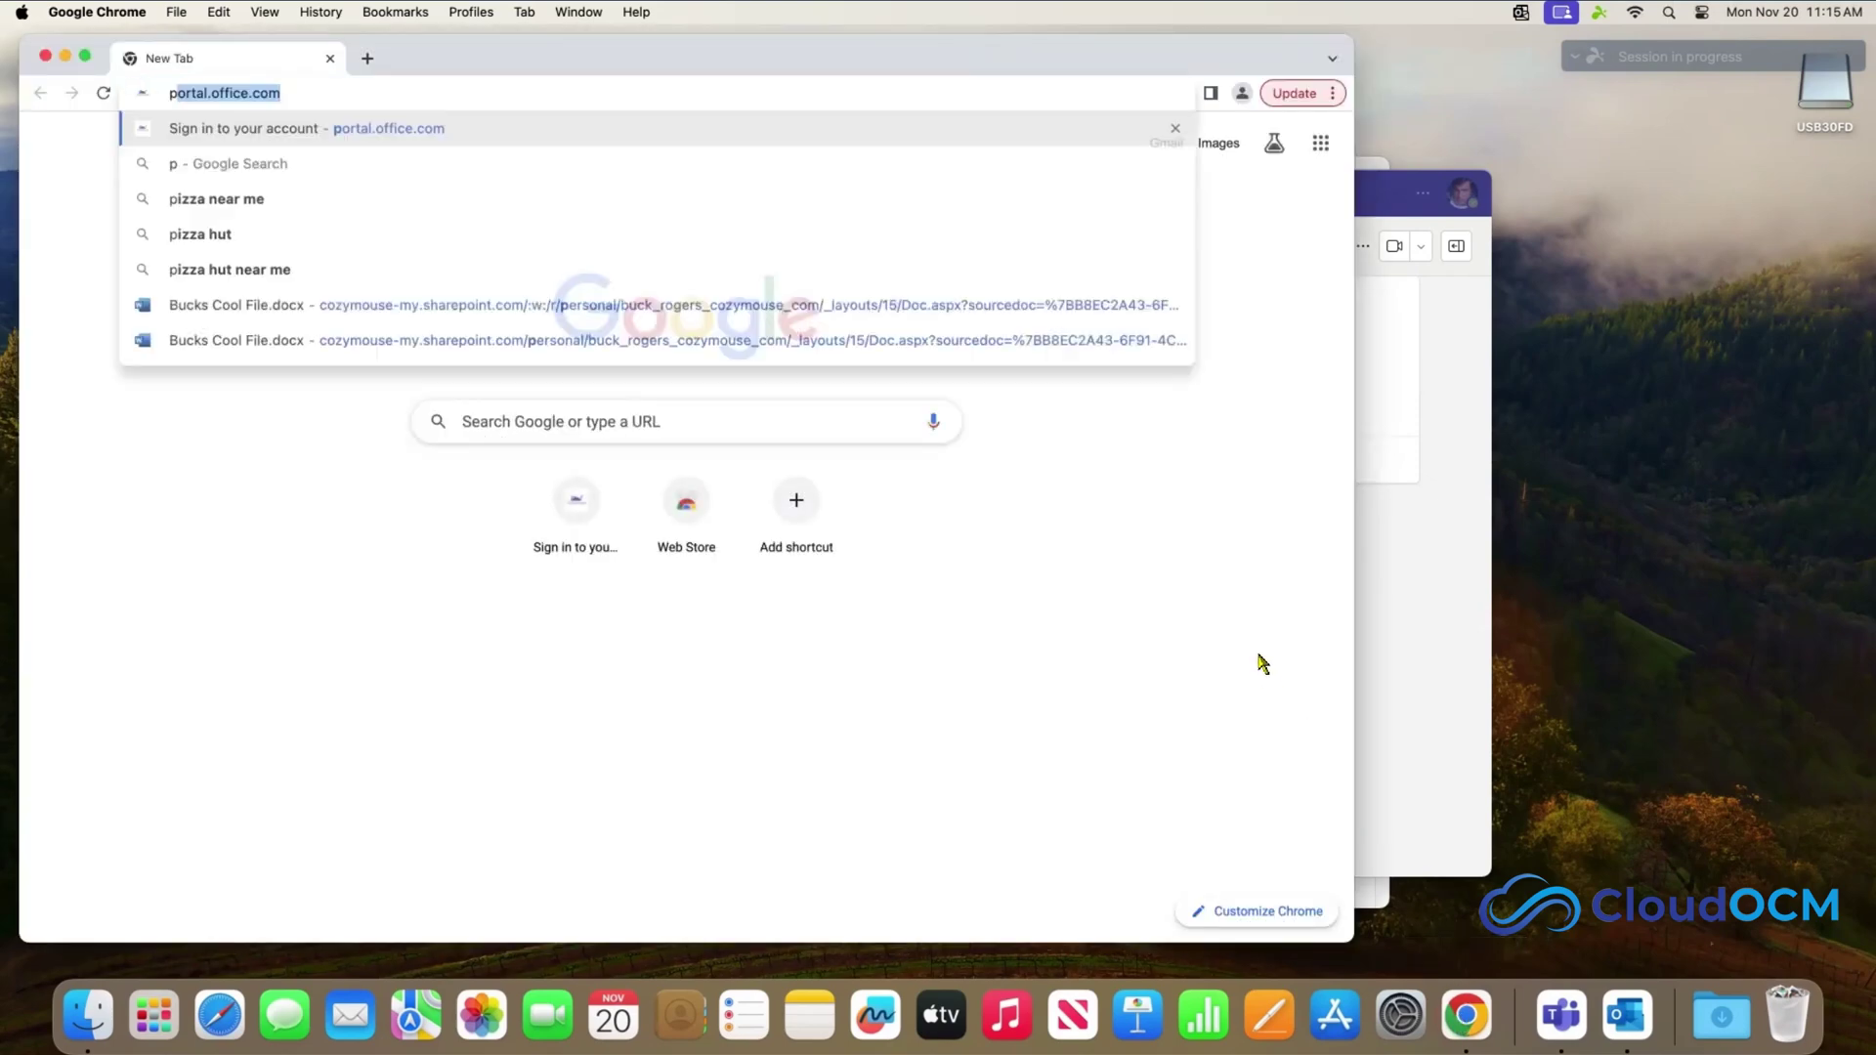
pyautogui.press('Return')
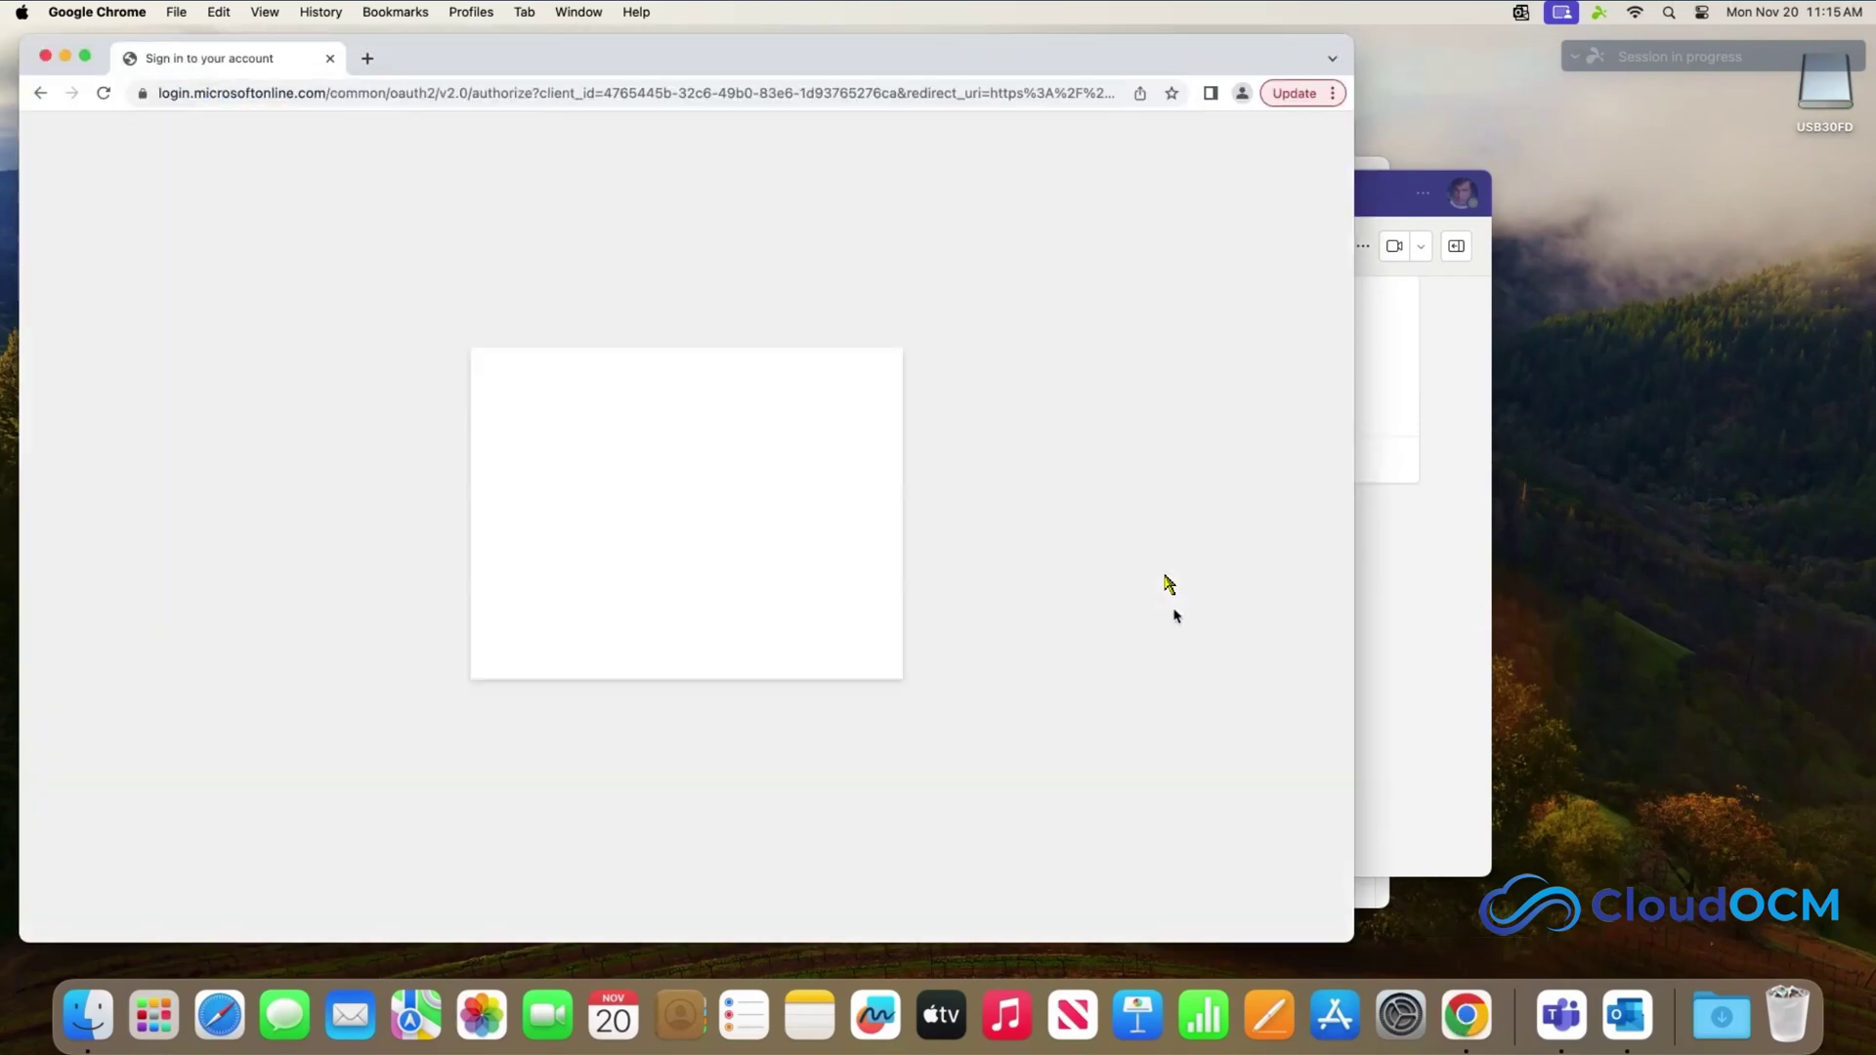
pyautogui.click(701, 514)
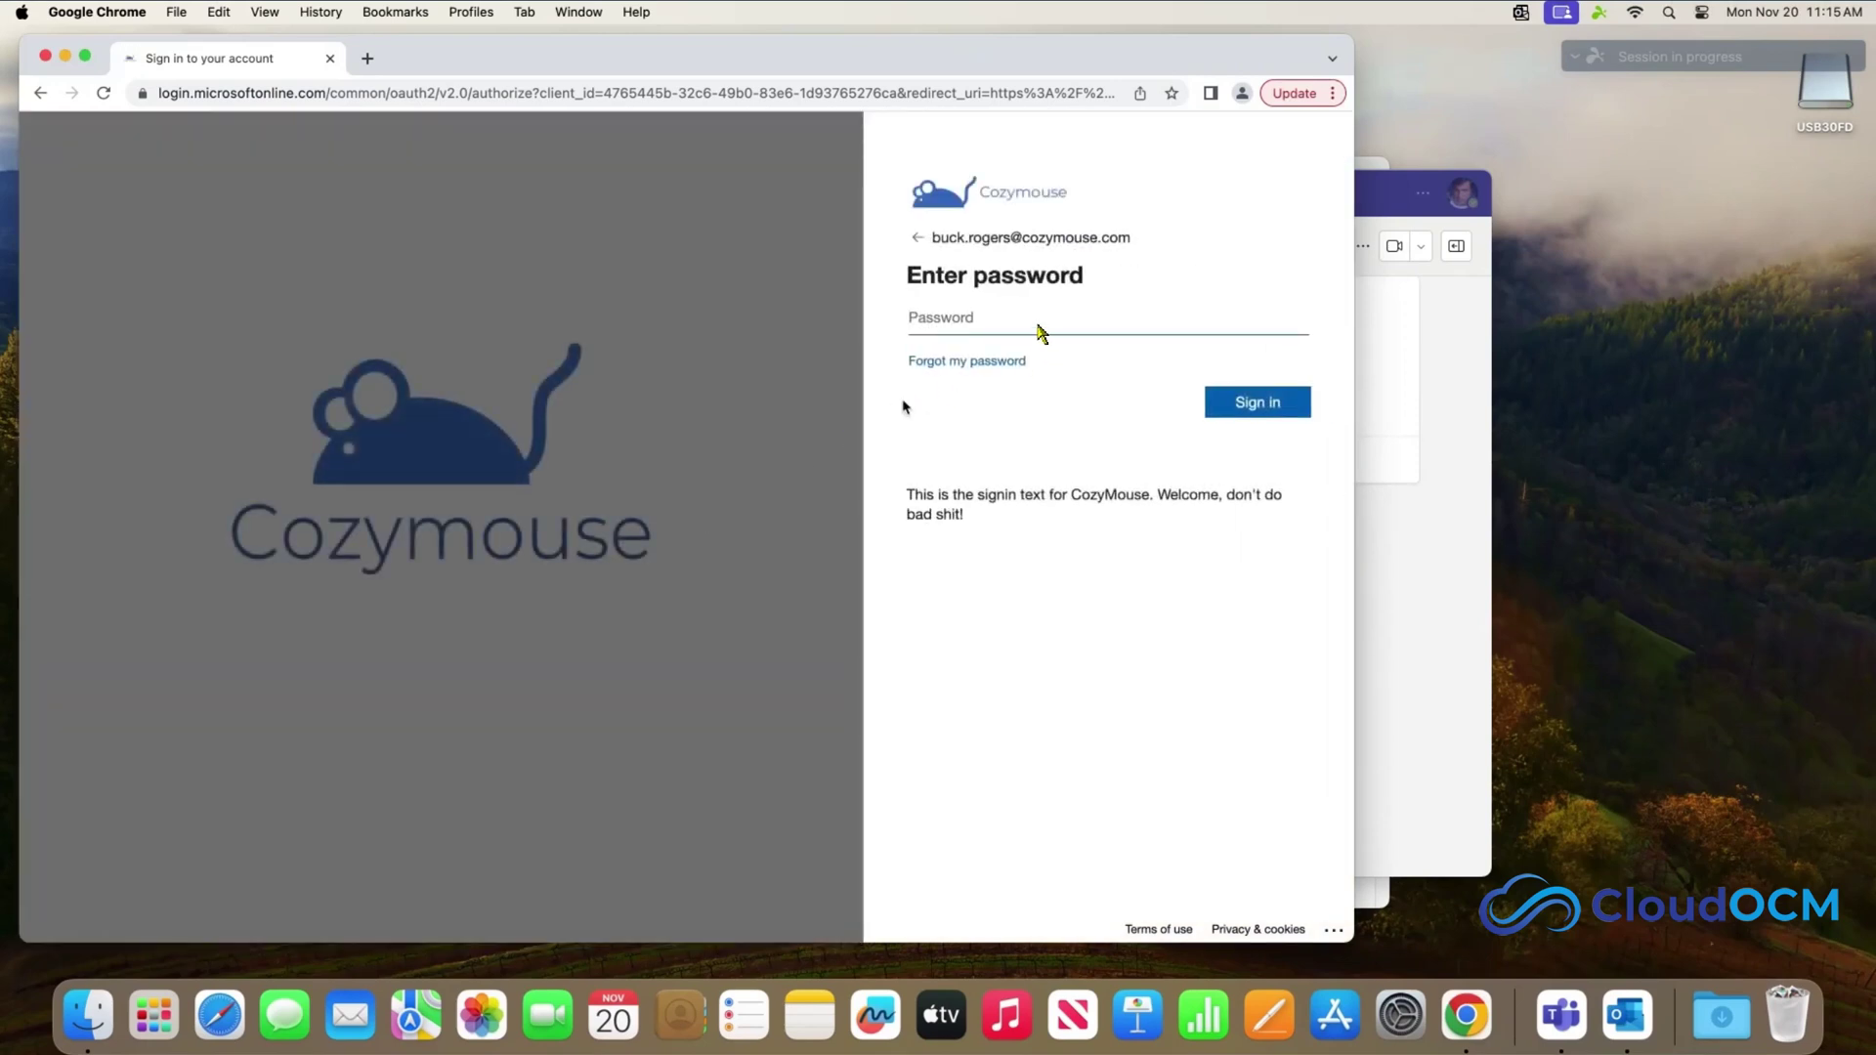
pyautogui.click(1032, 317)
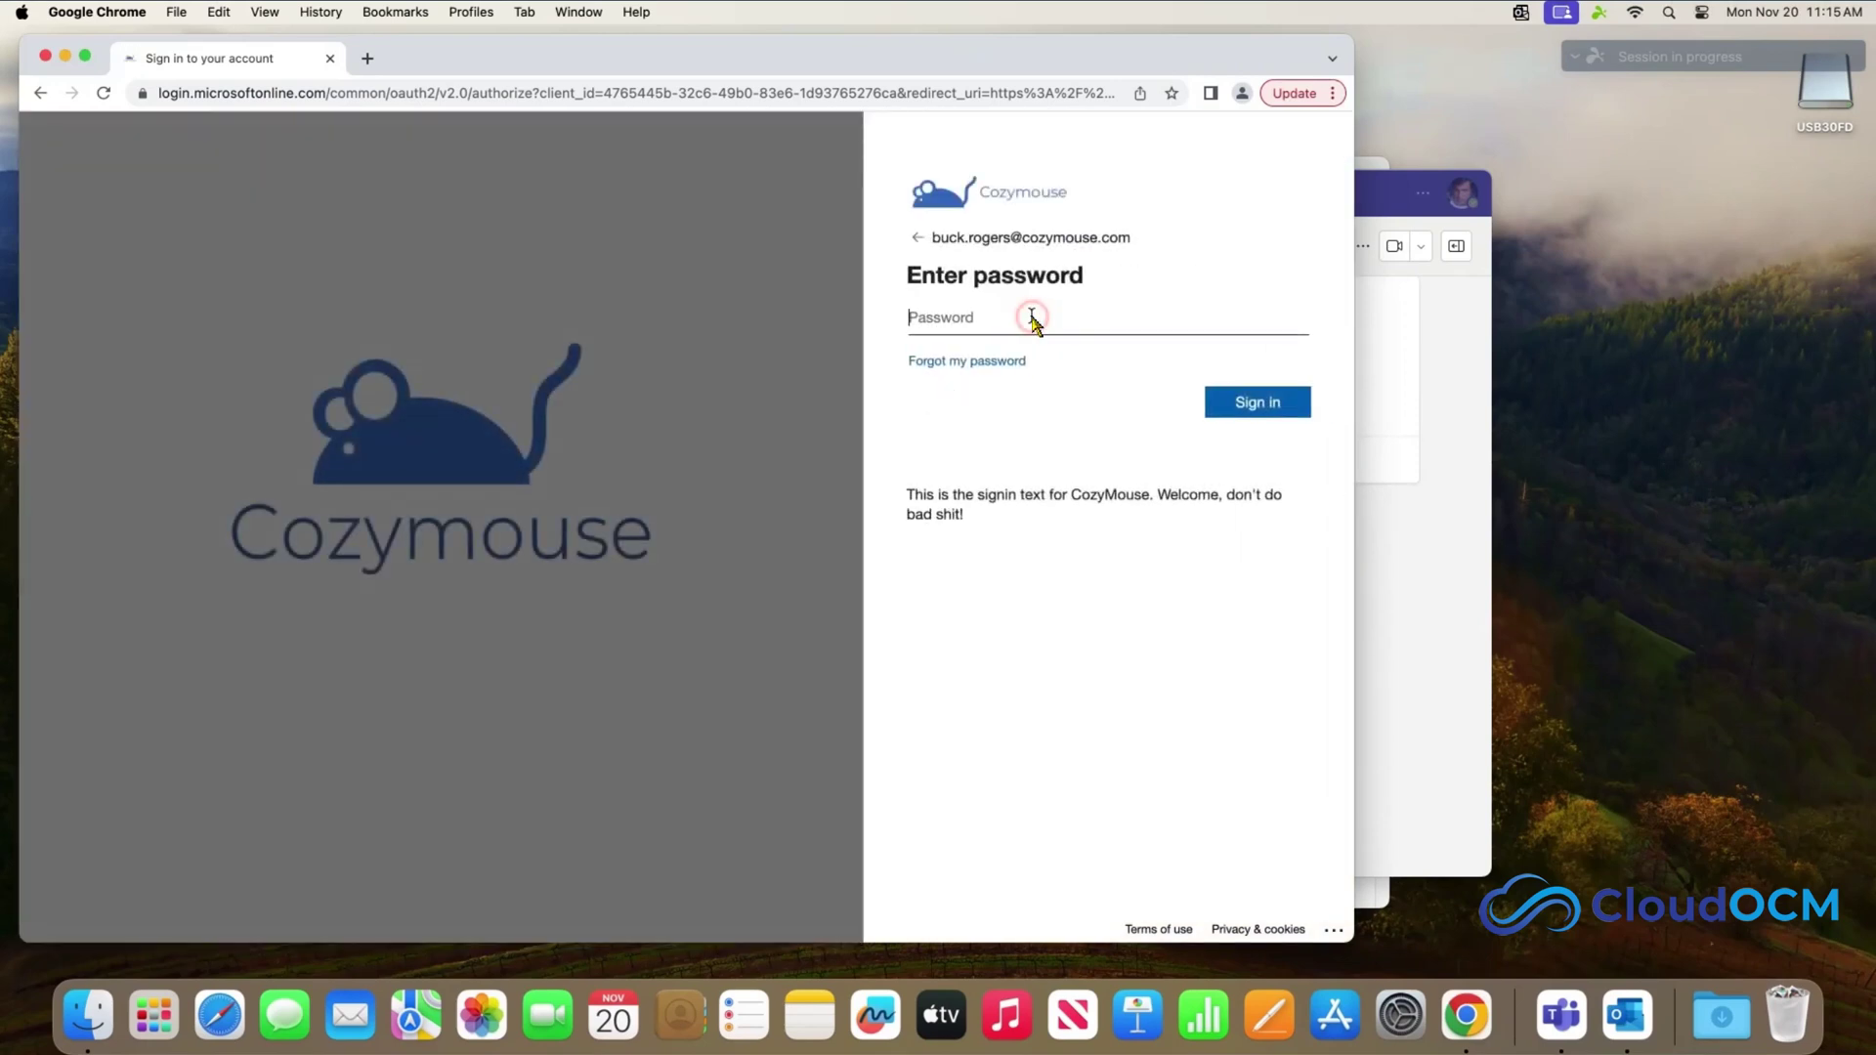
pyautogui.write('•••••••')
pyautogui.press('Return')
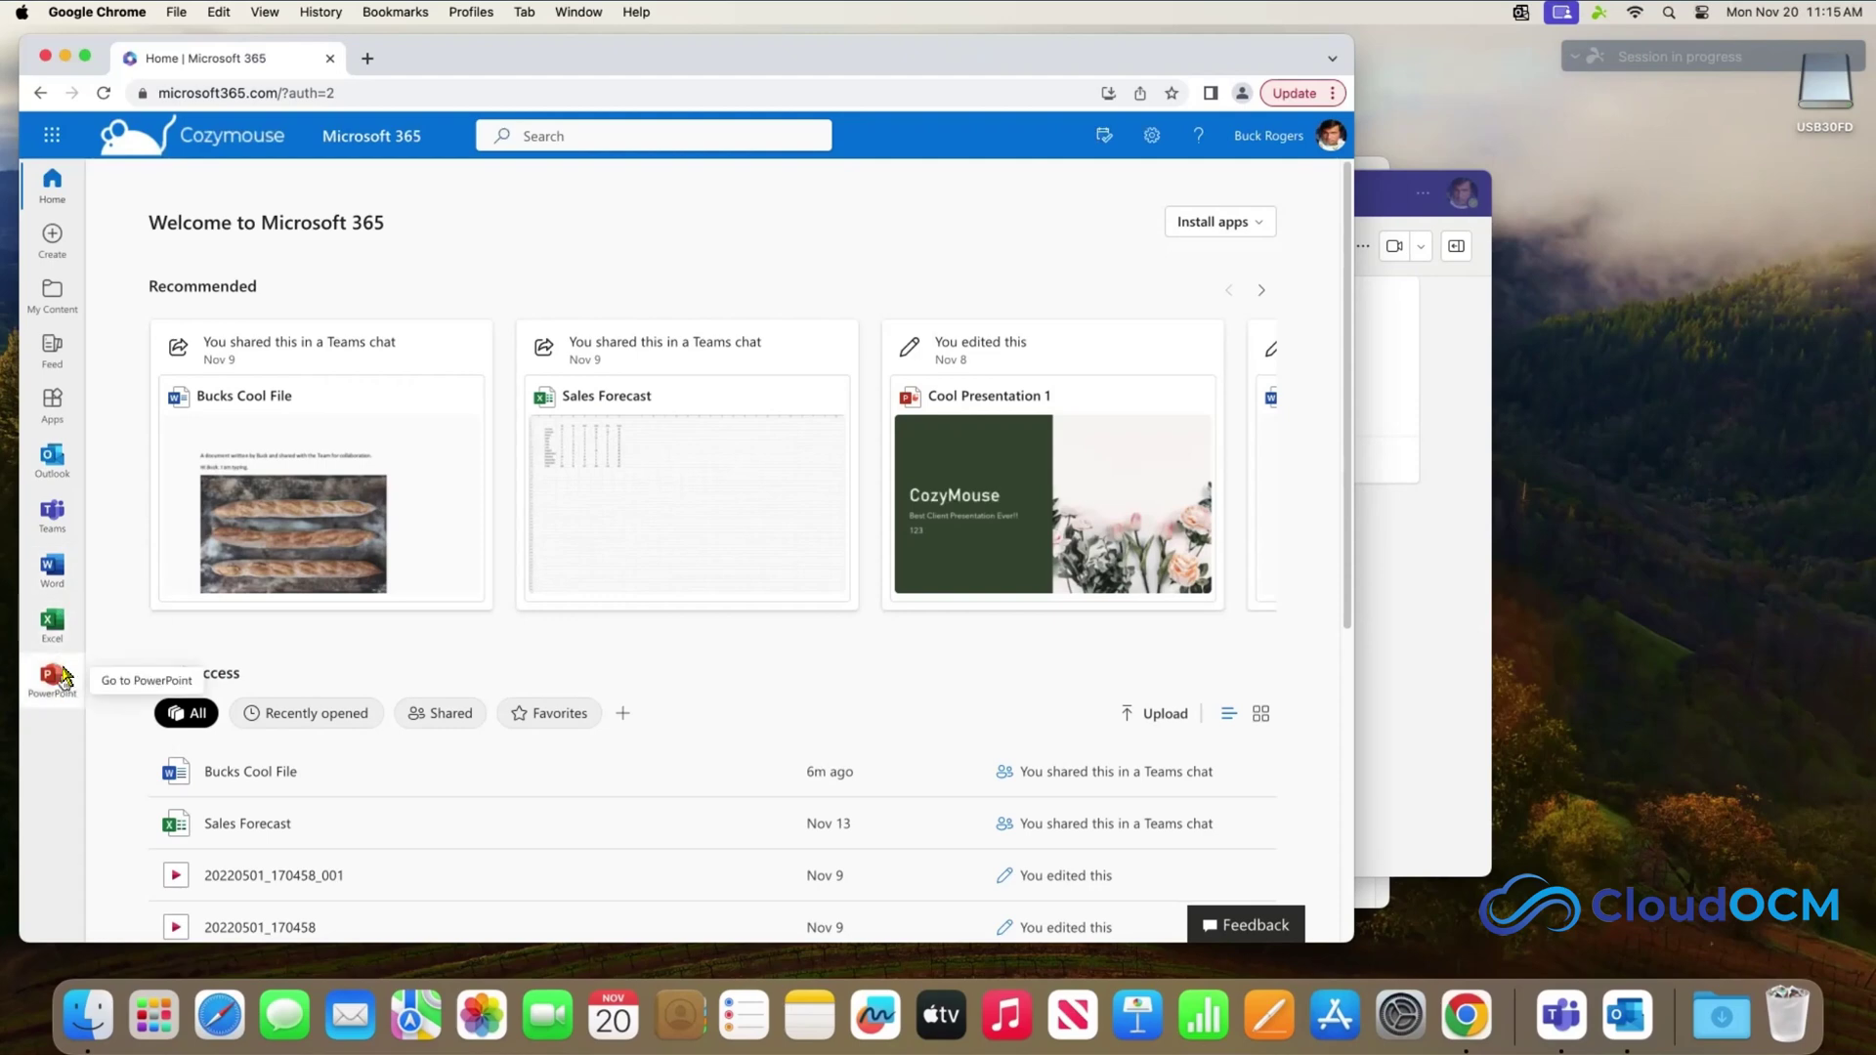
# - Open OneDrive from the Microsoft 365 apps, view the Word document Bucks Cool File, and close the document
pyautogui.click(52, 135)
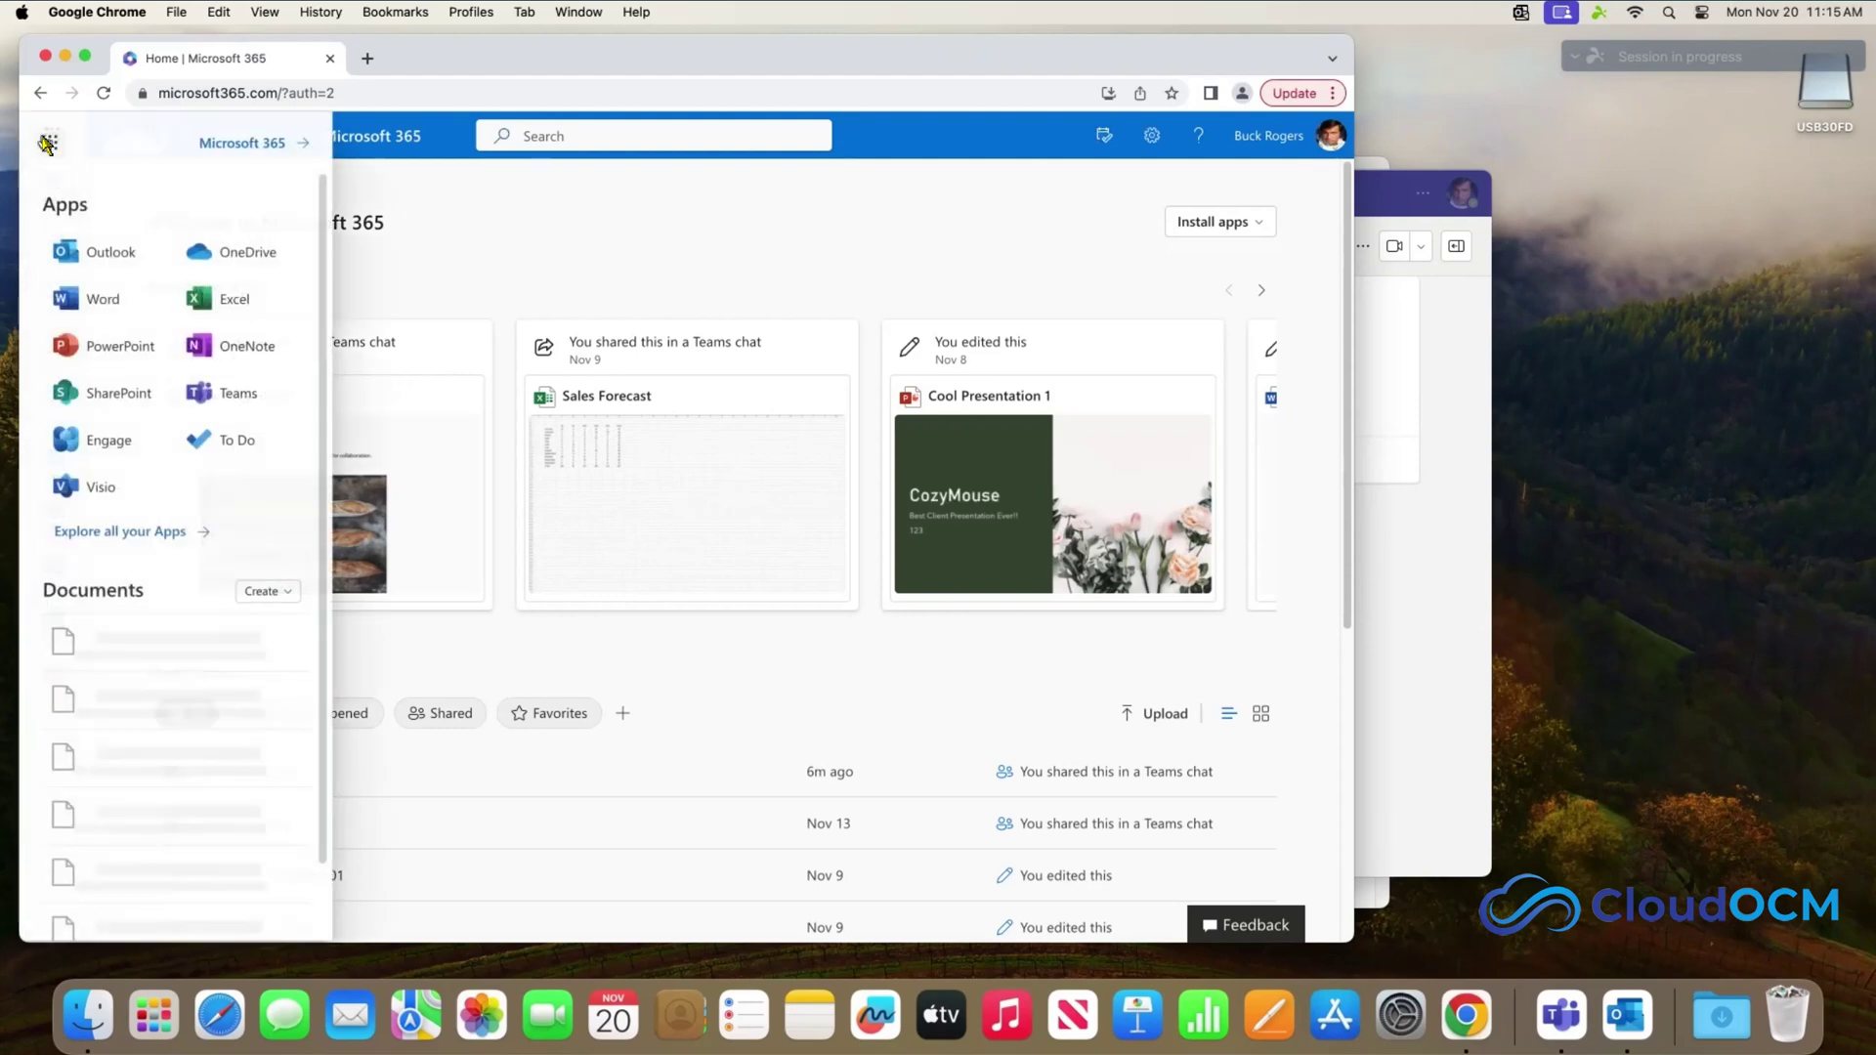
pyautogui.click(239, 252)
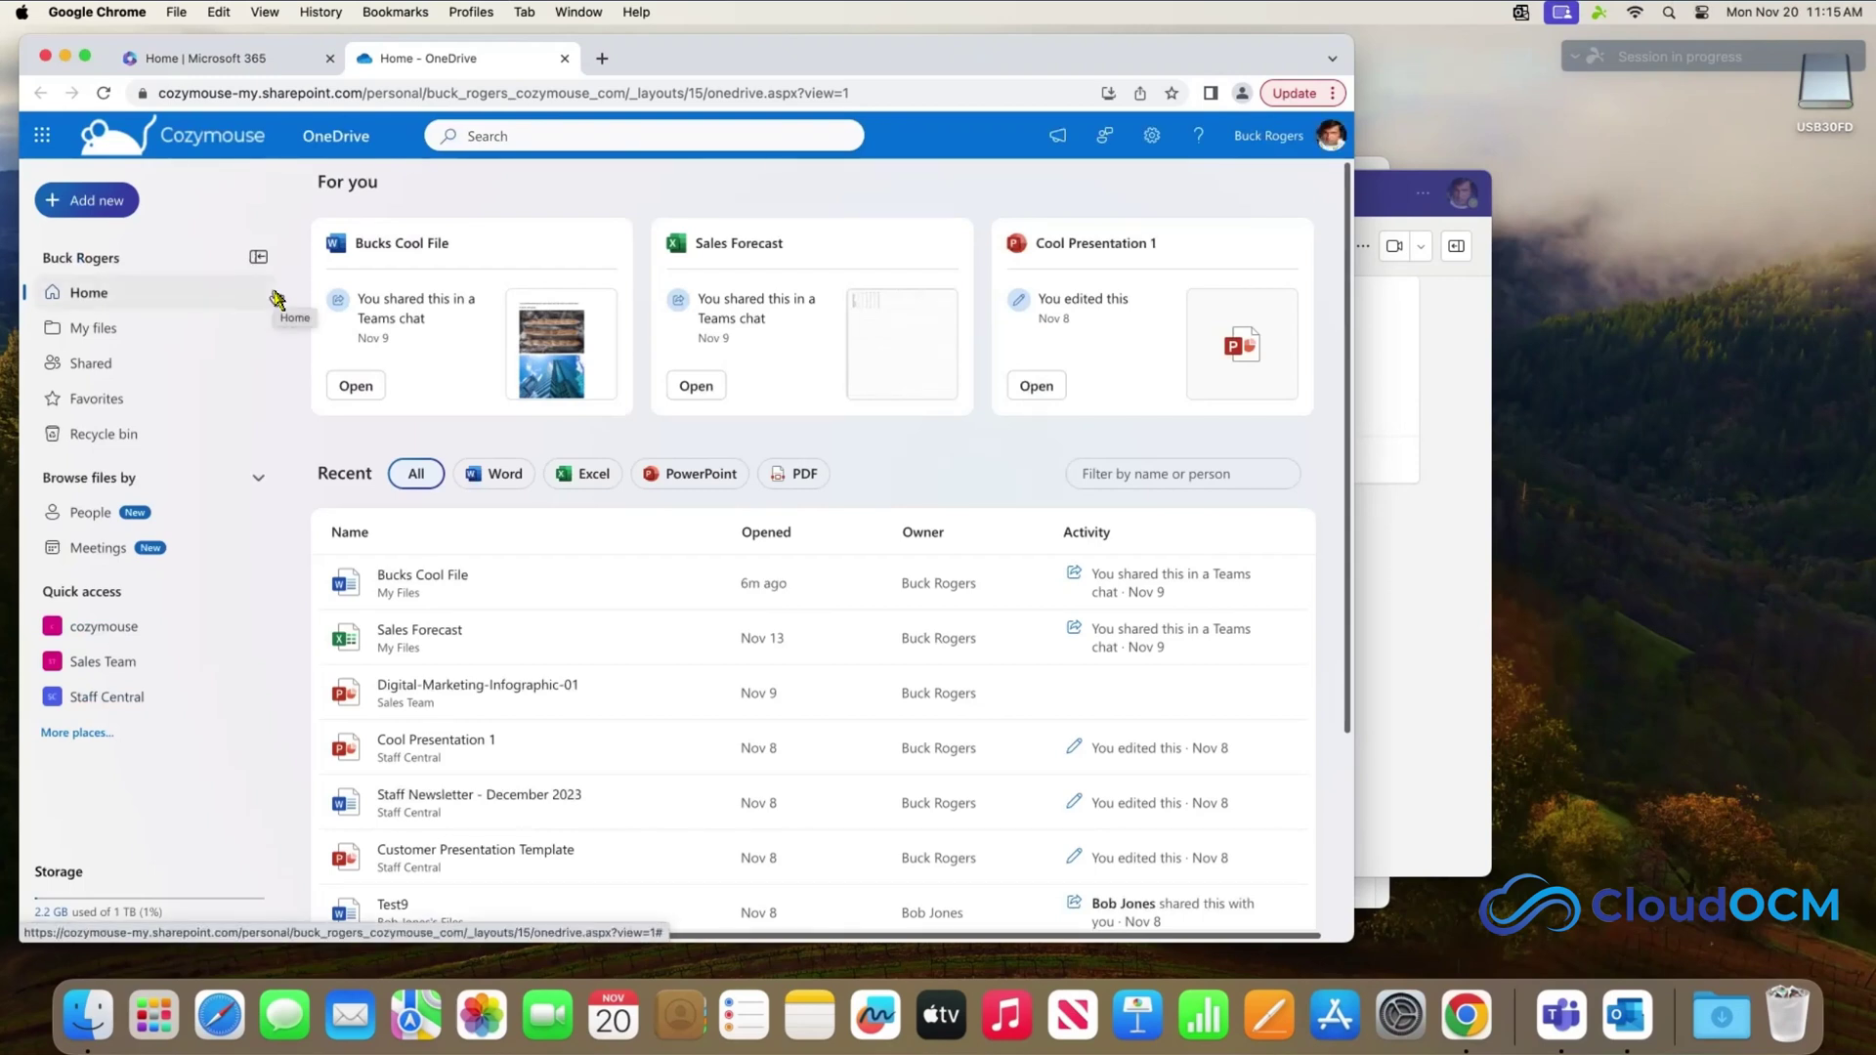
pyautogui.click(433, 577)
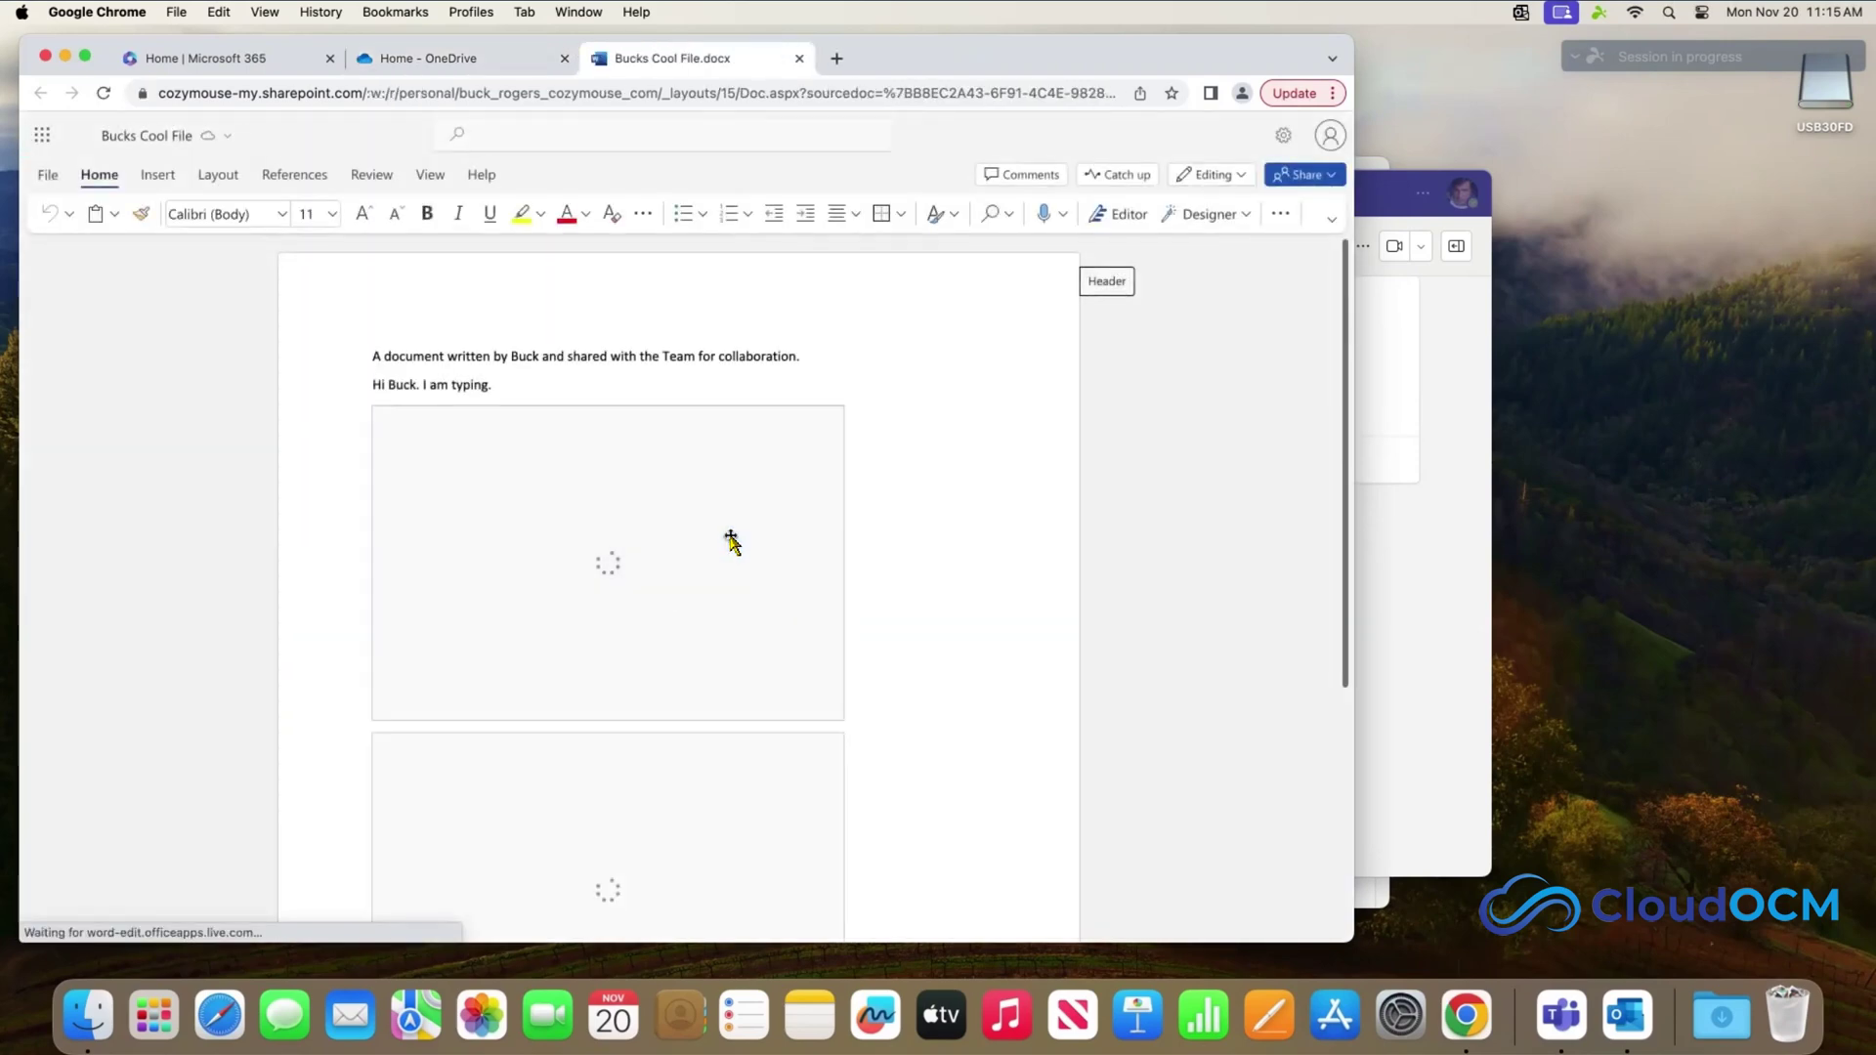
pyautogui.click(799, 59)
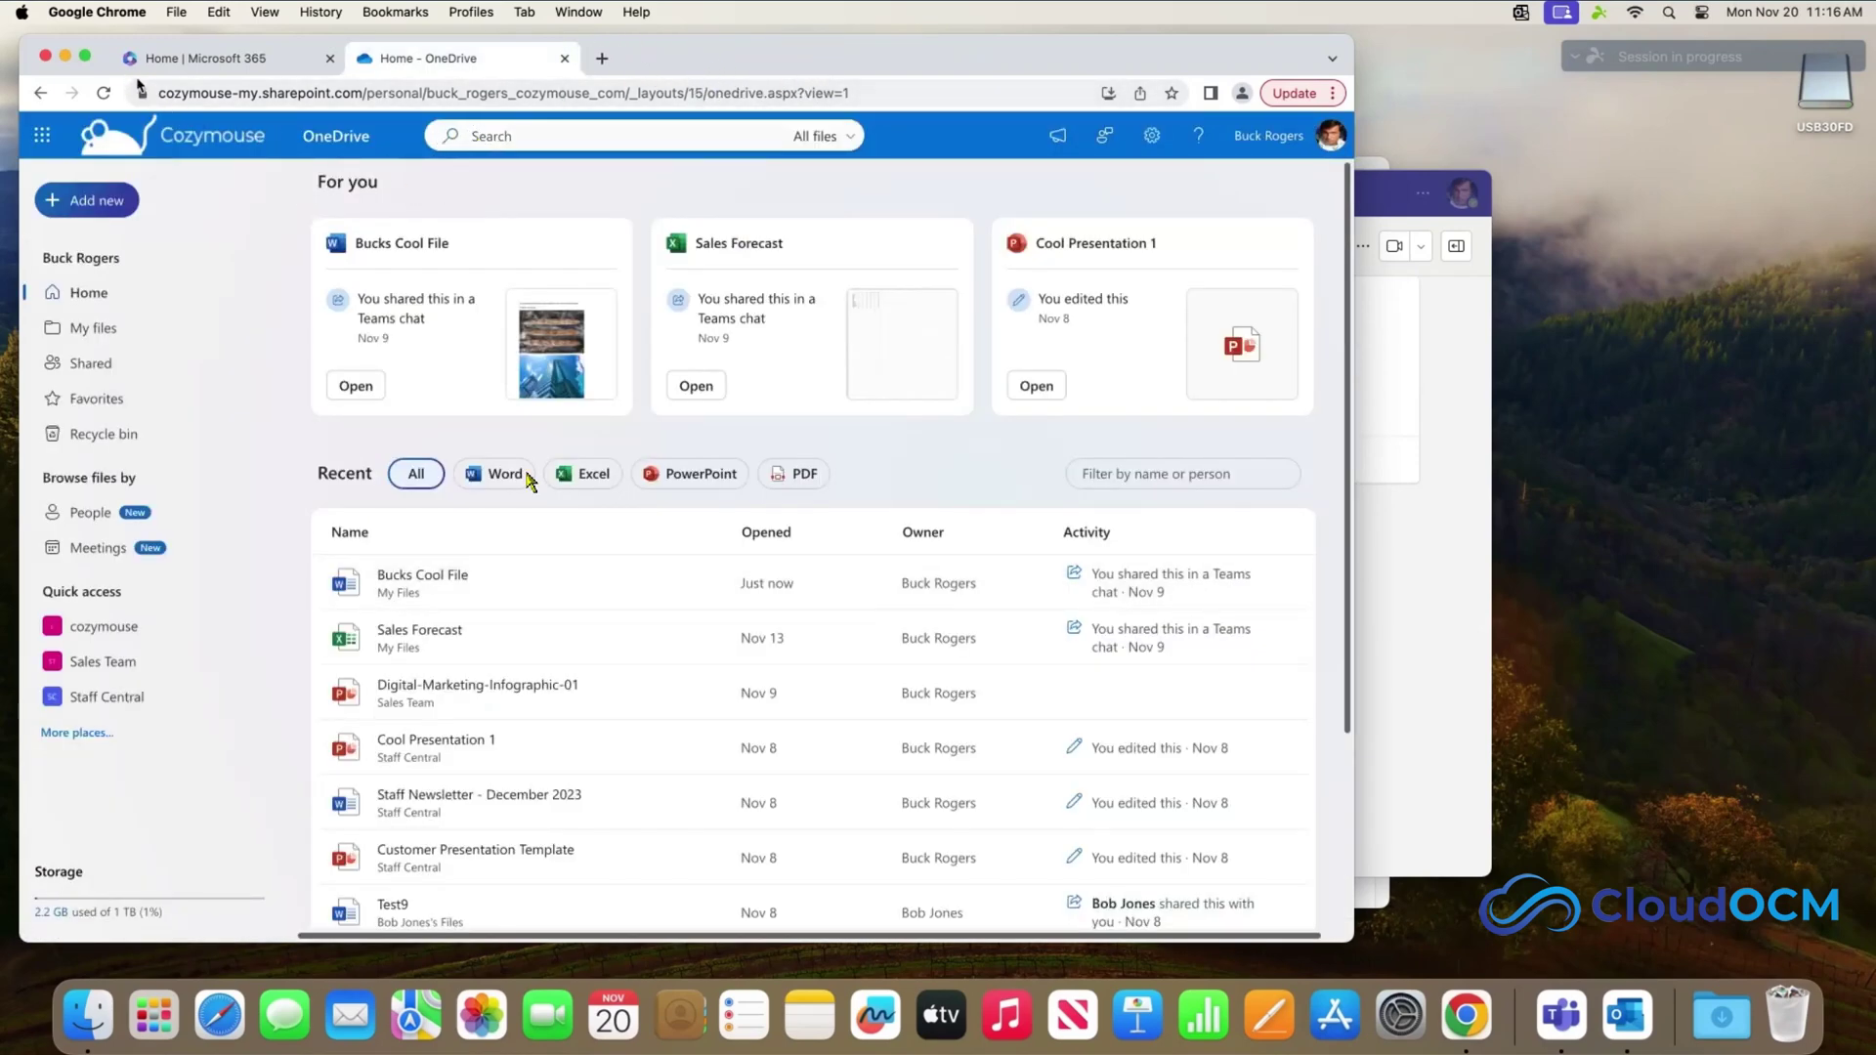
# - Search the App Store for onedrive to check the OneDrive app, and close the store
pyautogui.click(1335, 1014)
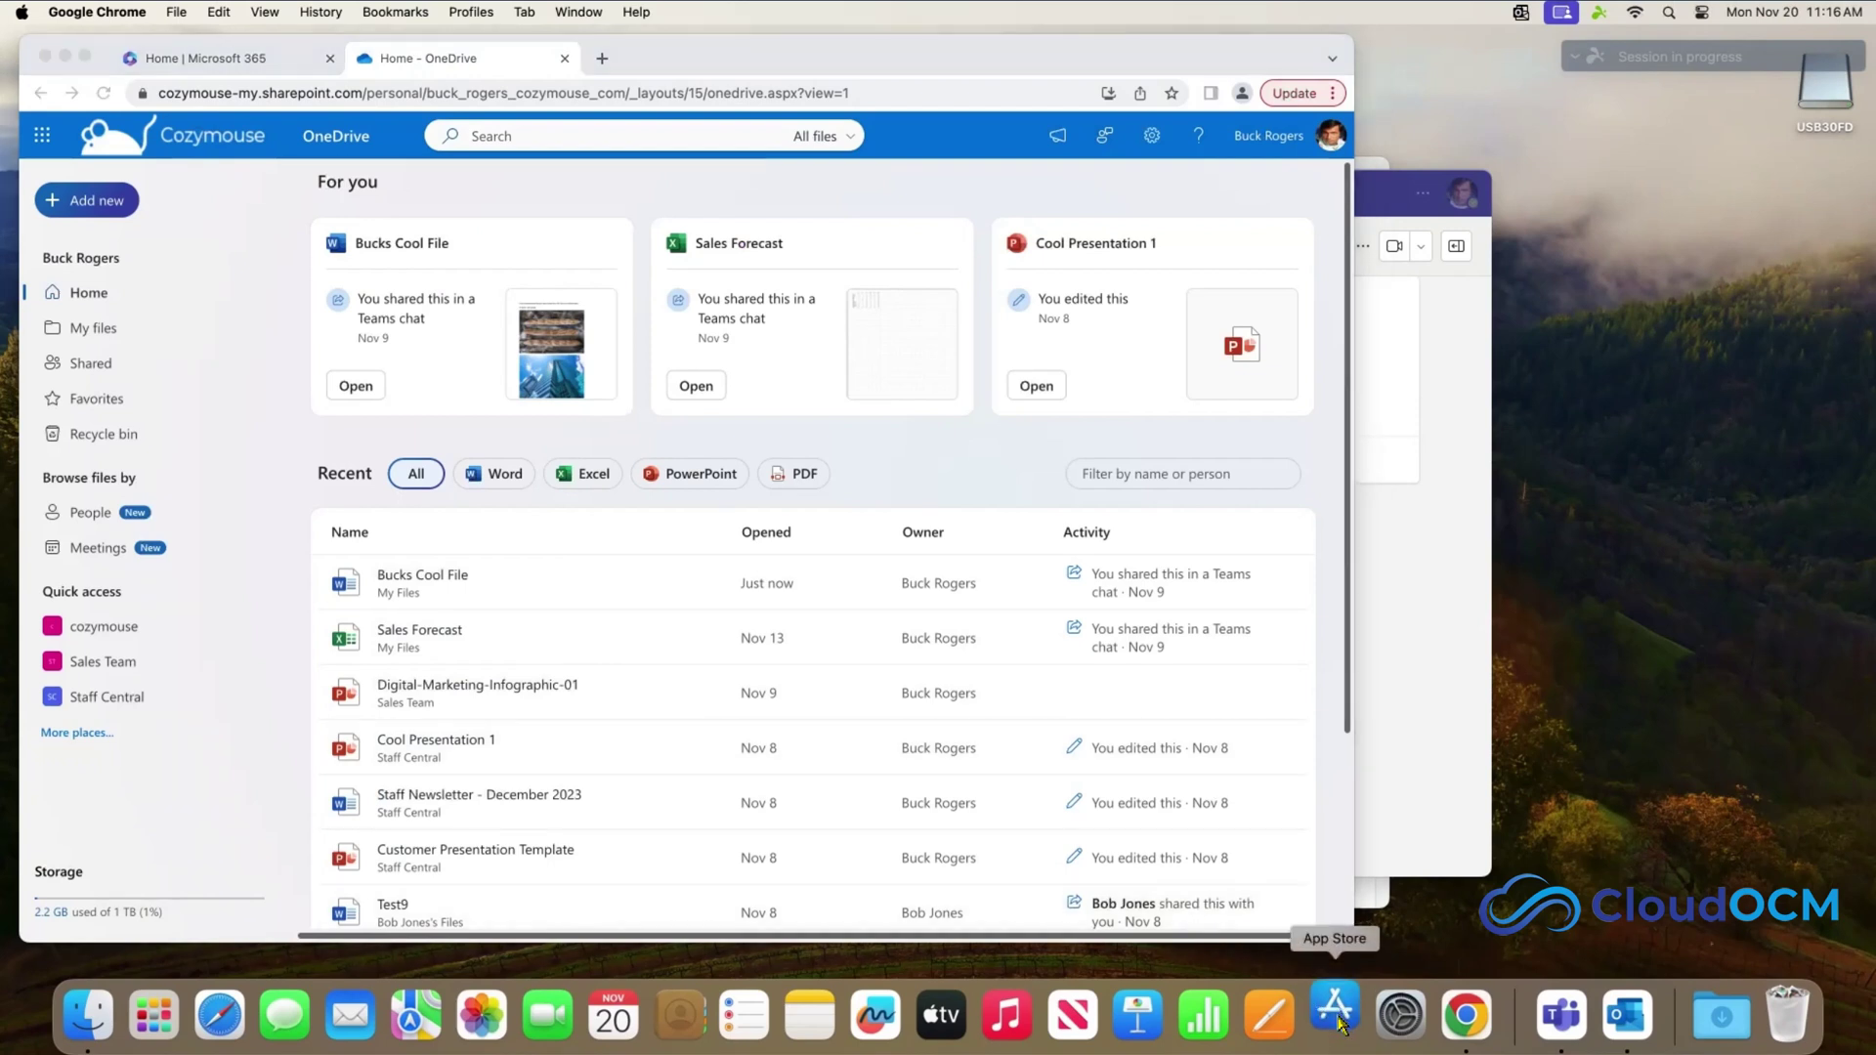
pyautogui.click(252, 110)
pyautogui.write('d')
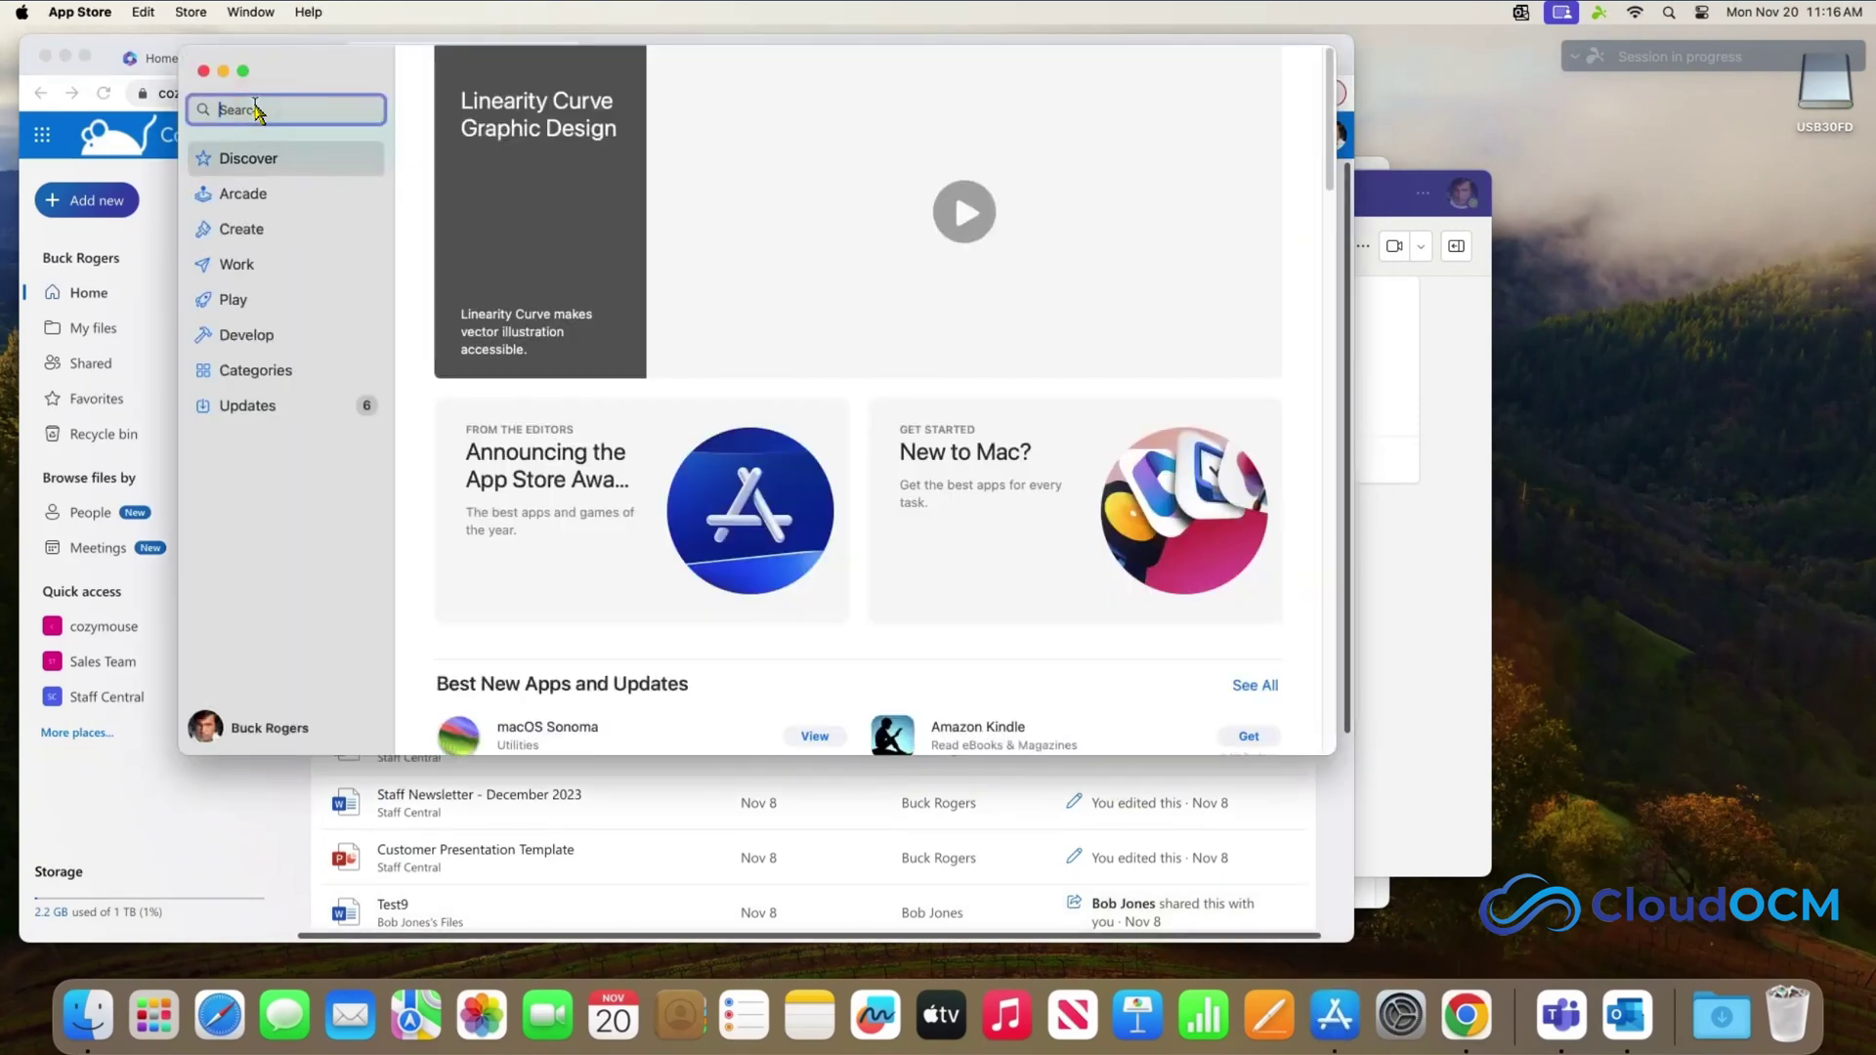
pyautogui.write('nedrive')
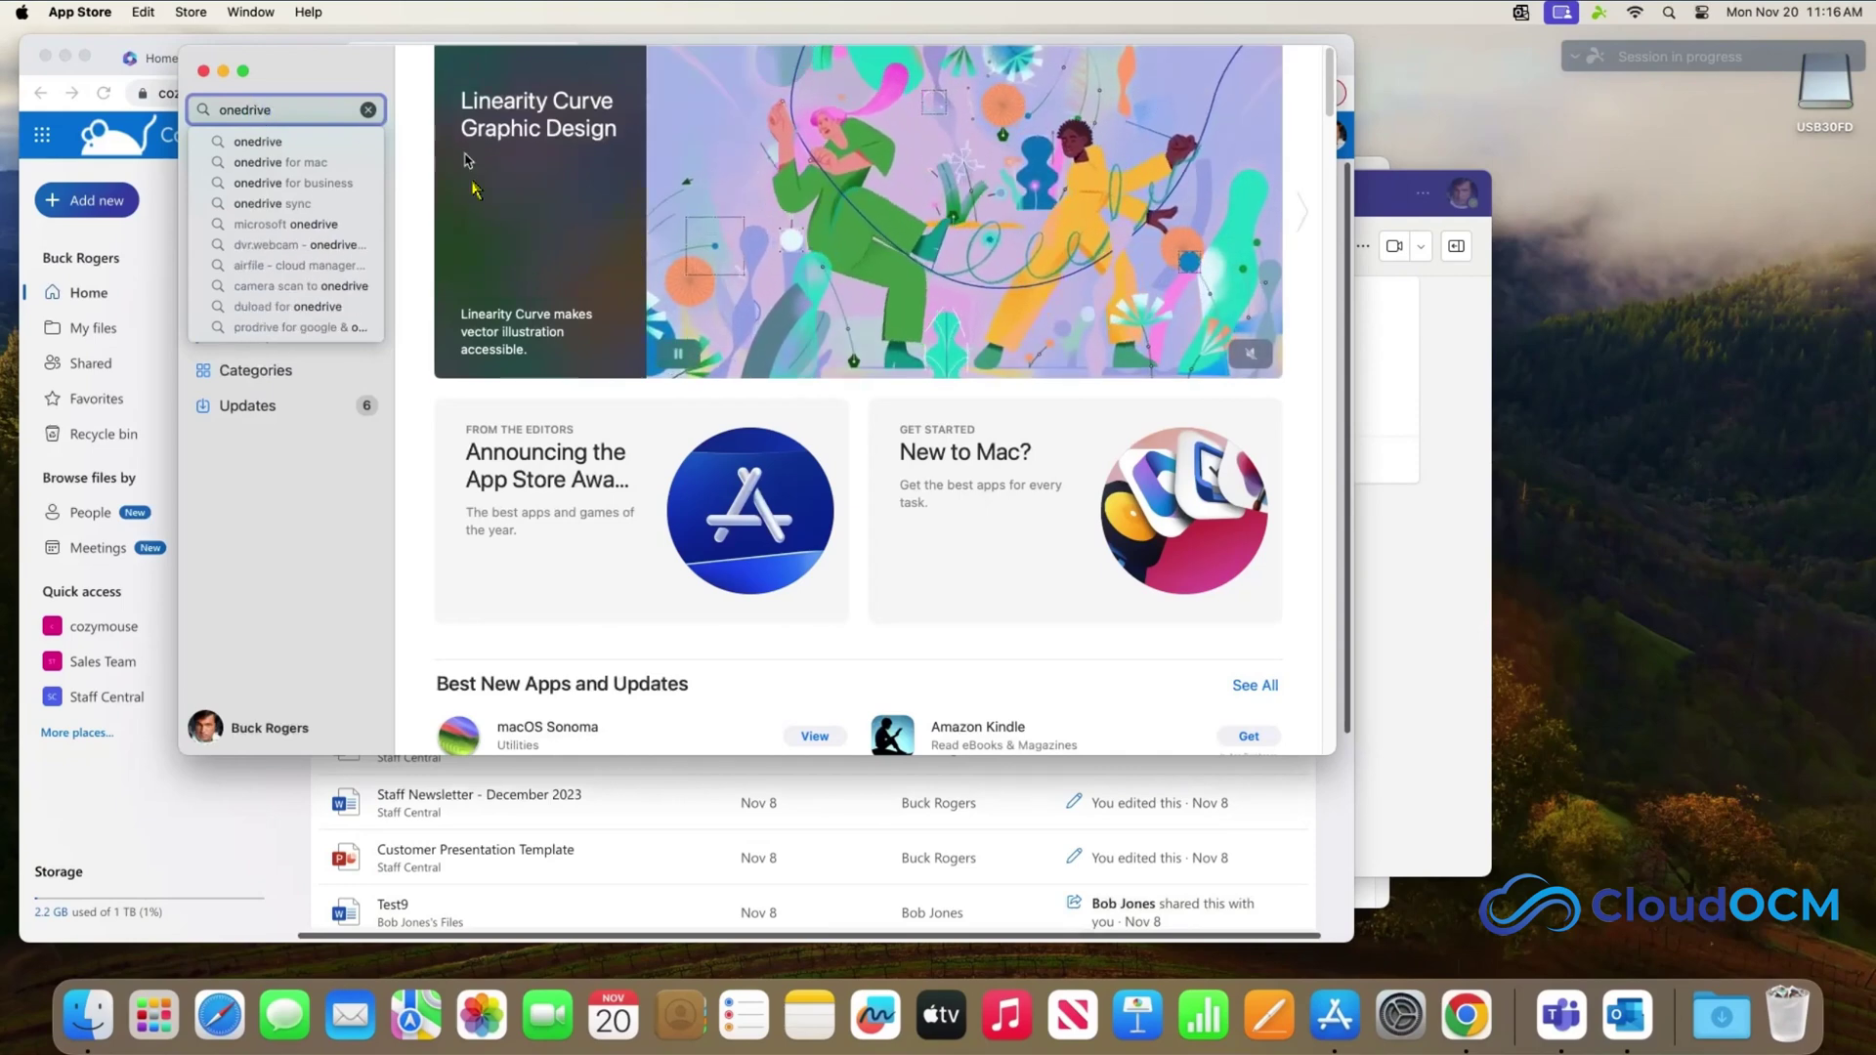
pyautogui.click(318, 144)
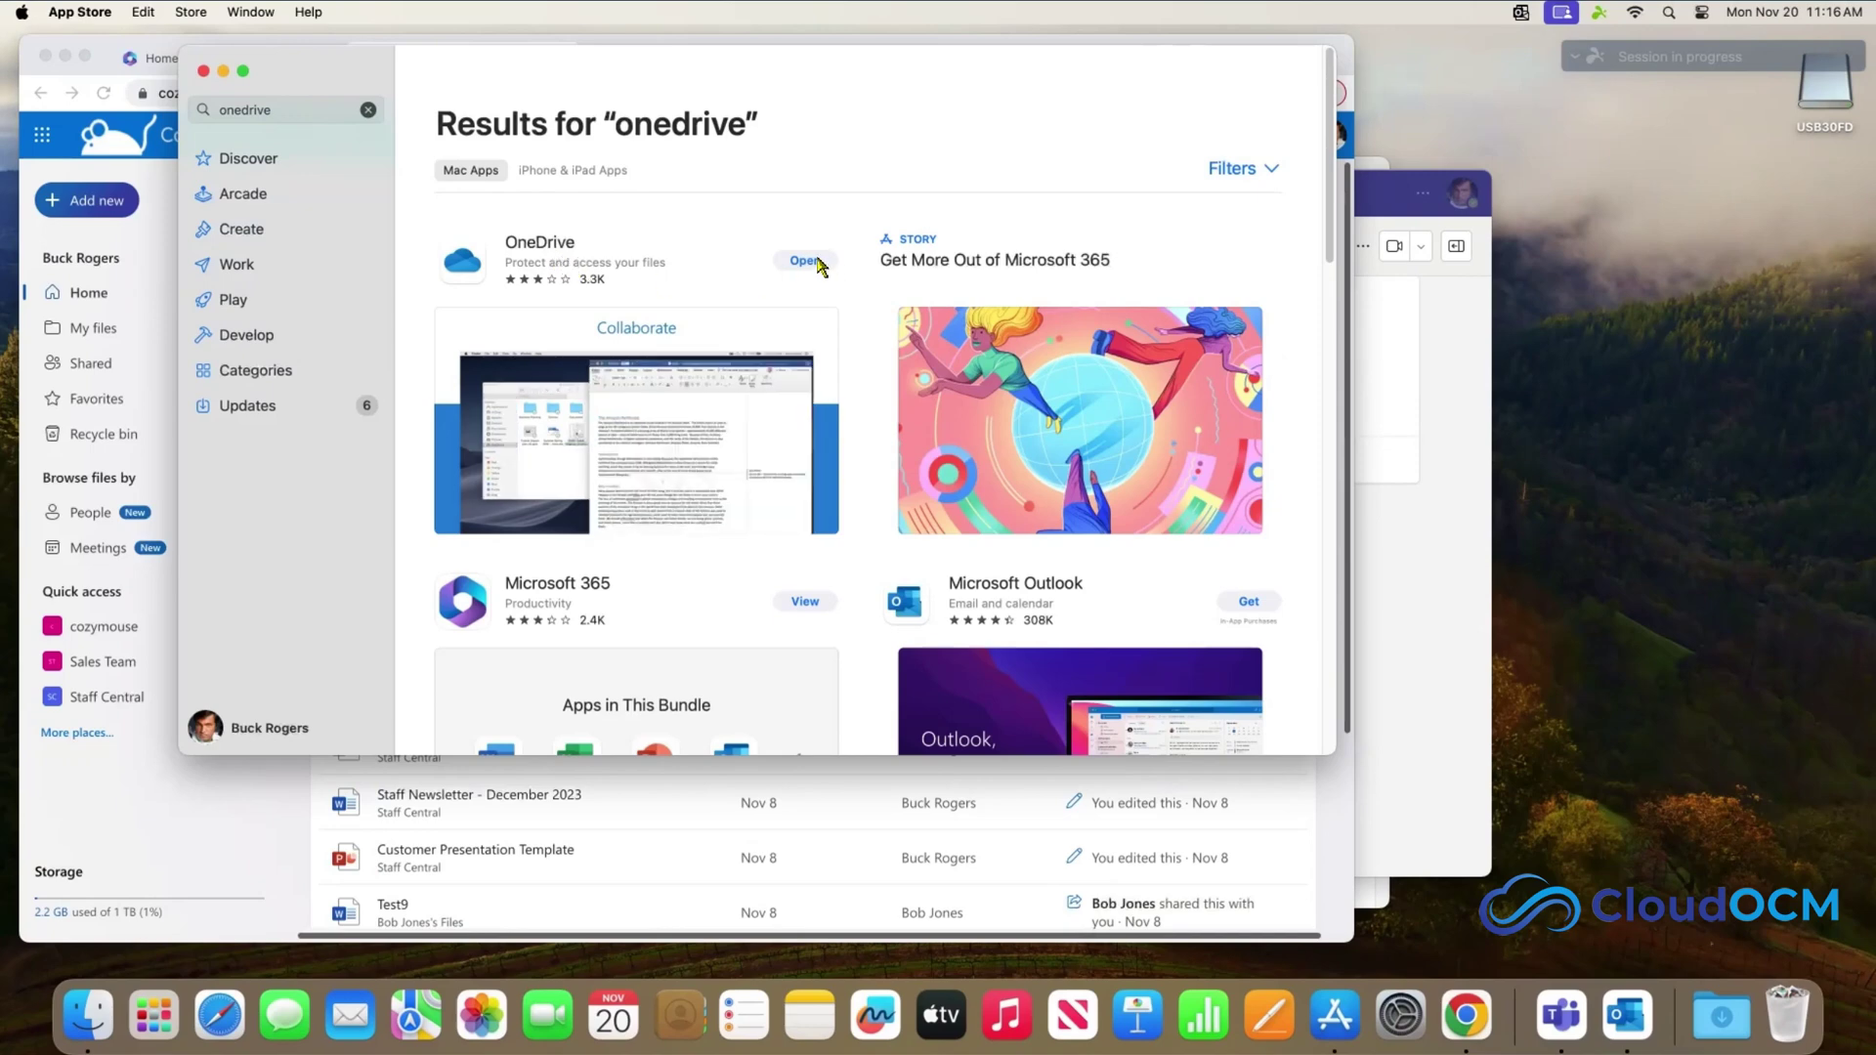
pyautogui.click(203, 71)
# - Launch the OneDrive app from the Applications folder and sign in with the work email address
pyautogui.click(88, 1016)
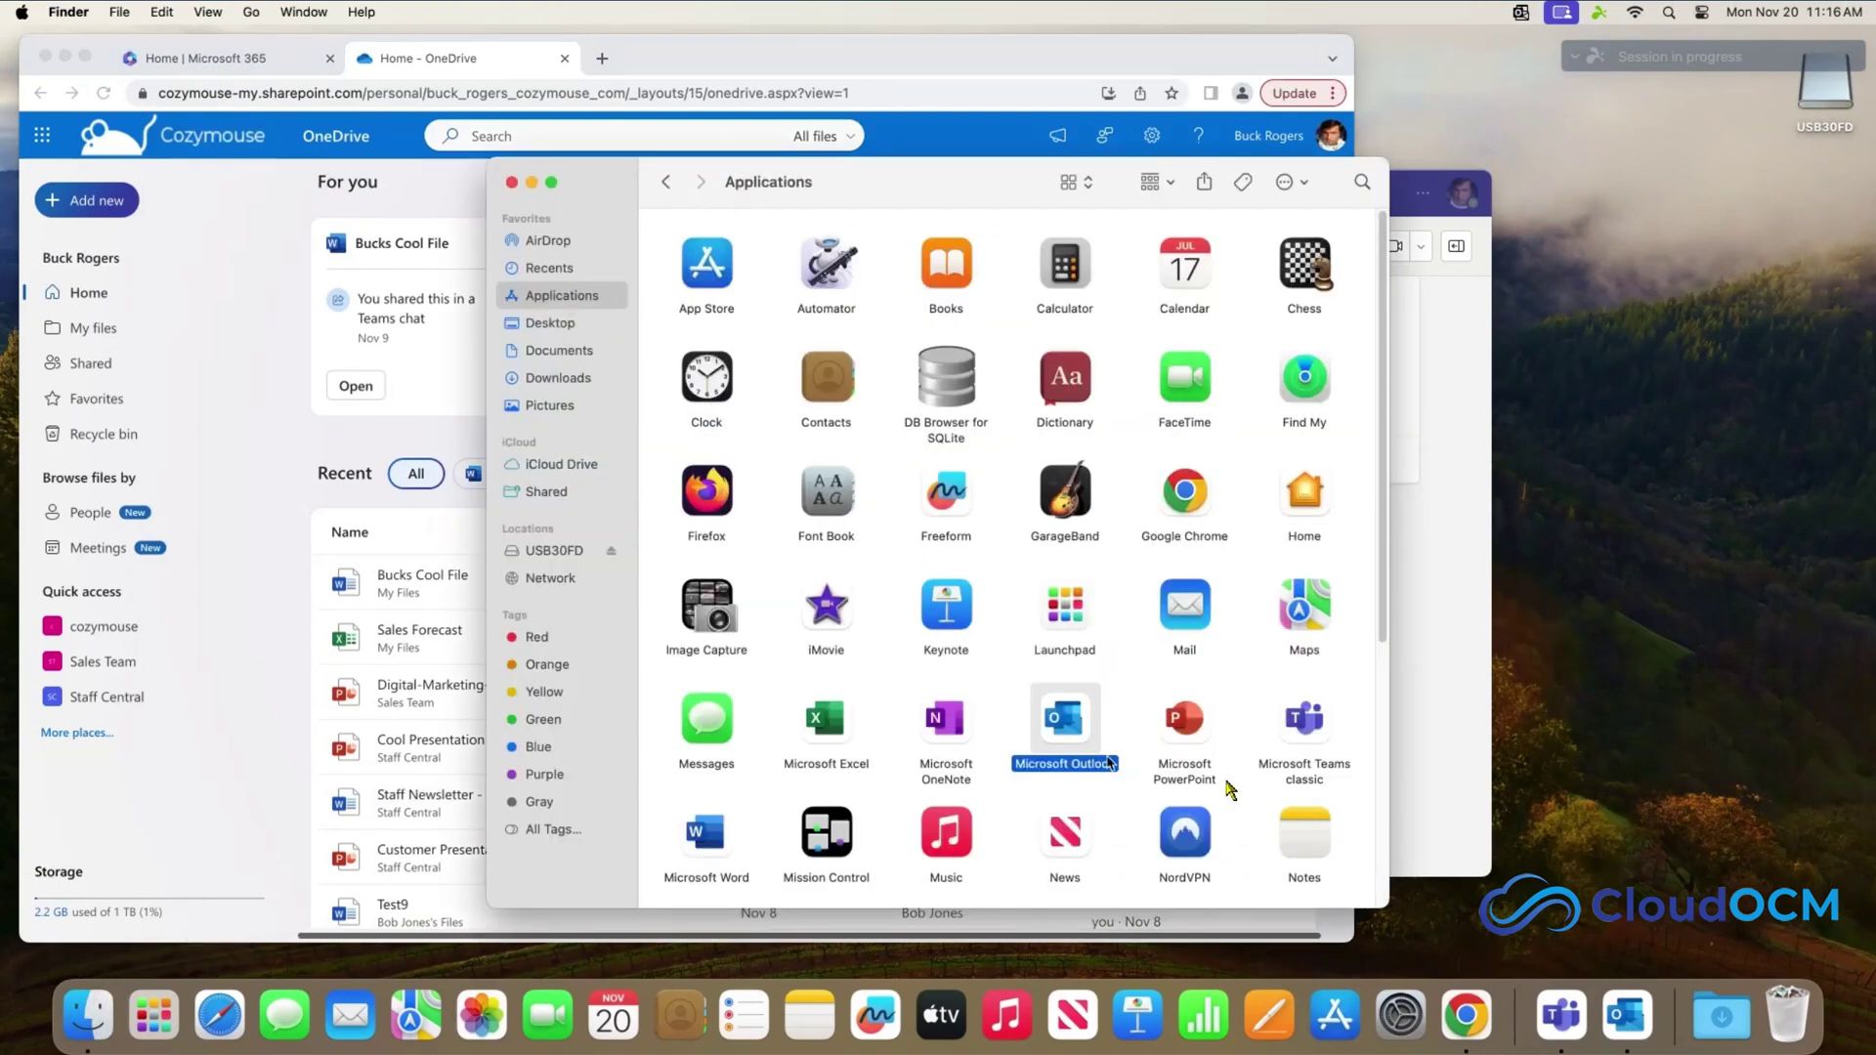
pyautogui.moveTo(1382, 625); pyautogui.dragTo(1383, 777)
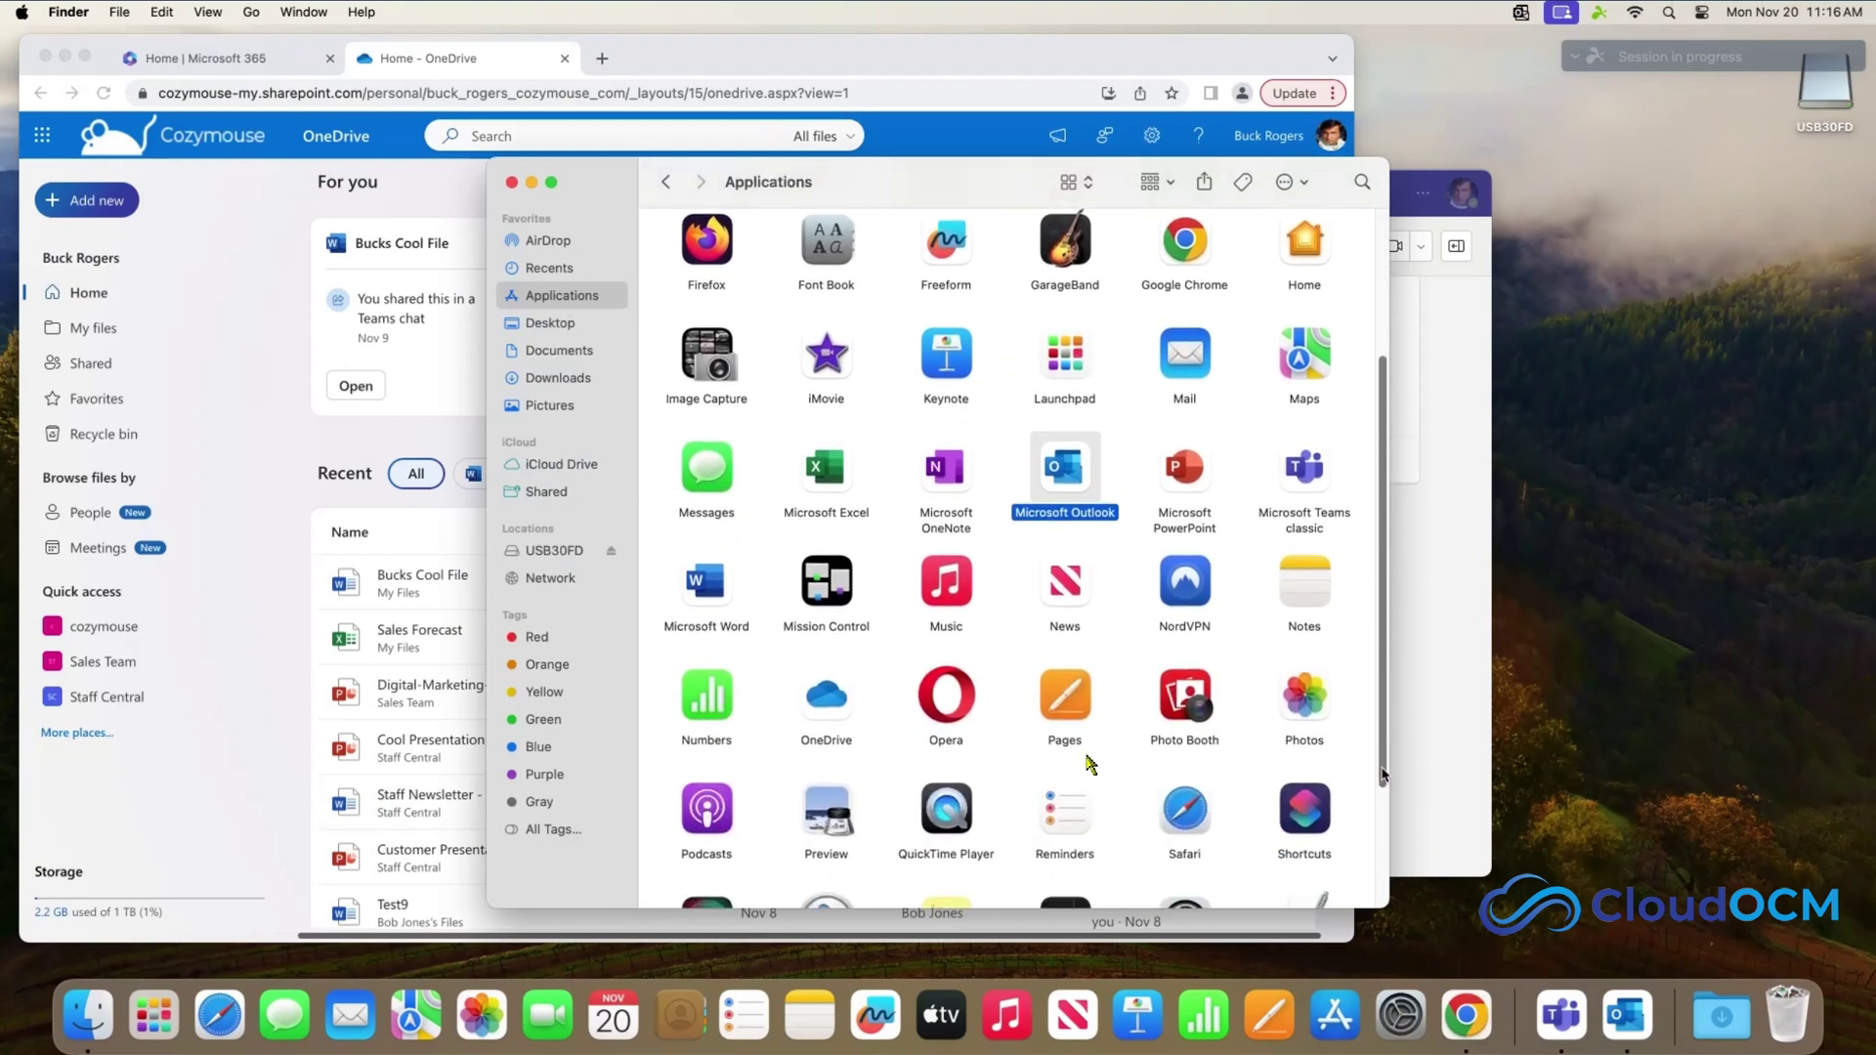
pyautogui.click(820, 704)
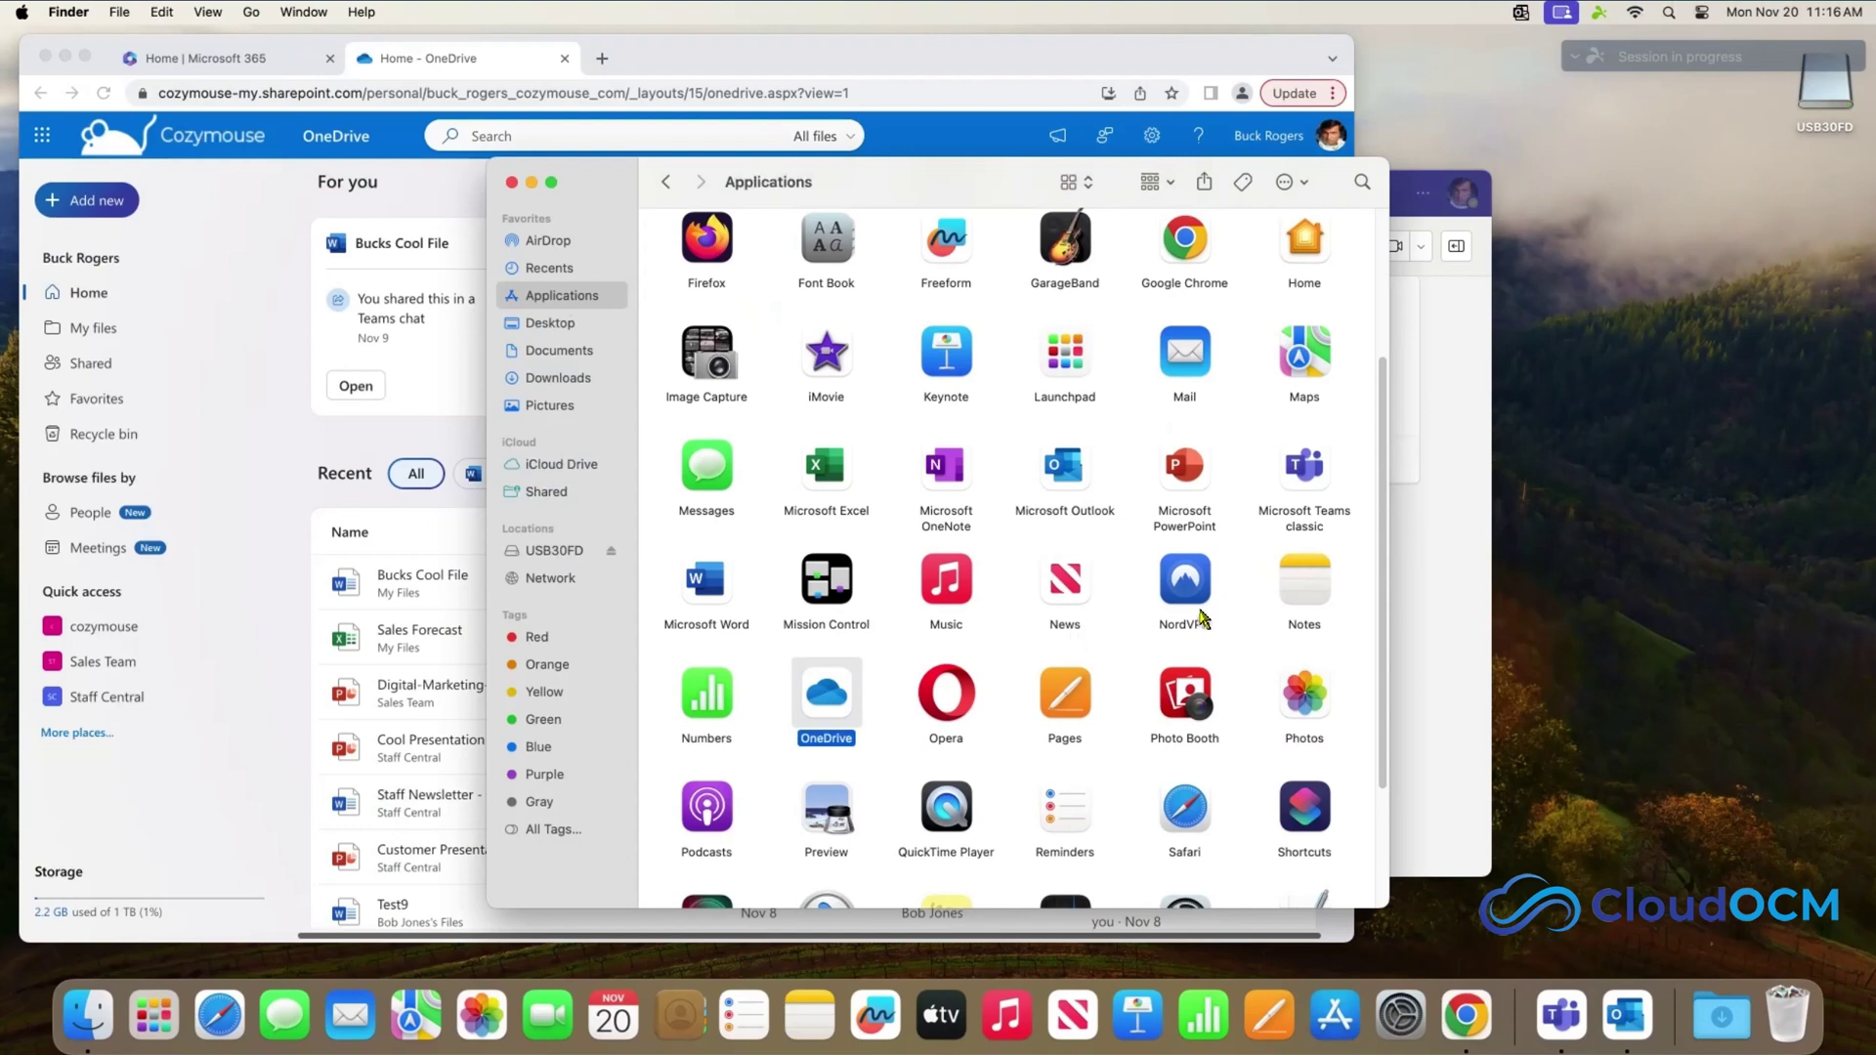
pyautogui.press('super+o')
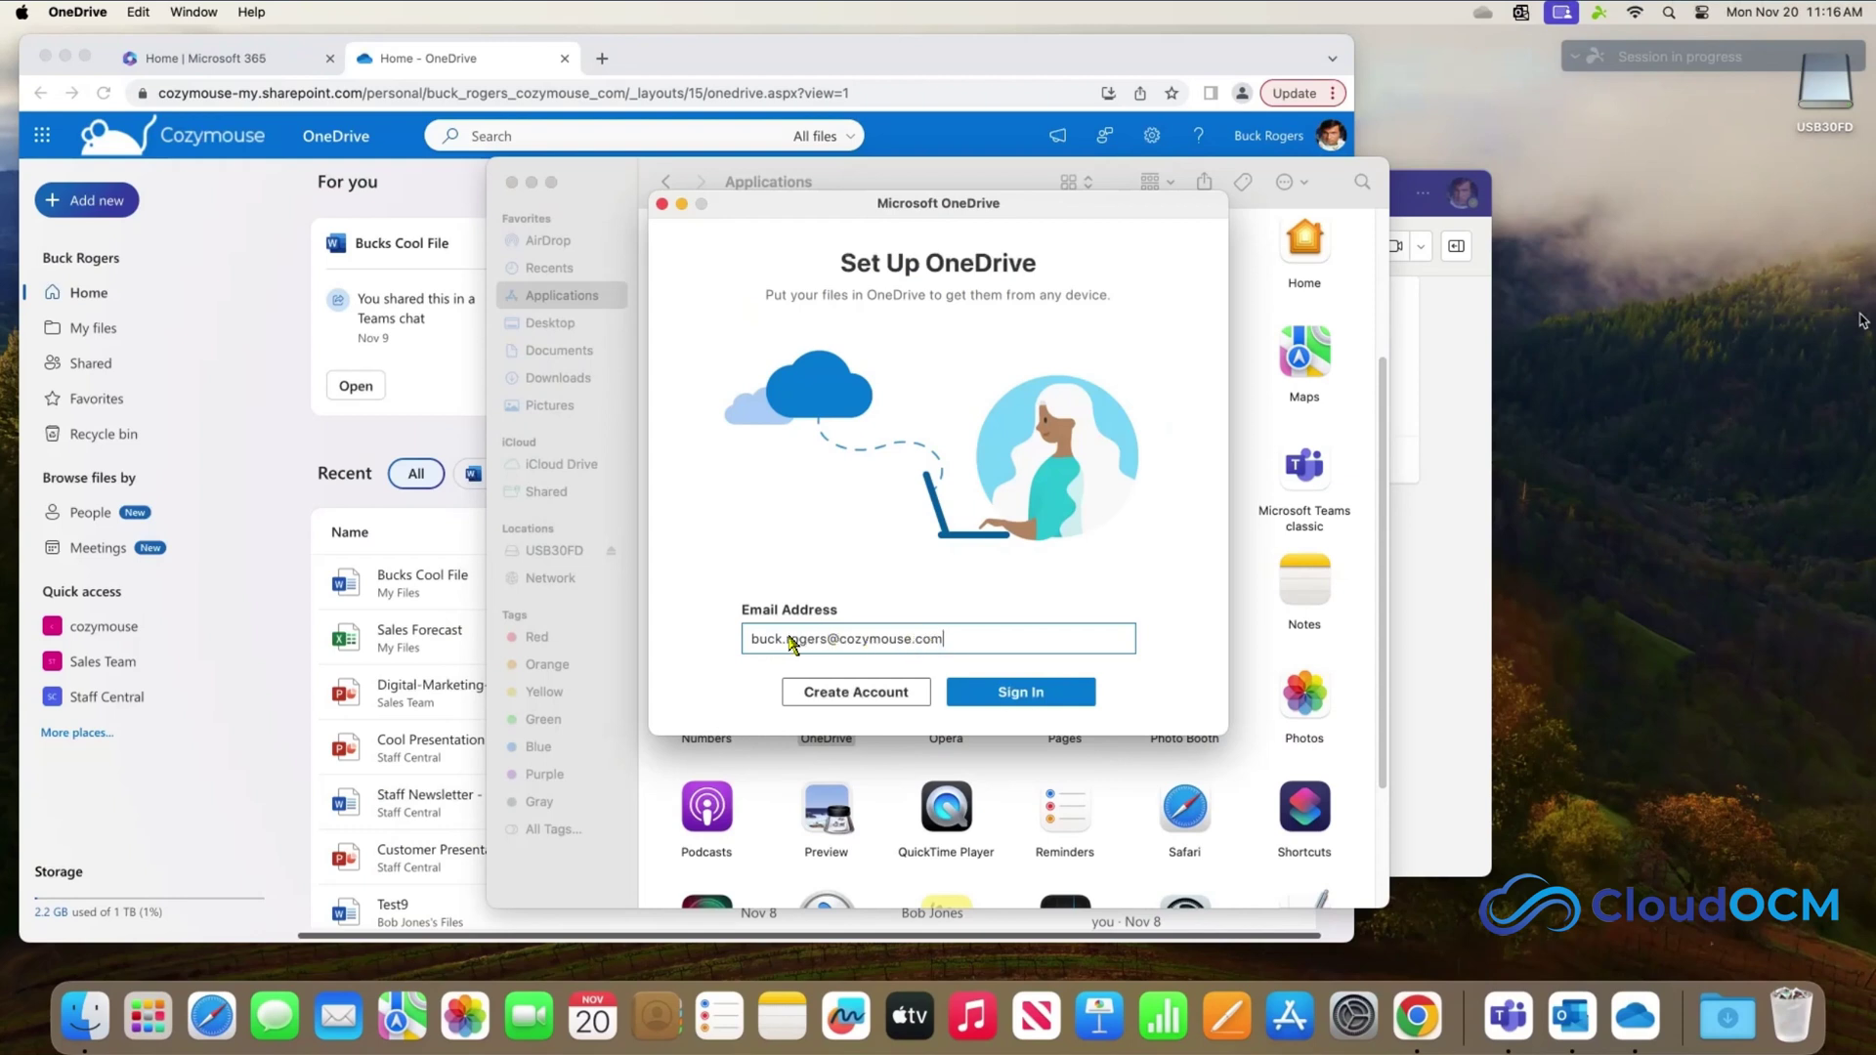
pyautogui.click(1042, 693)
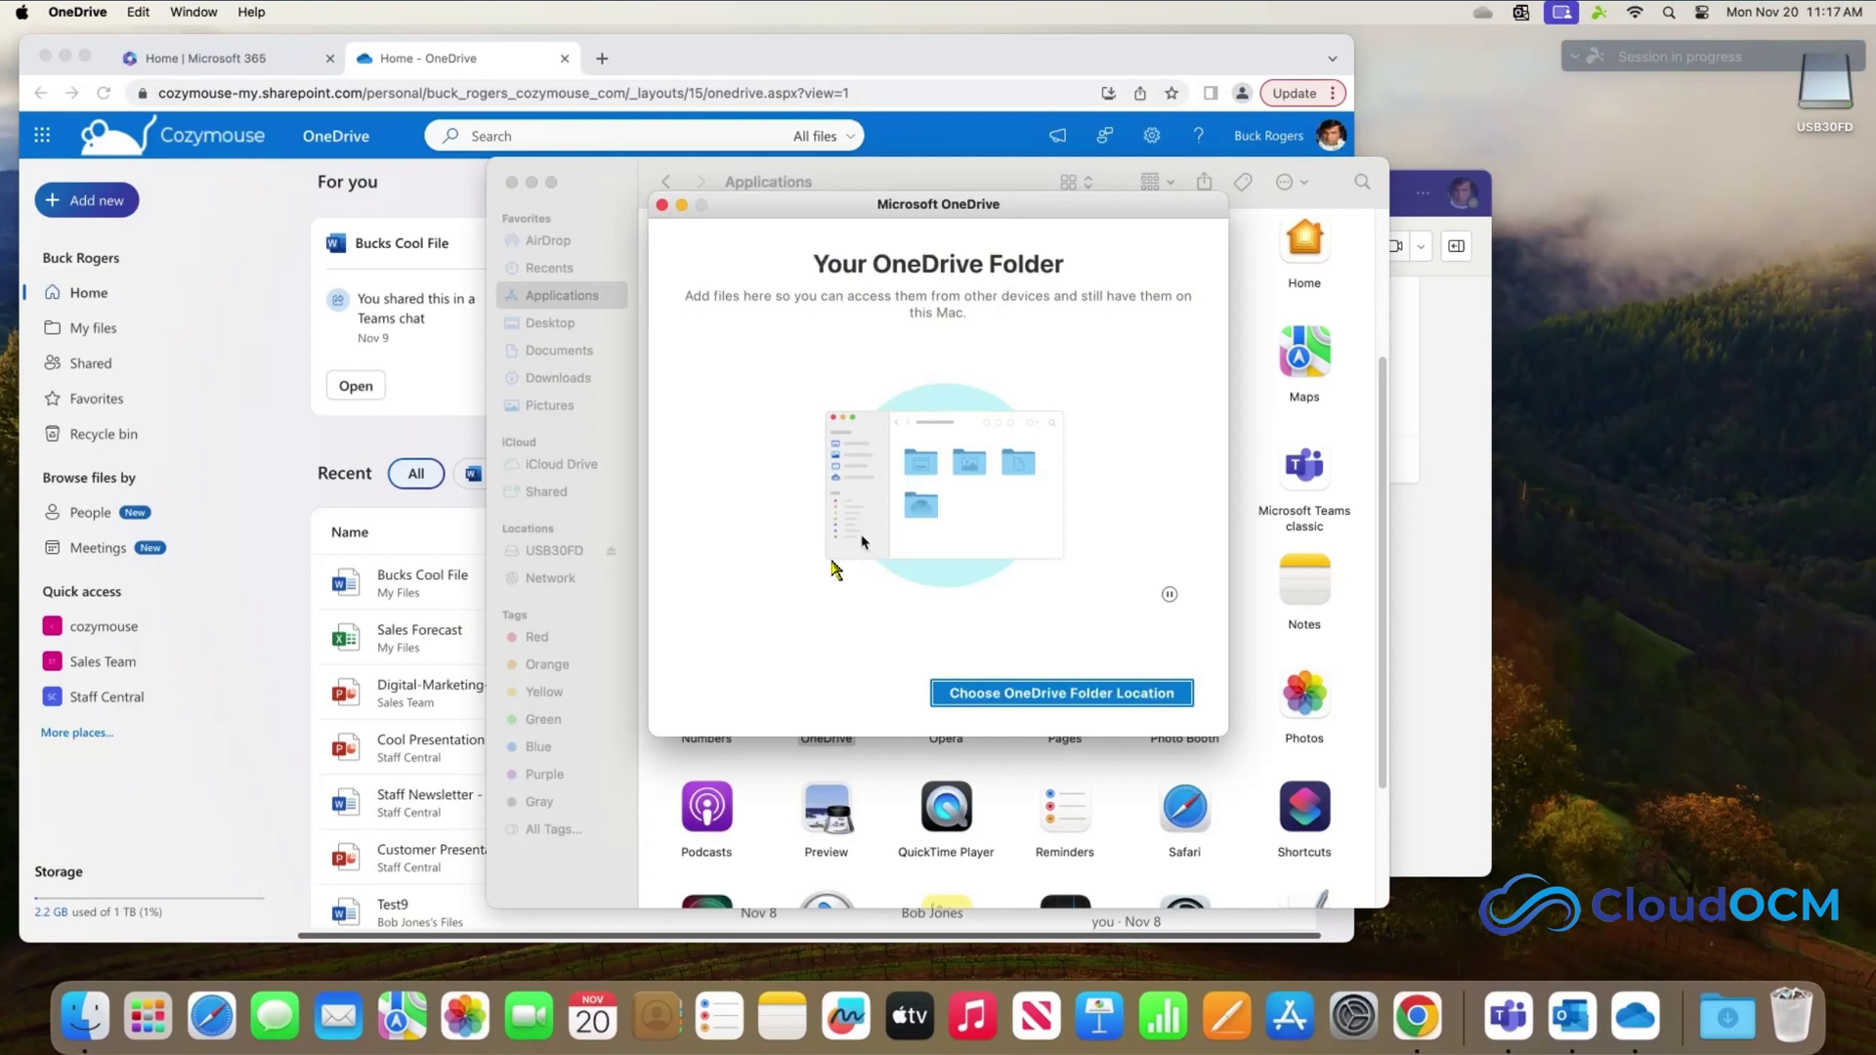
# - Choose the account's home folder as the OneDrive folder location and accept it
pyautogui.click(979, 695)
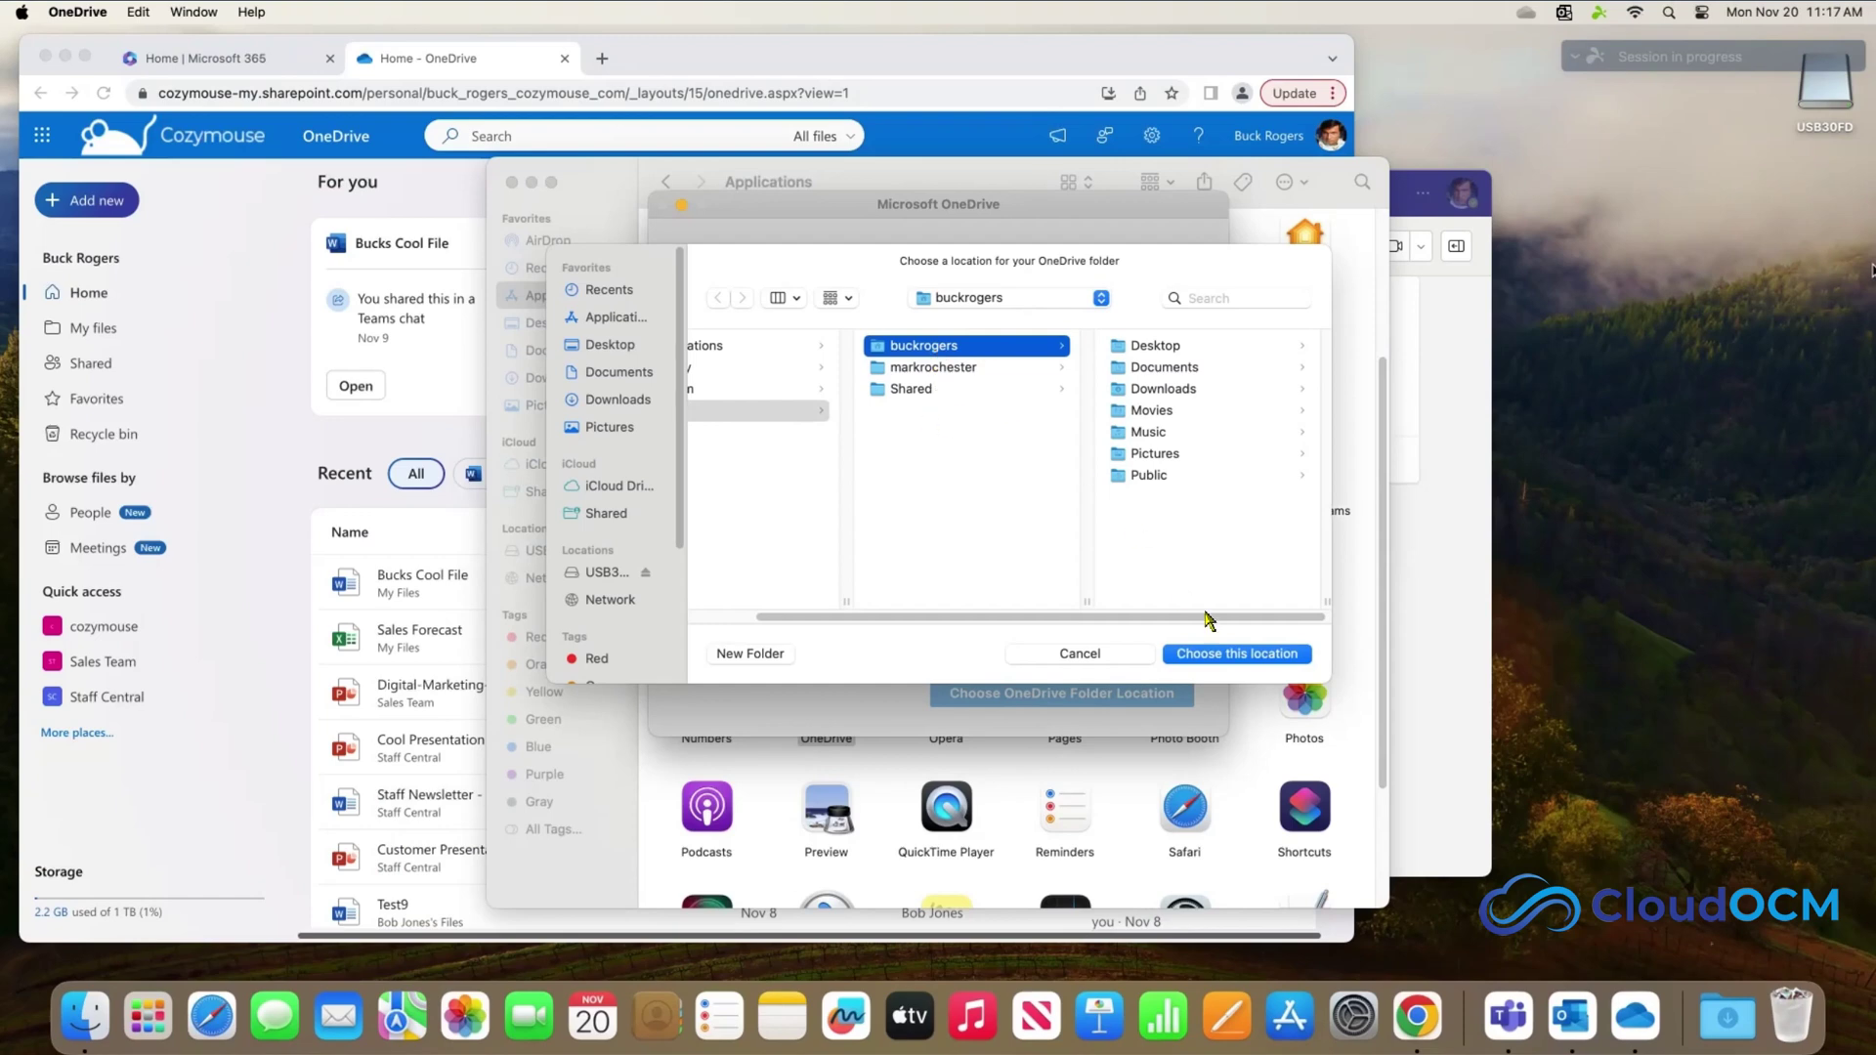
pyautogui.click(1231, 655)
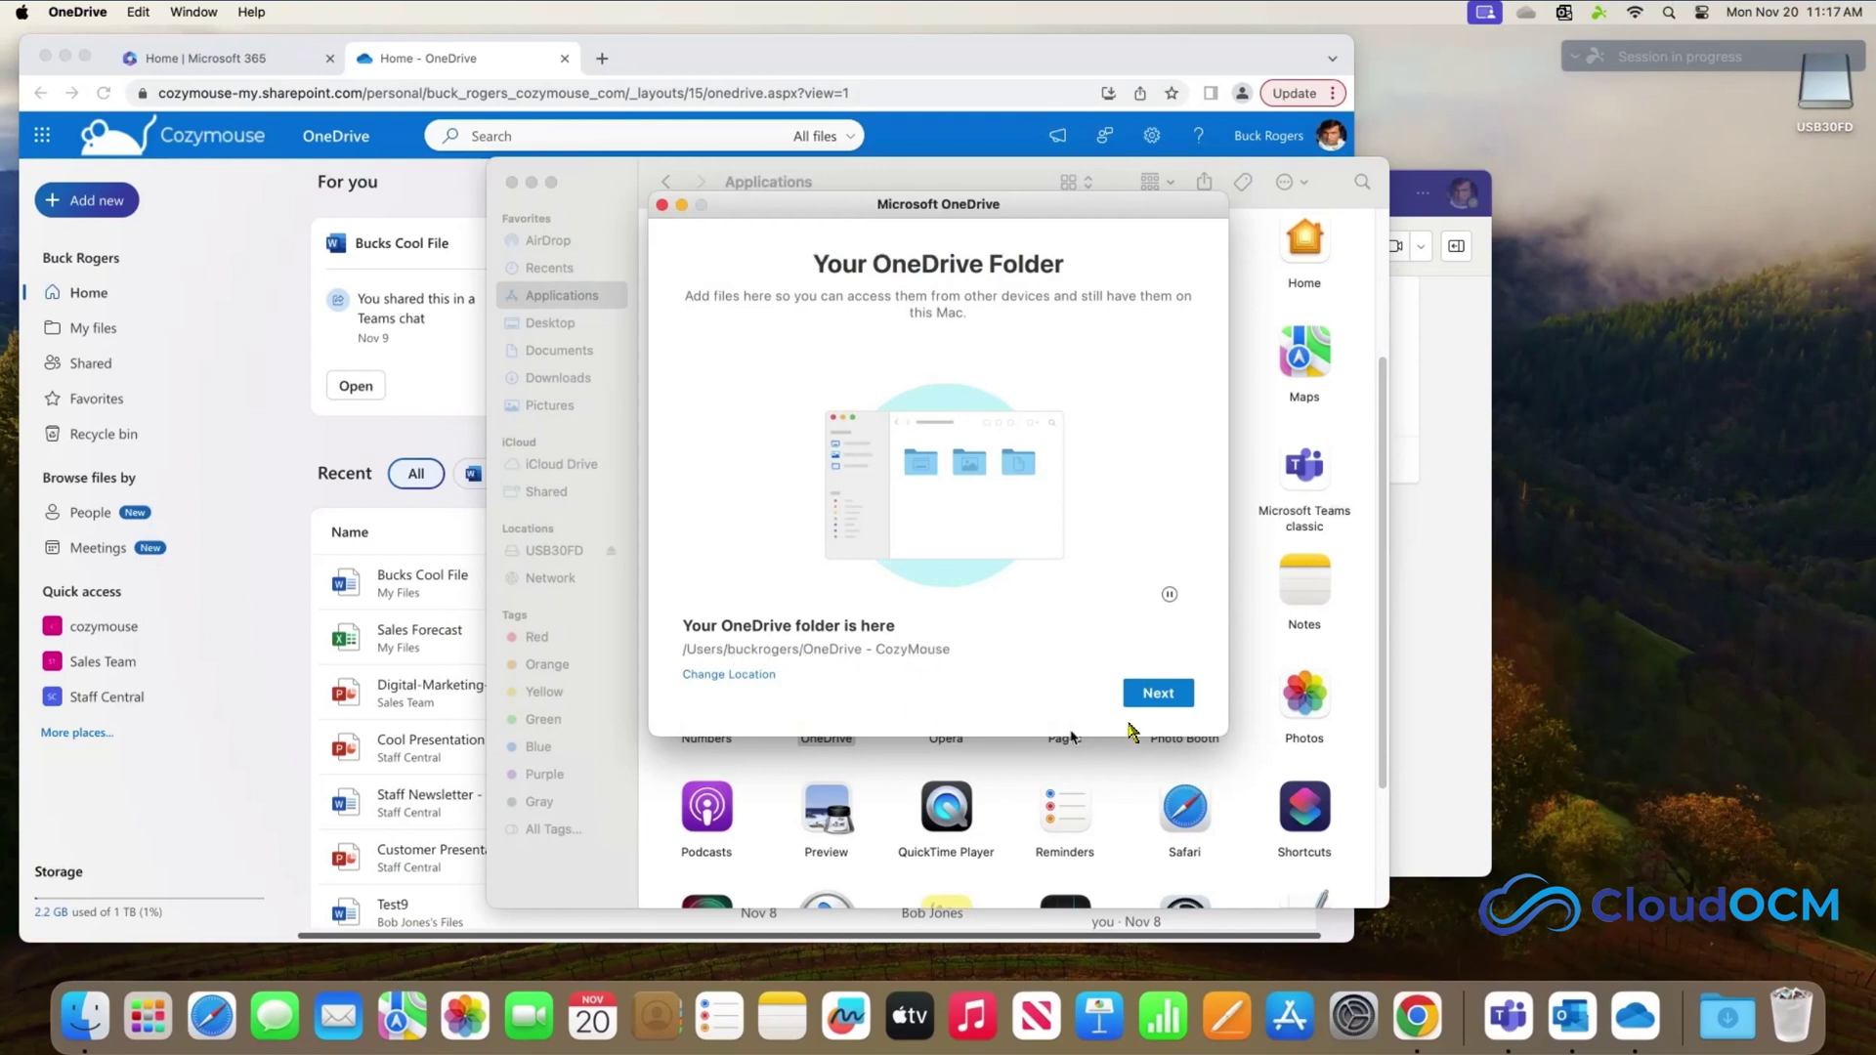
pyautogui.click(1157, 694)
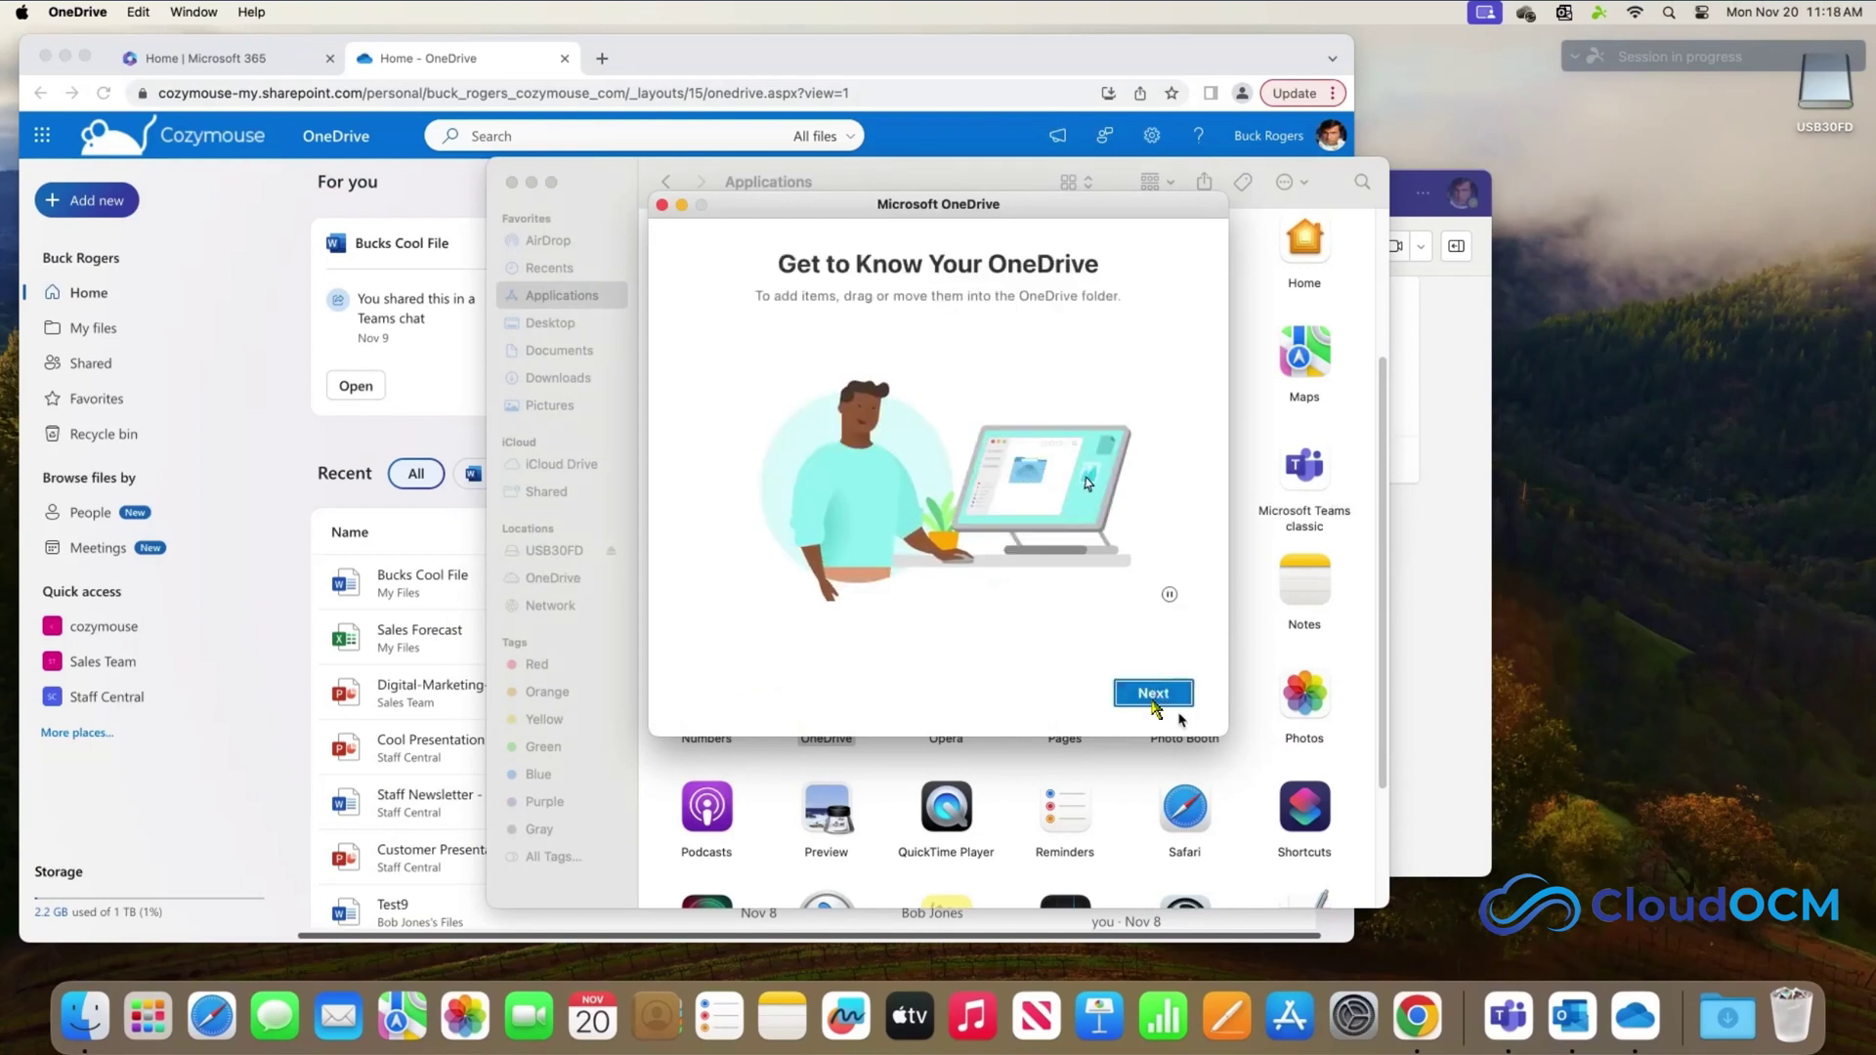
# - Go through the OneDrive introduction pages and postpone getting the mobile app
pyautogui.click(1158, 694)
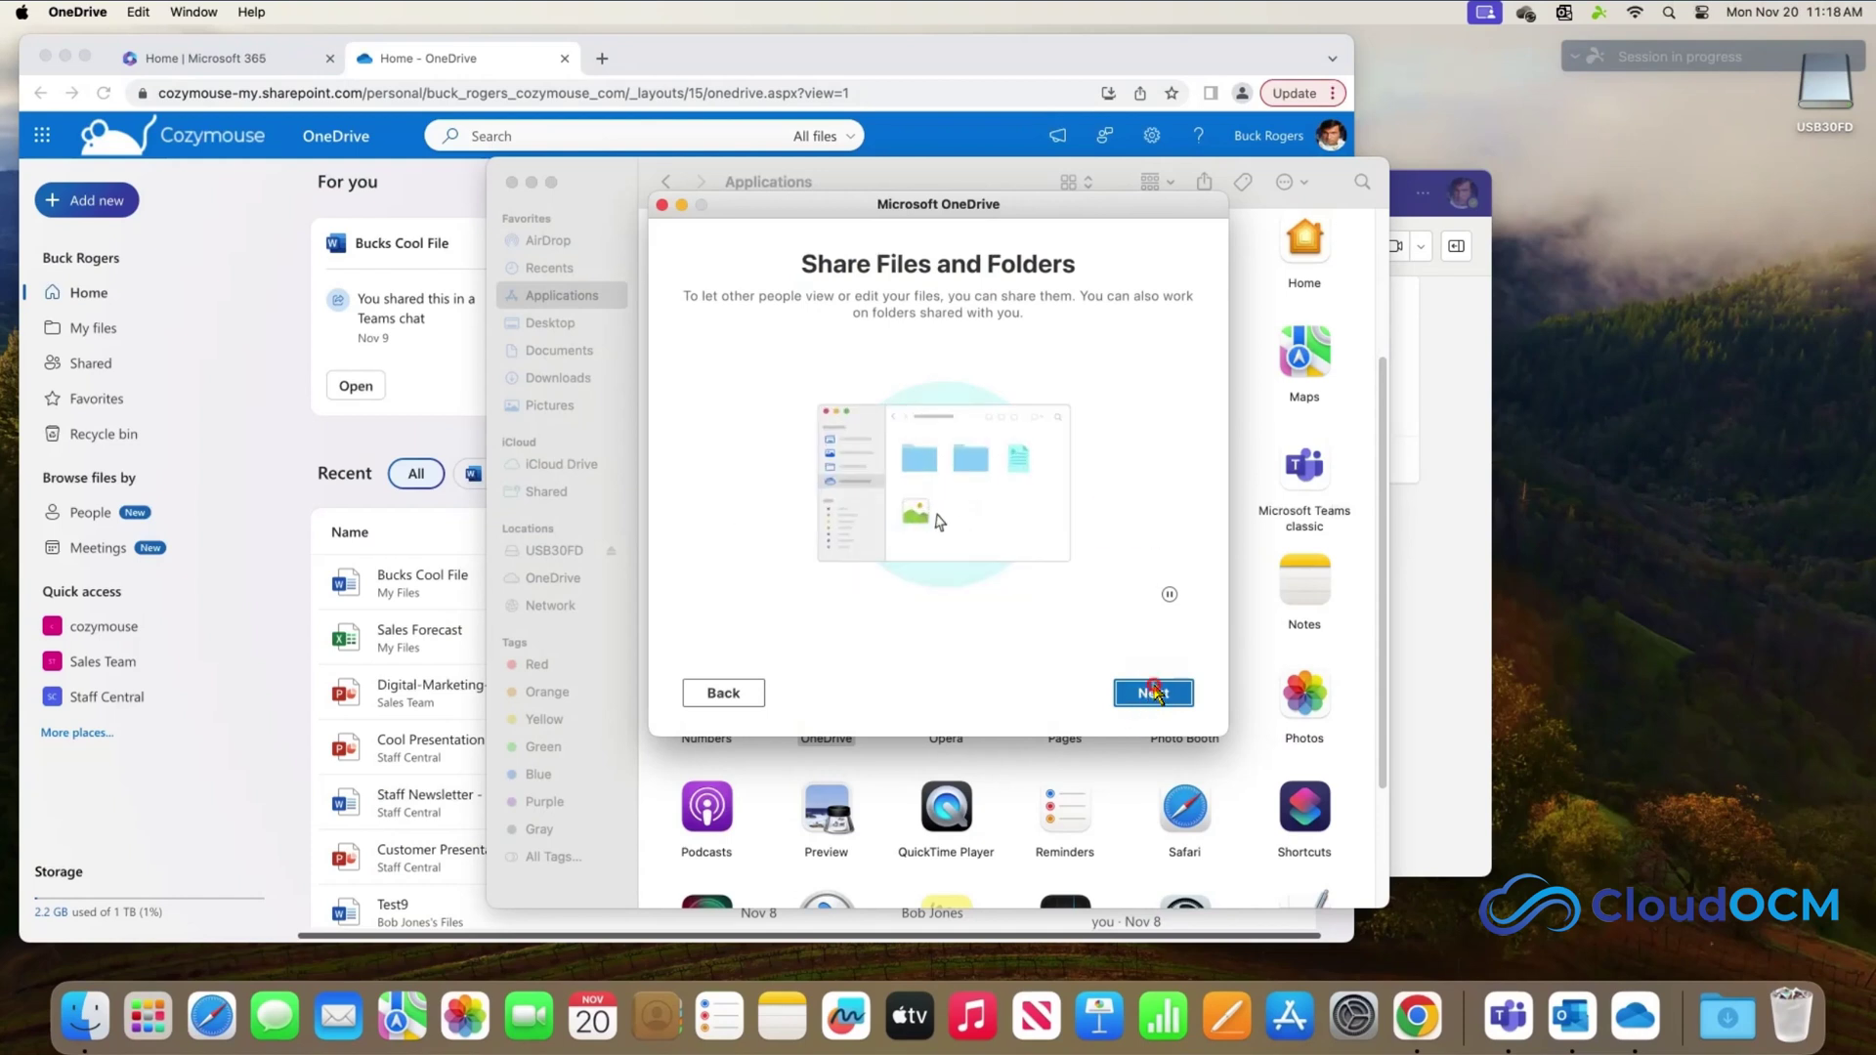
pyautogui.click(1152, 694)
pyautogui.click(1149, 695)
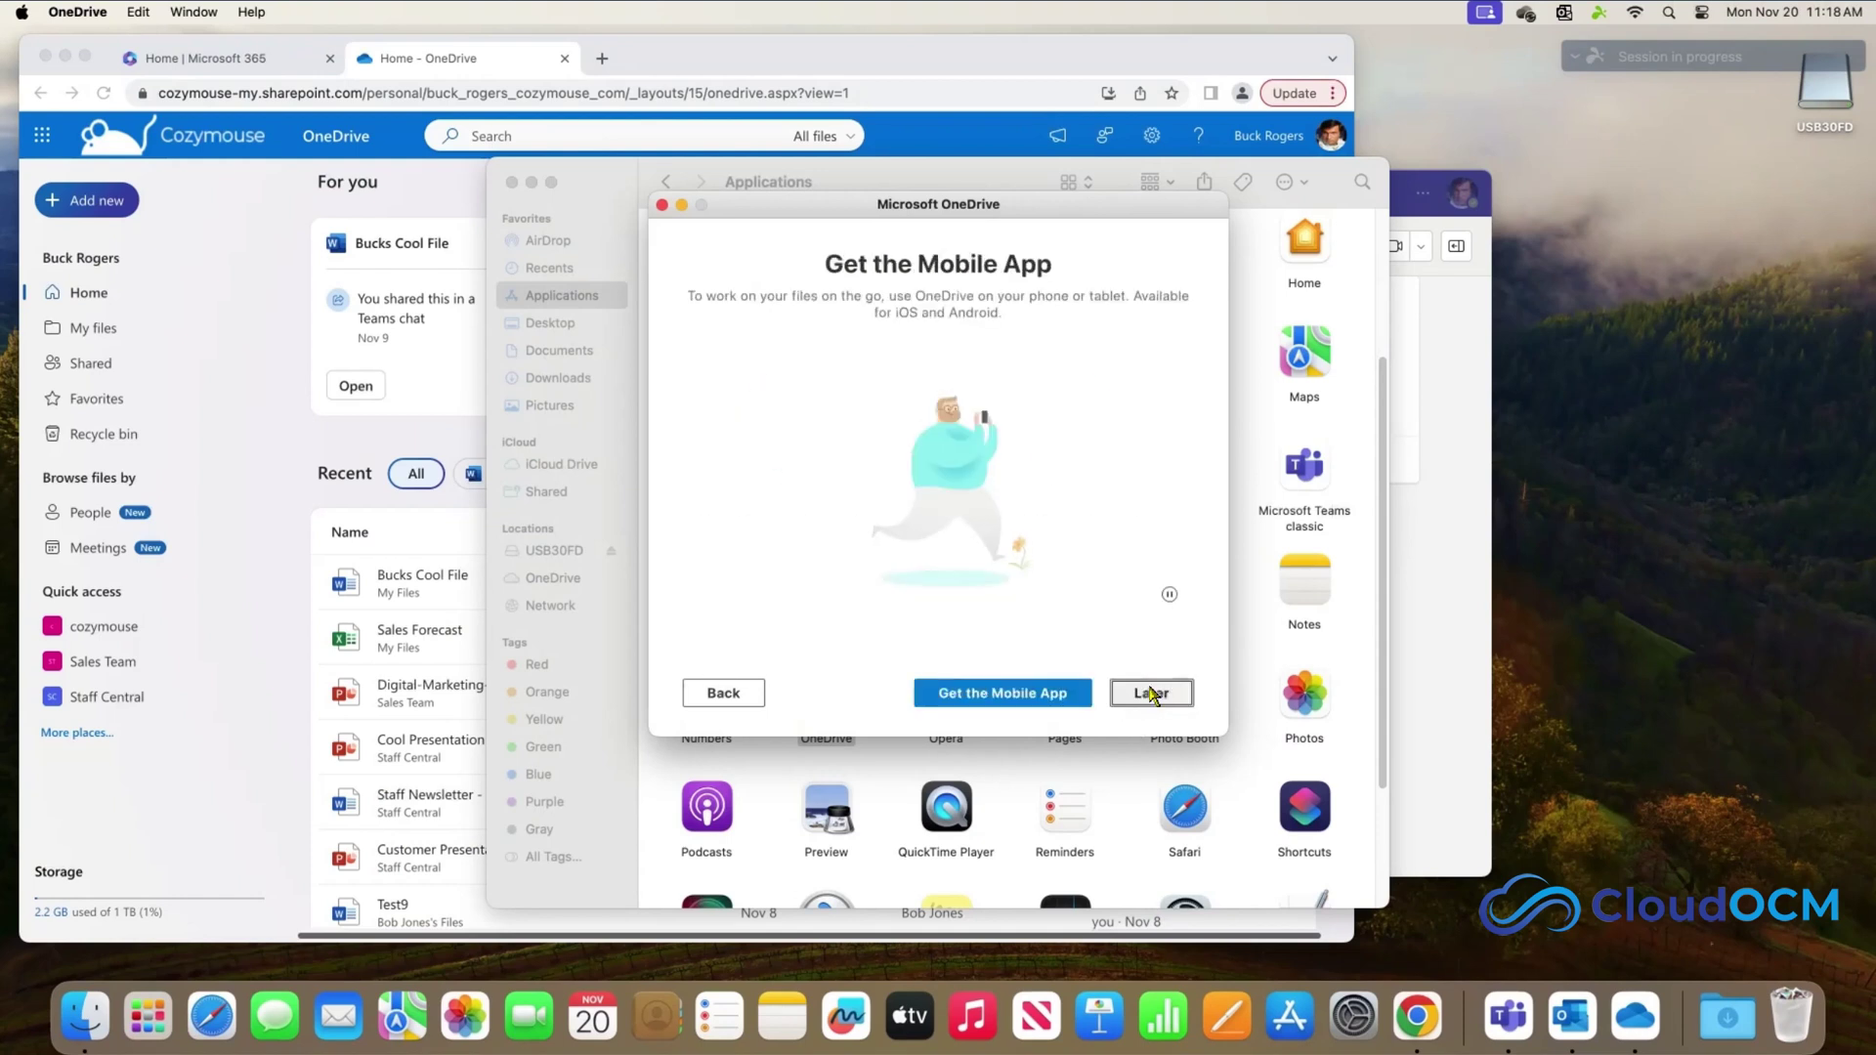
pyautogui.click(1161, 695)
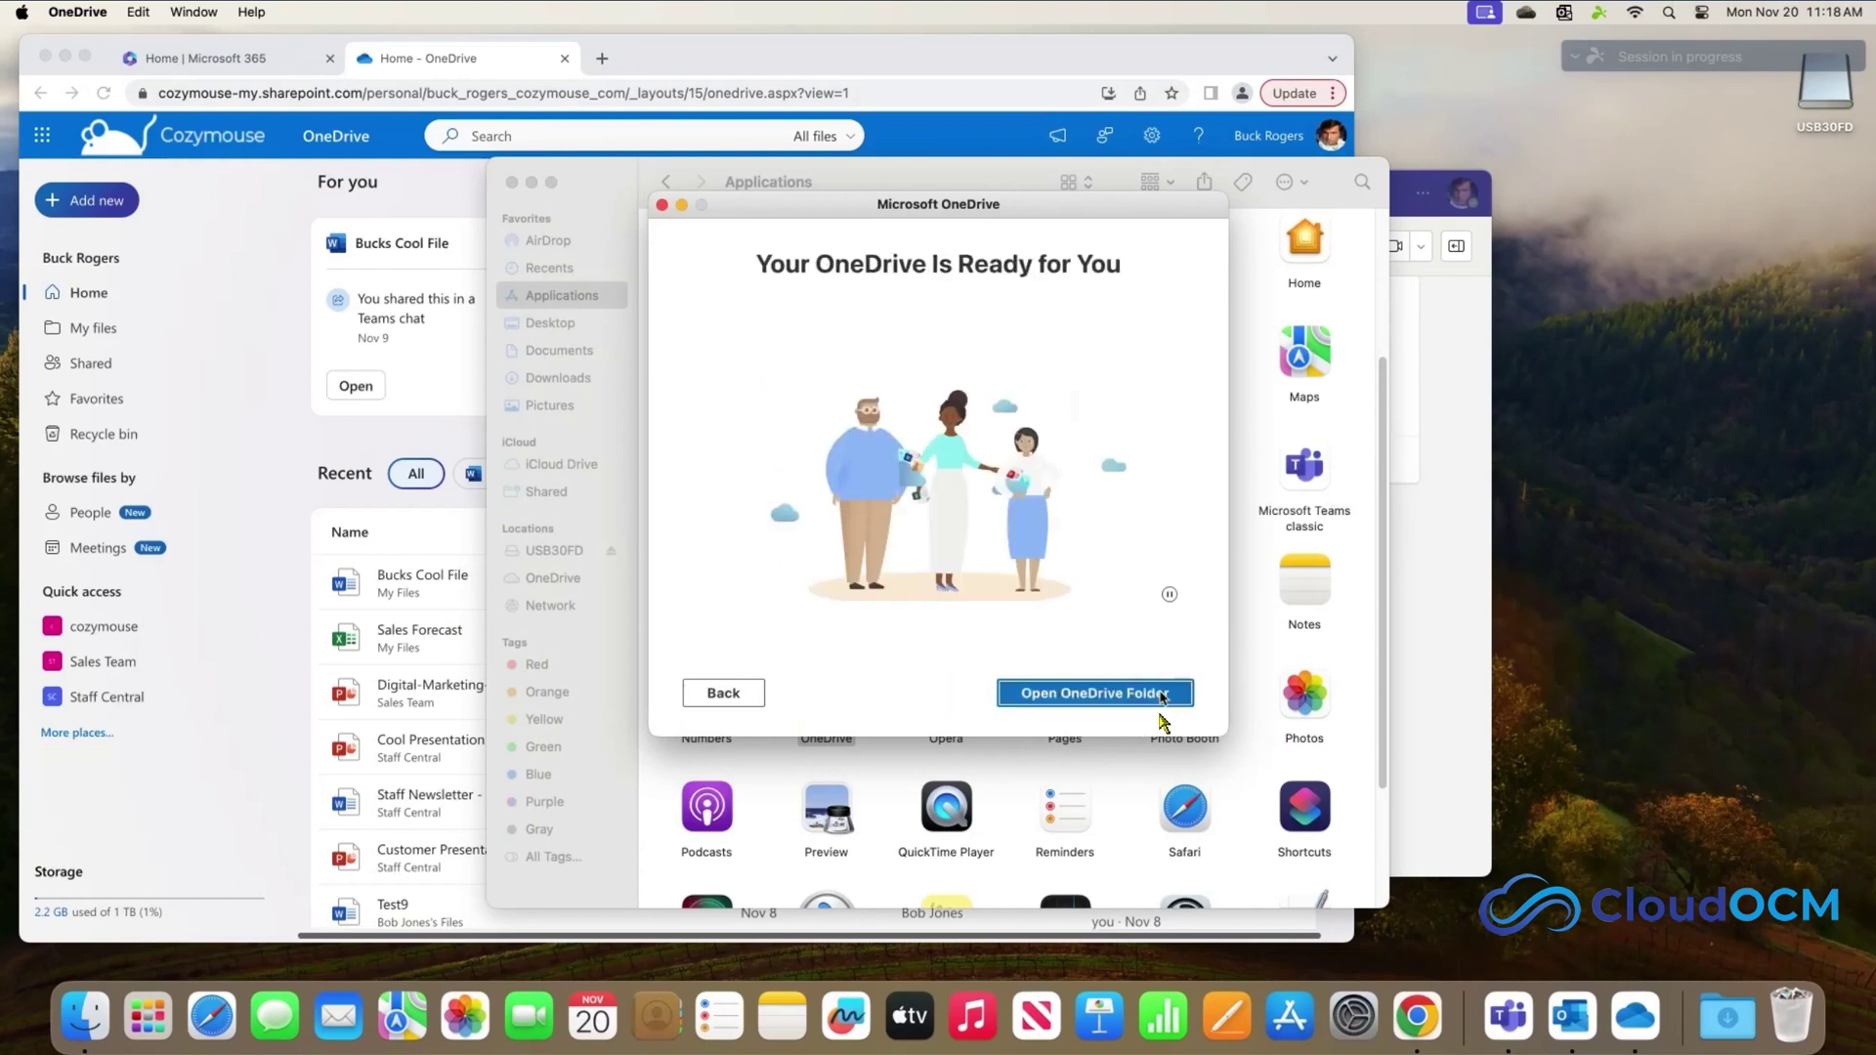
# - Open the OneDrive folder in Finder, make its window taller and move it aside
pyautogui.click(1117, 694)
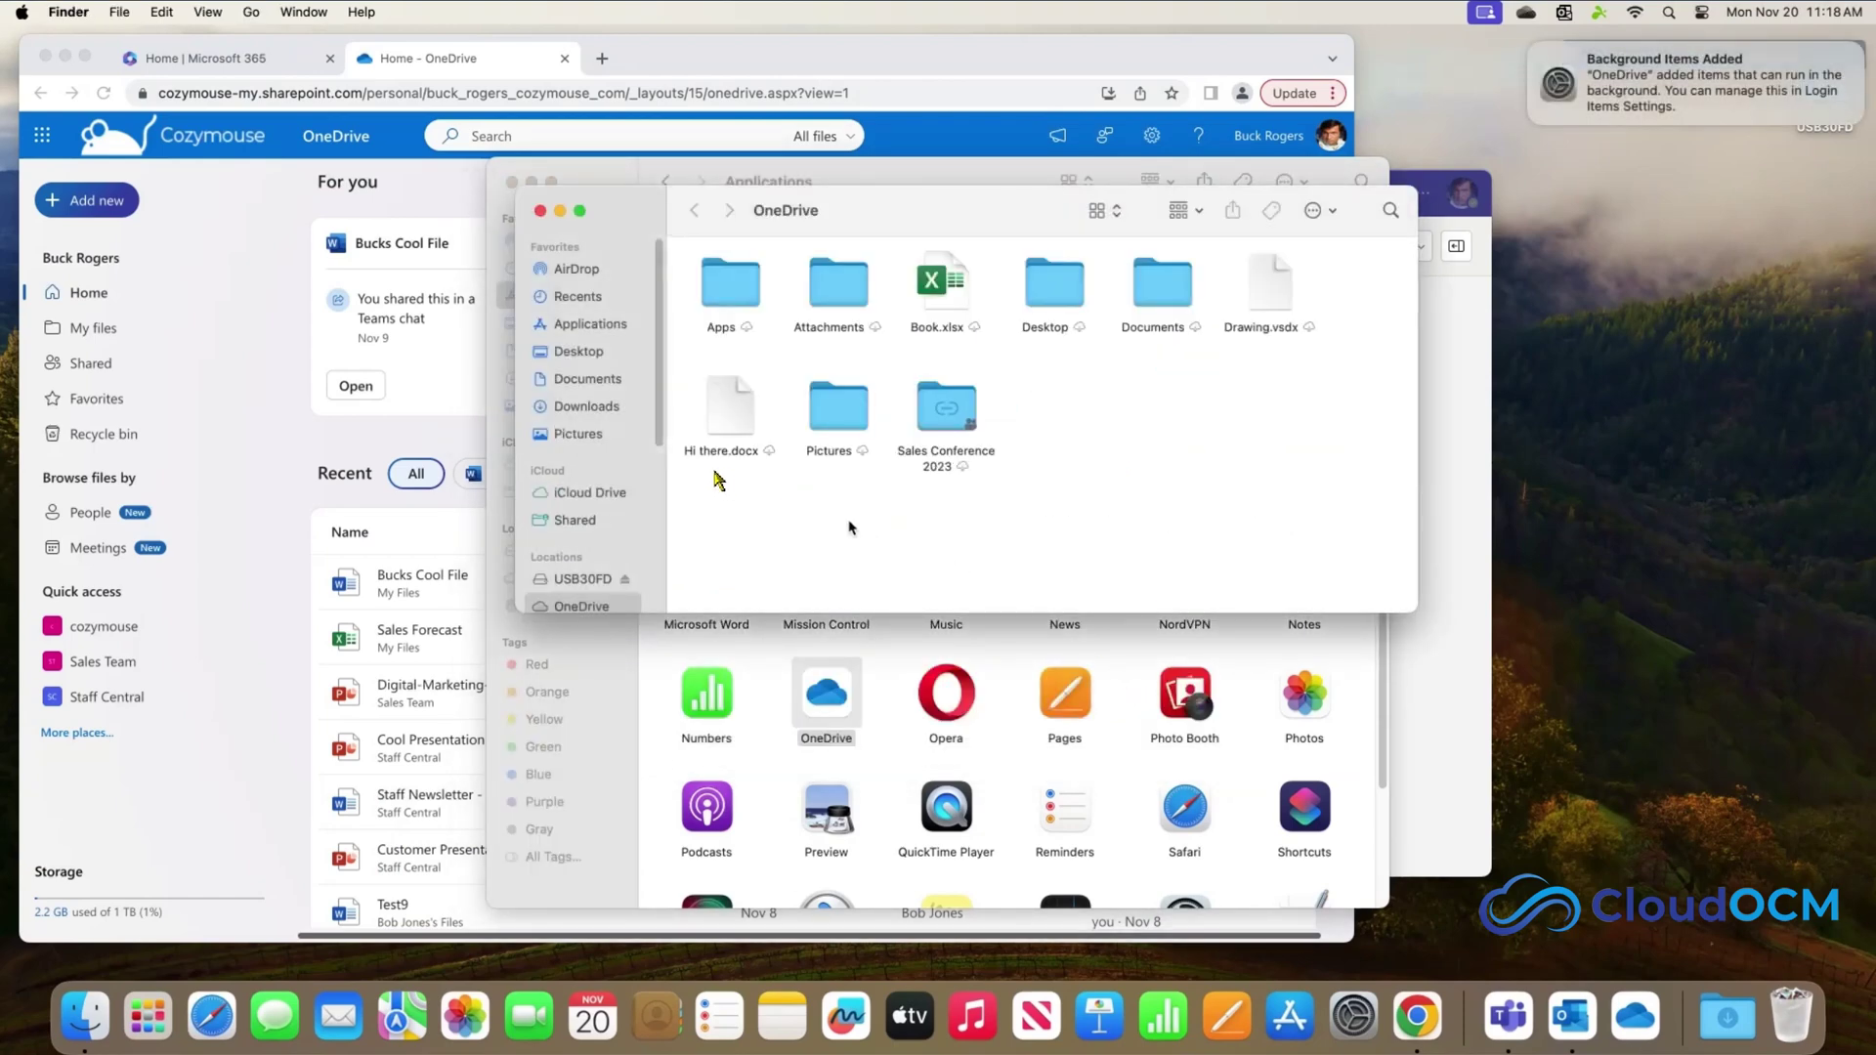
pyautogui.moveTo(760, 614); pyautogui.dragTo(768, 875)
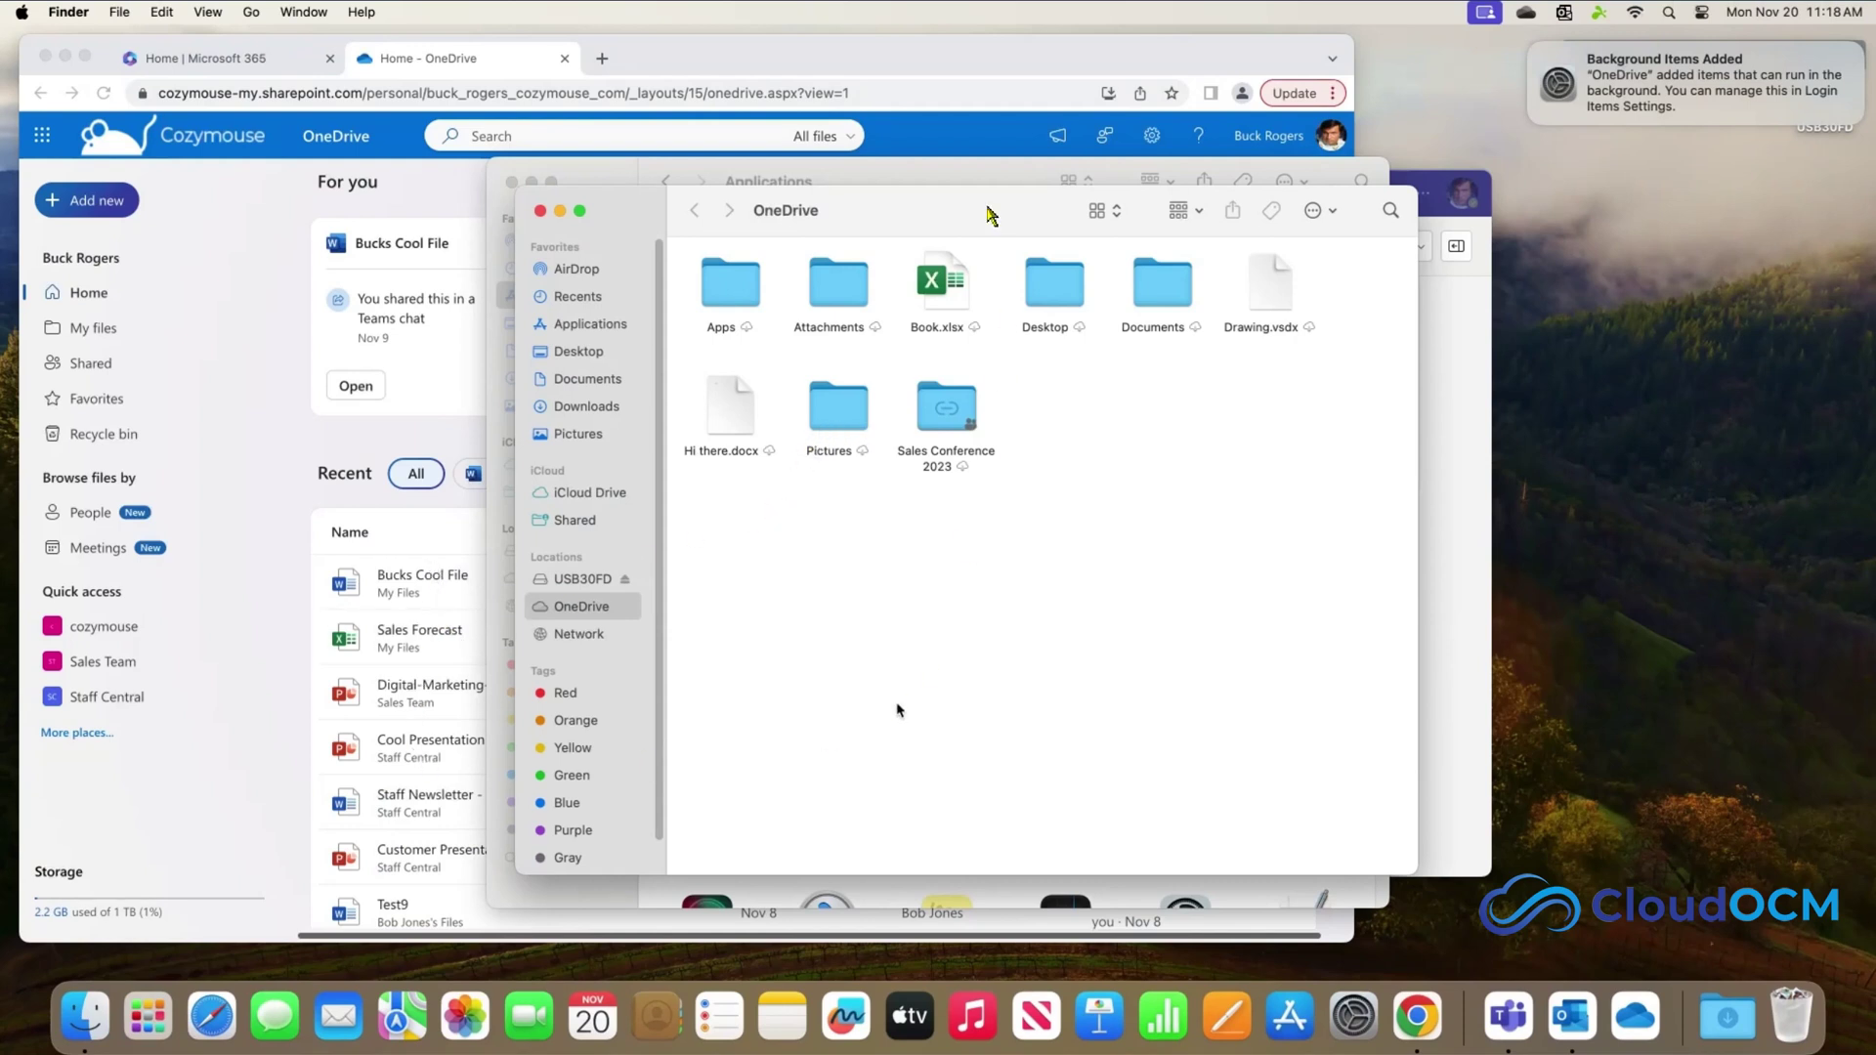
pyautogui.moveTo(979, 207); pyautogui.dragTo(1129, 210)
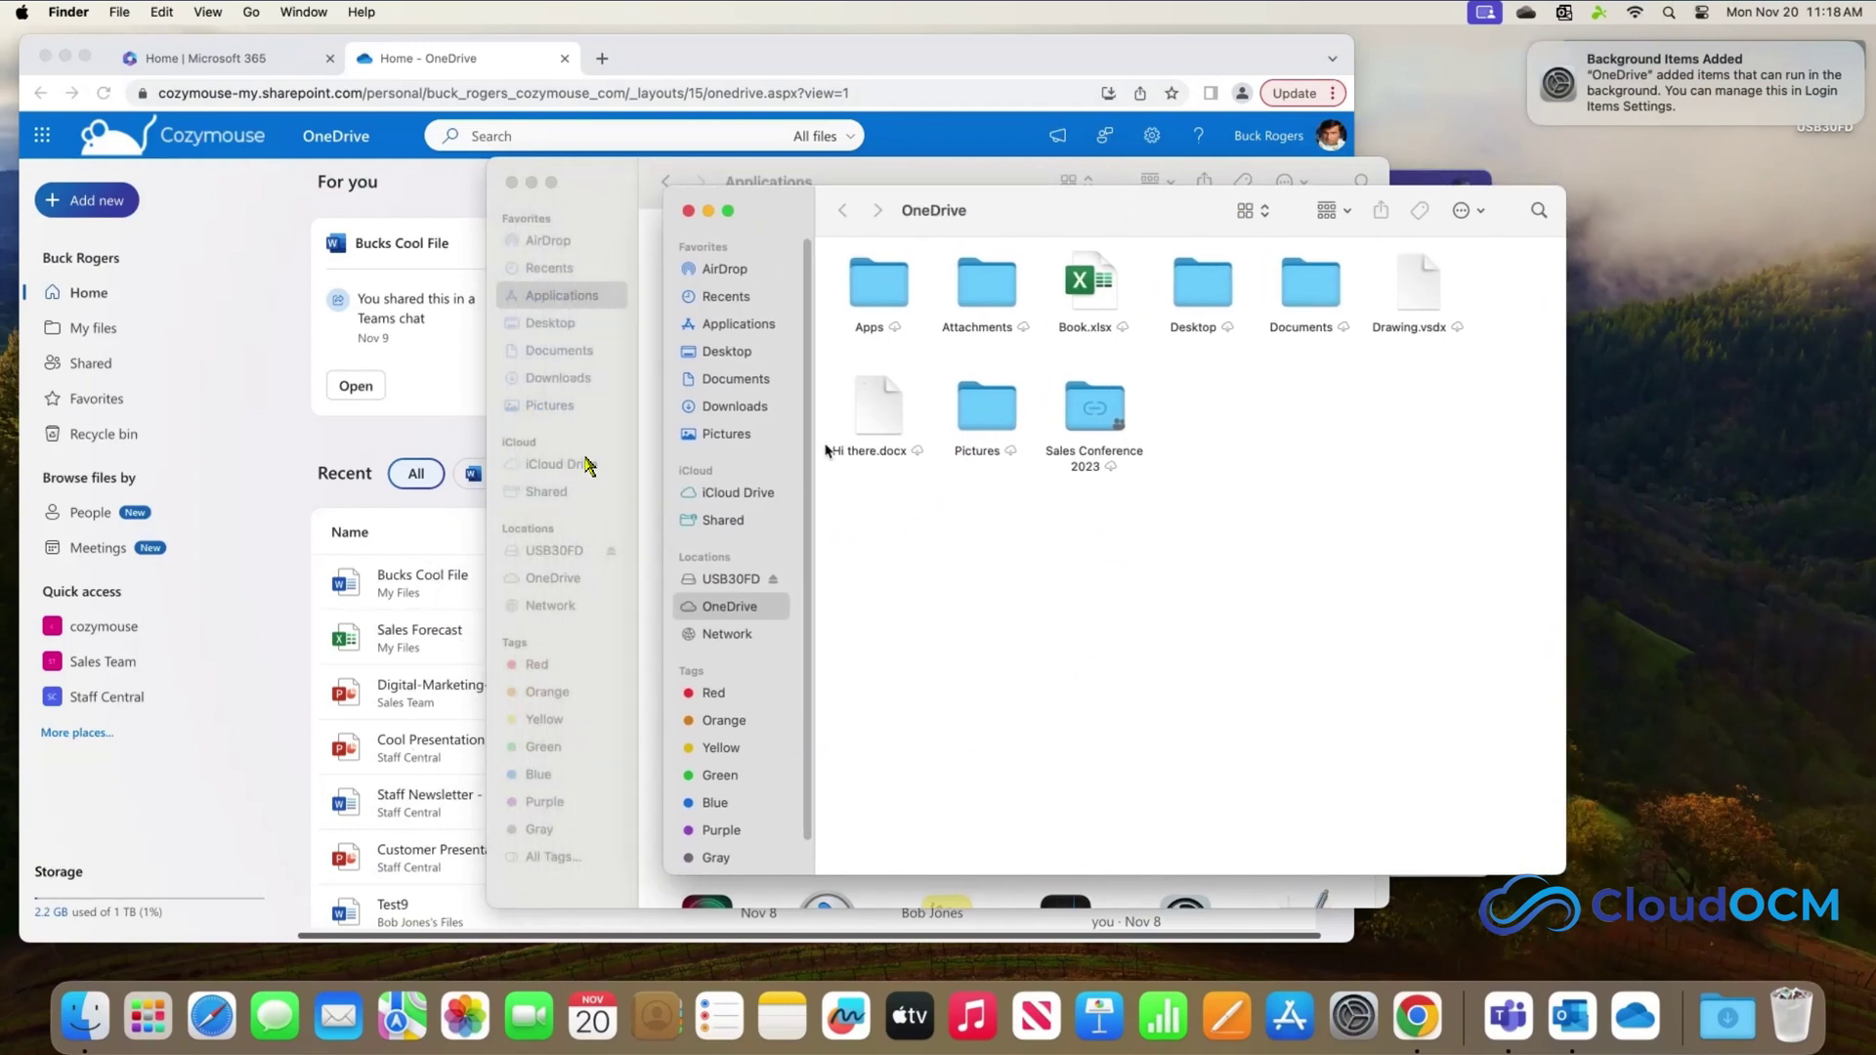
# - Look inside Test Files in the OneDrive Documents folder, and set Test Folder 1 to Always Keep on This Device
pyautogui.doubleClick(1301, 300)
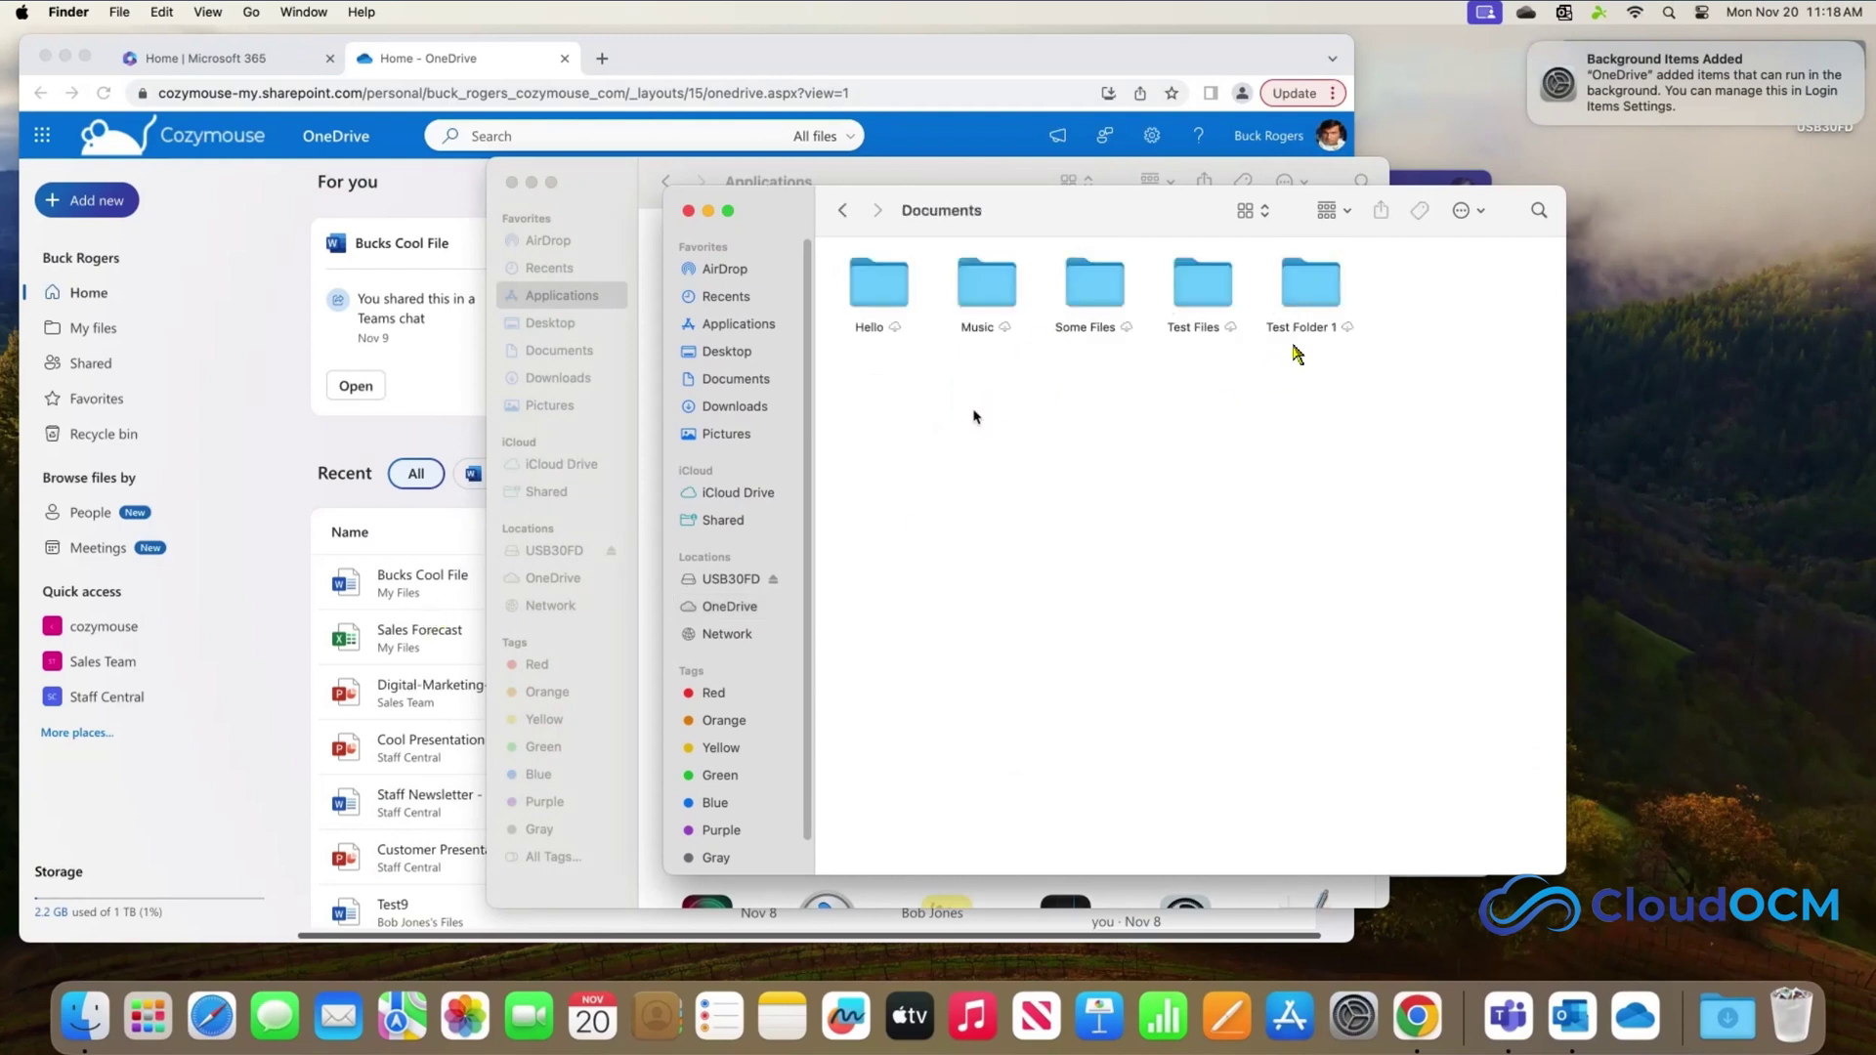
pyautogui.doubleClick(1209, 298)
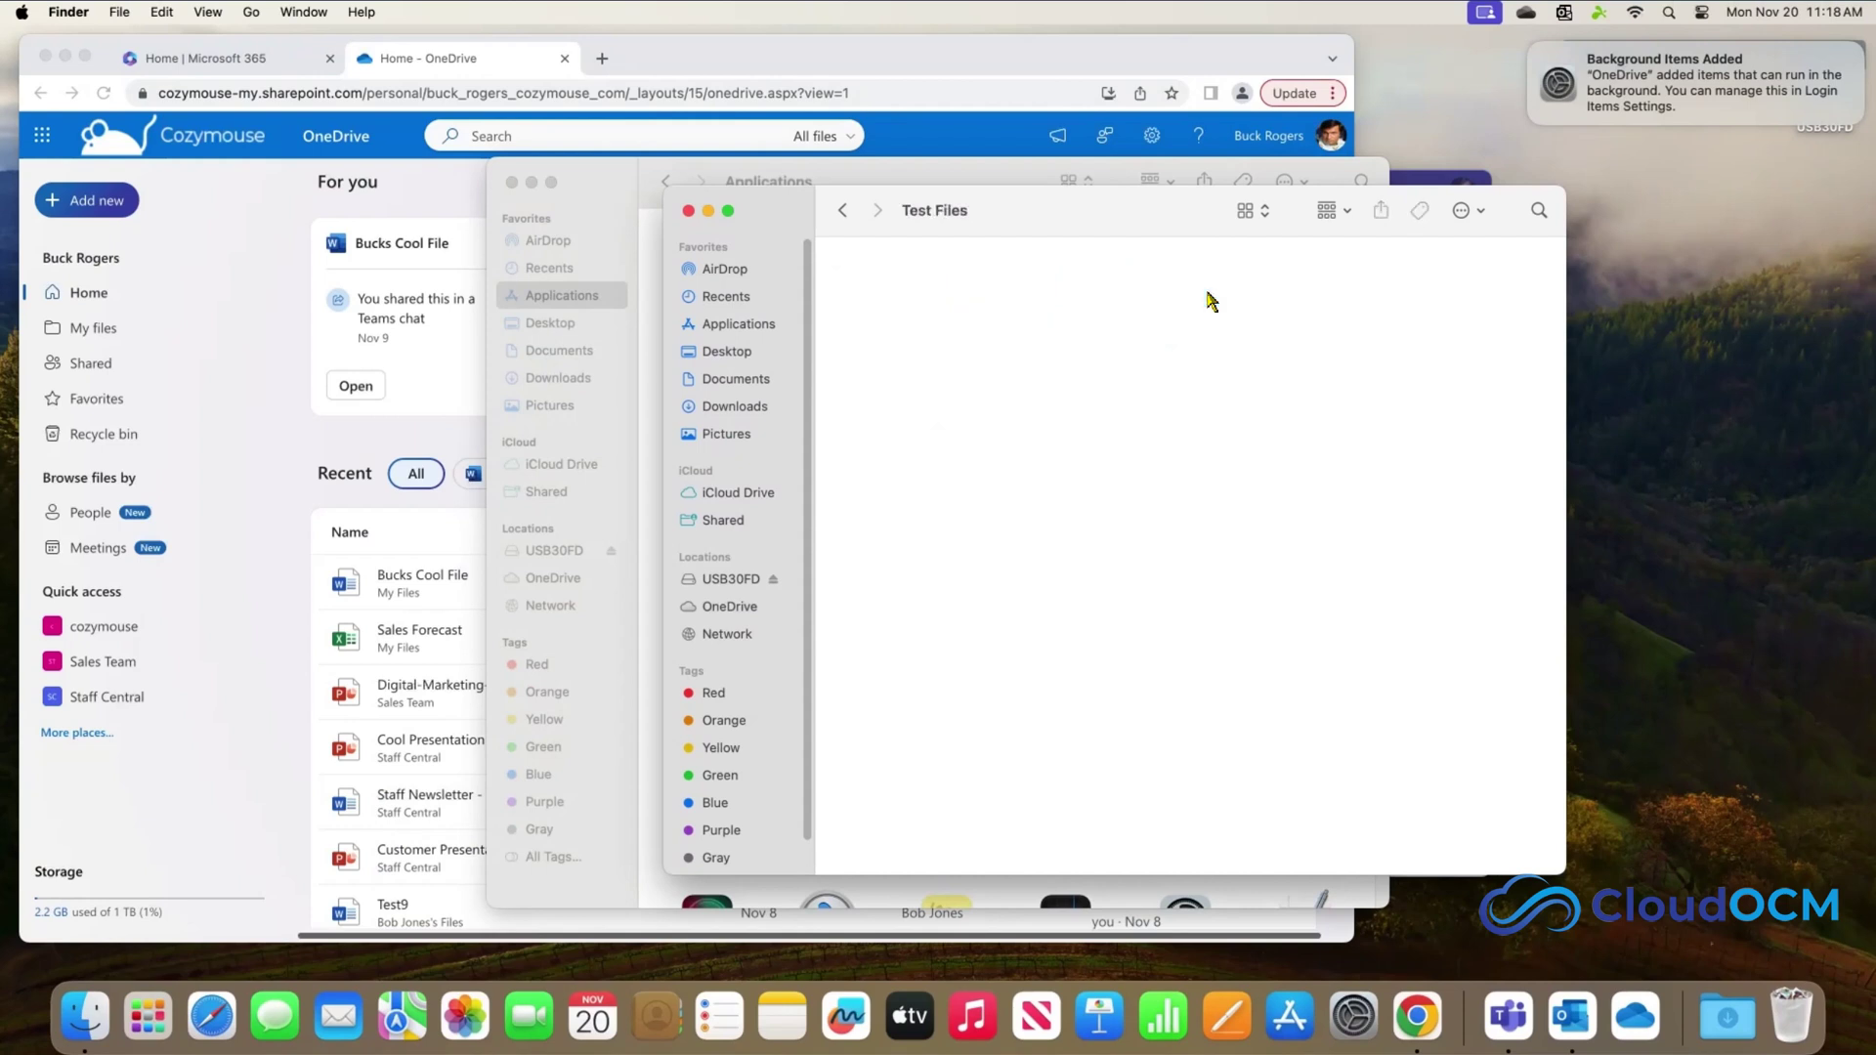
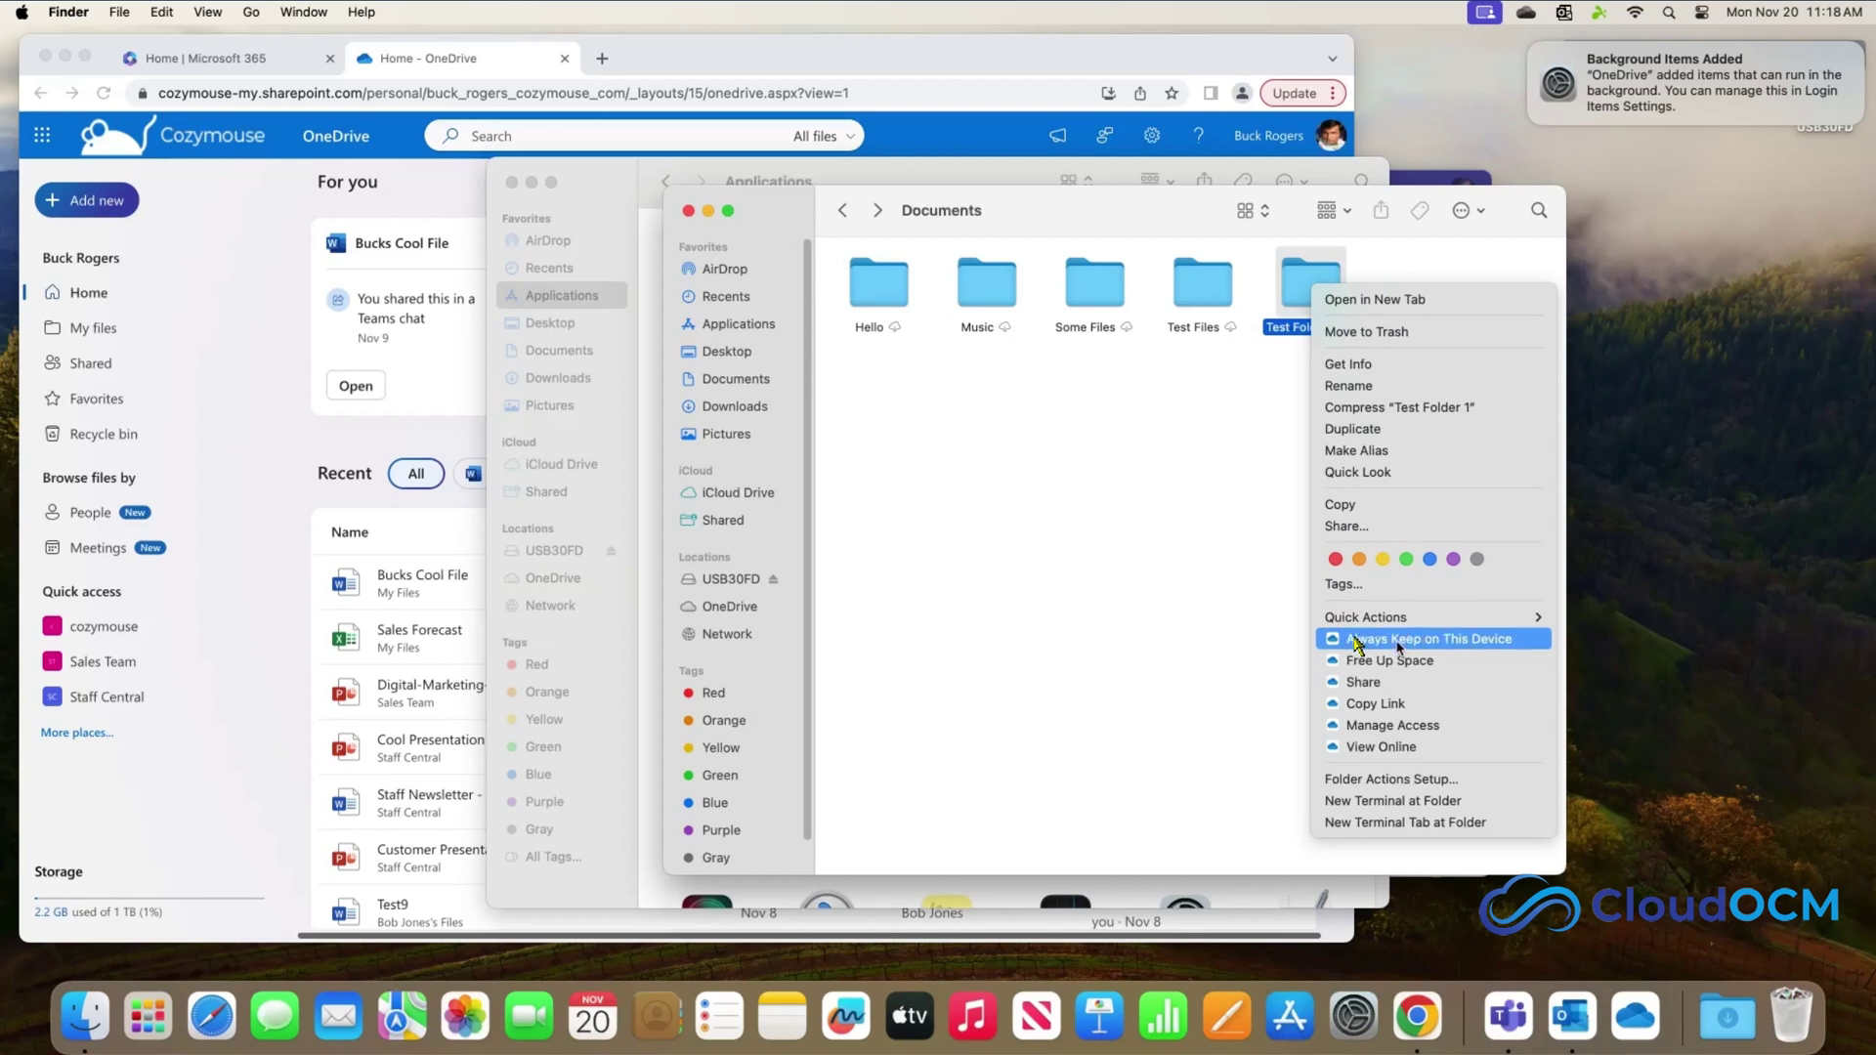
pyautogui.click(1404, 644)
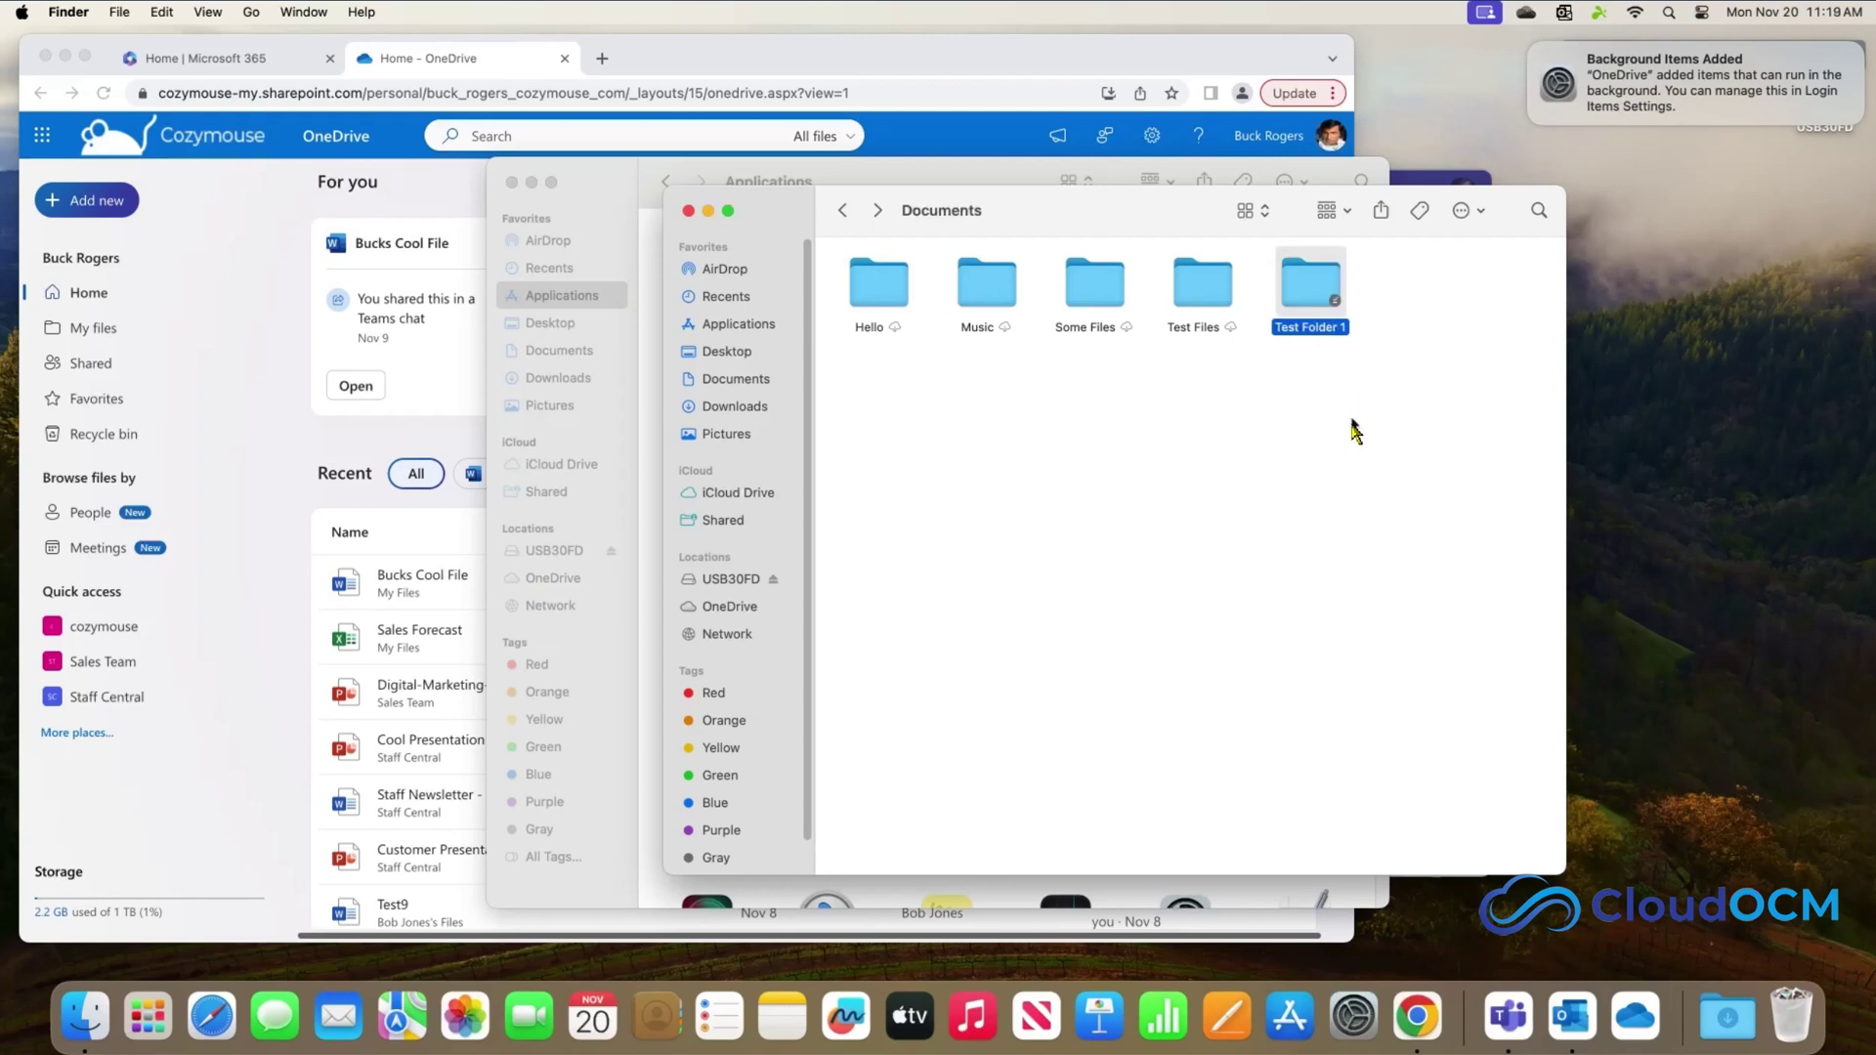
# - Show the Documents folder as a list and expand Test Folder 1
pyautogui.click(1349, 212)
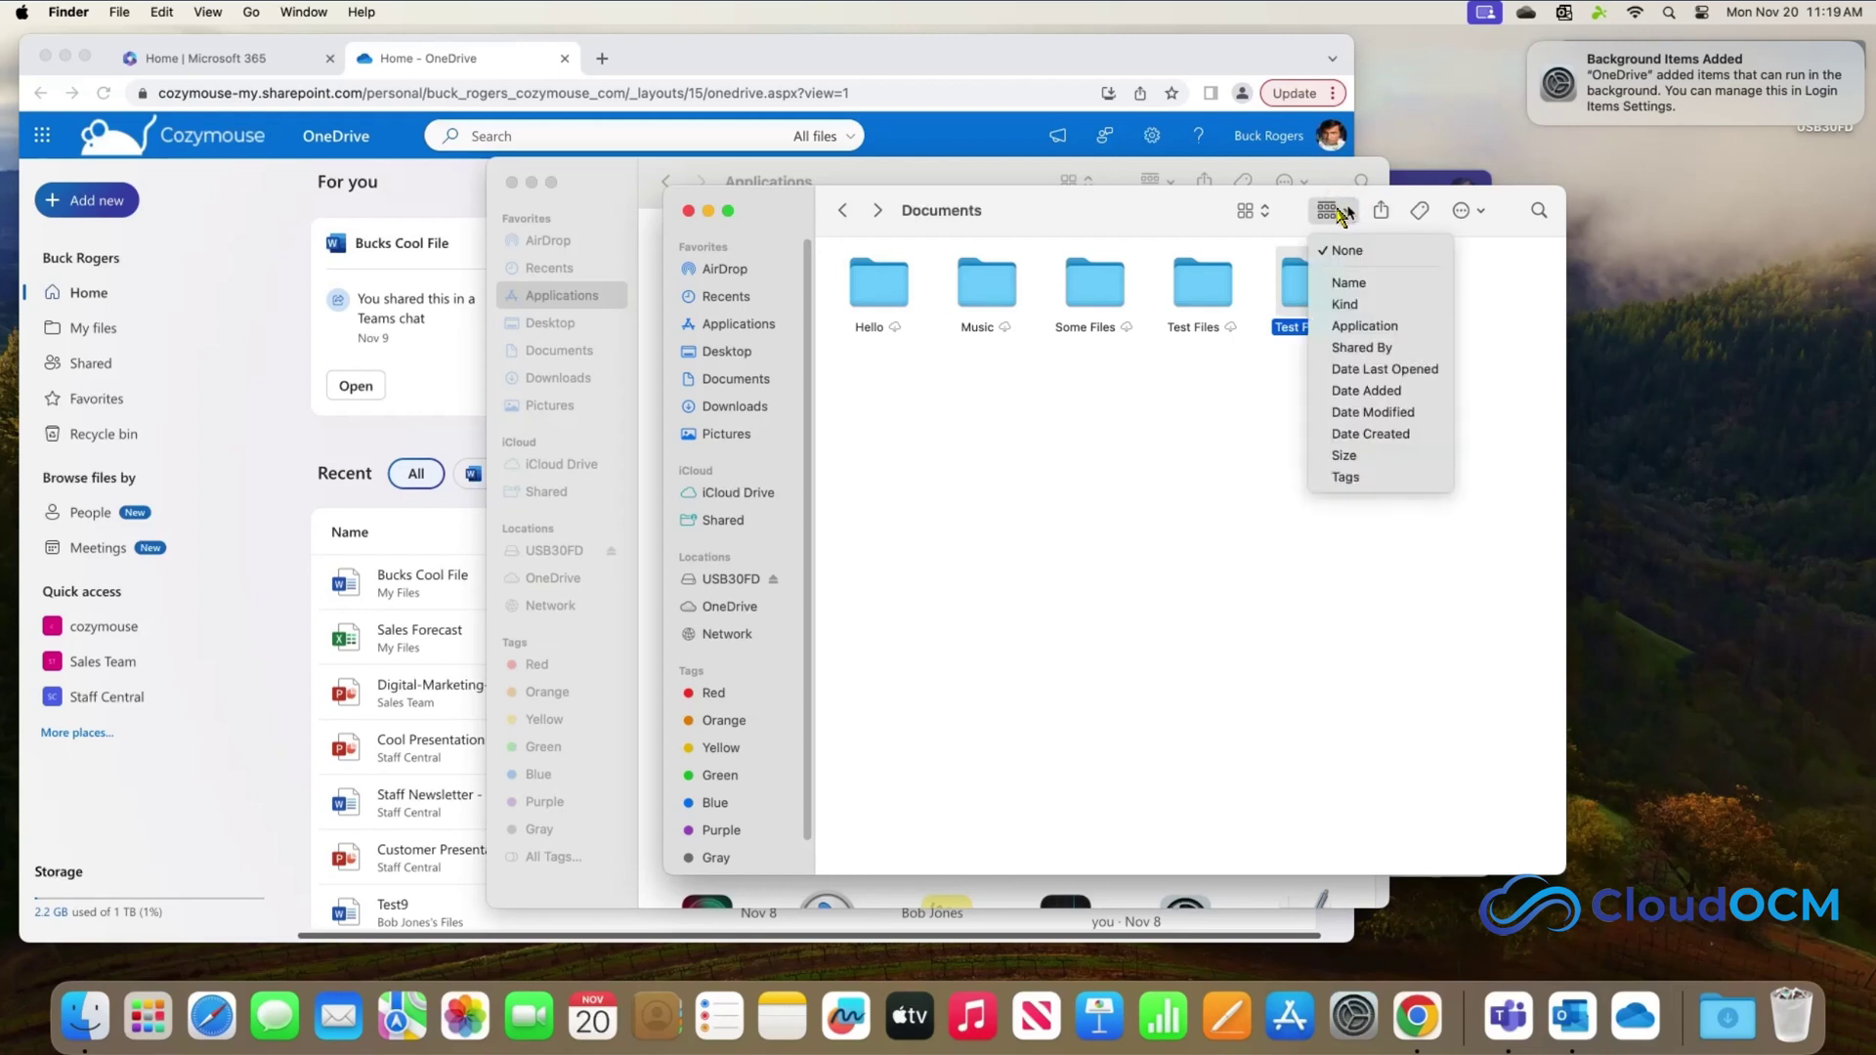
pyautogui.click(1251, 211)
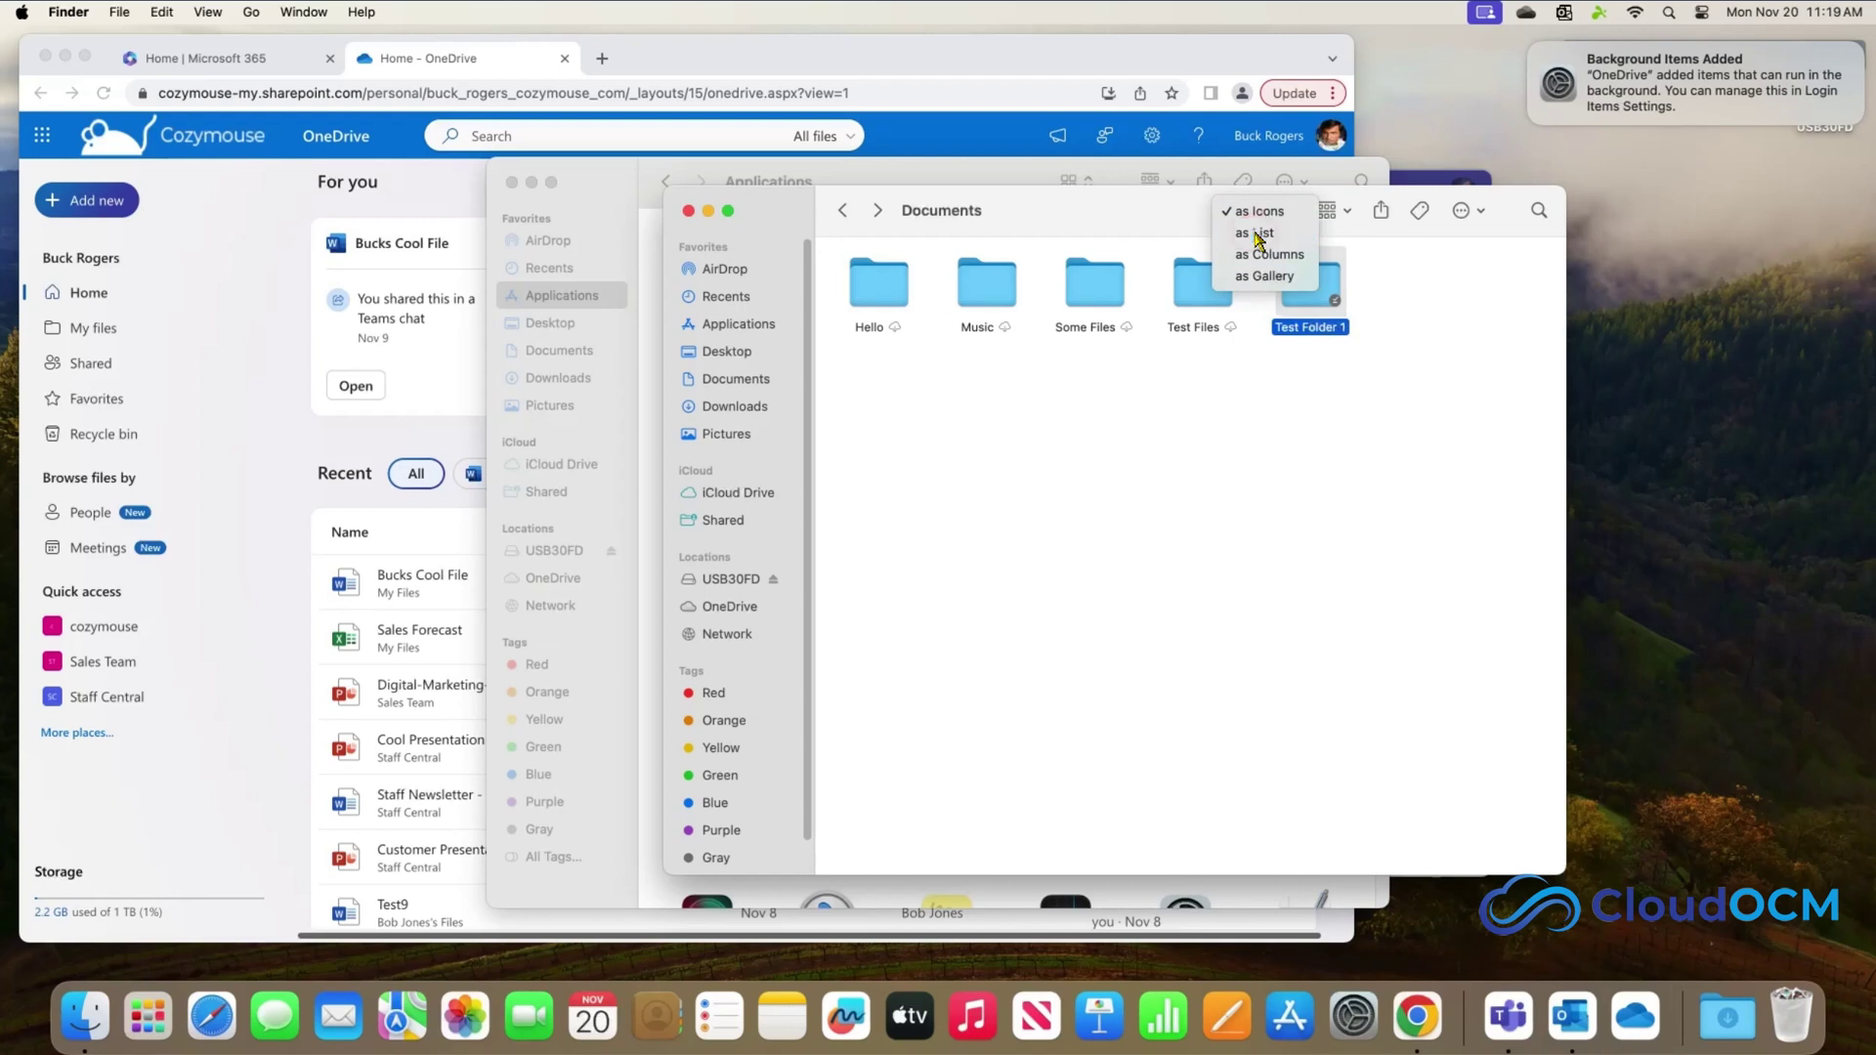
pyautogui.click(1259, 235)
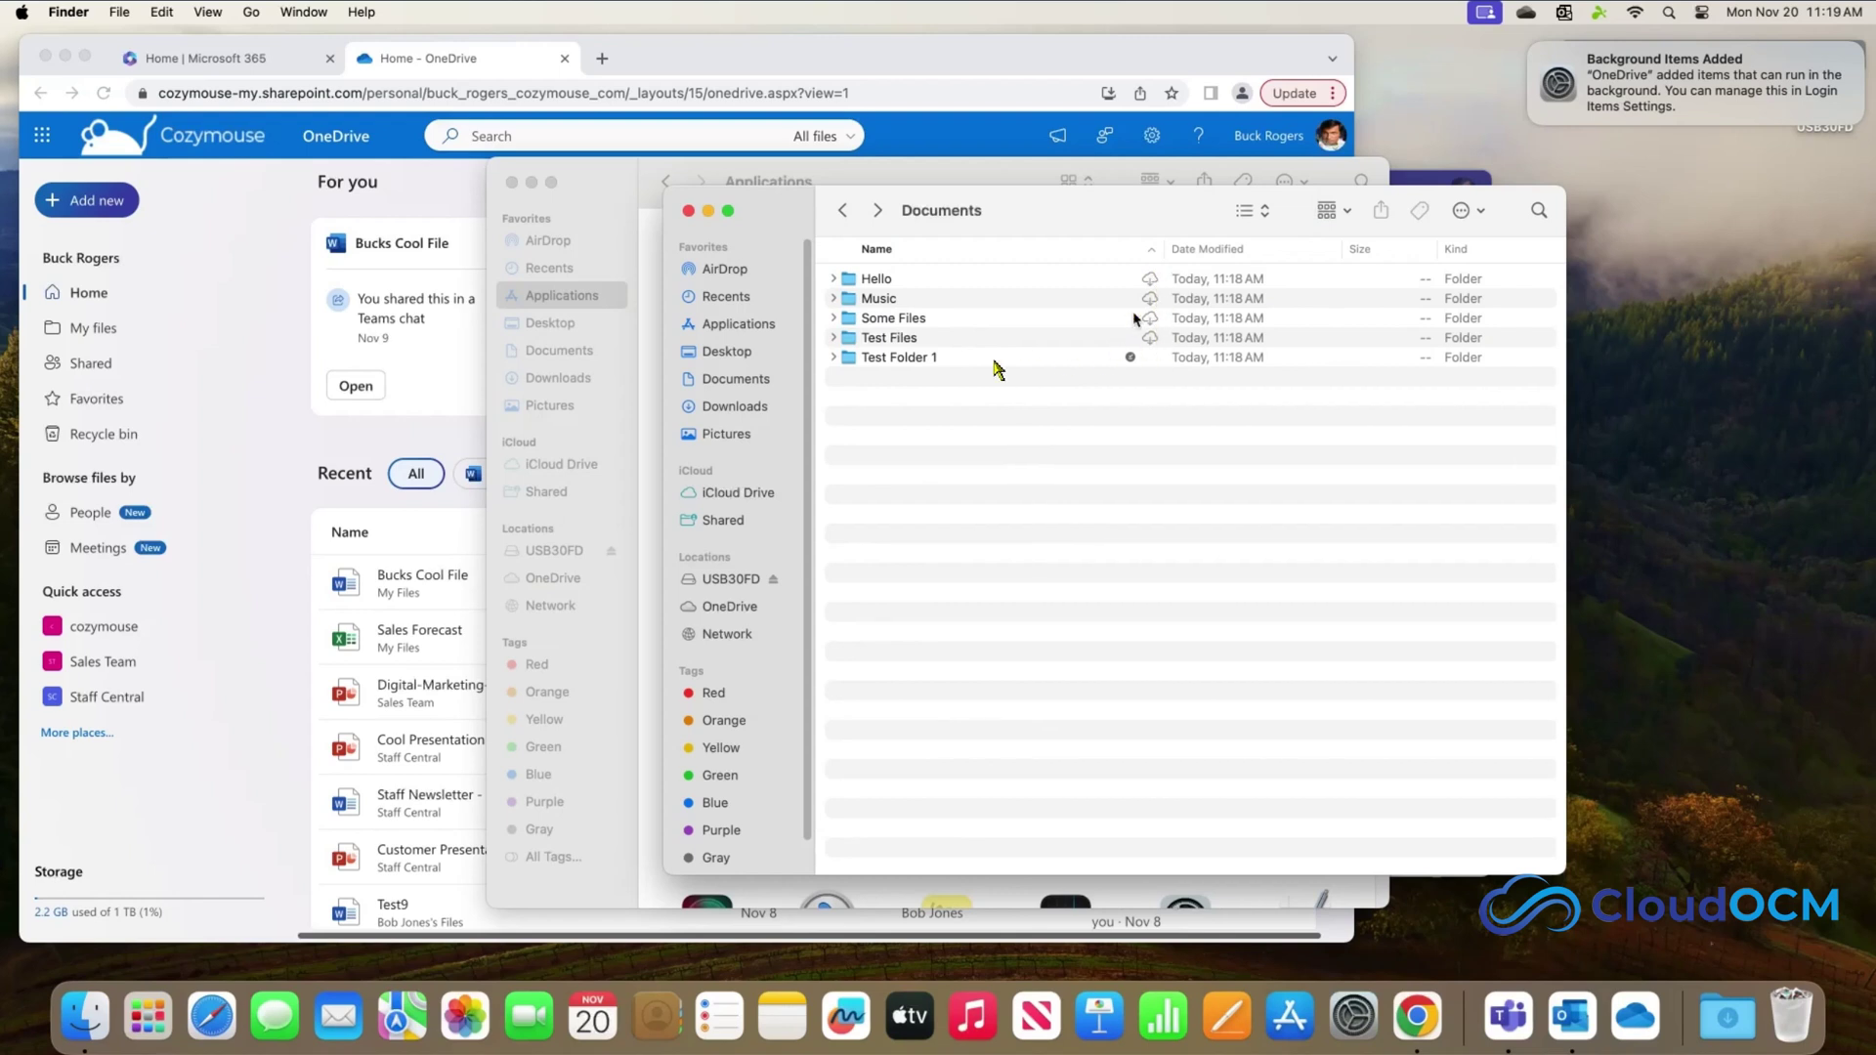
pyautogui.click(833, 358)
pyautogui.doubleClick(904, 359)
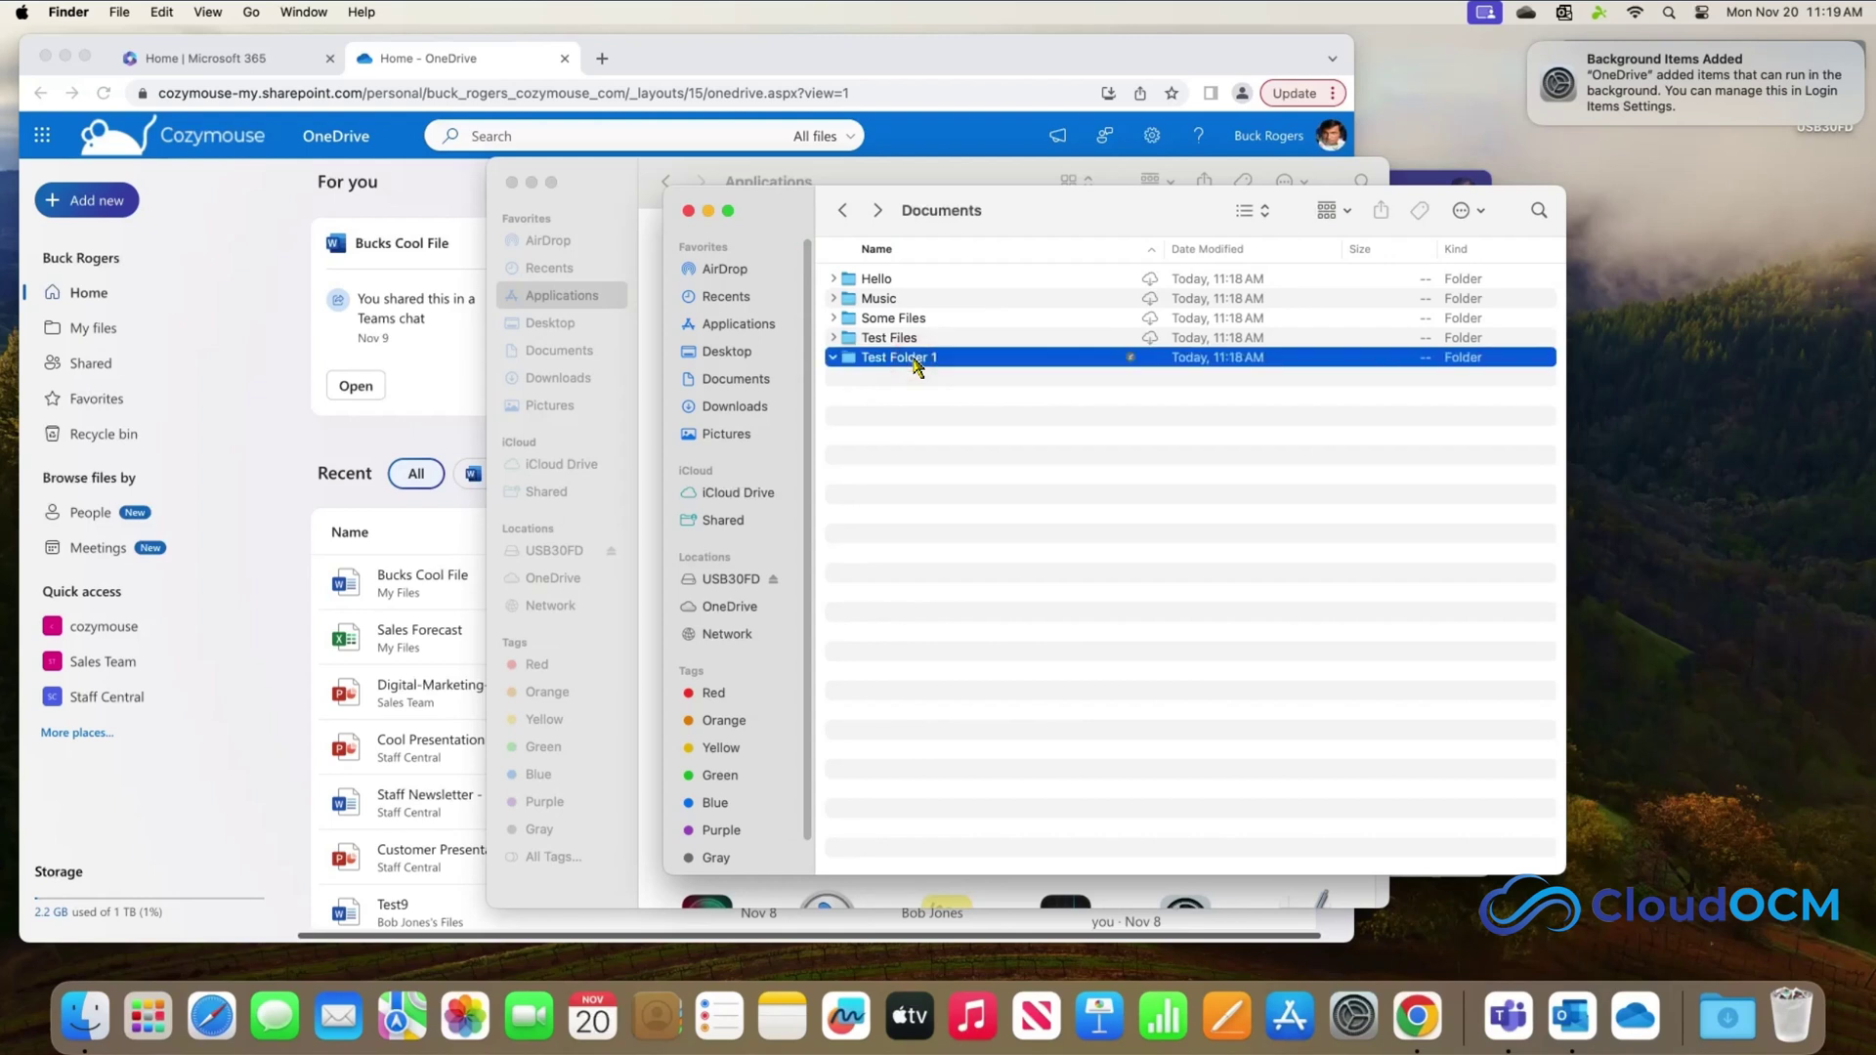
pyautogui.click(842, 210)
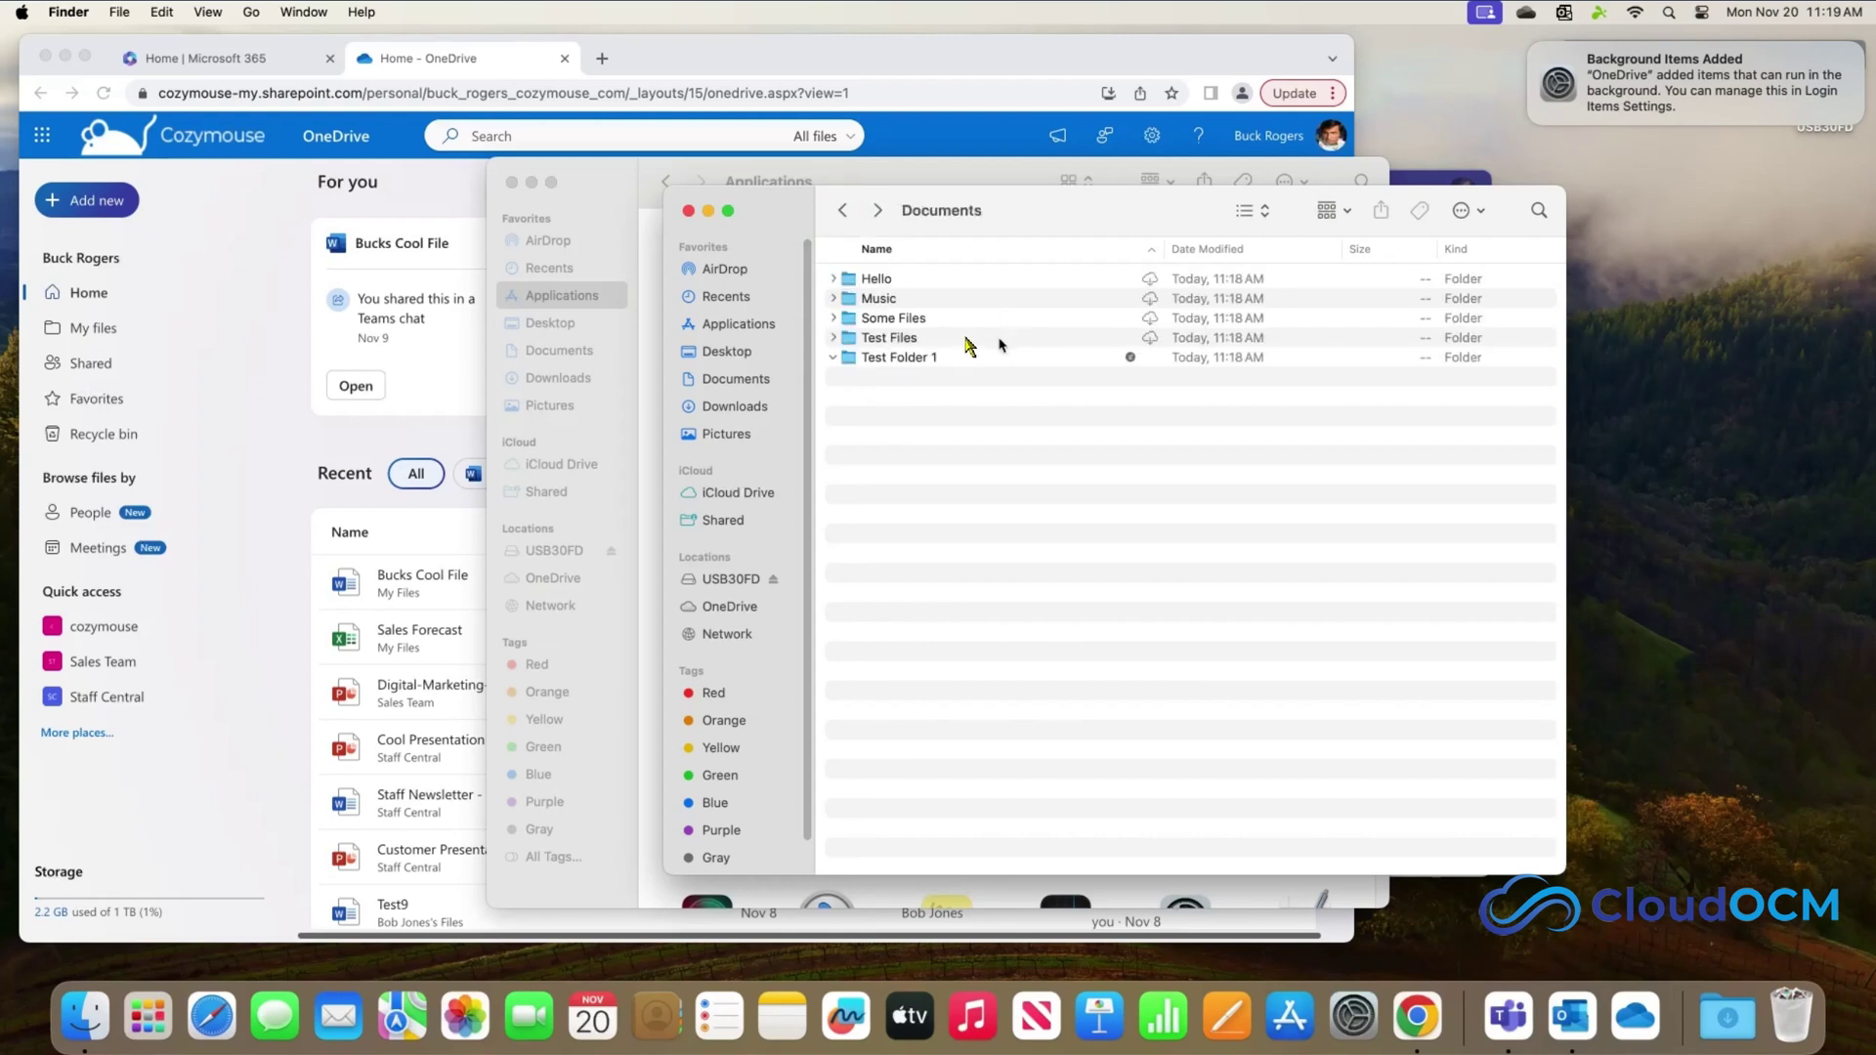
# - Set the Test Files folder to Always Keep on This Device and expand it
pyautogui.click(967, 339)
pyautogui.rightClick(966, 339)
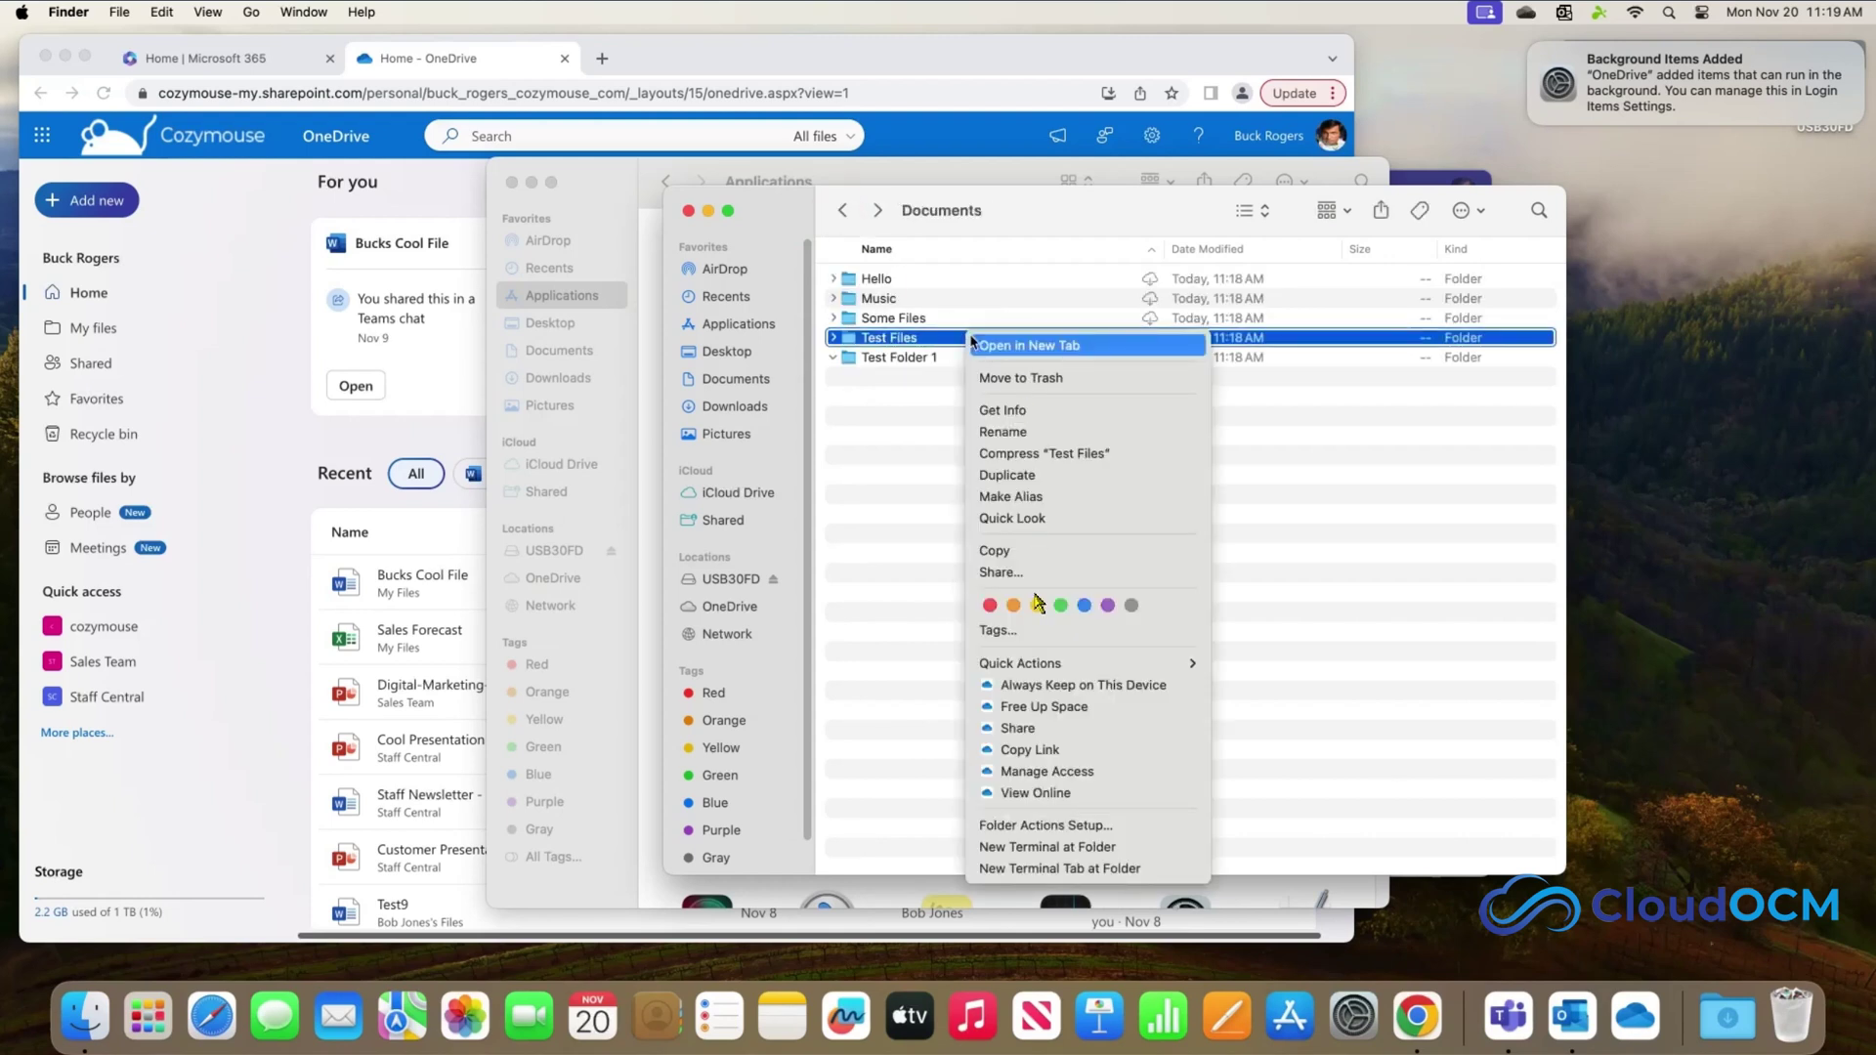
pyautogui.click(1043, 685)
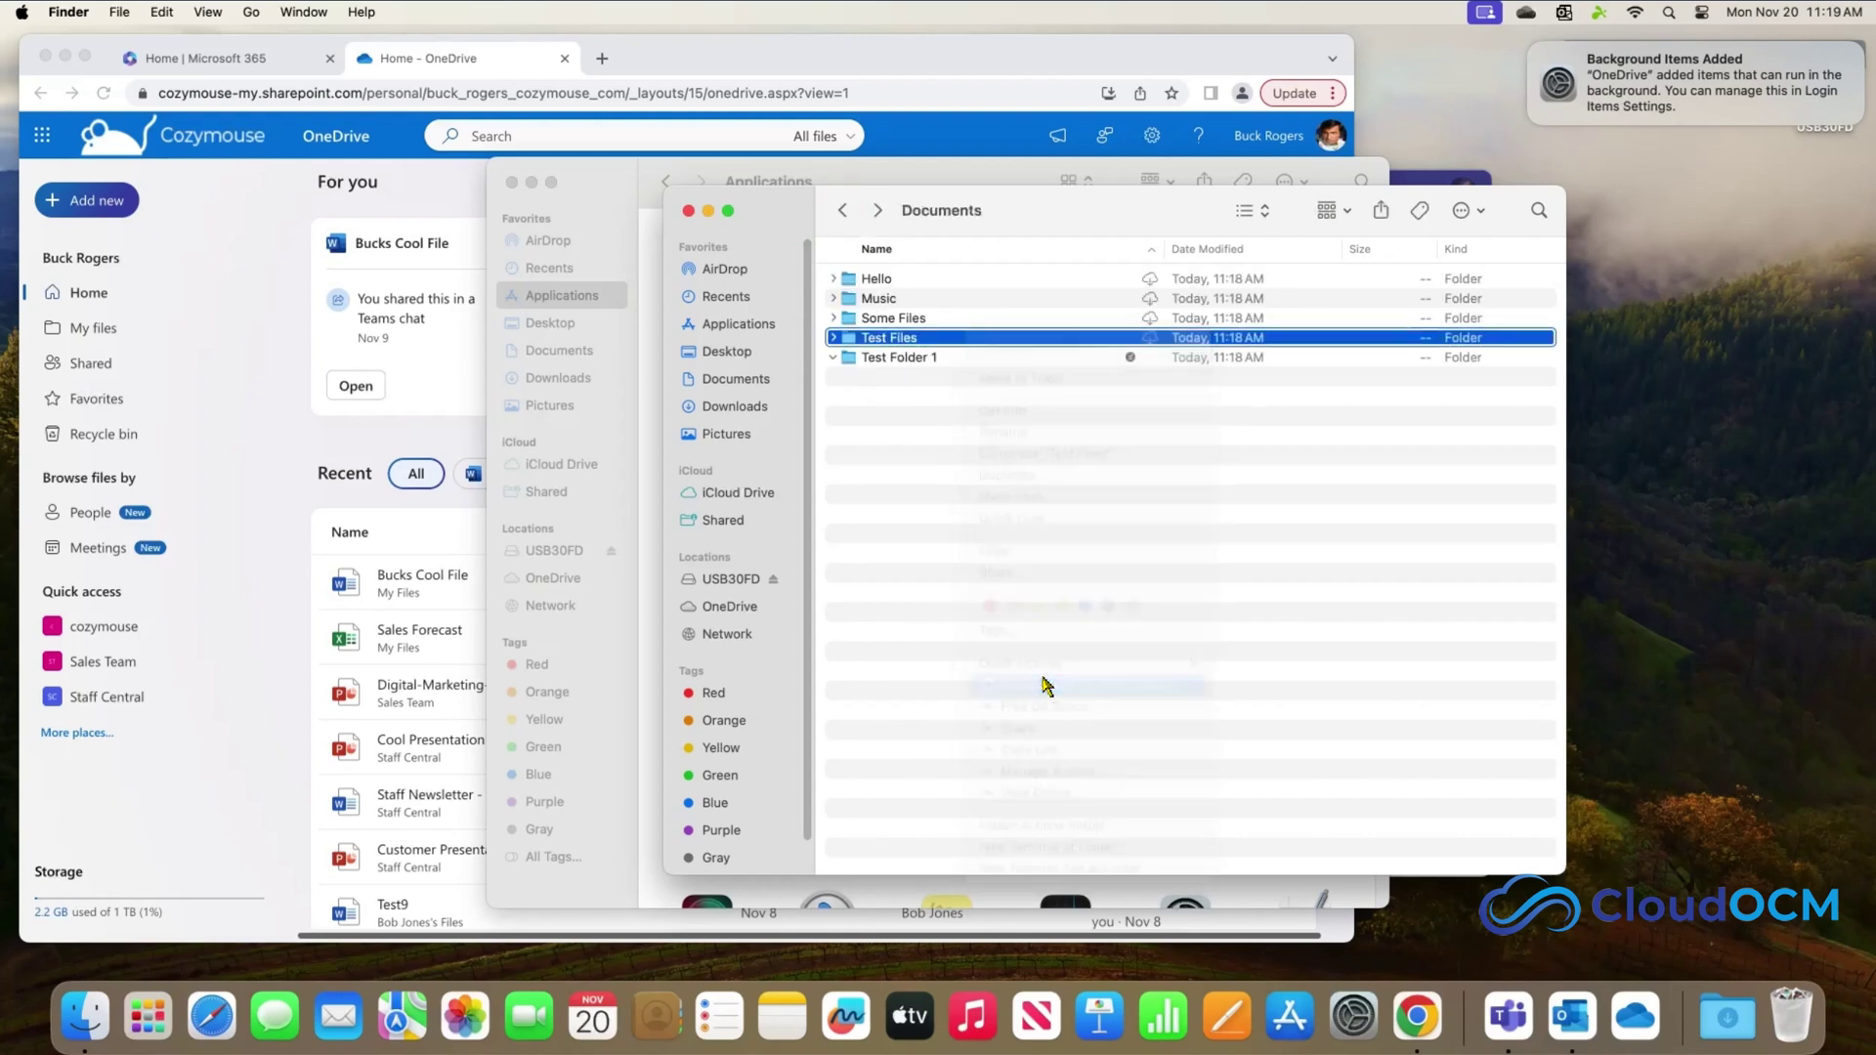
pyautogui.click(833, 337)
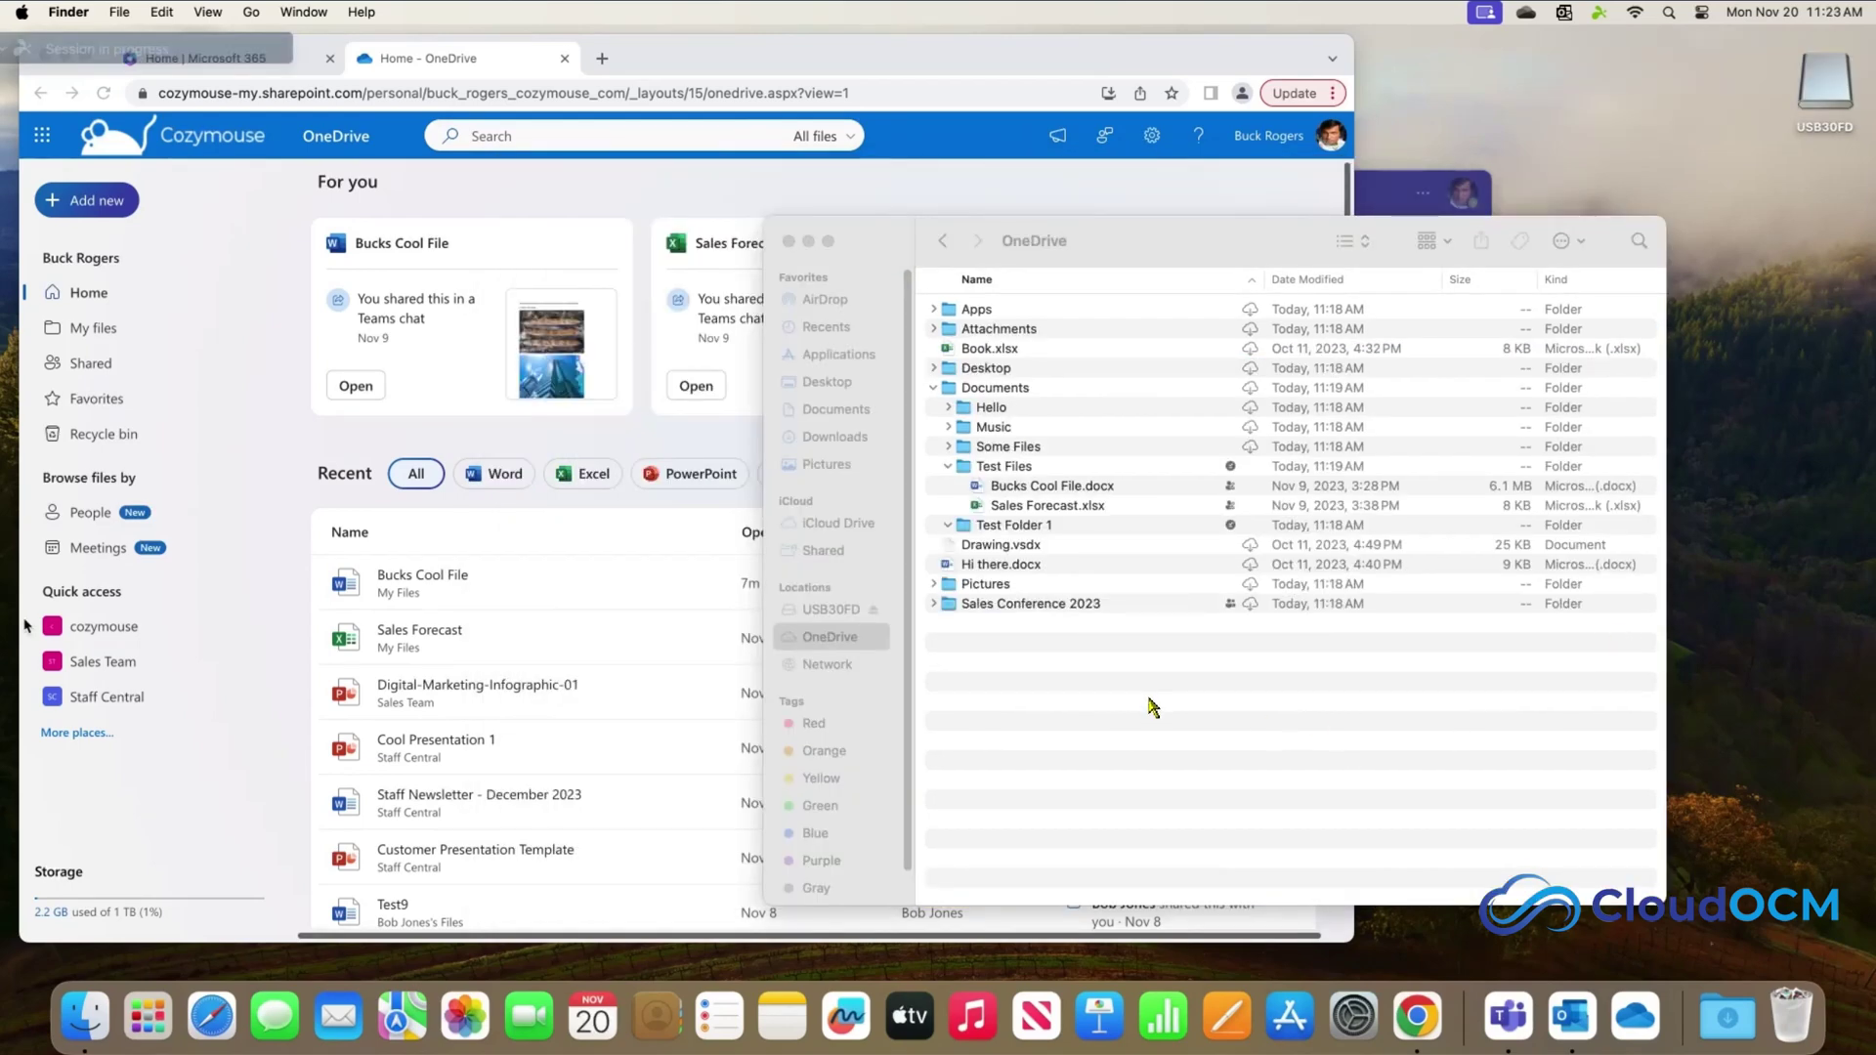
# - Check the OneDrive sync activity and open the OneDrive preferences to examine the general and Files On-Demand options
pyautogui.click(1153, 705)
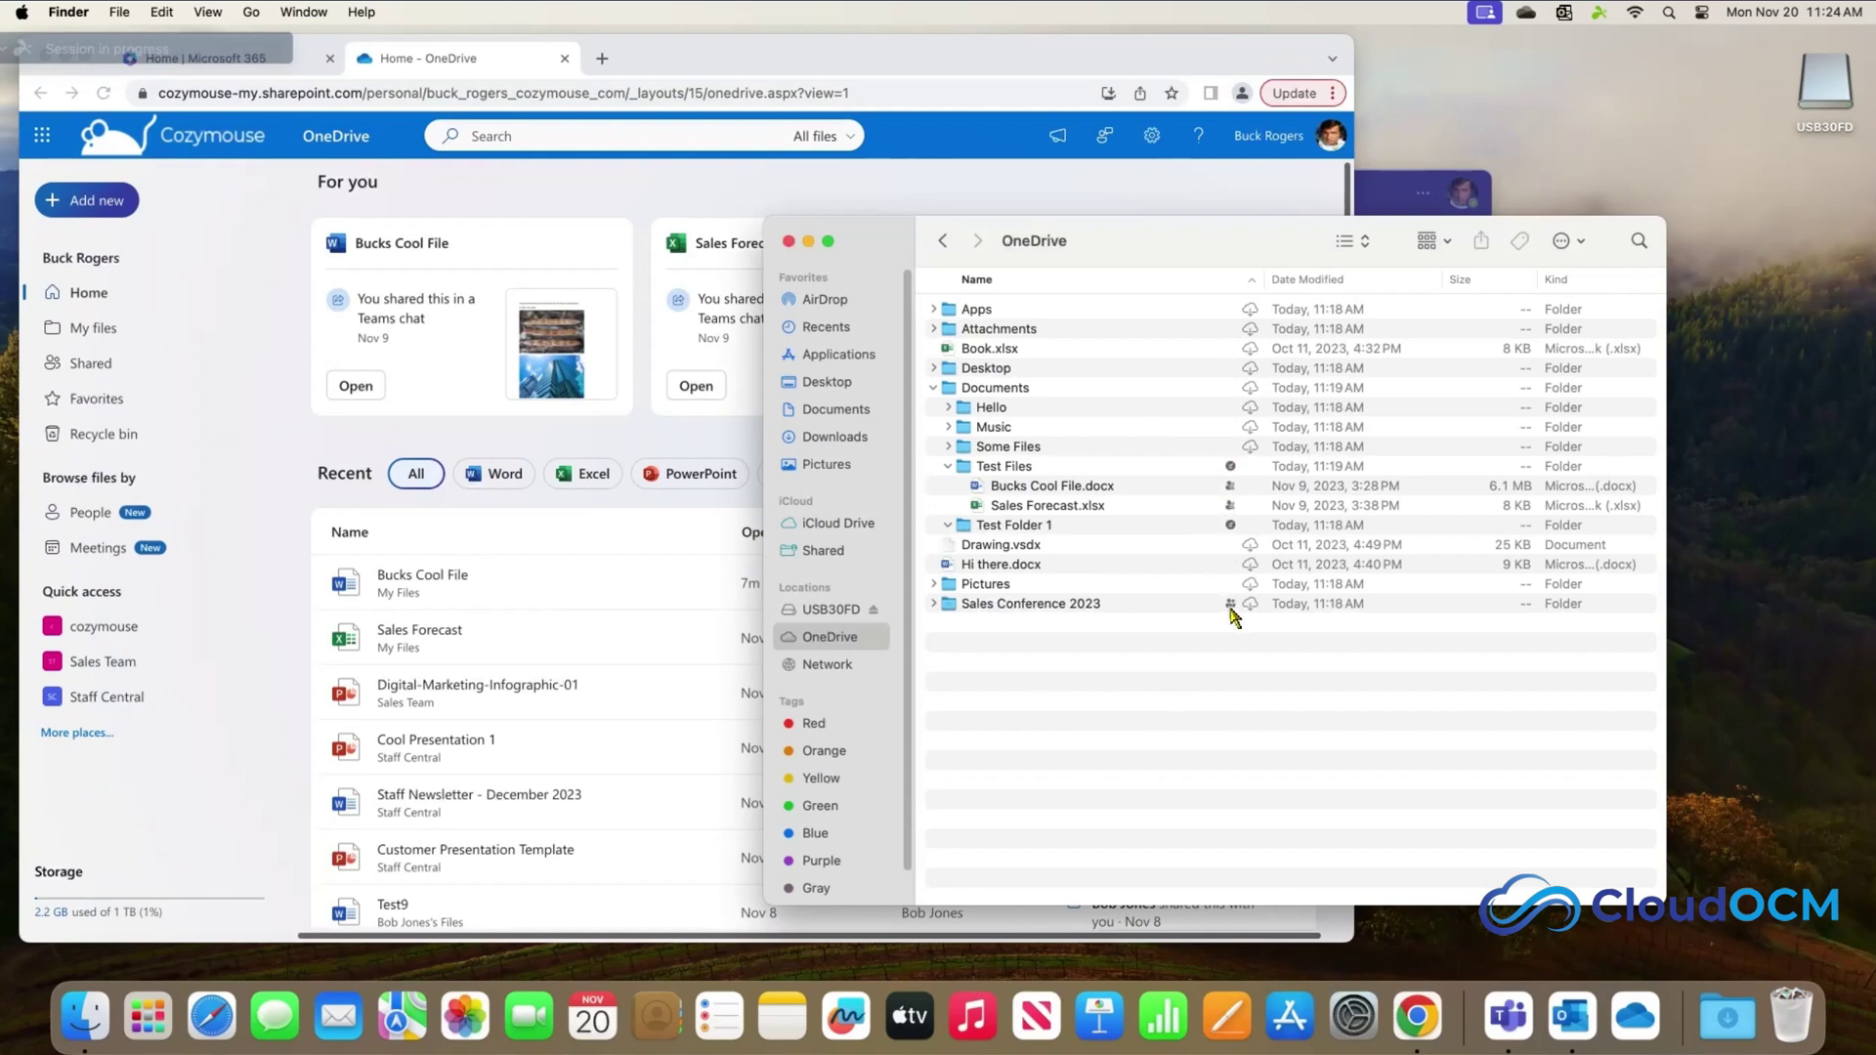
pyautogui.moveTo(1232, 614)
pyautogui.click(1526, 14)
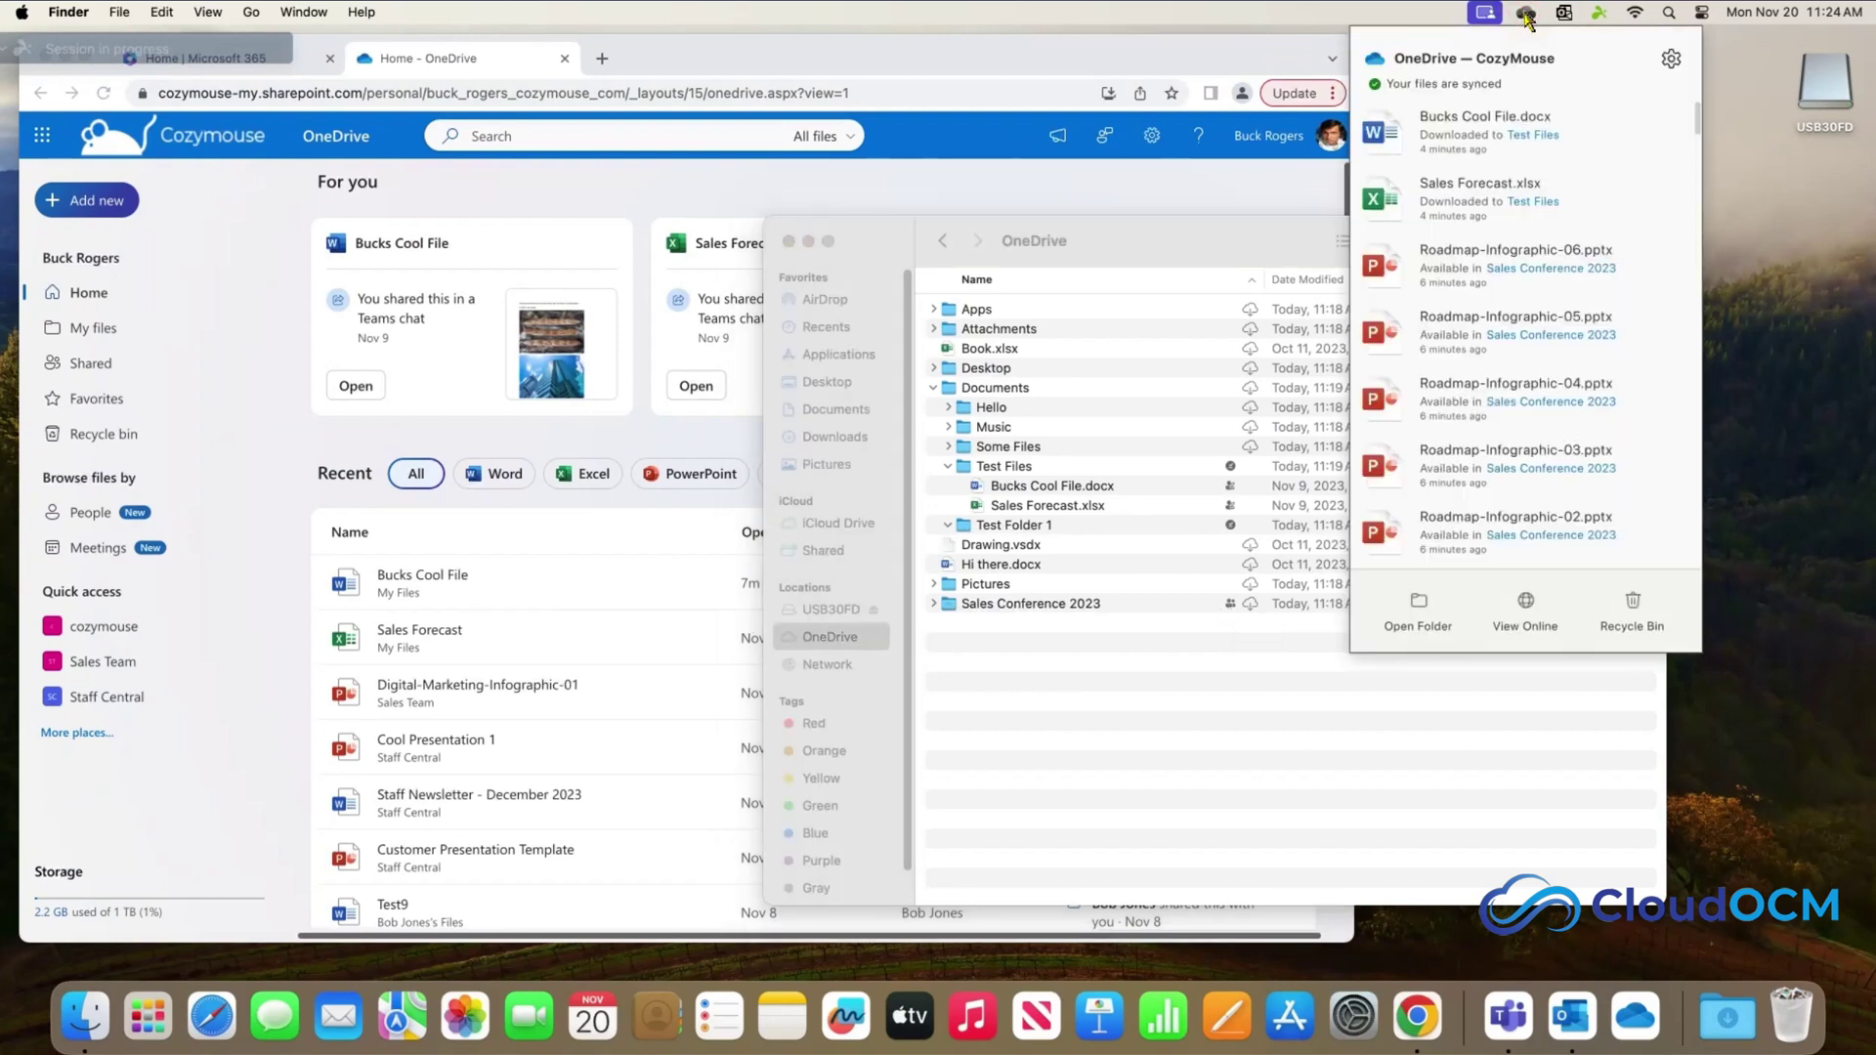
pyautogui.click(1672, 61)
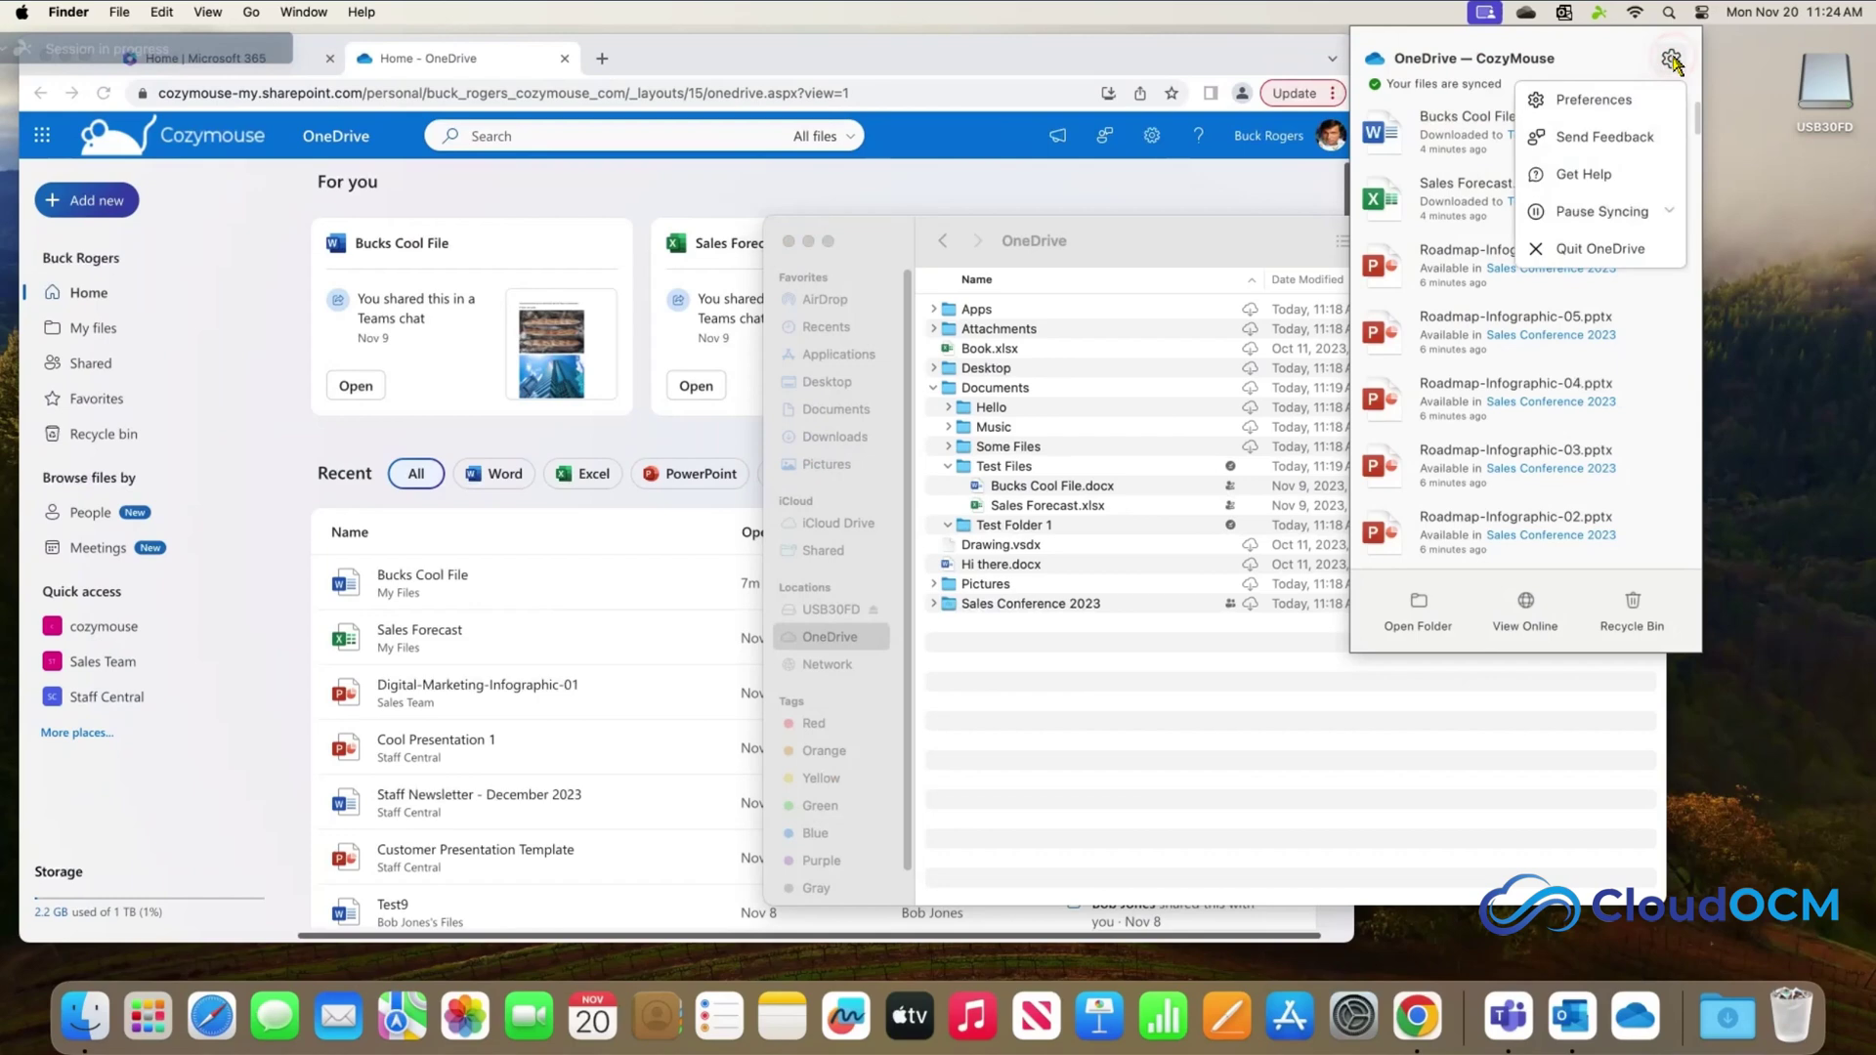
pyautogui.click(1581, 101)
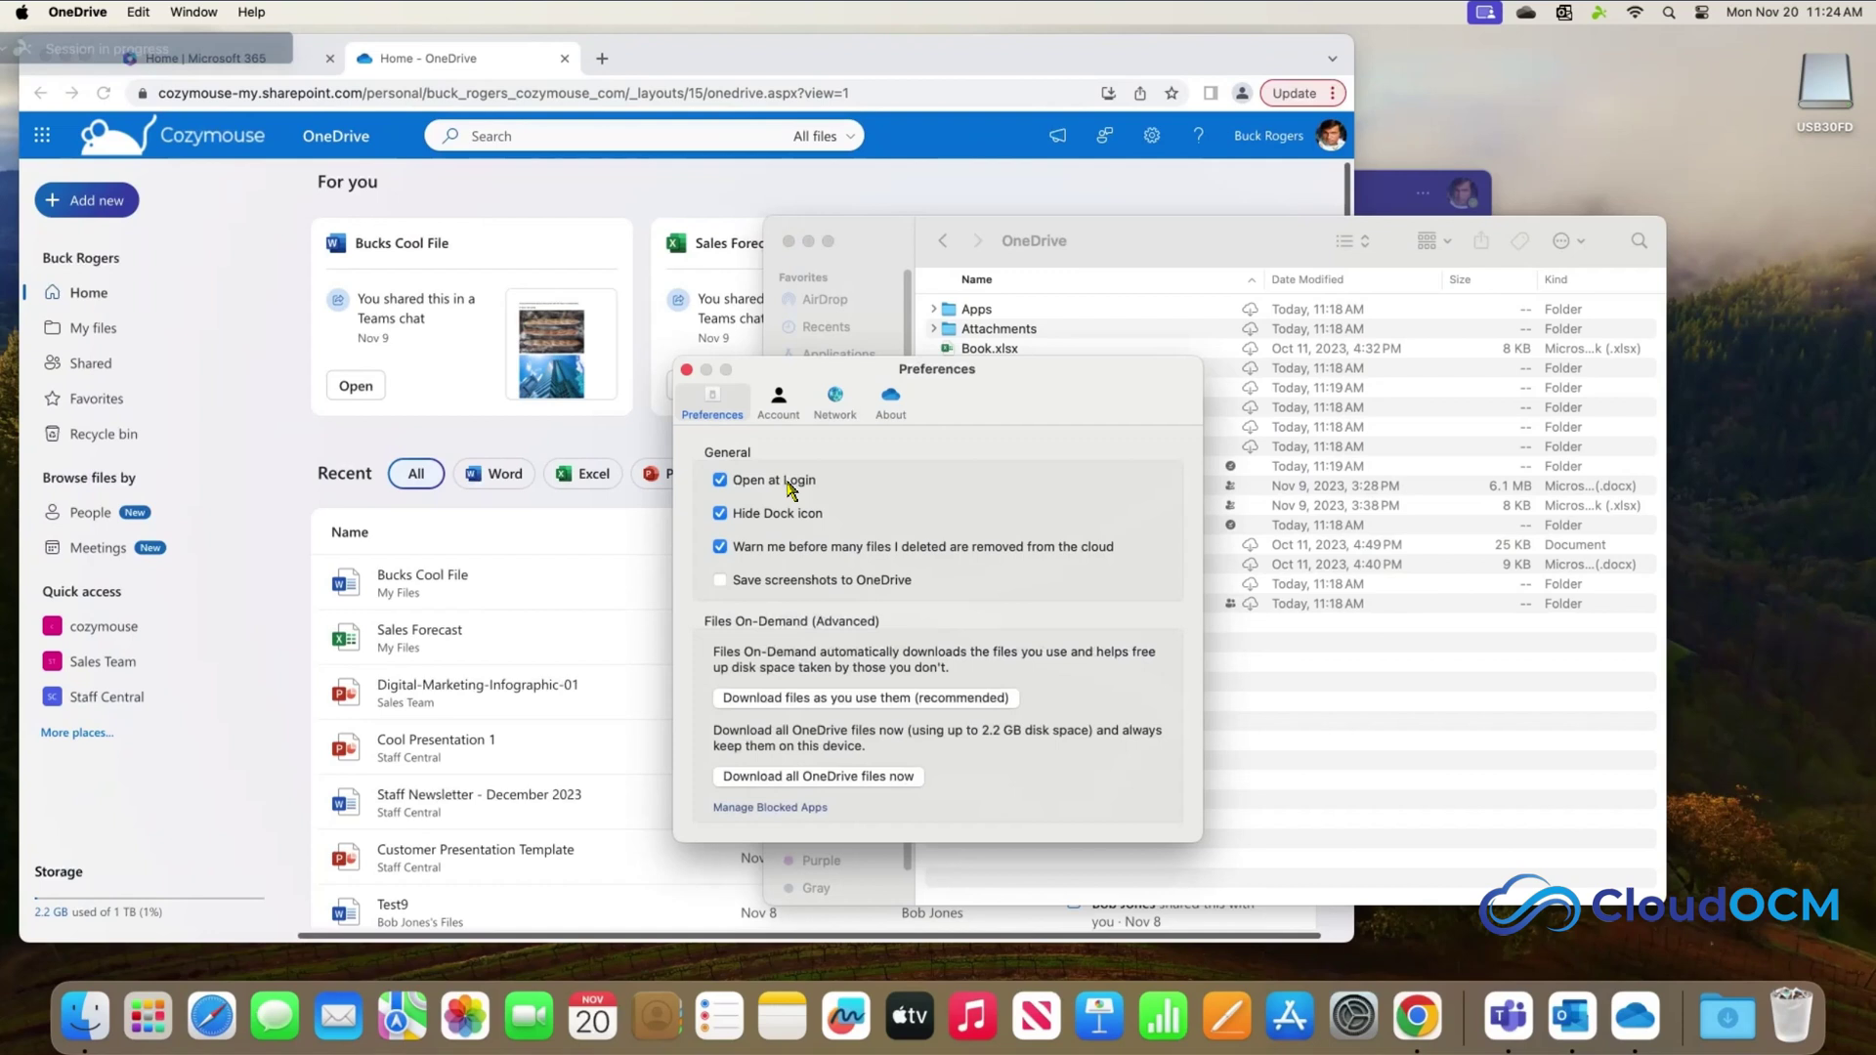
# - Review the Account, Network and About settings of OneDrive and close the preferences
pyautogui.click(780, 403)
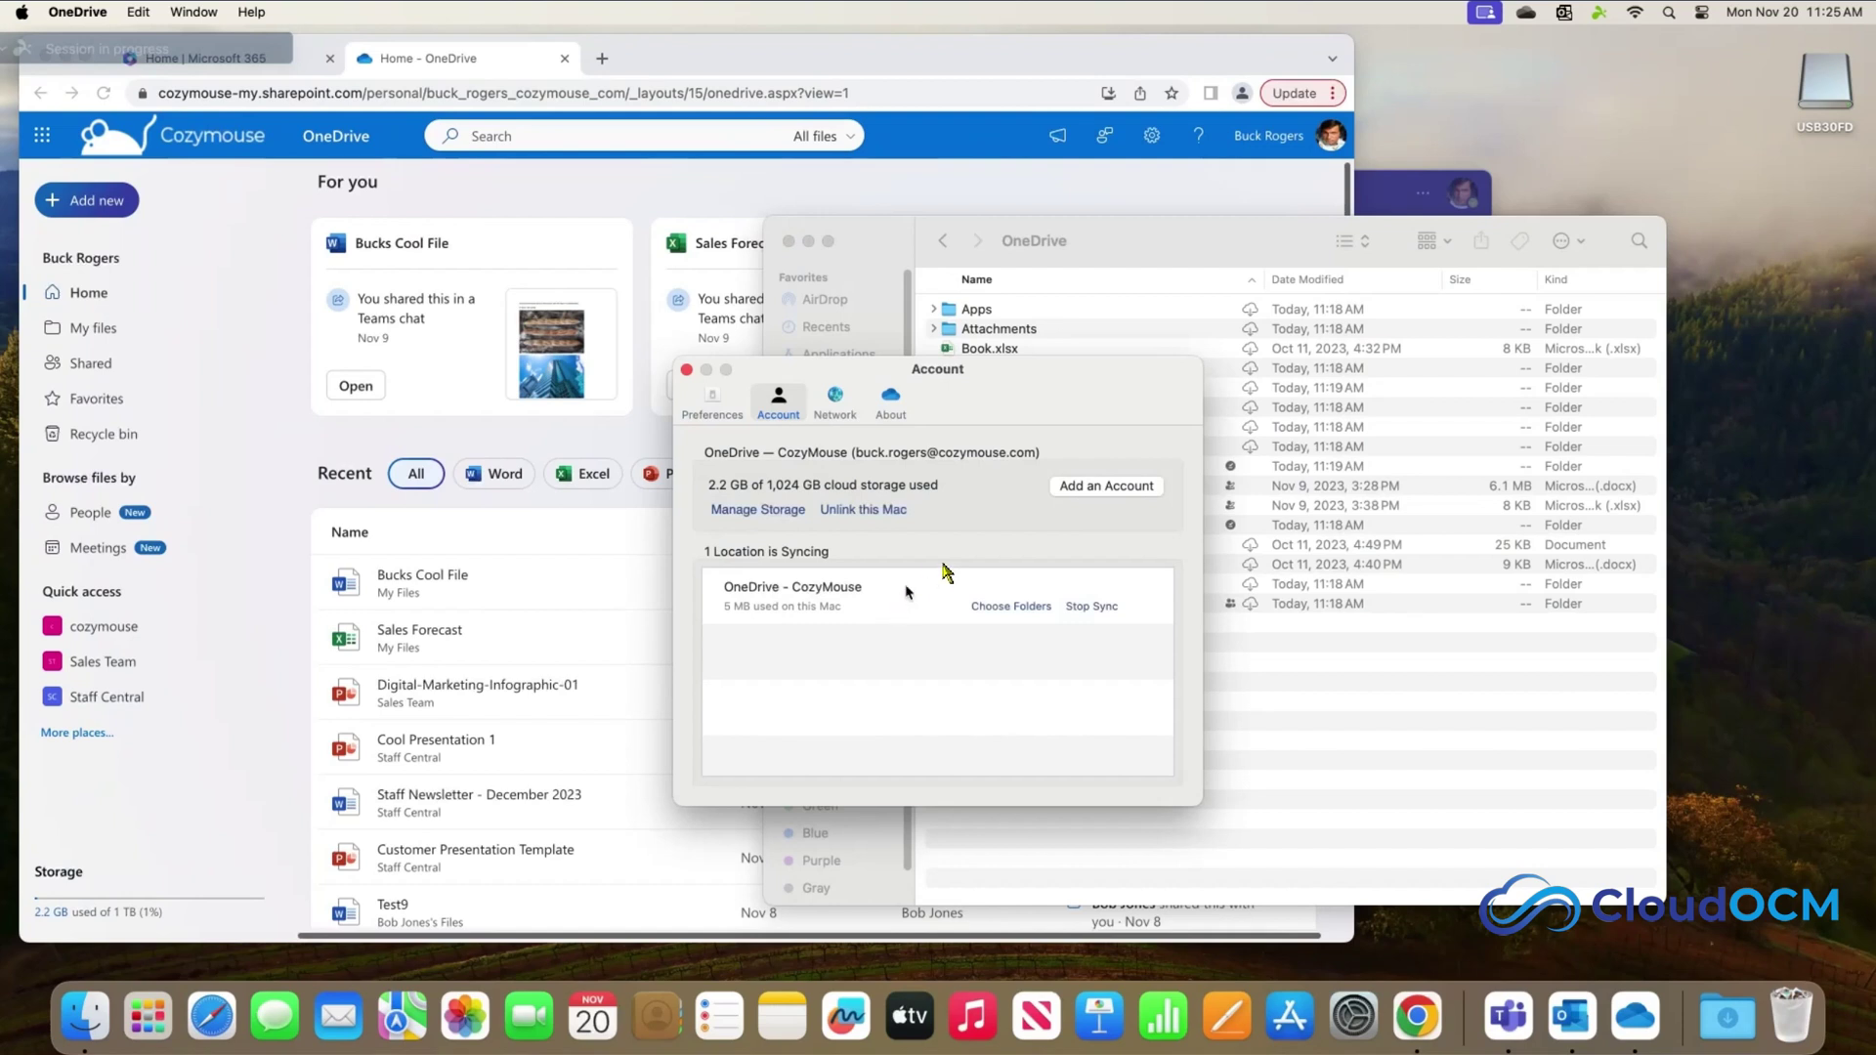
pyautogui.click(838, 401)
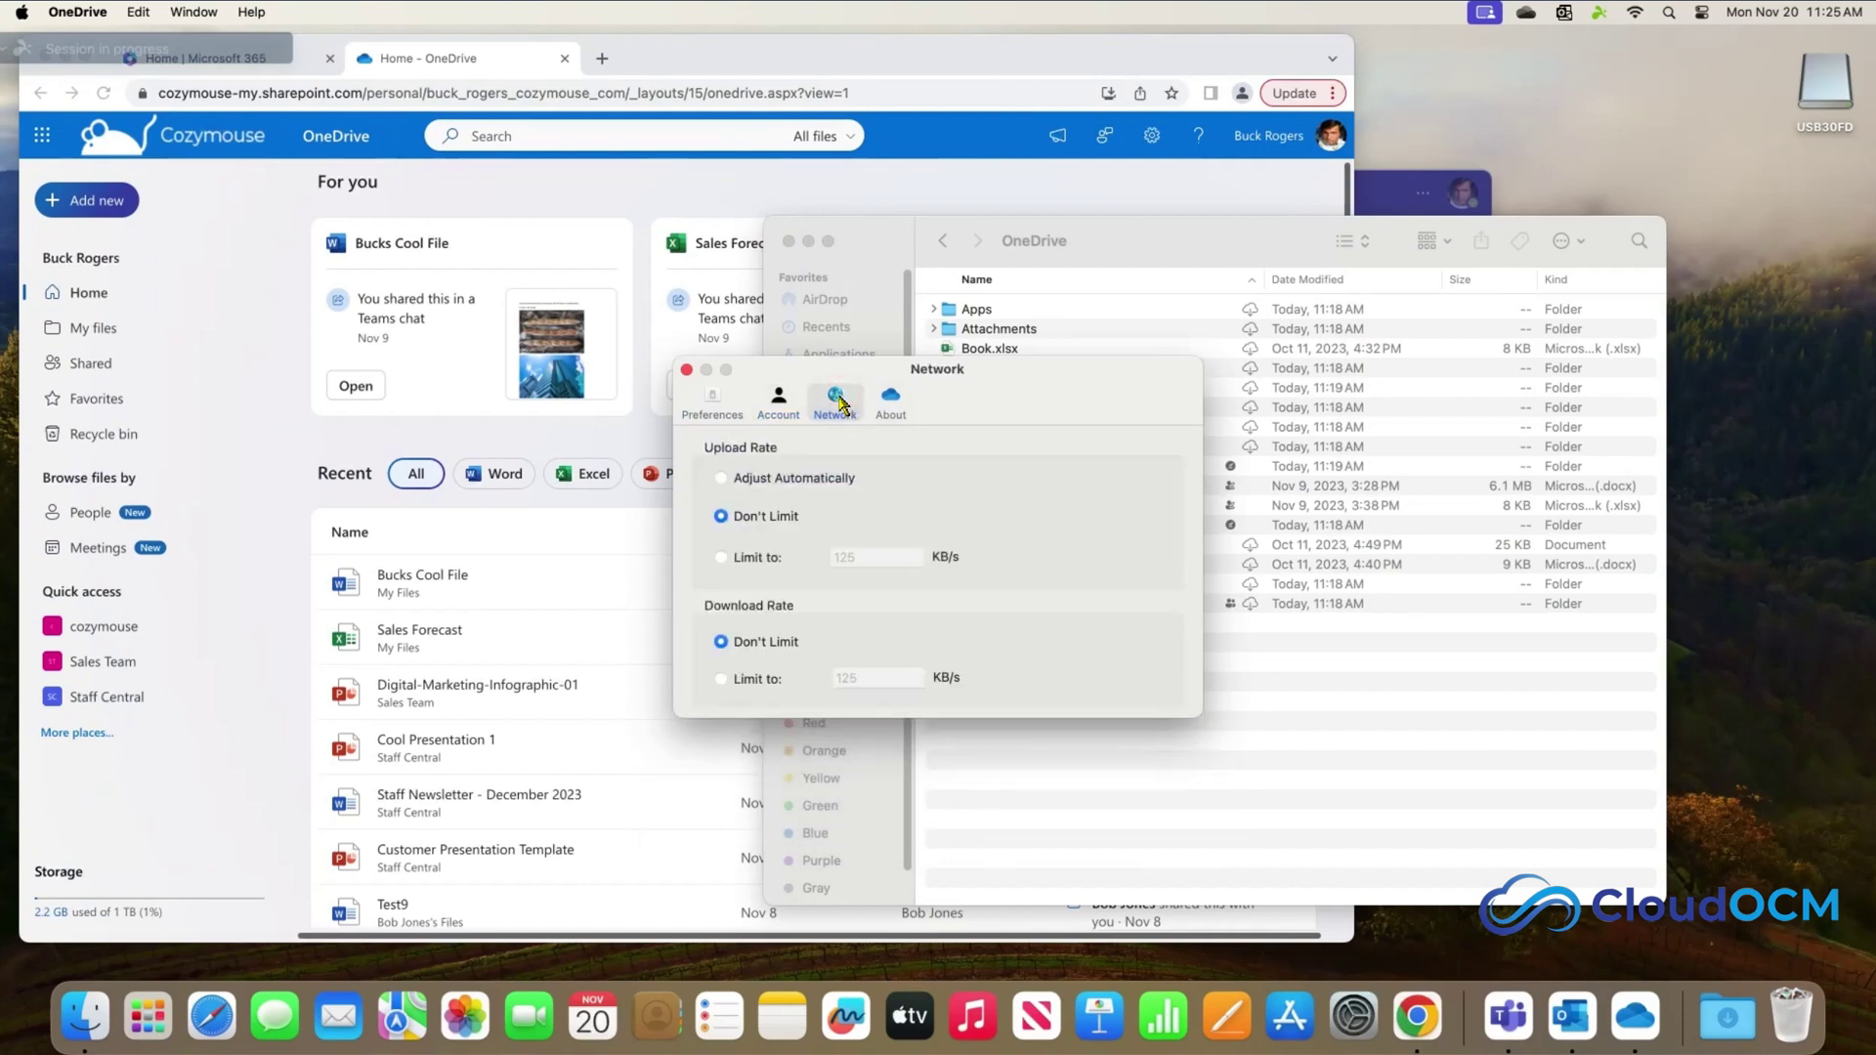
pyautogui.click(890, 401)
pyautogui.click(787, 402)
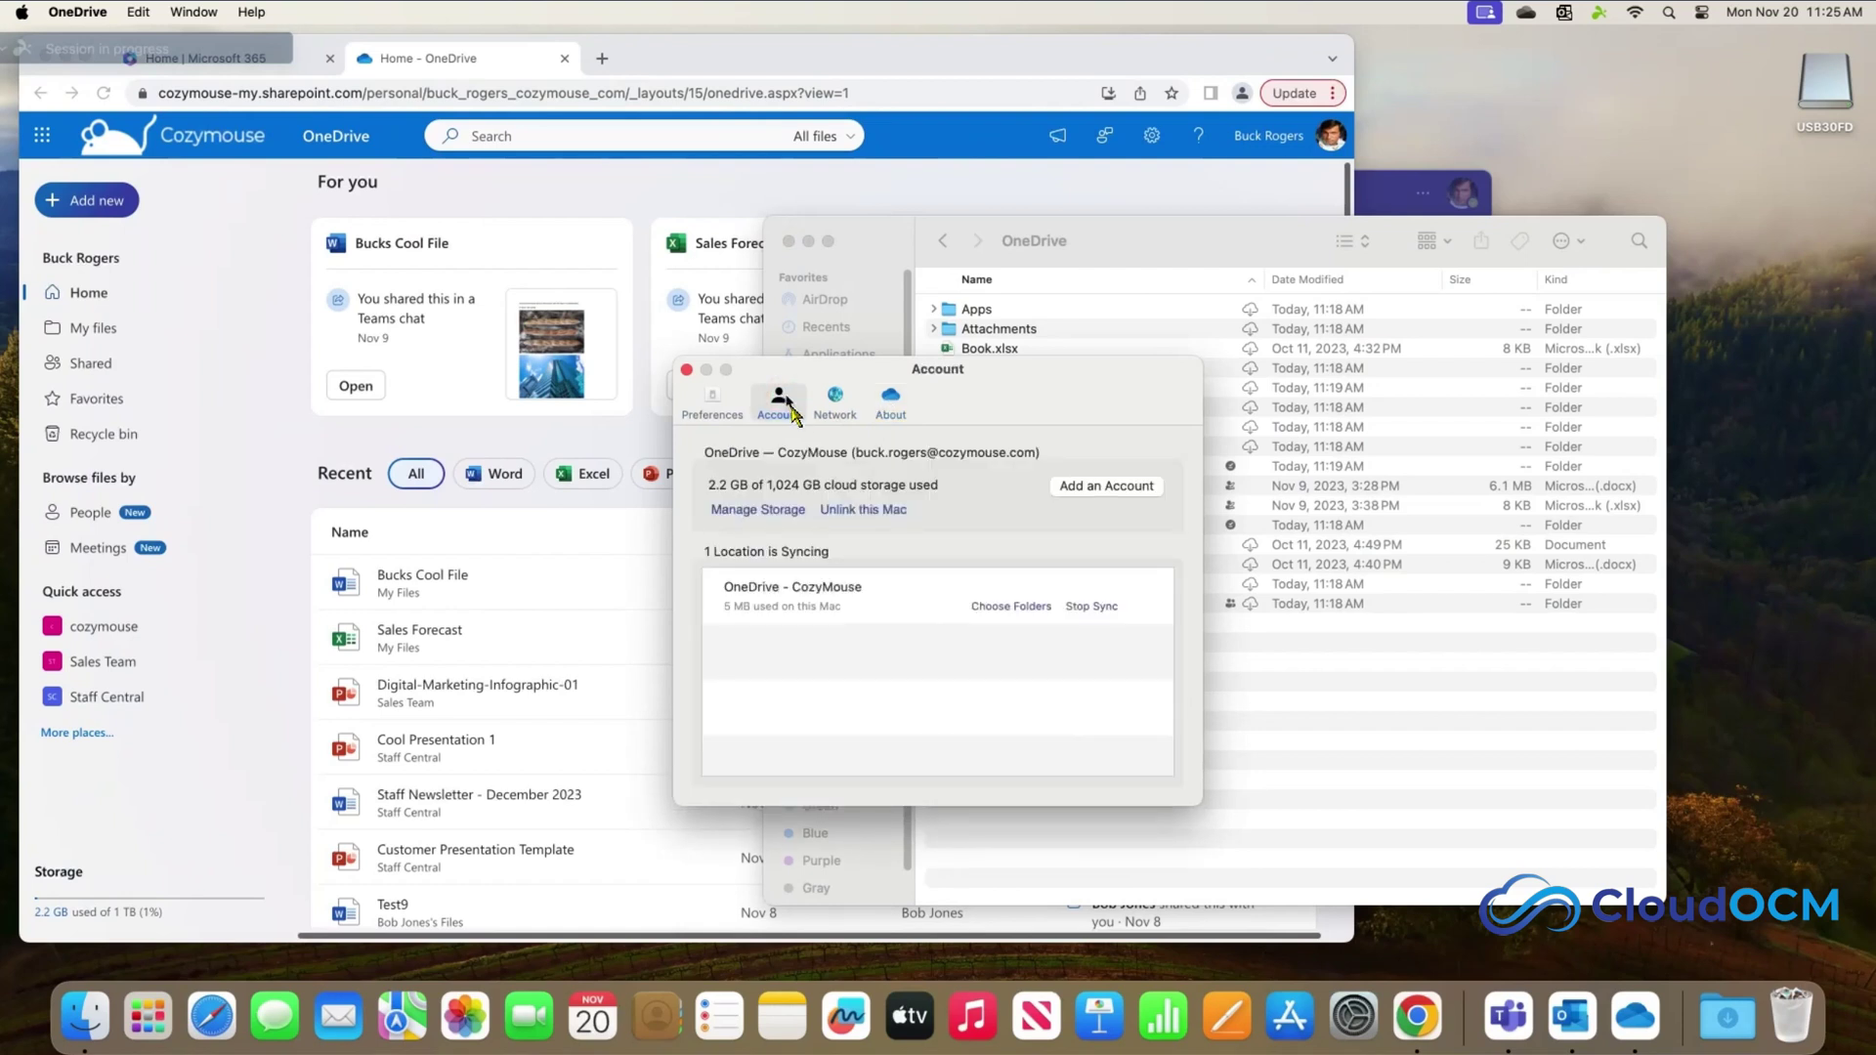
pyautogui.click(684, 370)
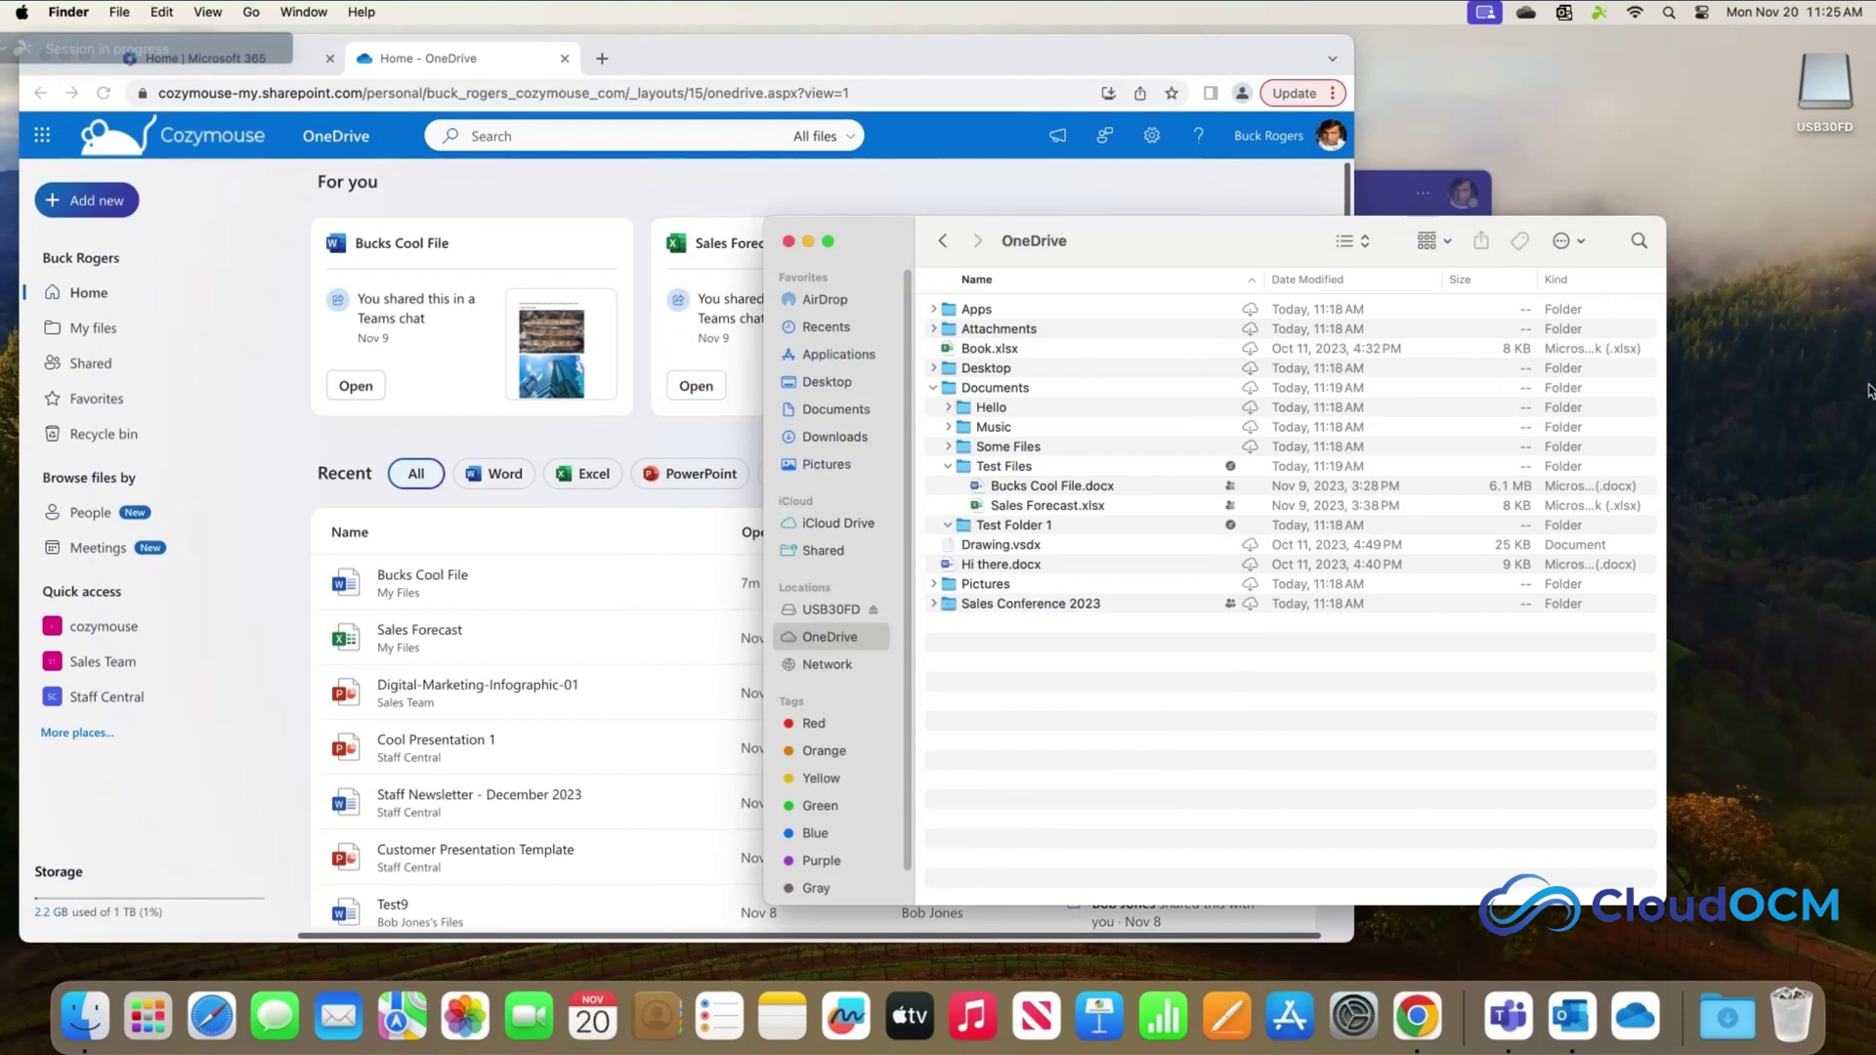
# - Switch to Microsoft Teams, widen its window and sync the files of the cozymouse team's General channel
pyautogui.click(1513, 1014)
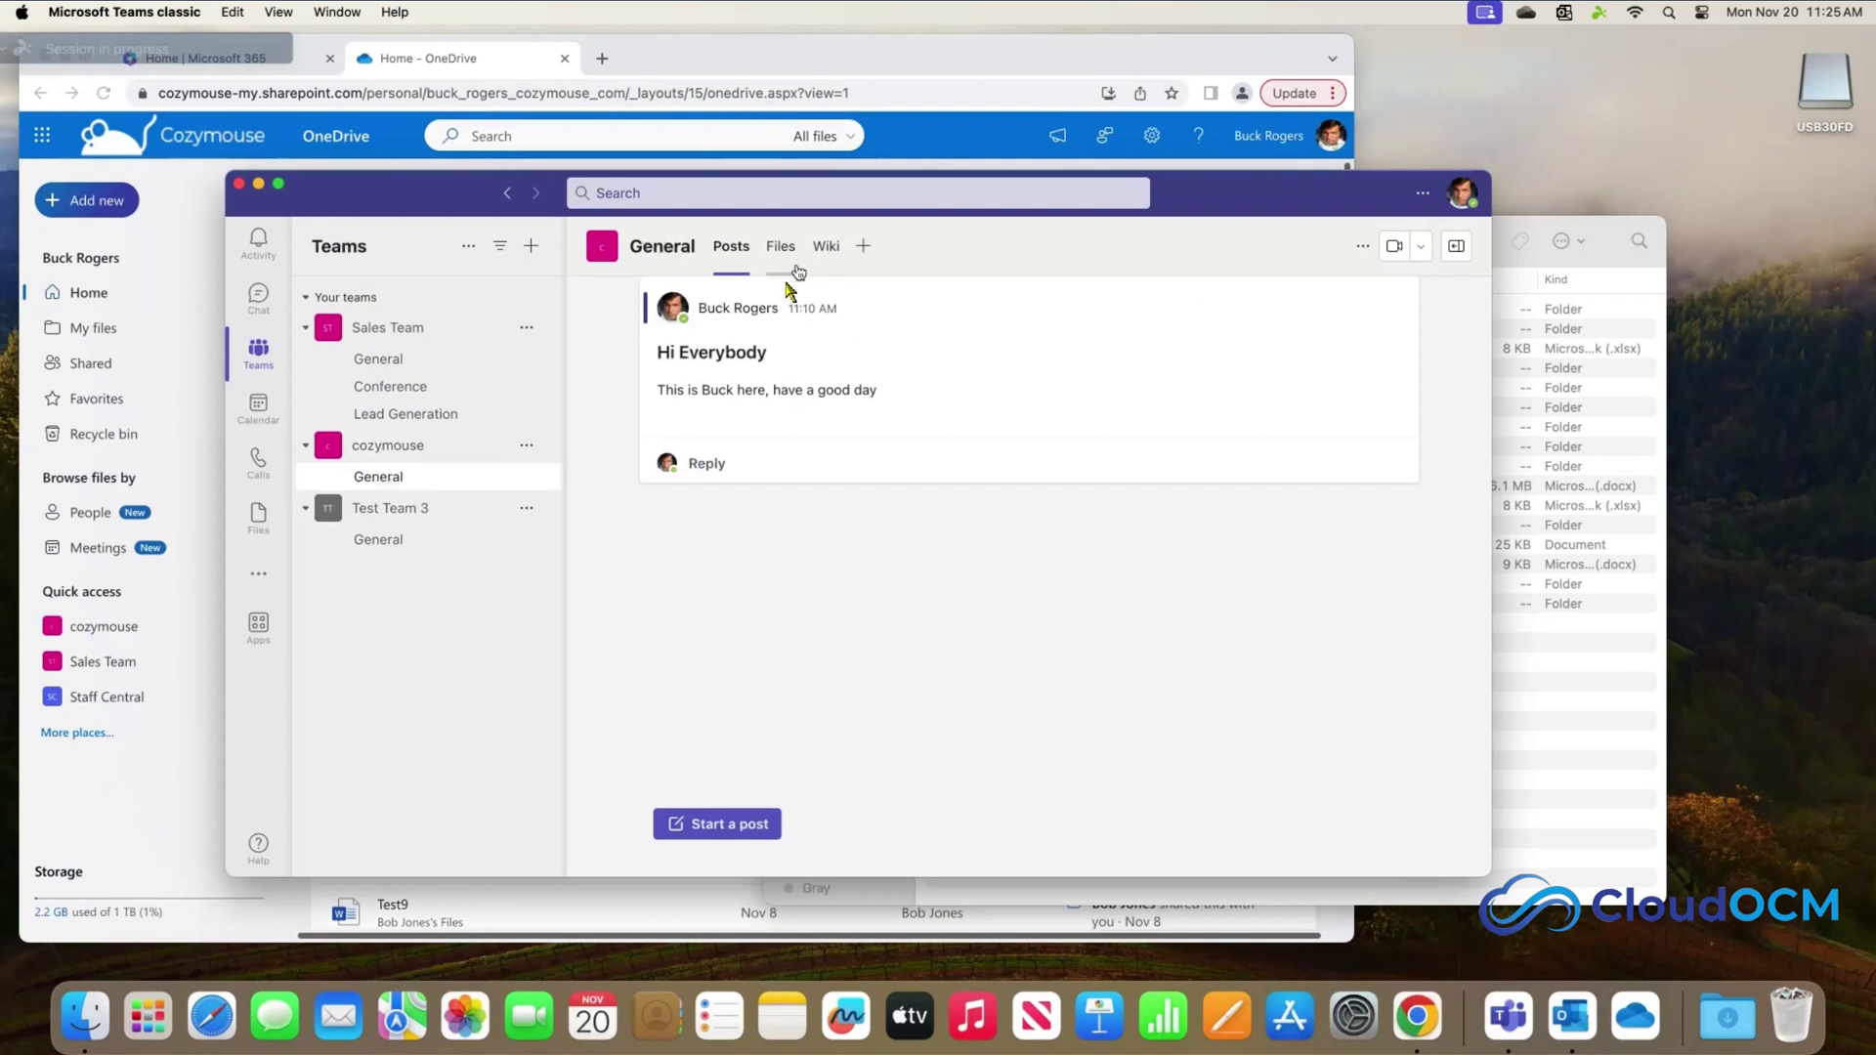
pyautogui.click(781, 248)
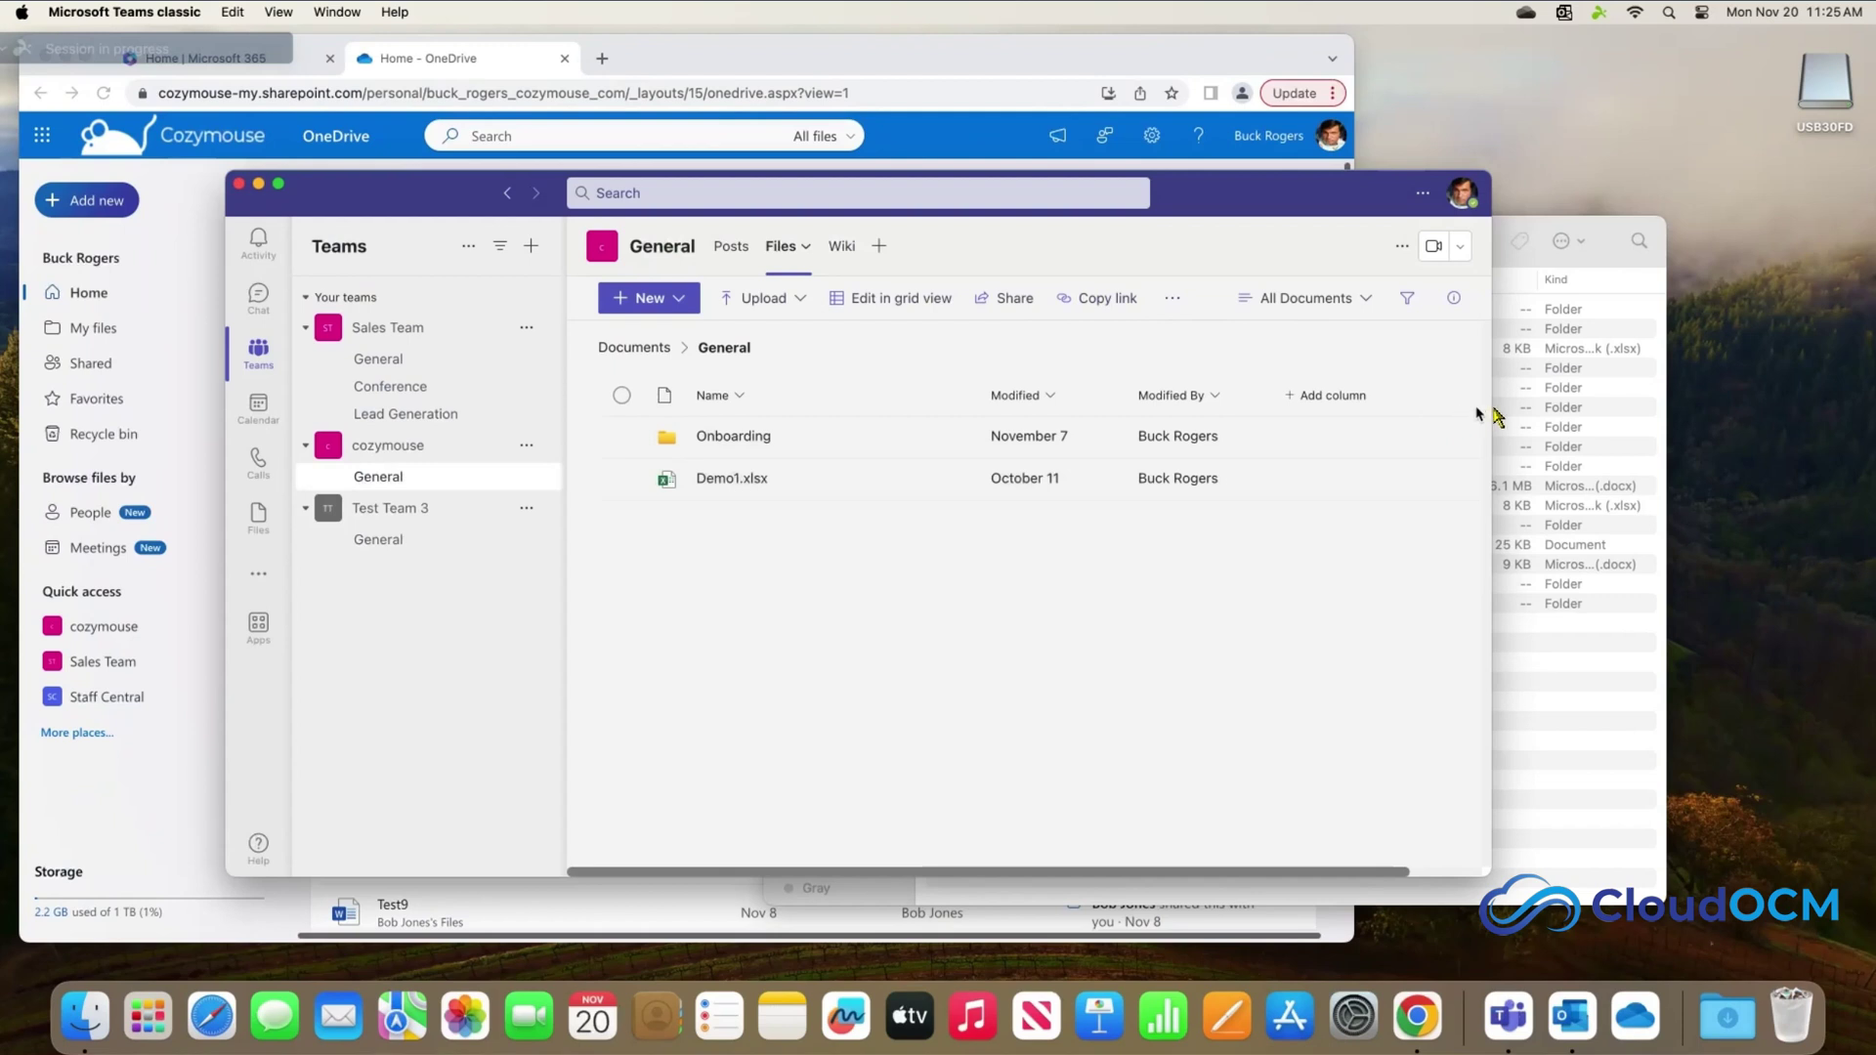
pyautogui.moveTo(1496, 409); pyautogui.dragTo(1725, 409)
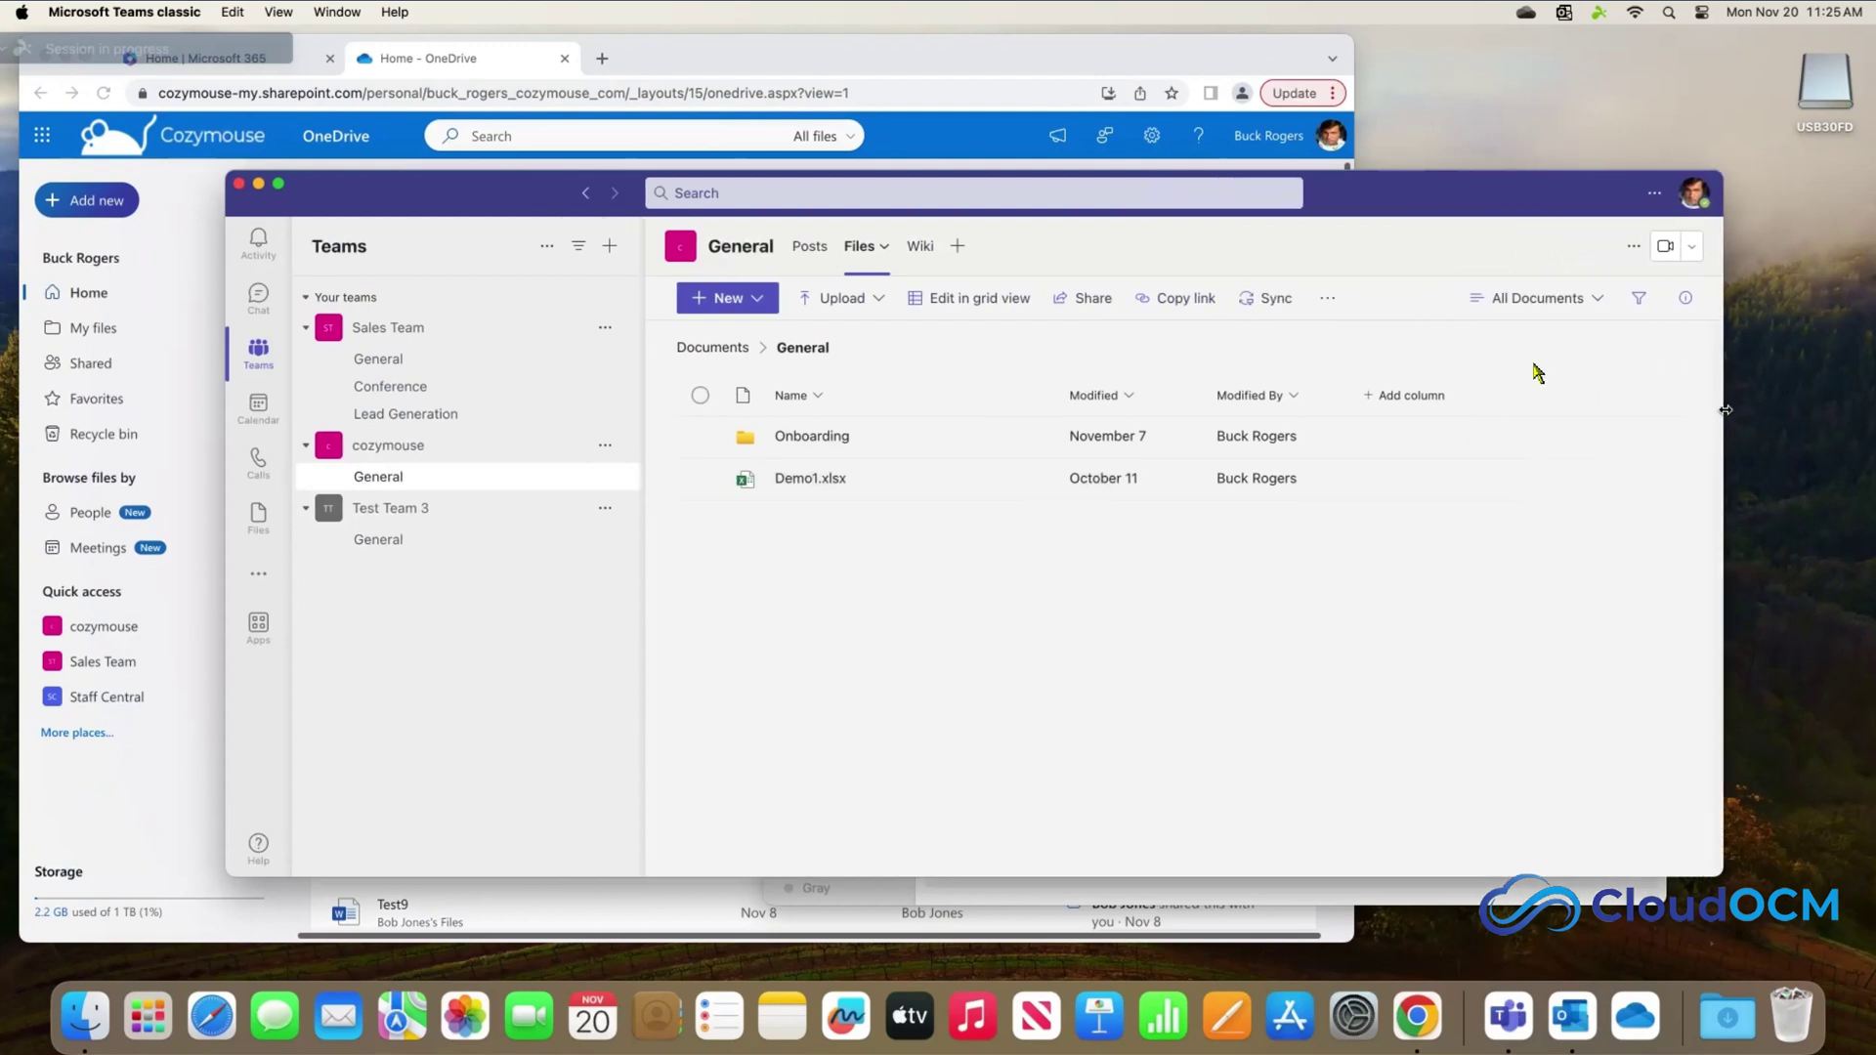
pyautogui.click(1328, 299)
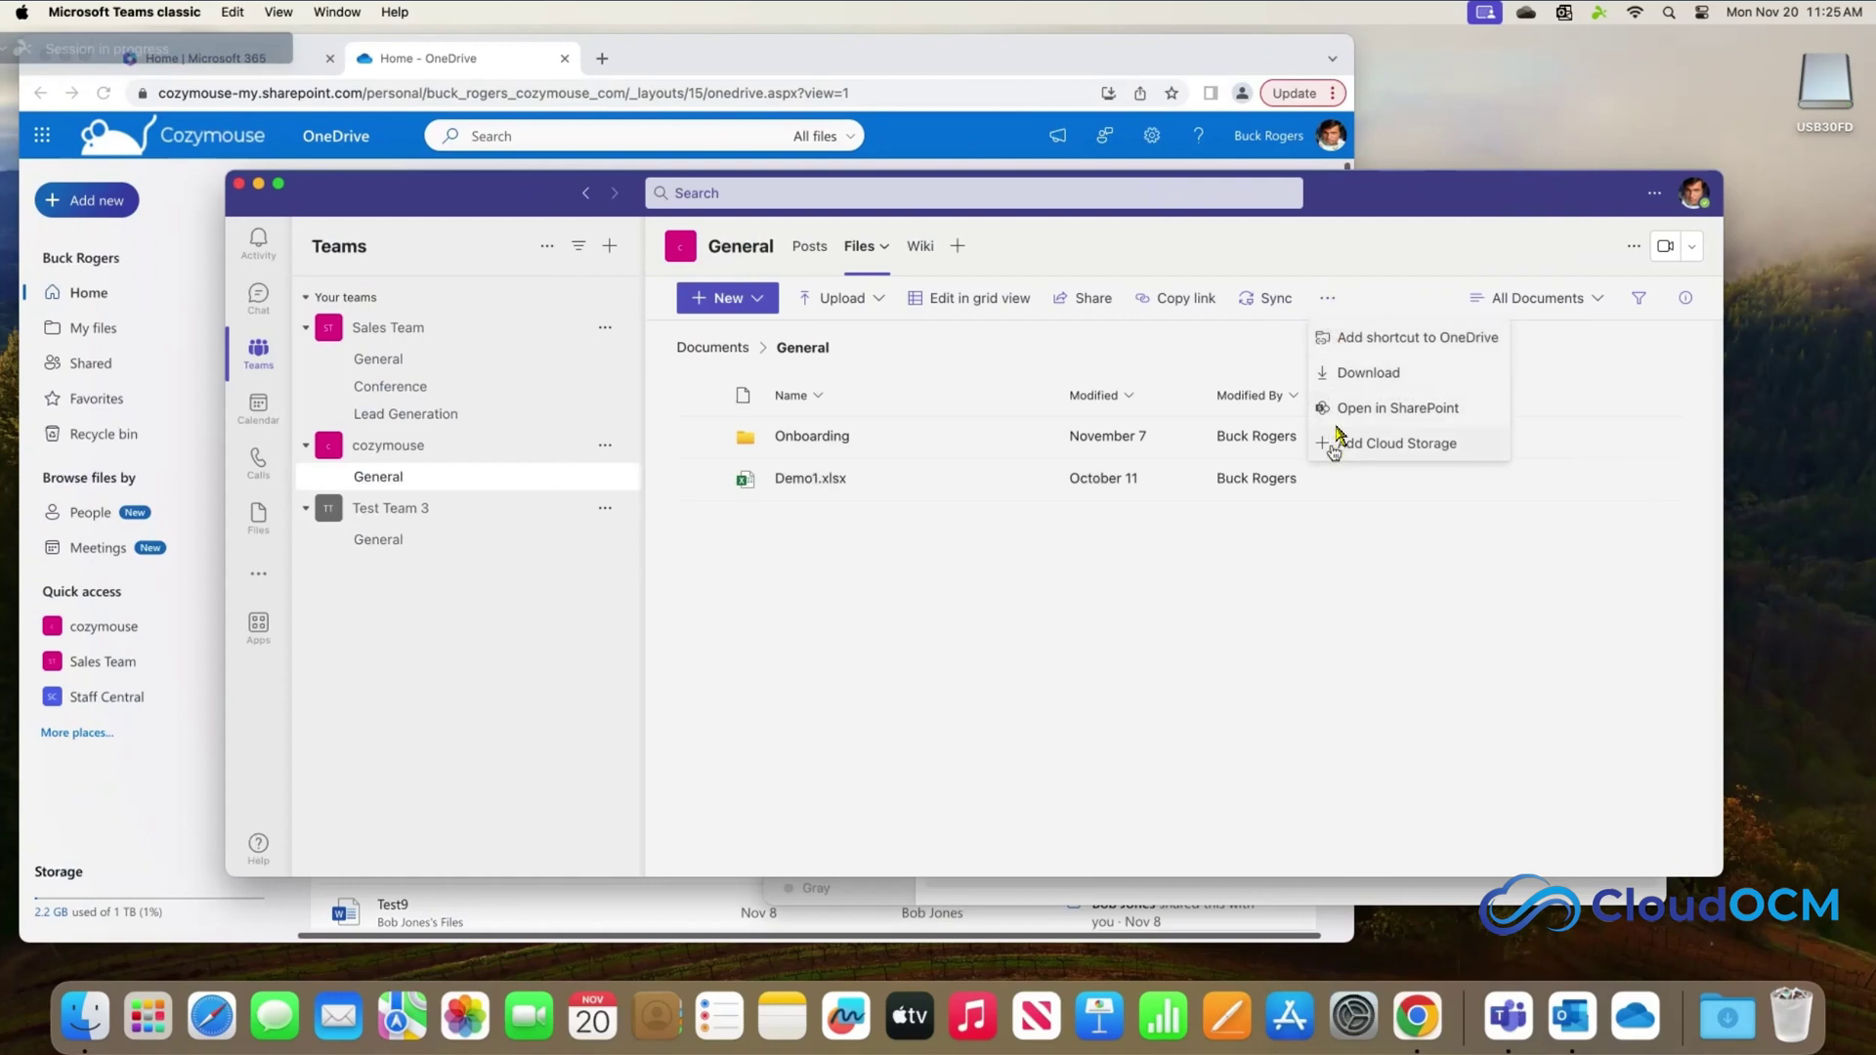
pyautogui.click(1276, 302)
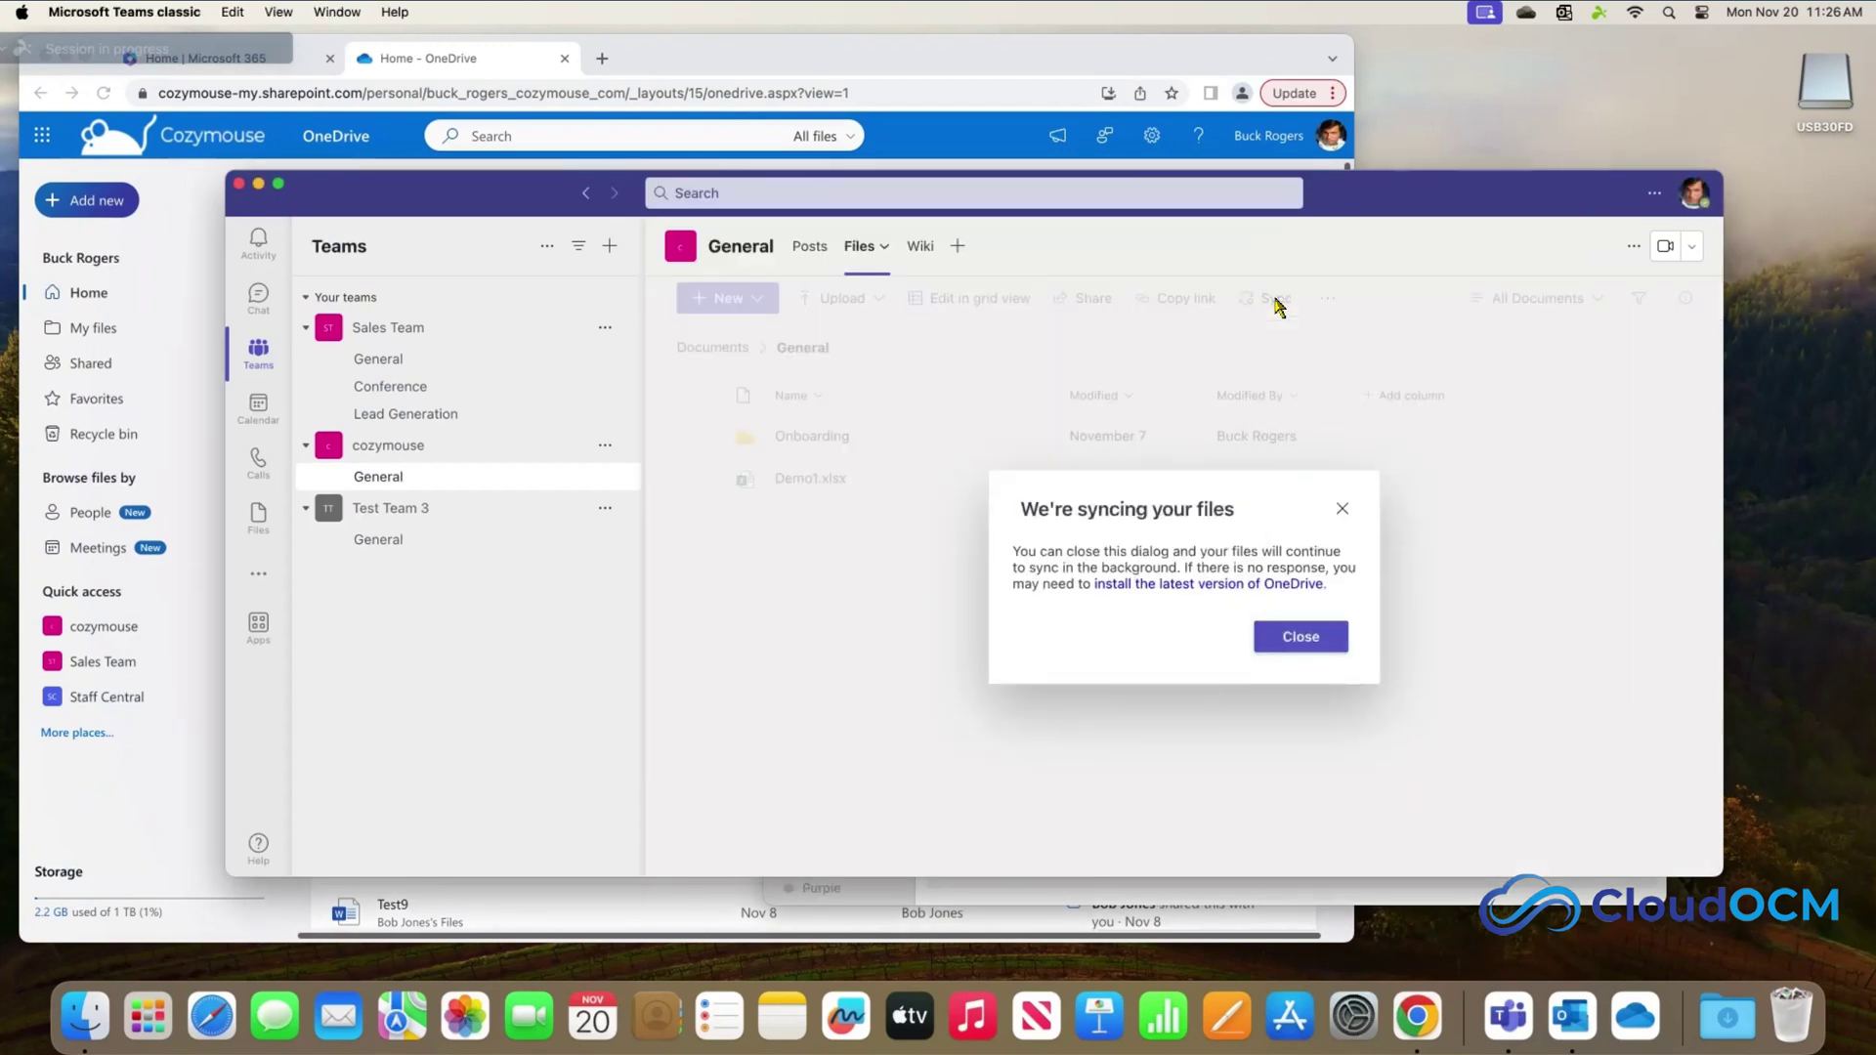
pyautogui.click(1288, 638)
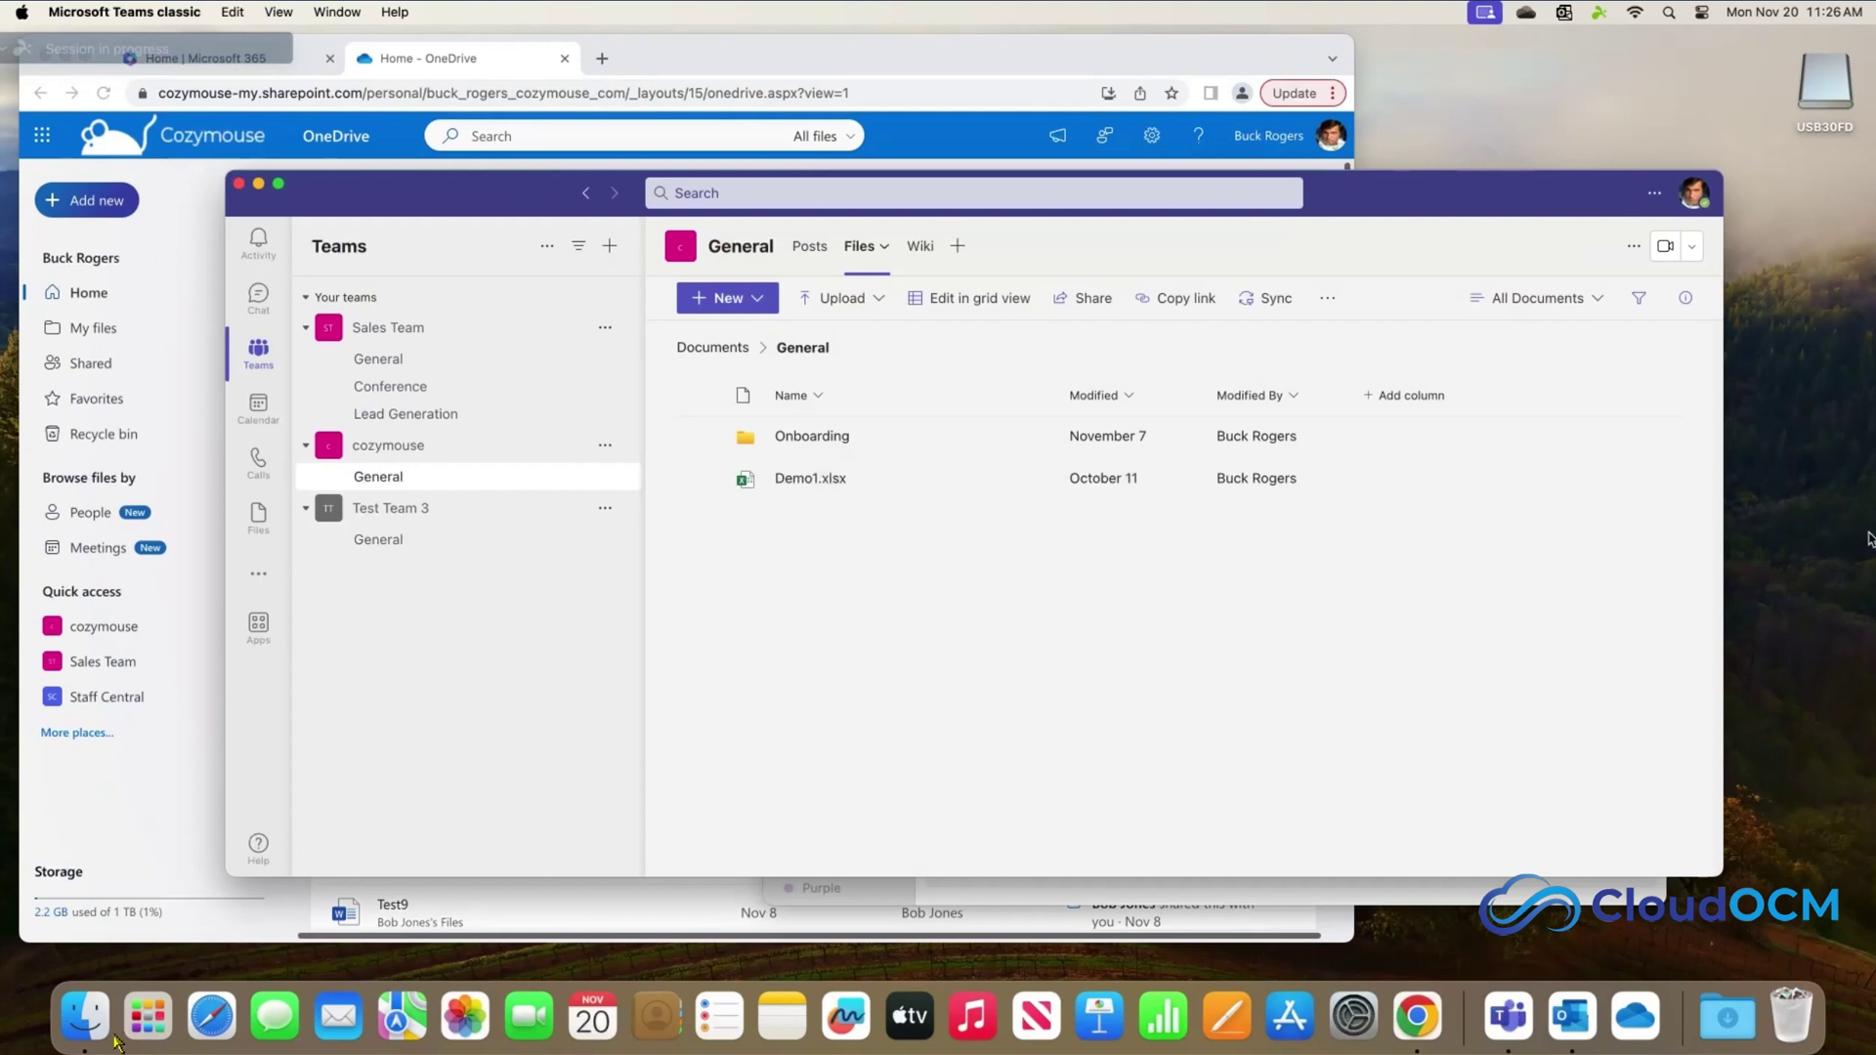
# - Switch back to Finder, widen its sidebar and window to show the full location names, and reposition the window
pyautogui.click(86, 1017)
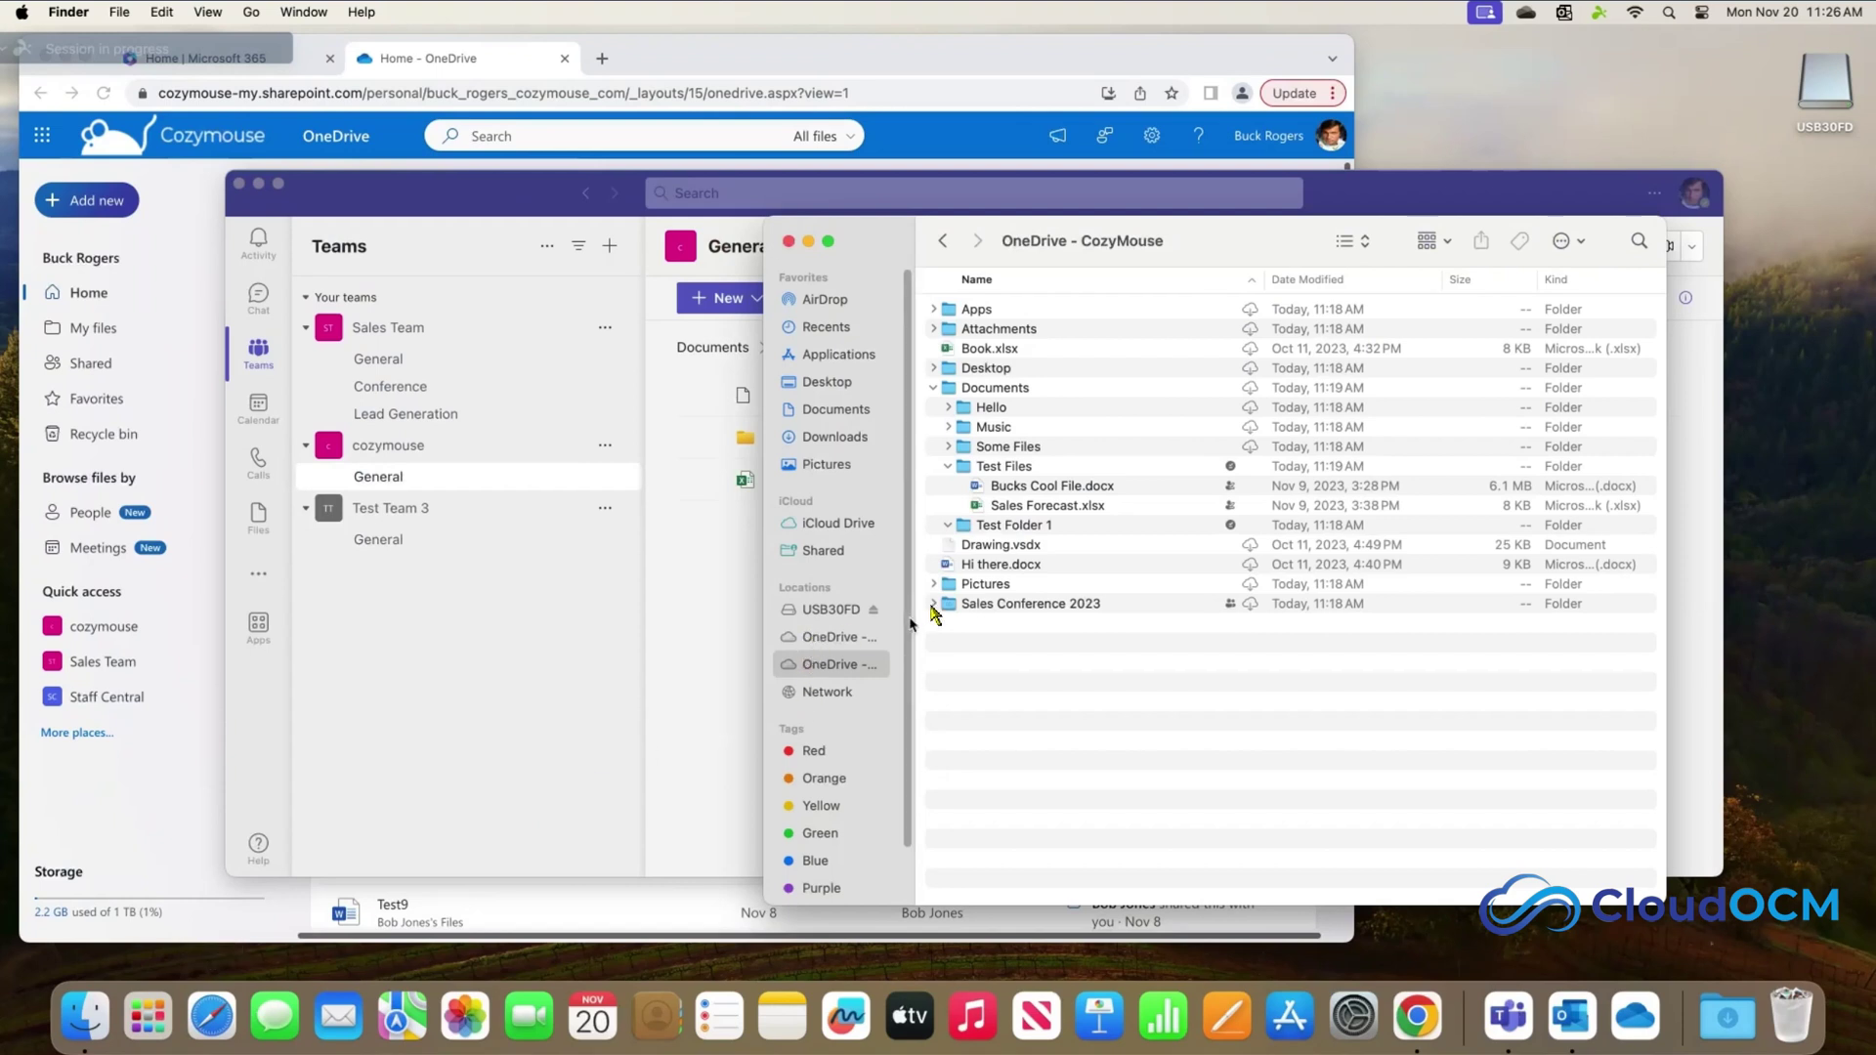
pyautogui.moveTo(915, 606); pyautogui.dragTo(997, 605)
pyautogui.moveTo(939, 238); pyautogui.dragTo(689, 233)
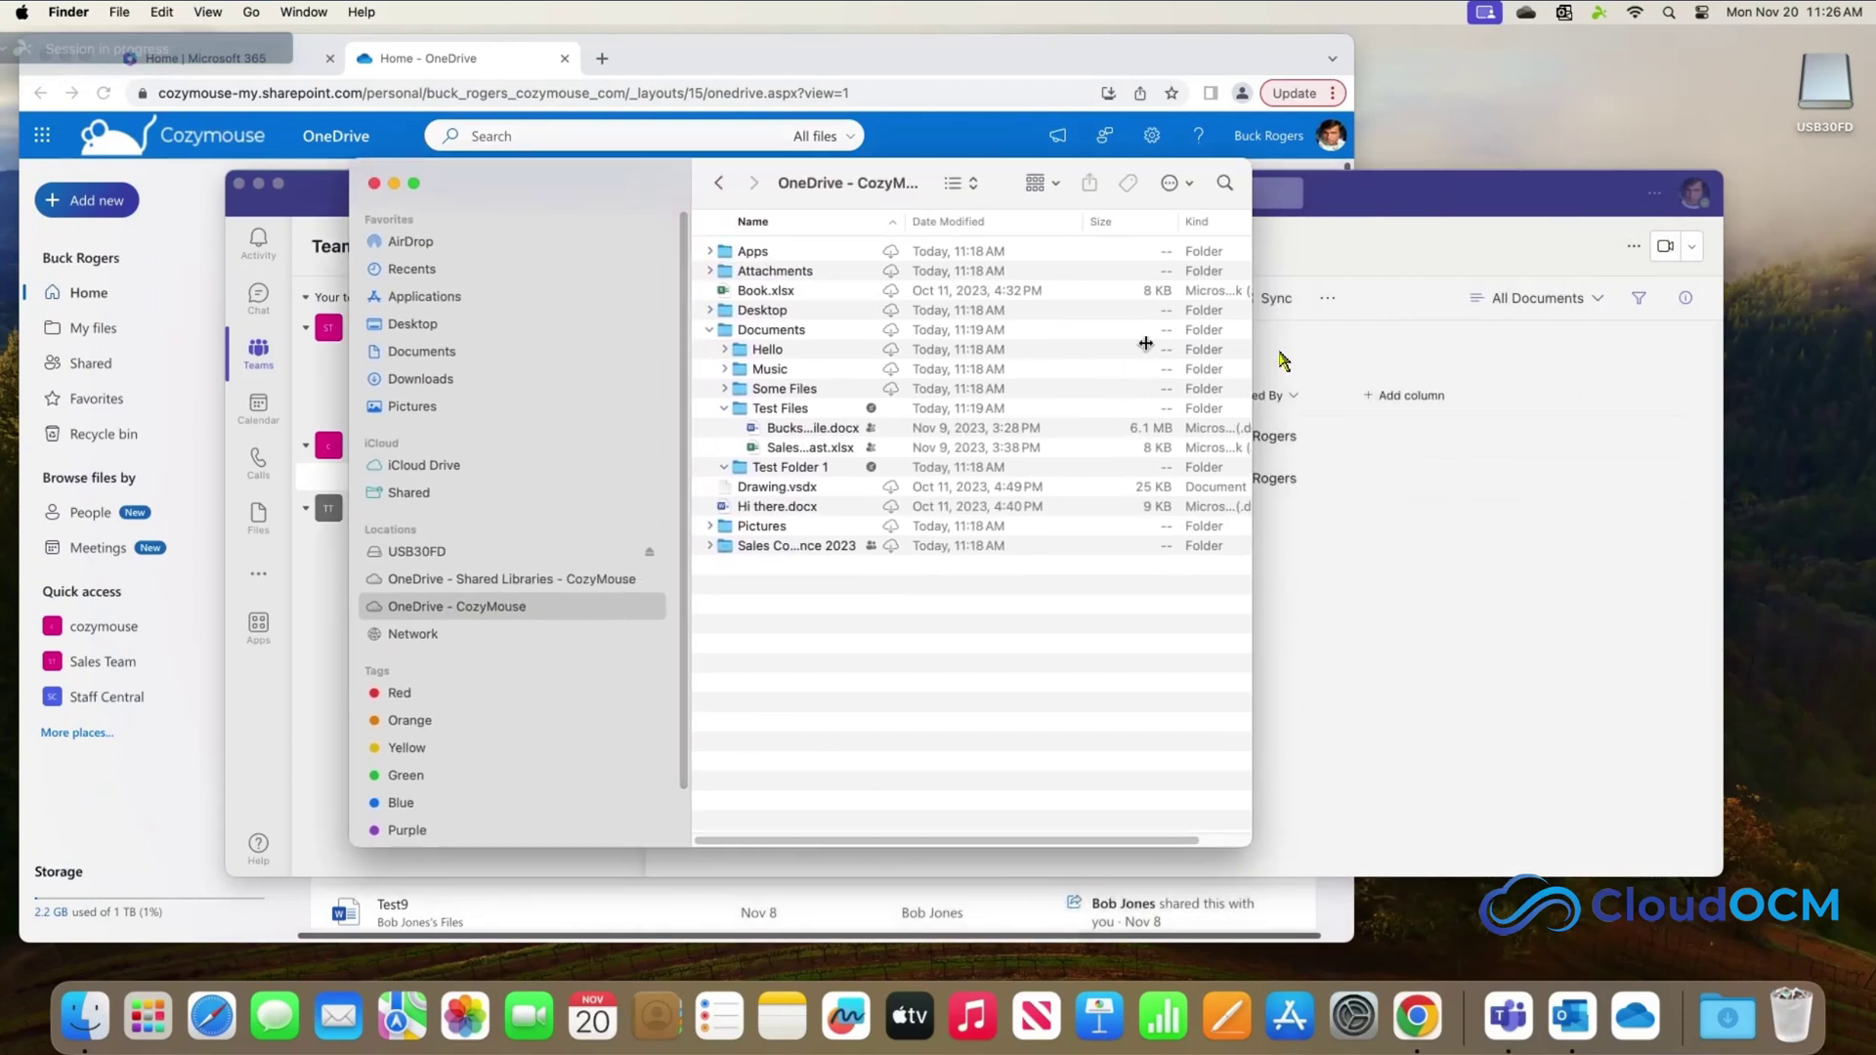
pyautogui.moveTo(1253, 353); pyautogui.dragTo(1447, 351)
pyautogui.moveTo(1601, 365); pyautogui.dragTo(1638, 364)
# - In OneDrive - Shared Libraries - CozyMouse, expand cozymouse - General and its Onboarding folder, and set cozymouse - General to Always Keep on This Device
pyautogui.click(510, 581)
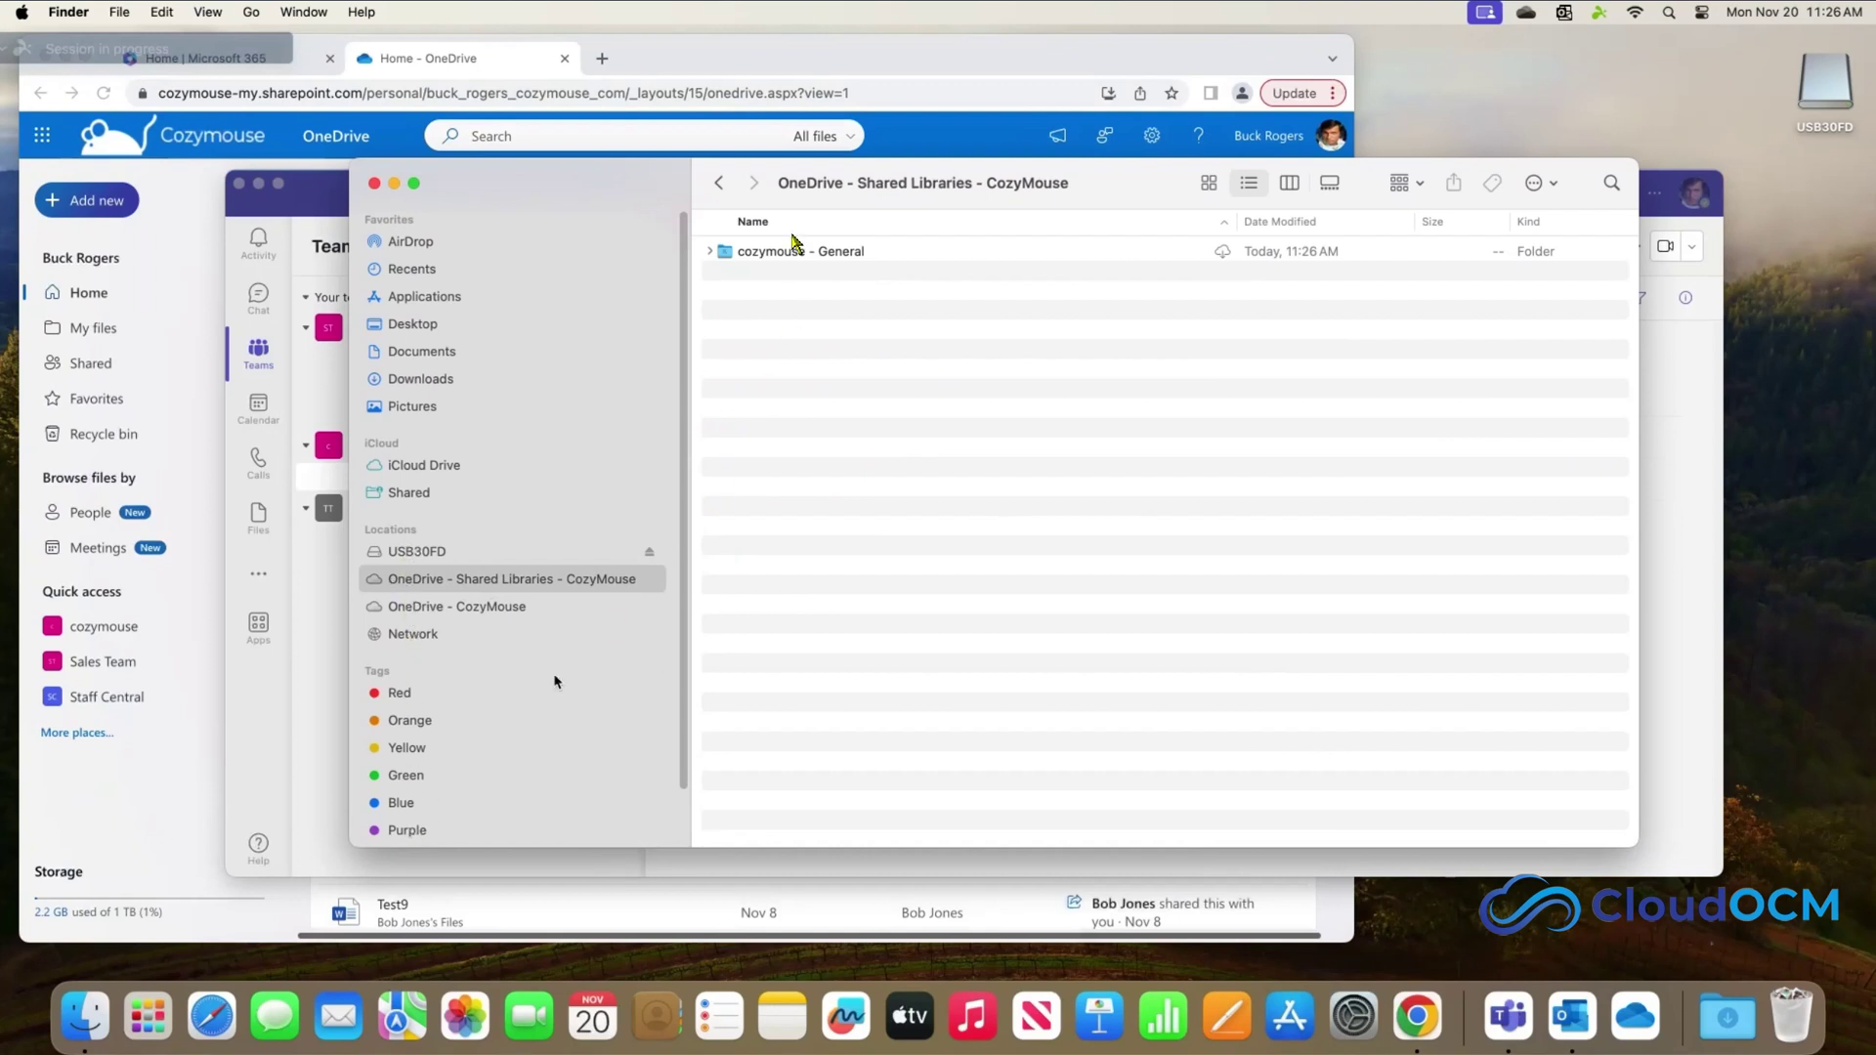
pyautogui.click(710, 251)
pyautogui.click(724, 291)
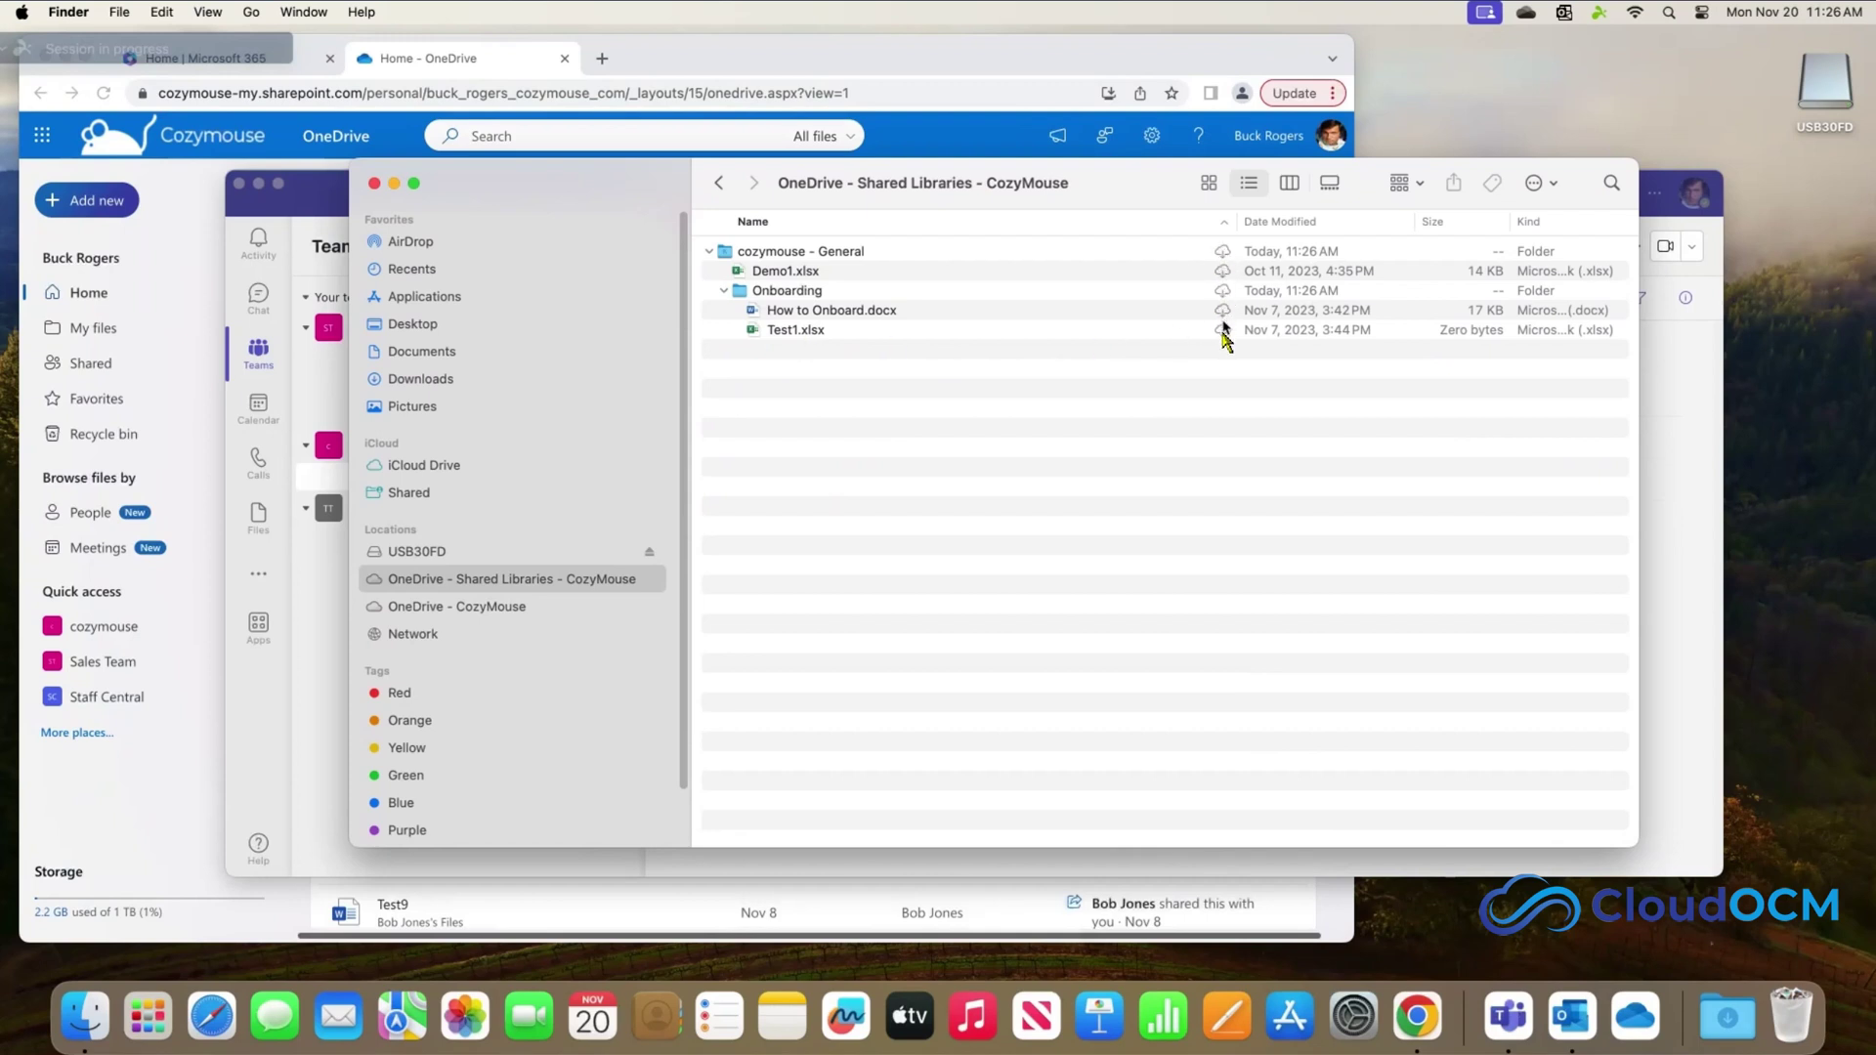
pyautogui.rightClick(836, 254)
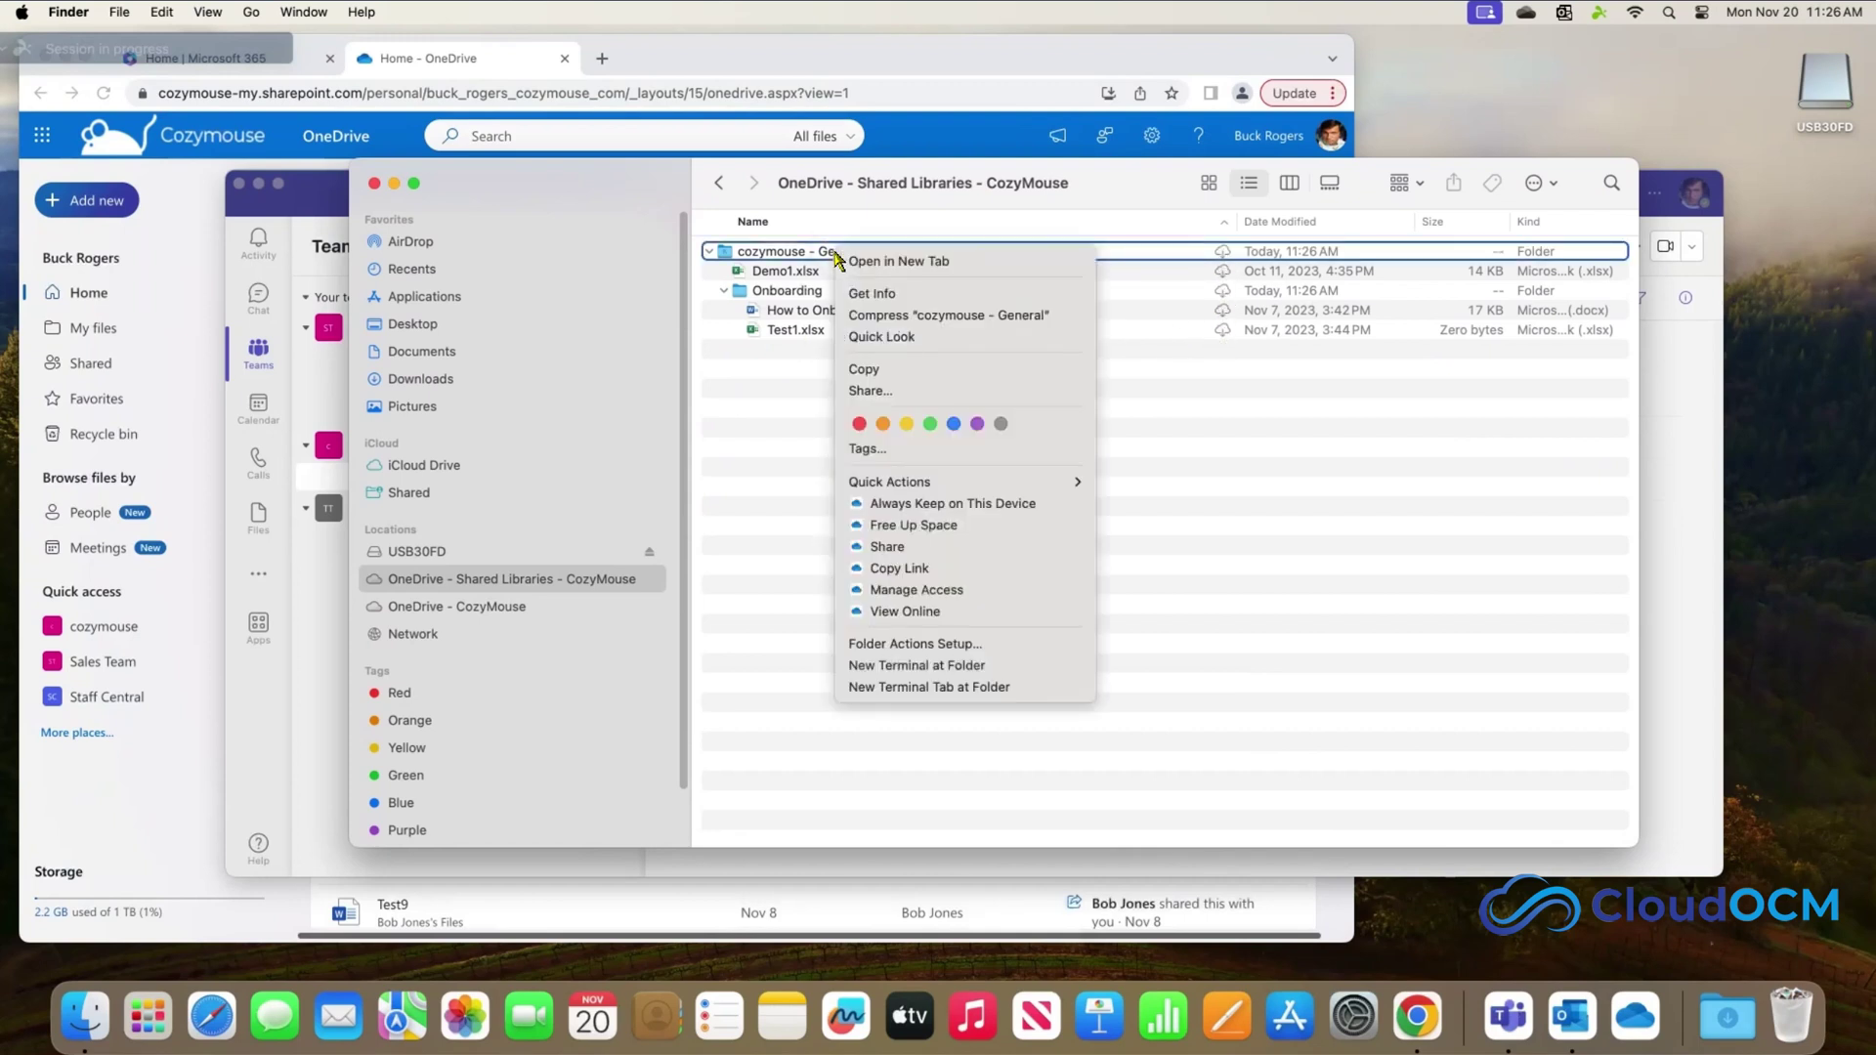
pyautogui.click(949, 504)
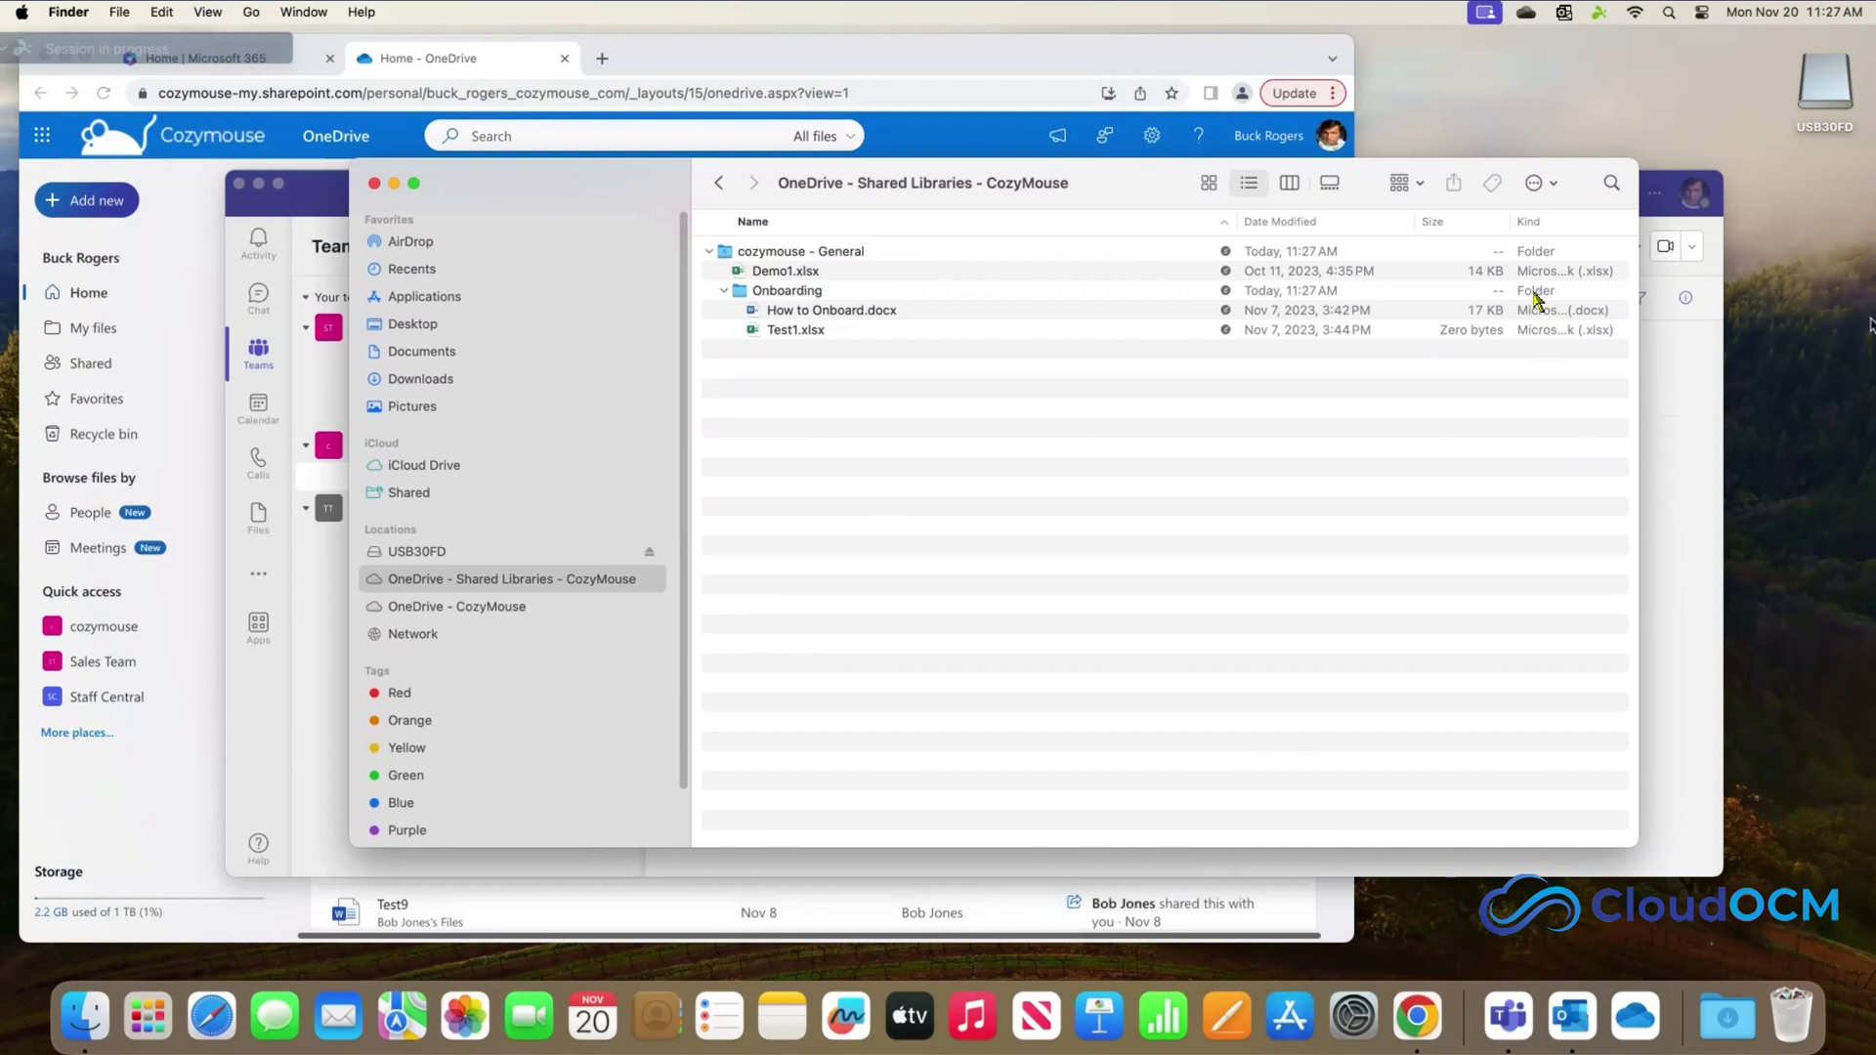
# - Open the OneDrive preferences from Finder, review the syncing locations in the account settings and close them
pyautogui.click(1529, 13)
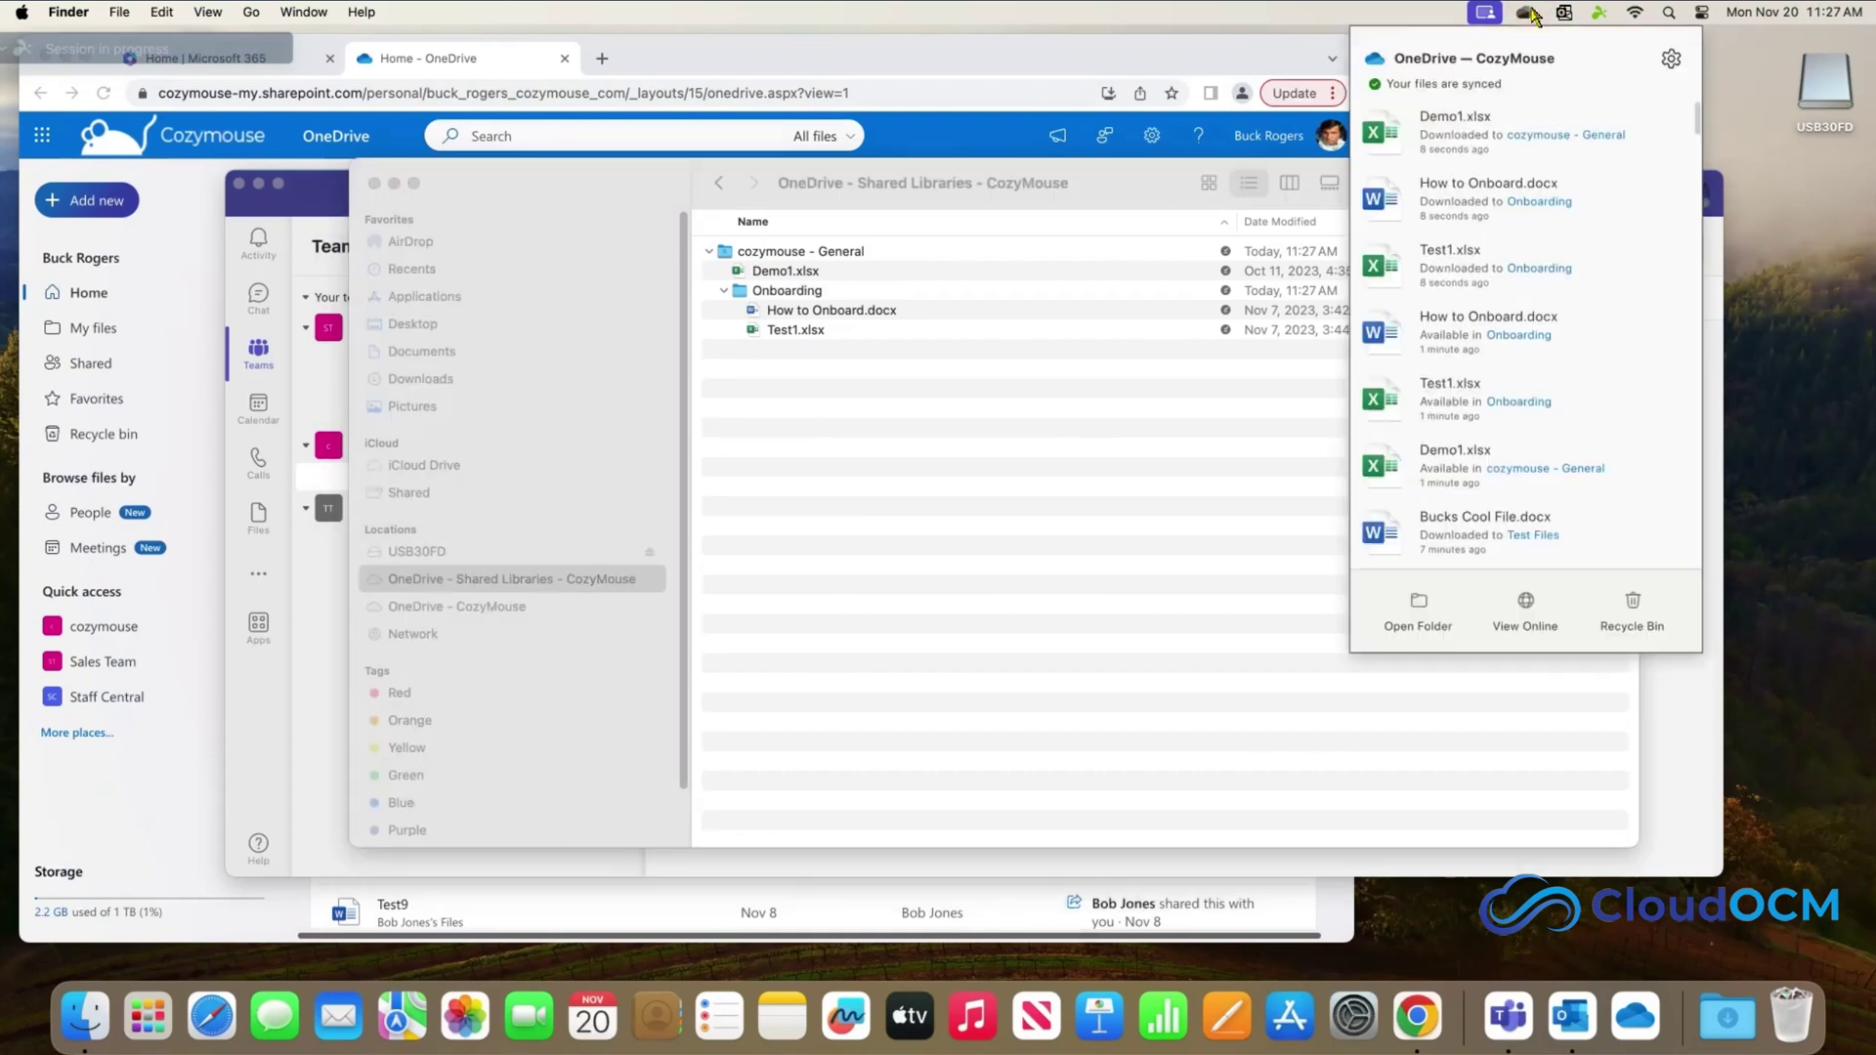
pyautogui.click(1672, 60)
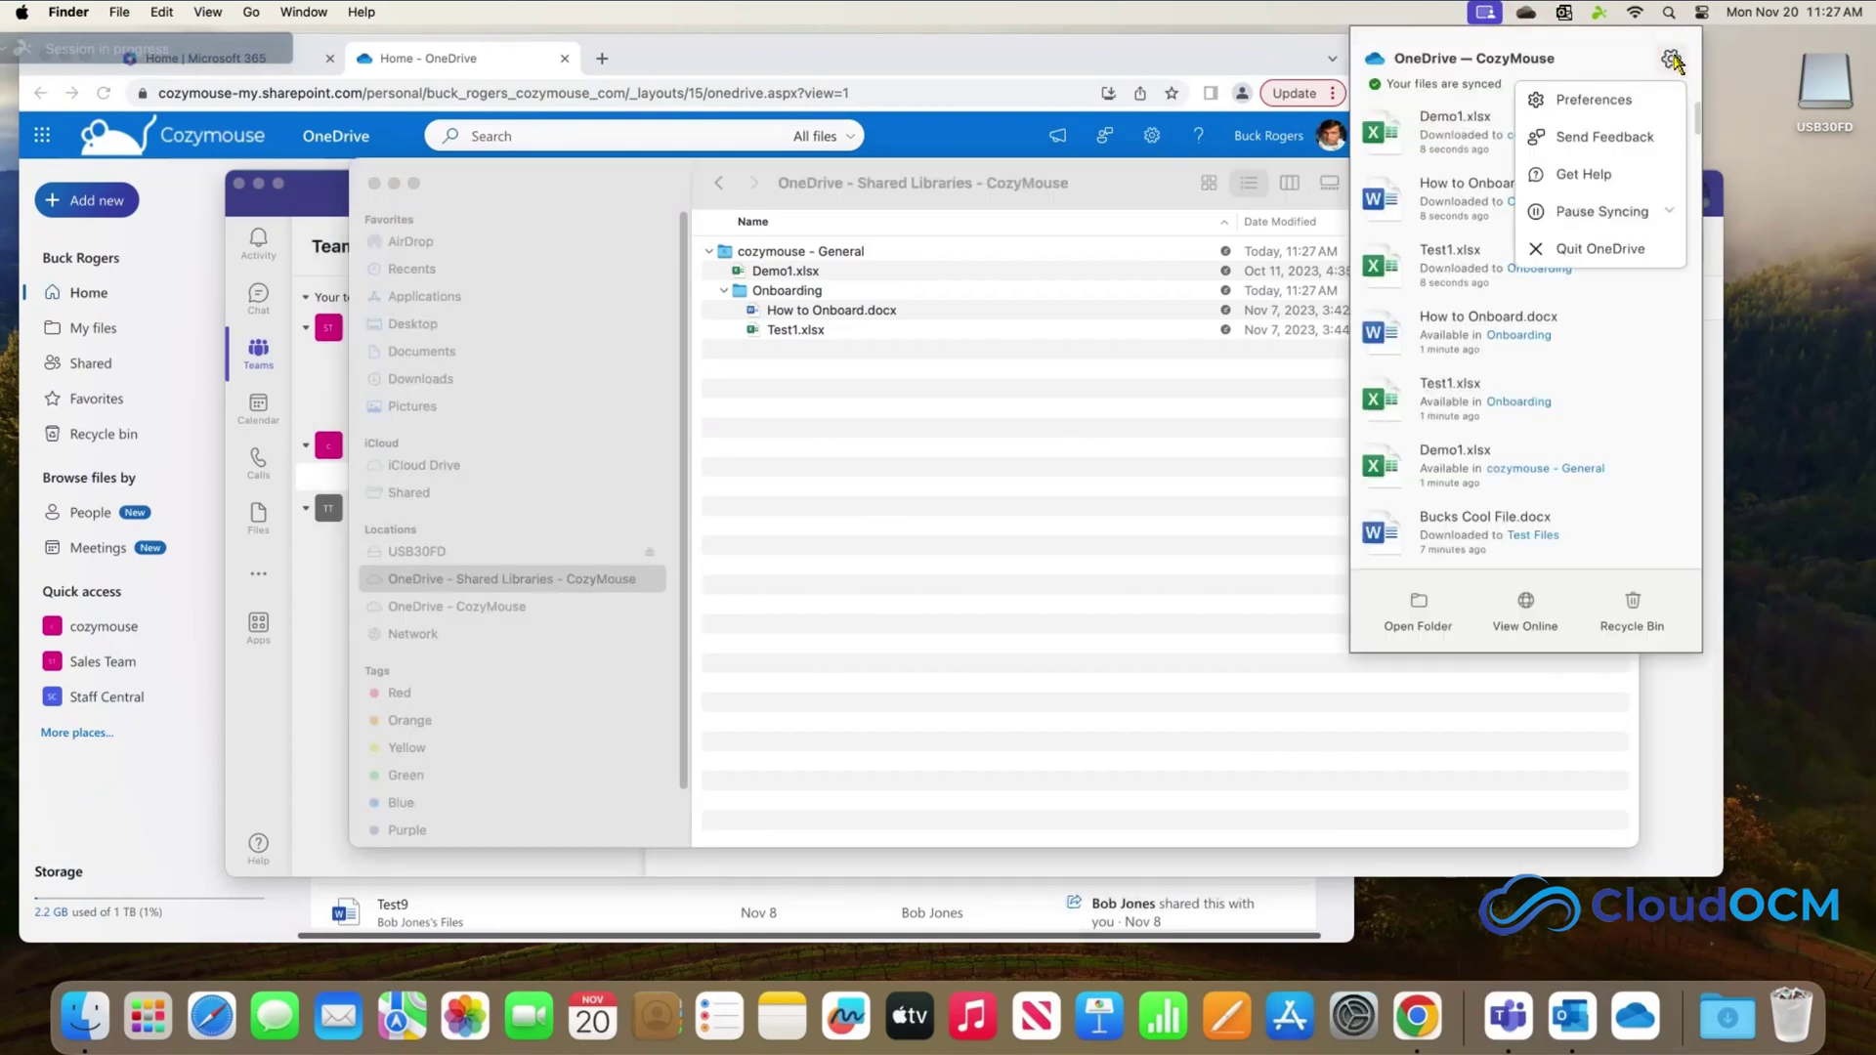
pyautogui.click(1632, 102)
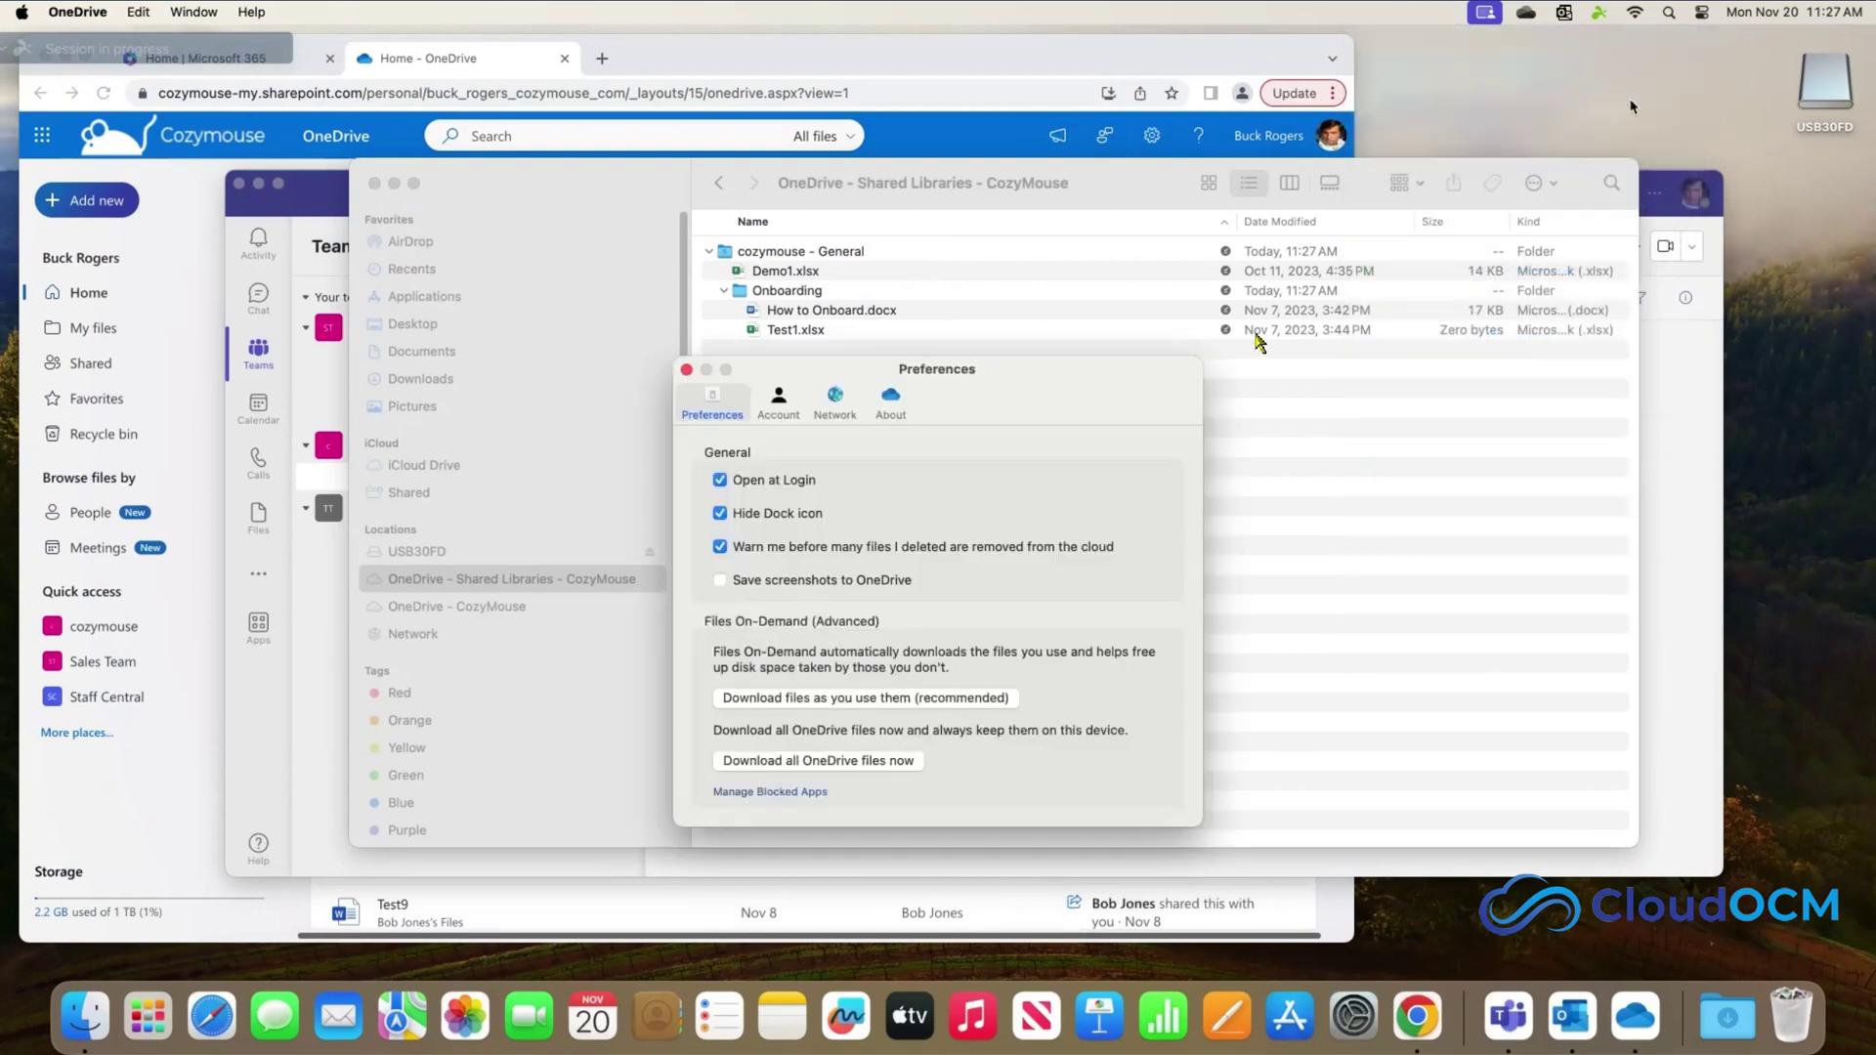
pyautogui.click(779, 401)
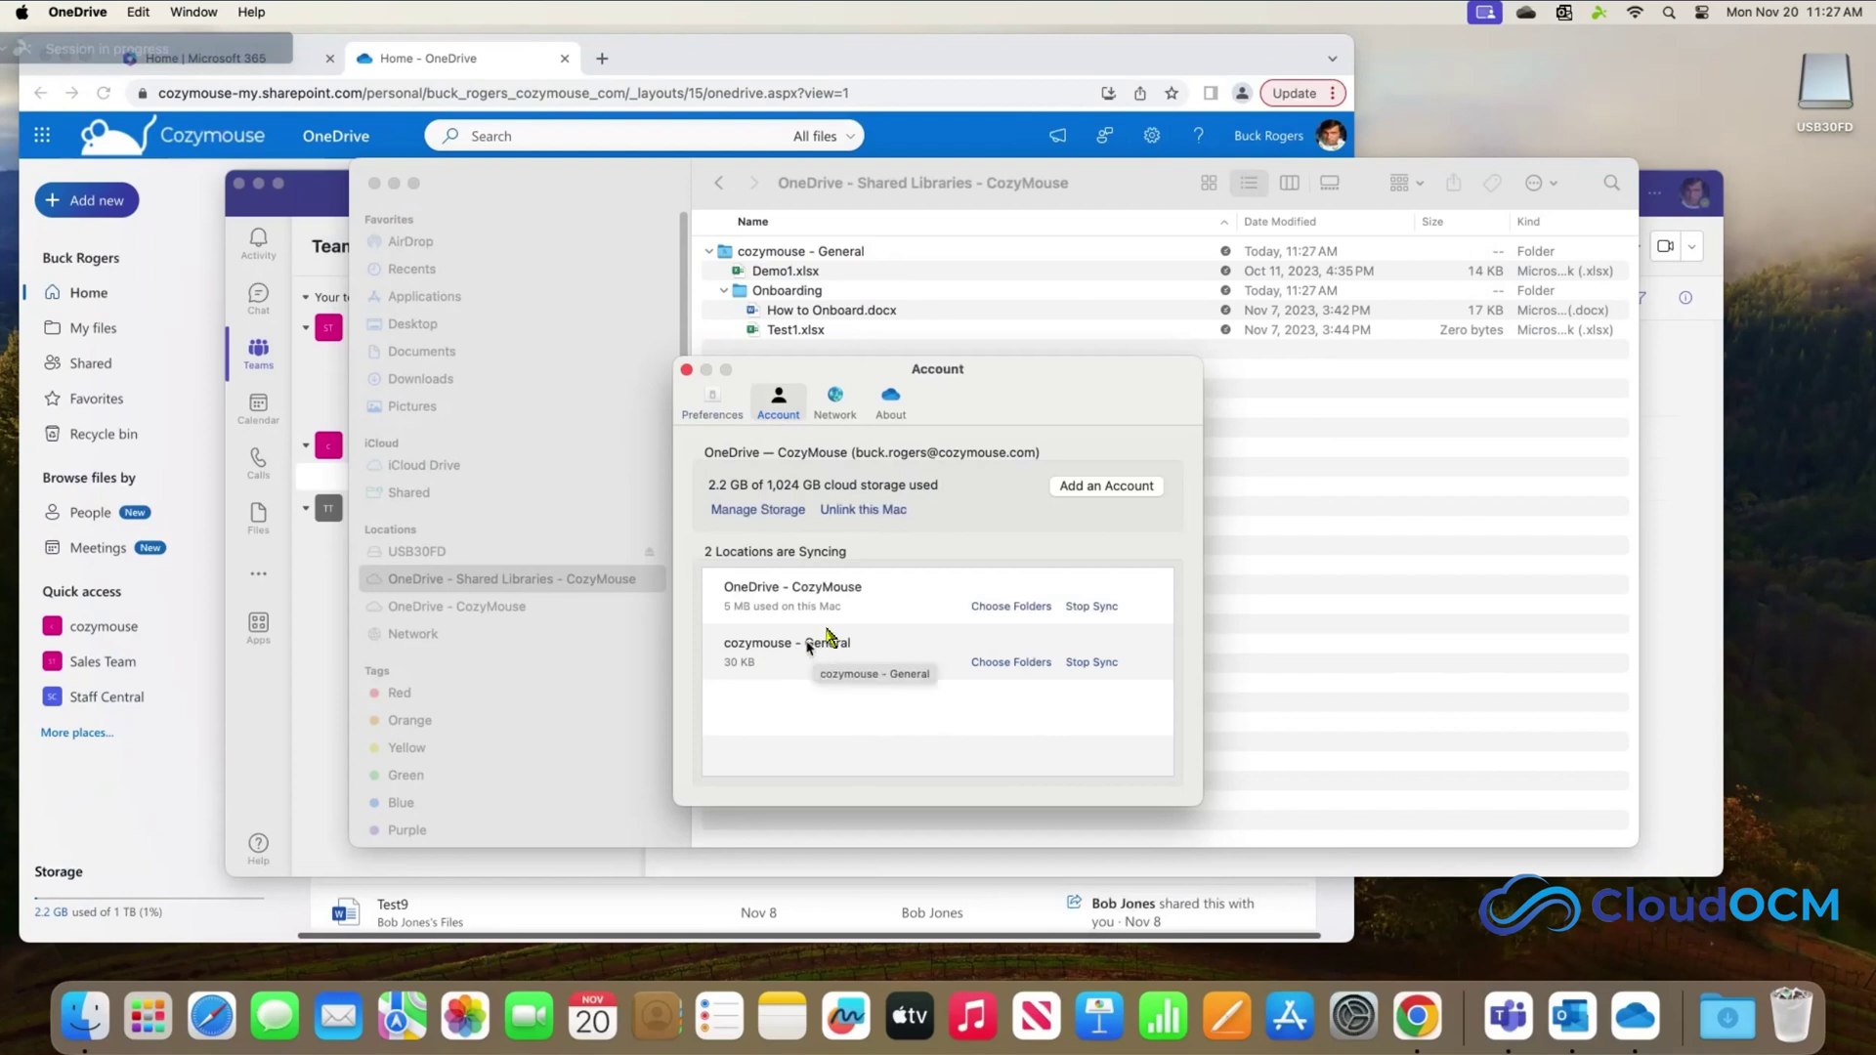
pyautogui.click(686, 371)
# - Switch to Microsoft Teams, sync the files of Test Team 3's General channel, dismiss the sync notice and return to Finder
pyautogui.click(321, 721)
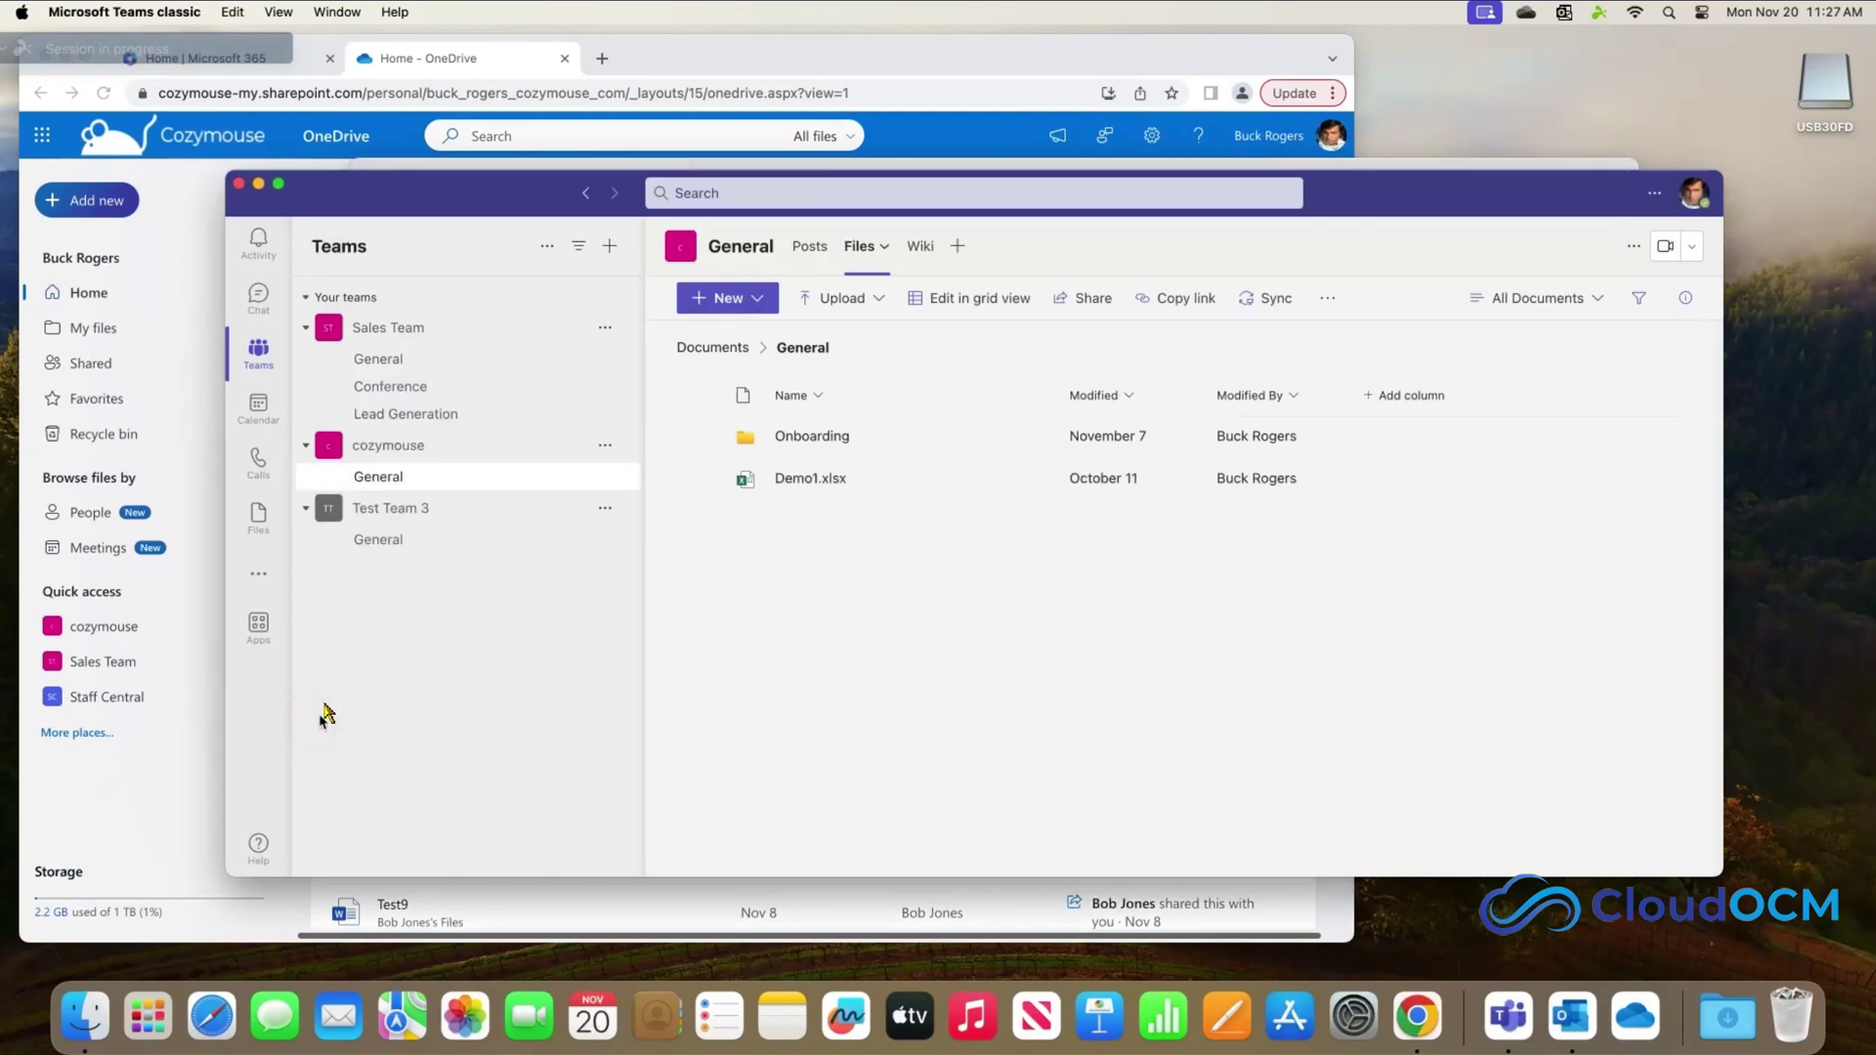
pyautogui.click(380, 541)
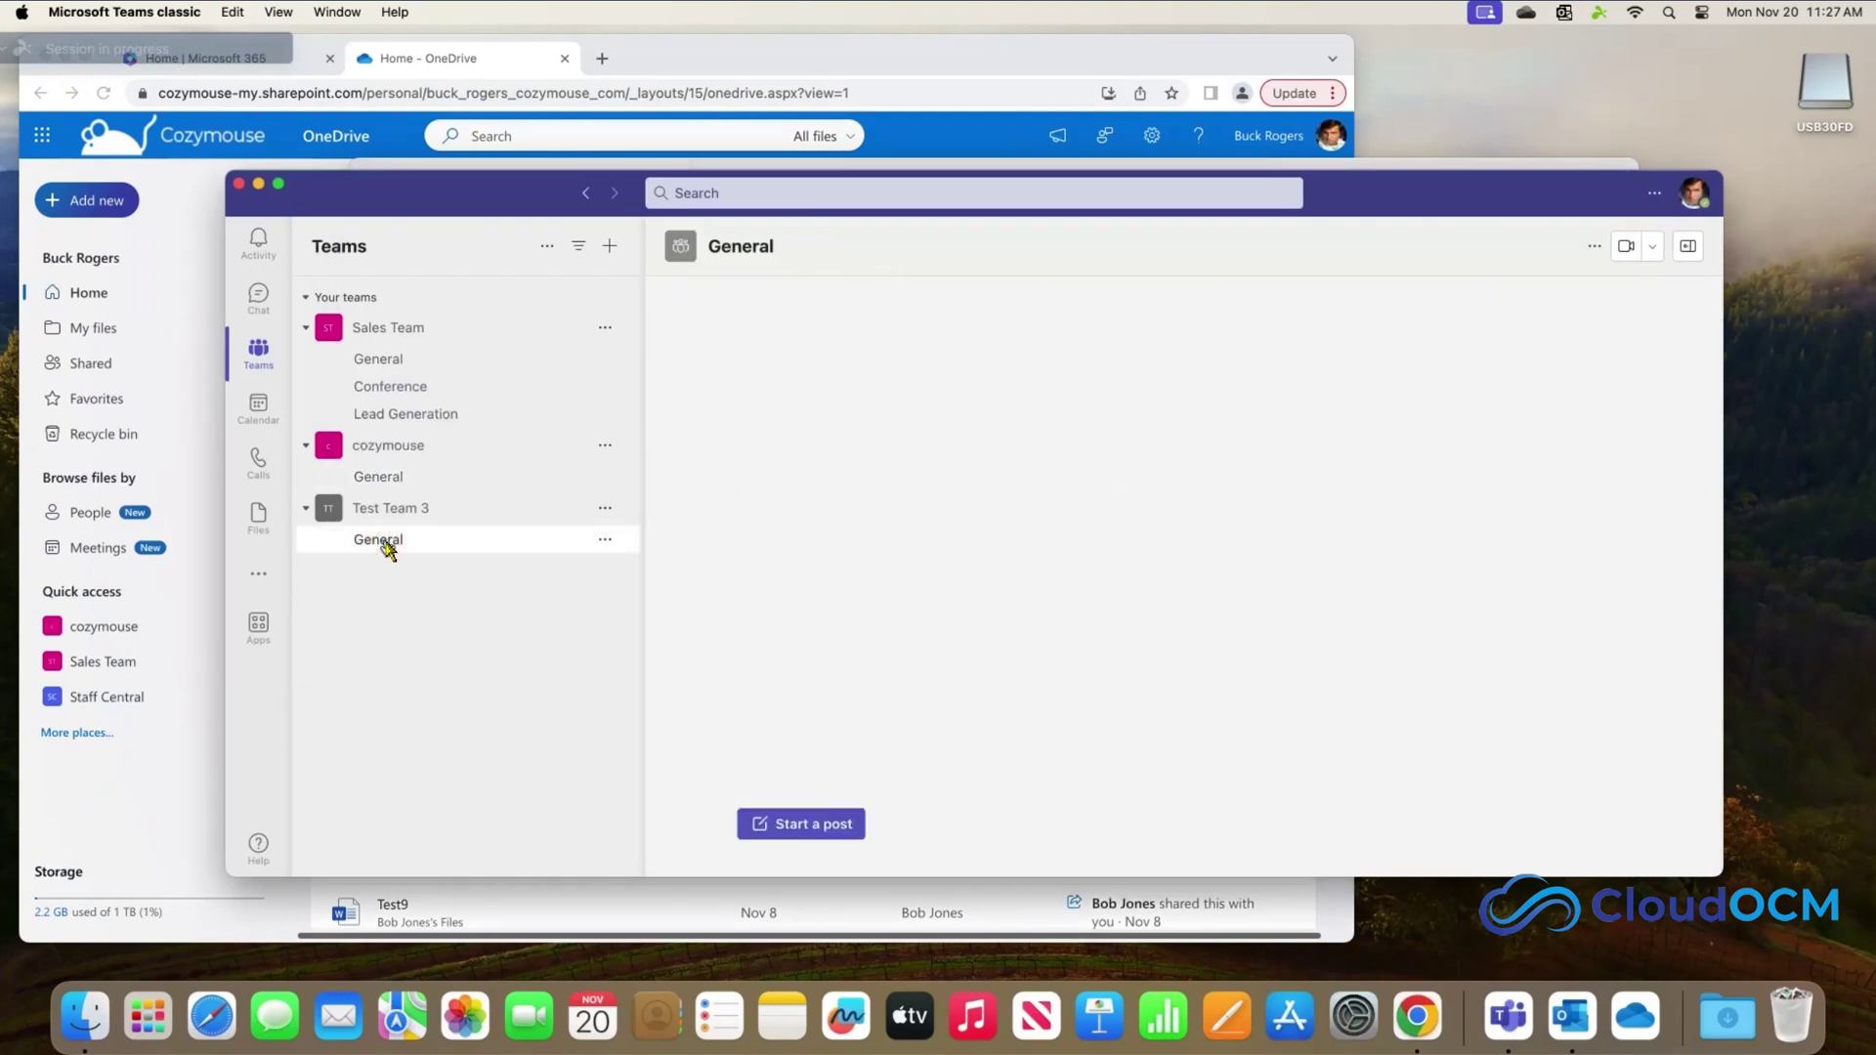
pyautogui.click(859, 247)
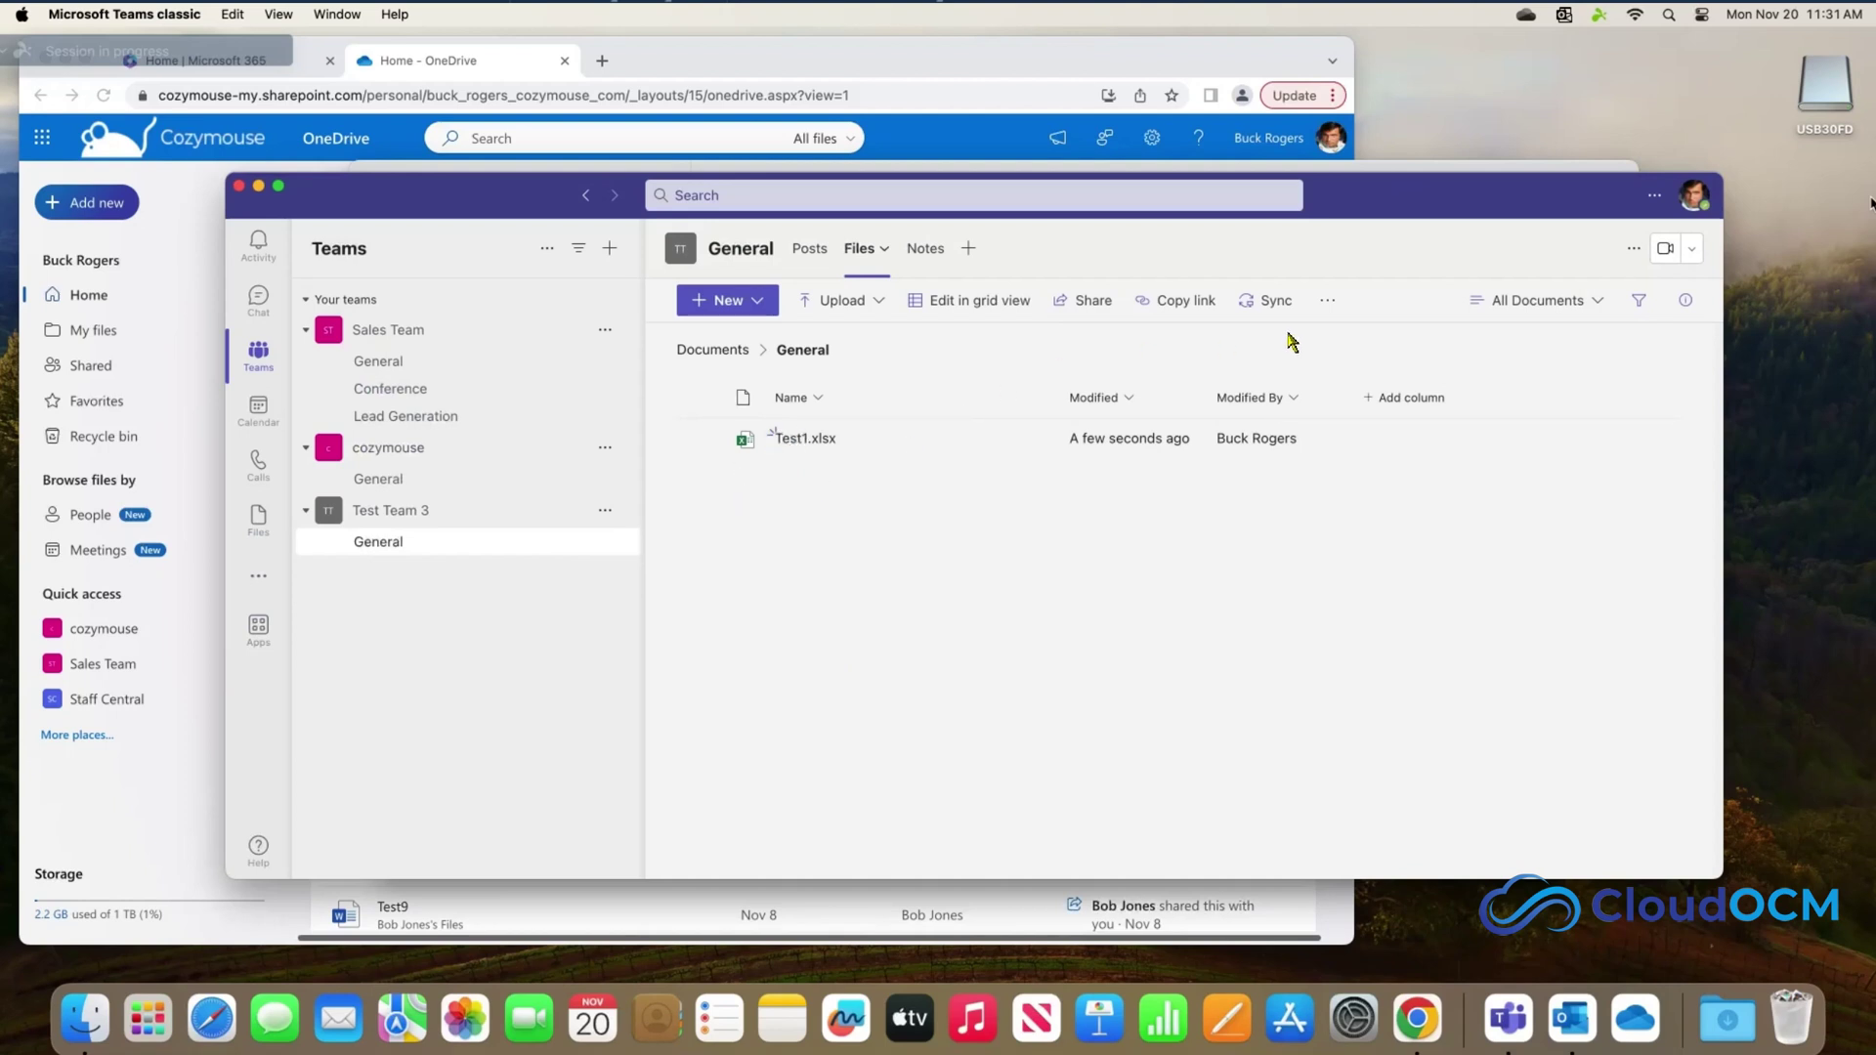
pyautogui.click(1269, 303)
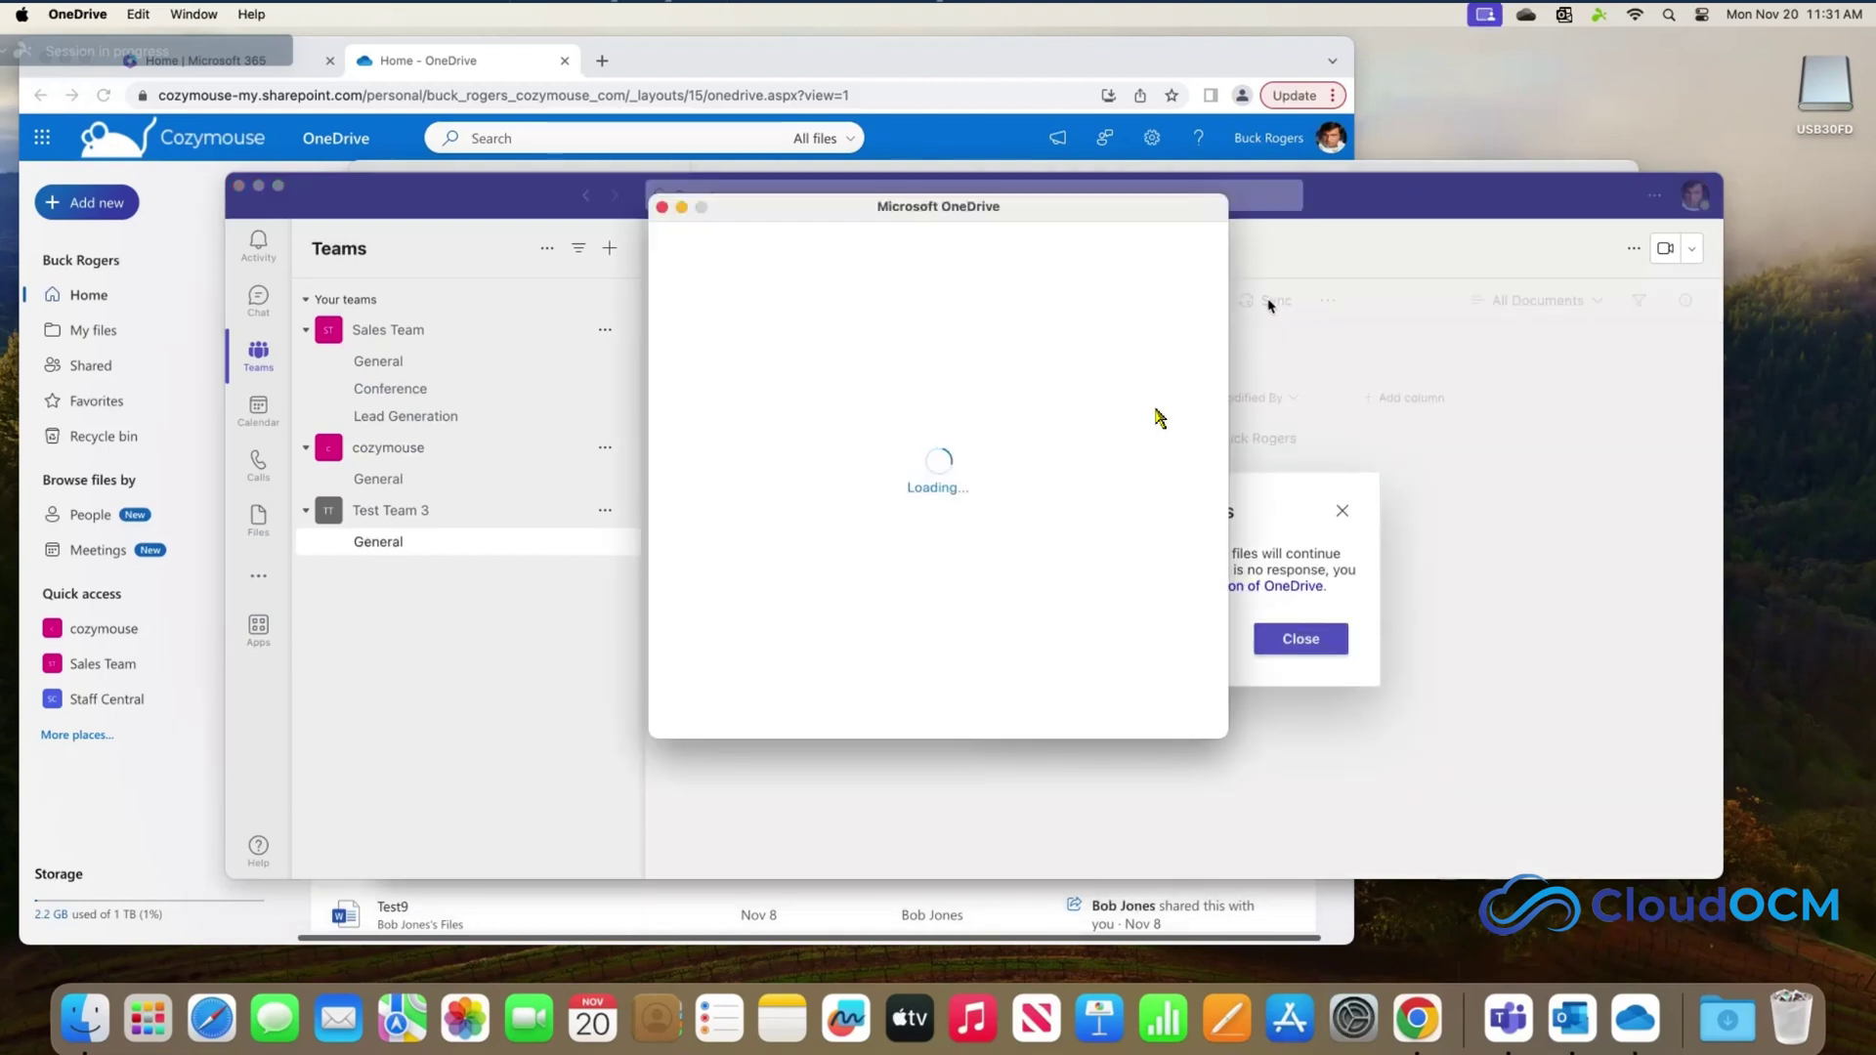
pyautogui.click(1308, 645)
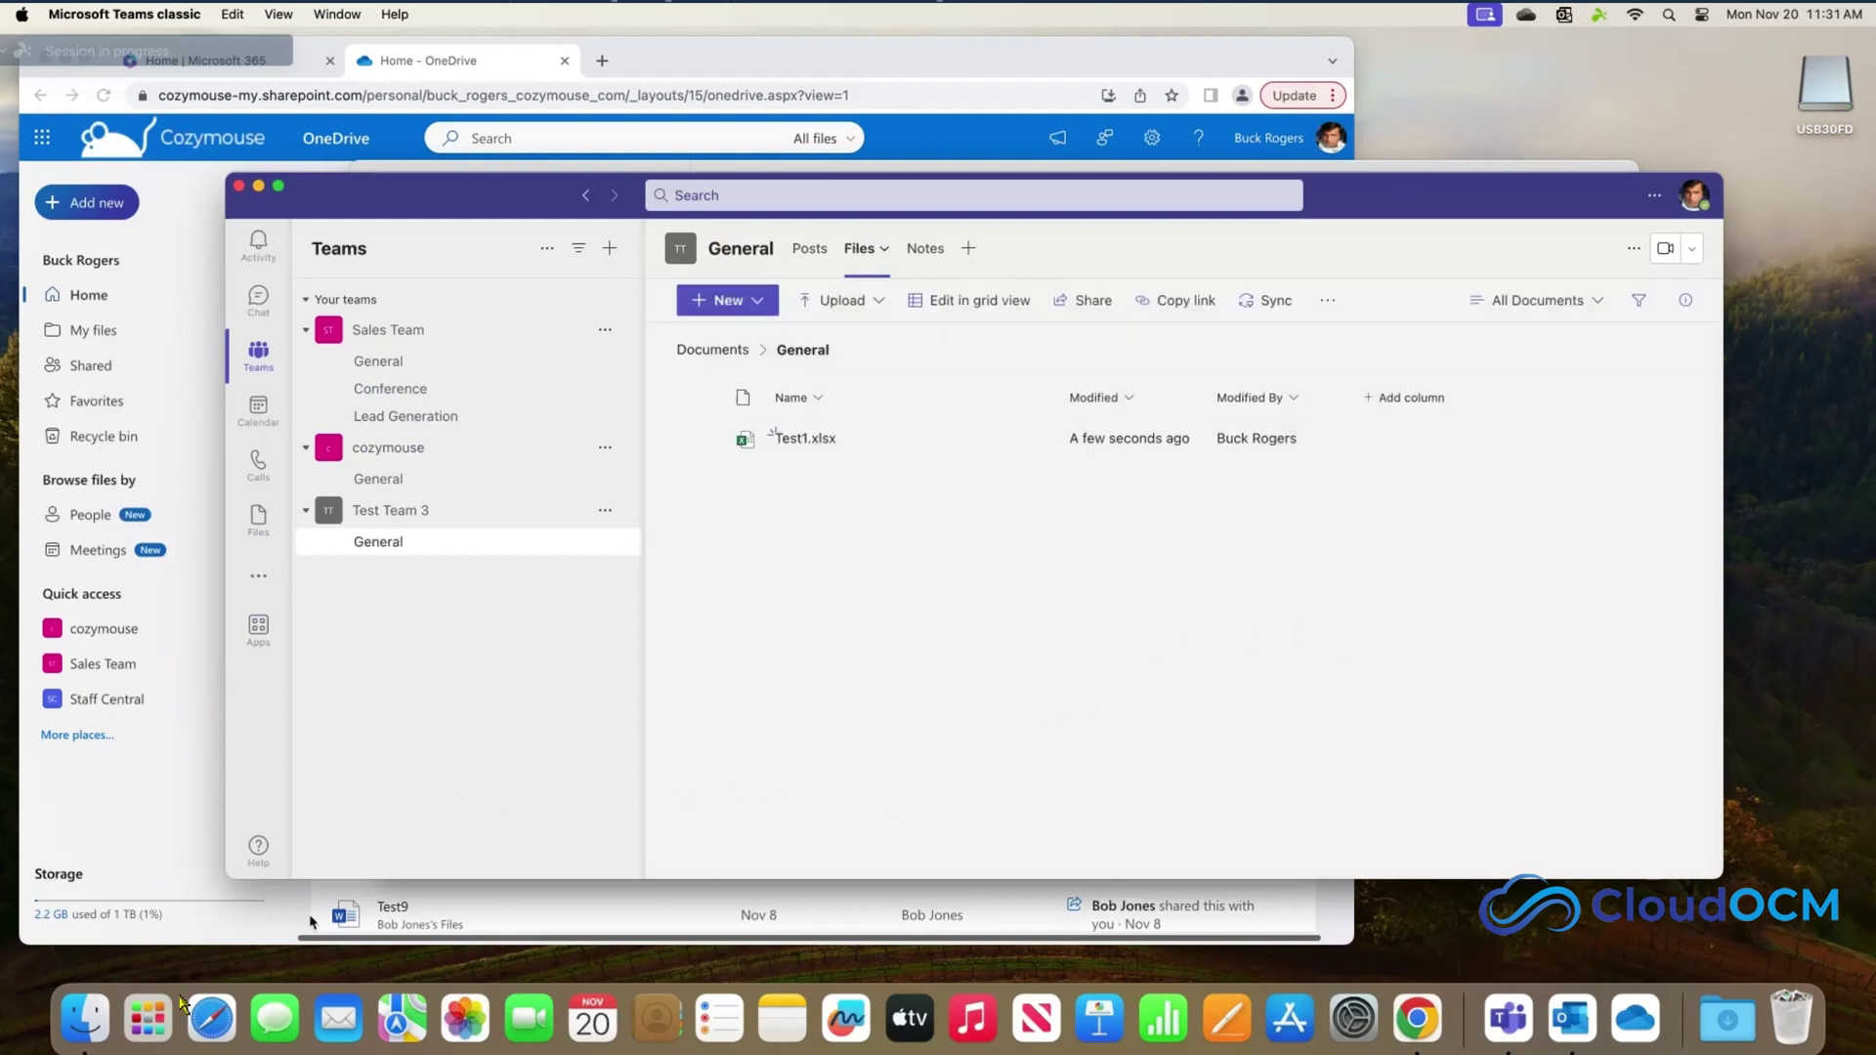
pyautogui.click(85, 1018)
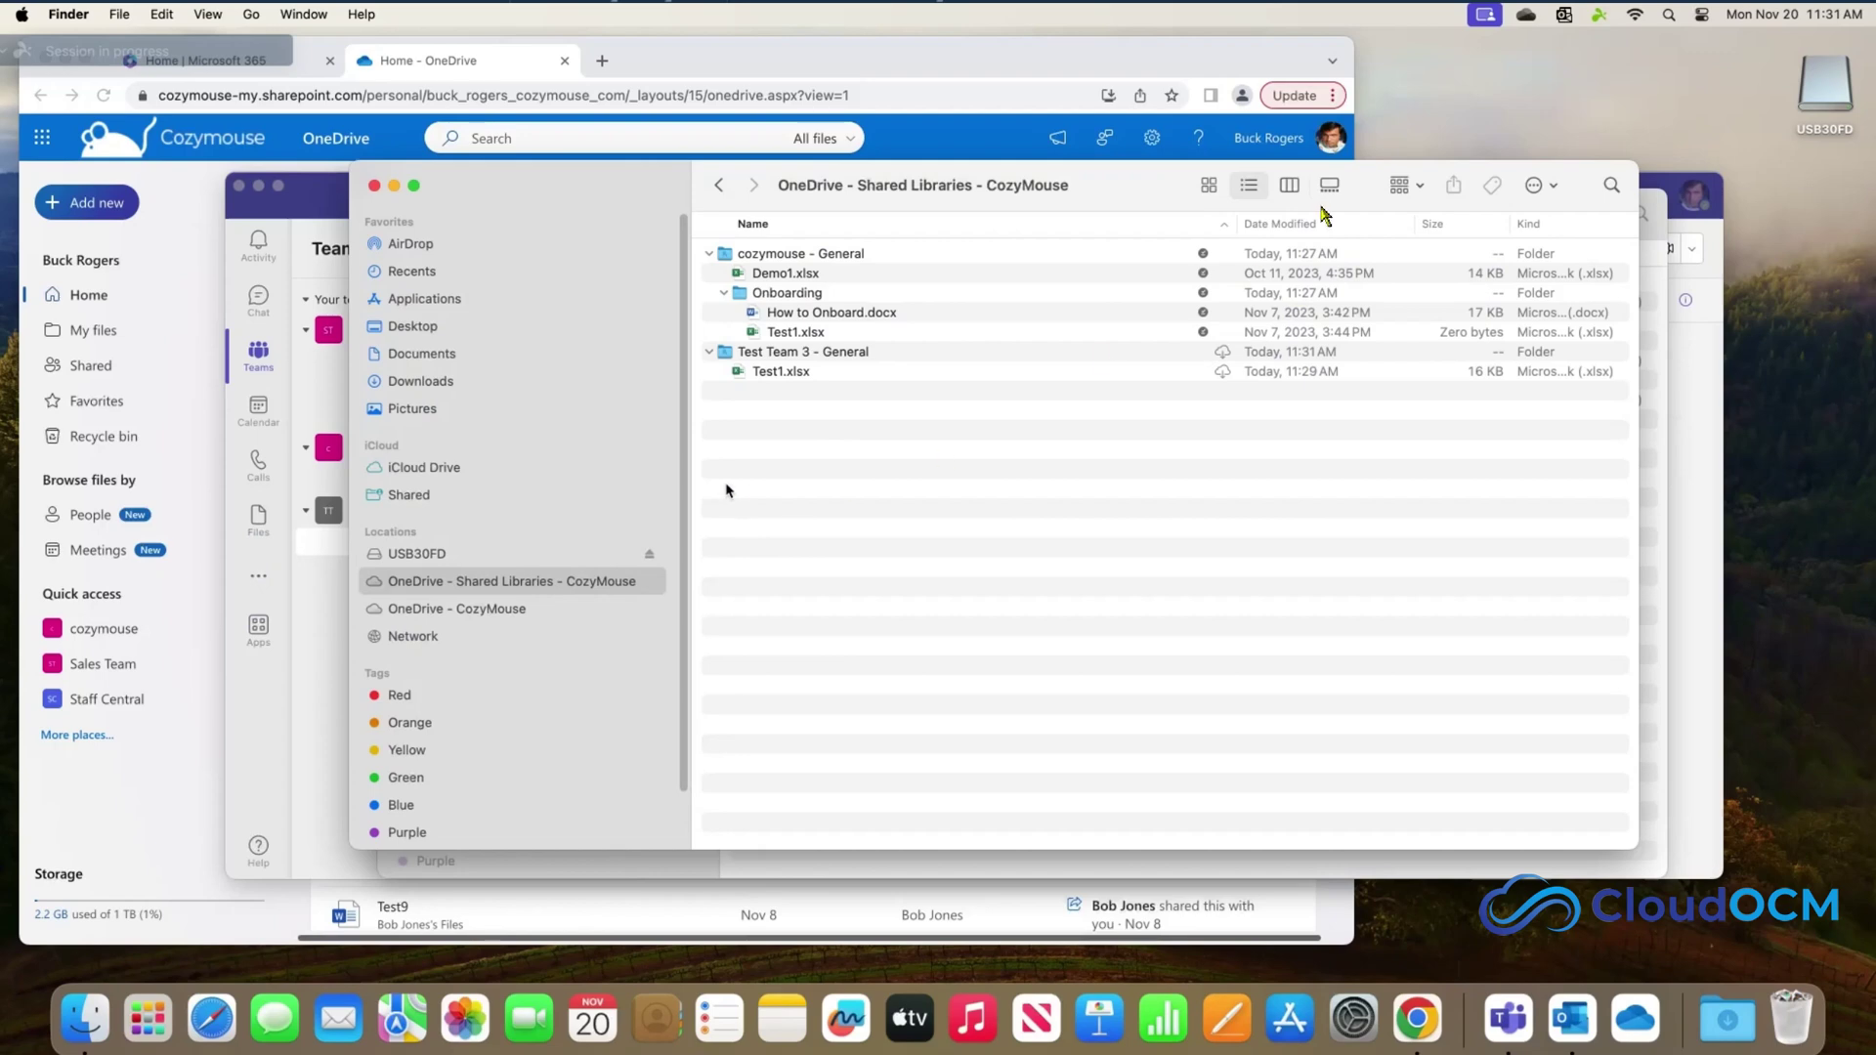
# - Open the OneDrive account settings, move the window clear of the file list and stop syncing Test Team 3 - General
pyautogui.click(1526, 16)
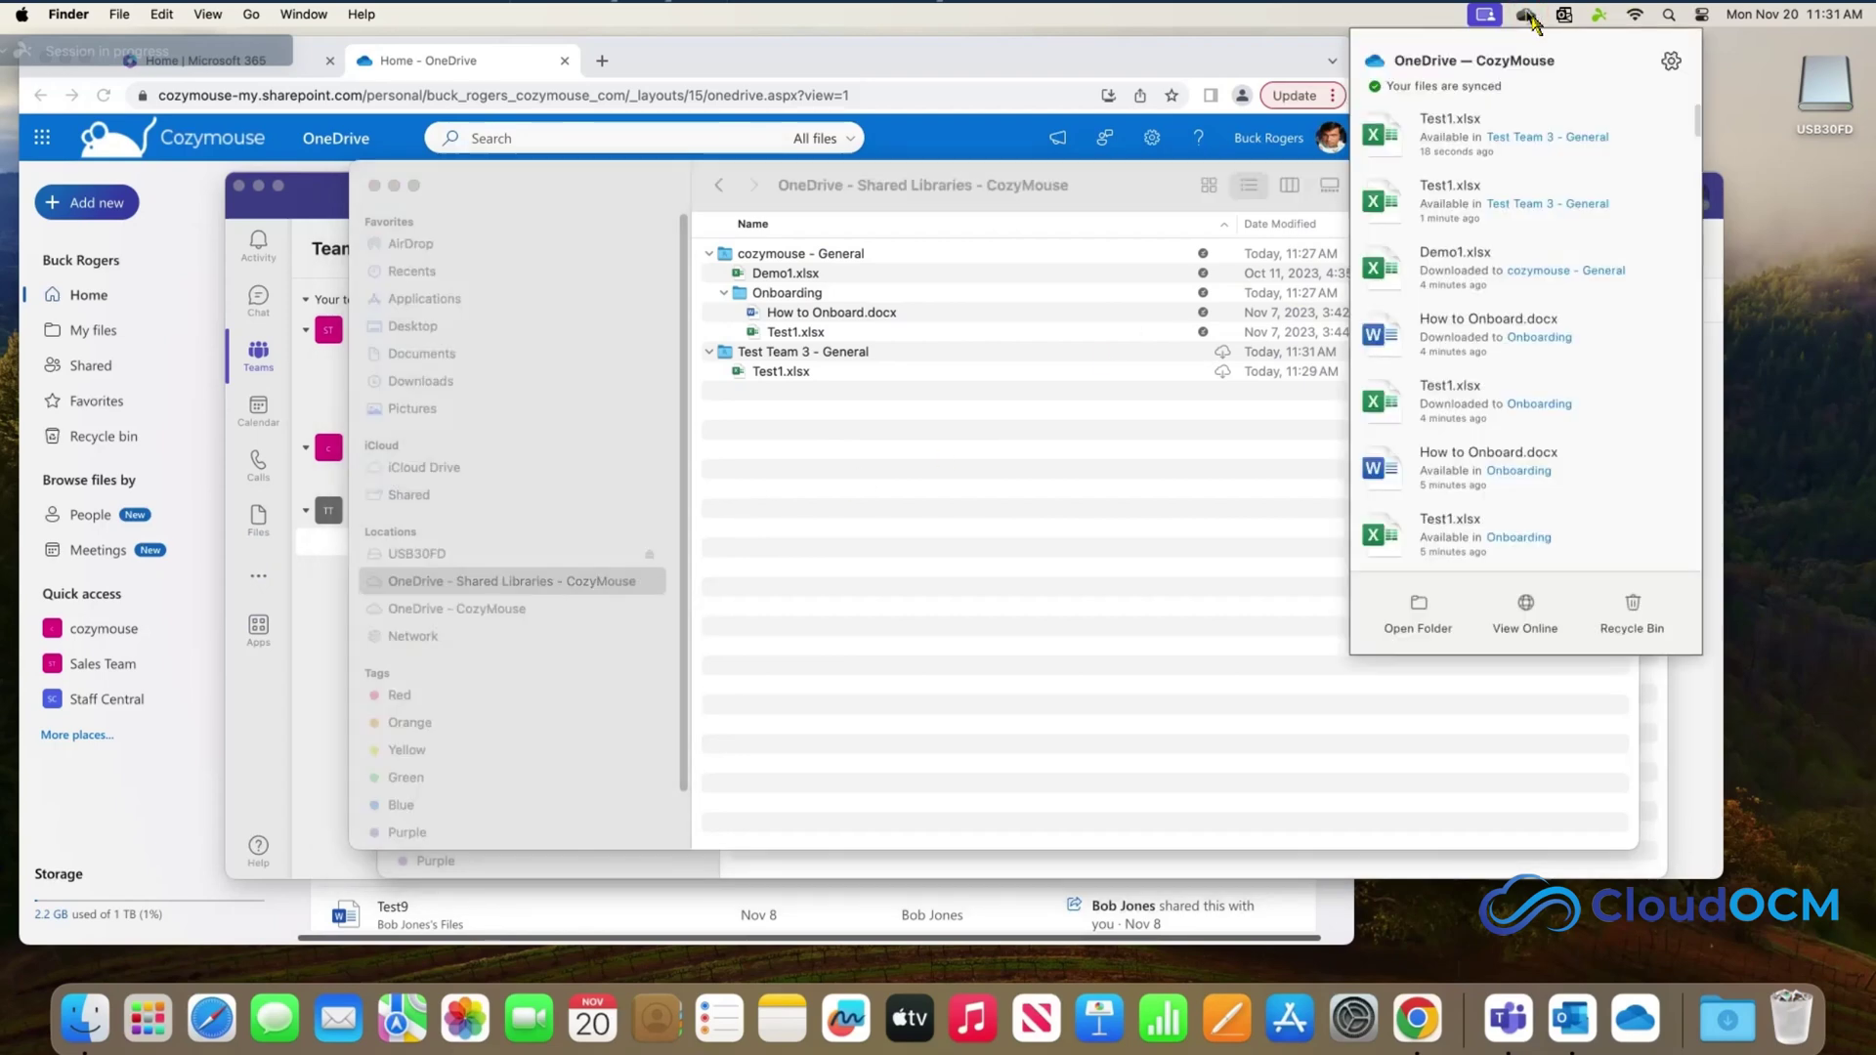
pyautogui.click(1671, 61)
pyautogui.click(1591, 103)
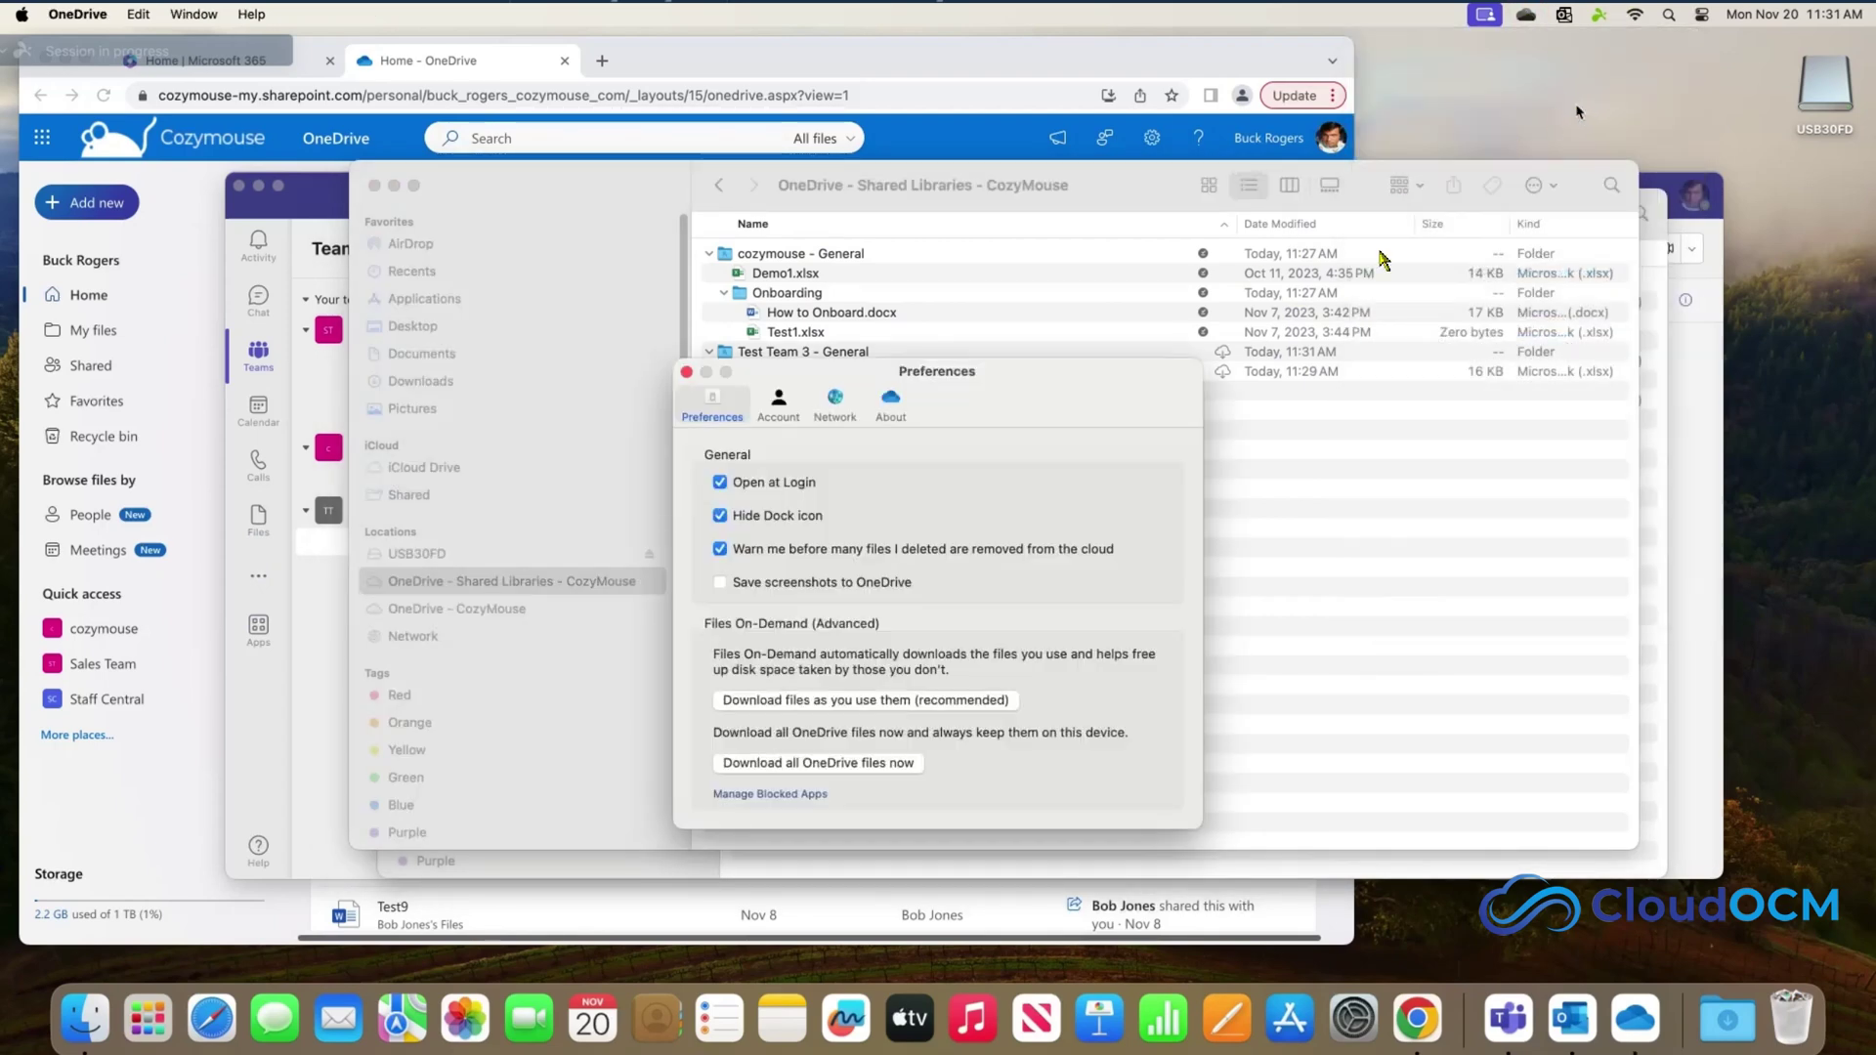
pyautogui.click(779, 408)
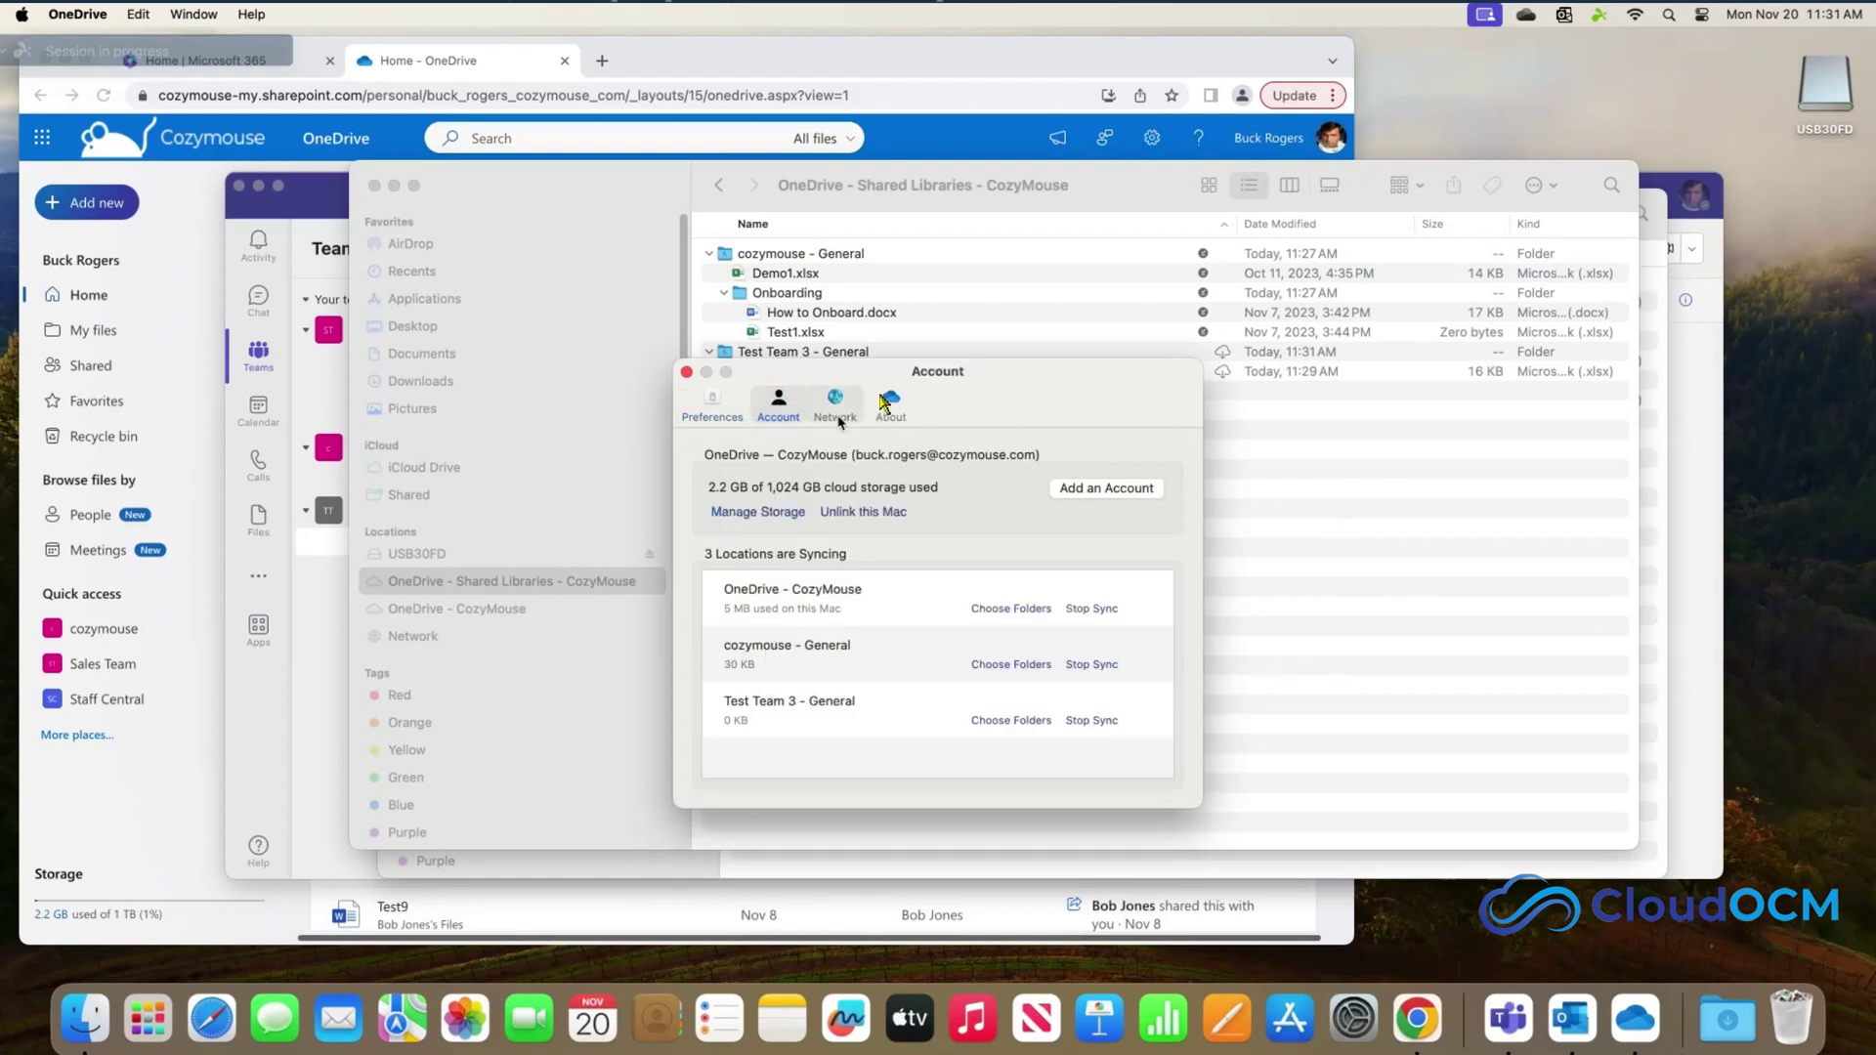
pyautogui.moveTo(883, 370); pyautogui.dragTo(990, 463)
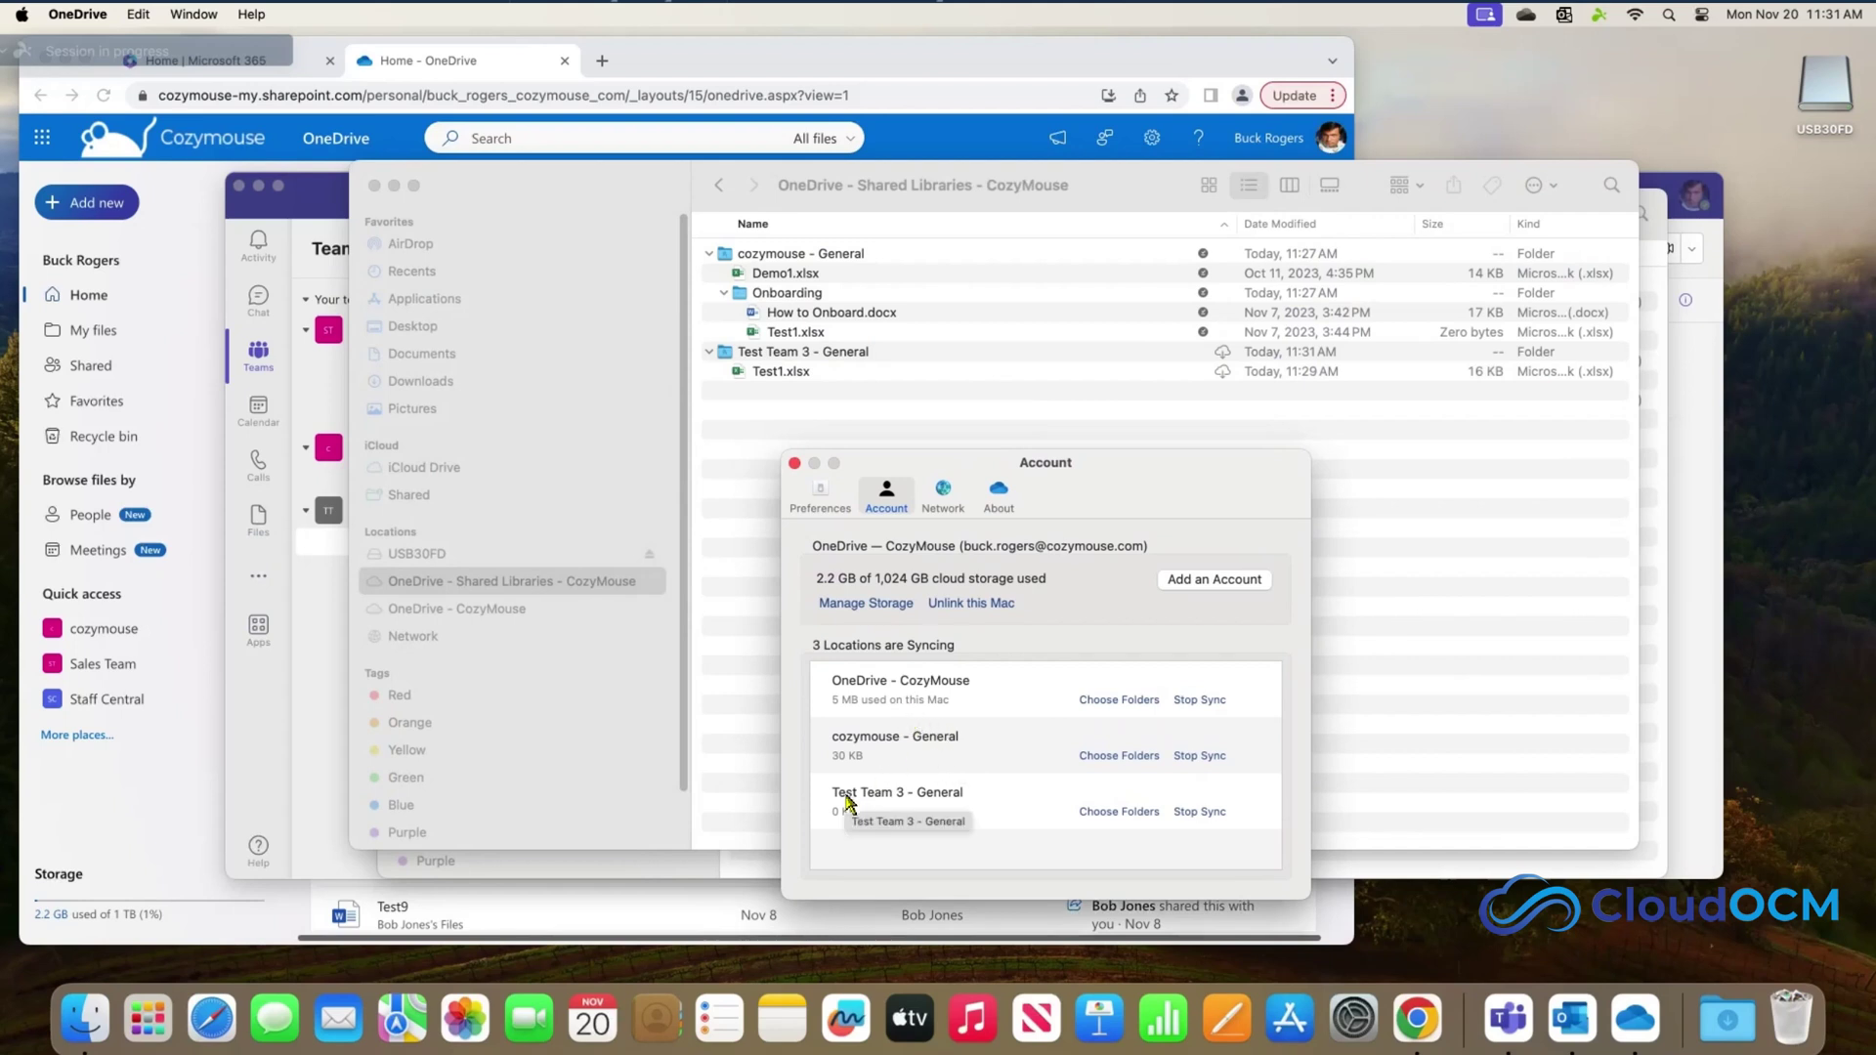
pyautogui.click(1211, 815)
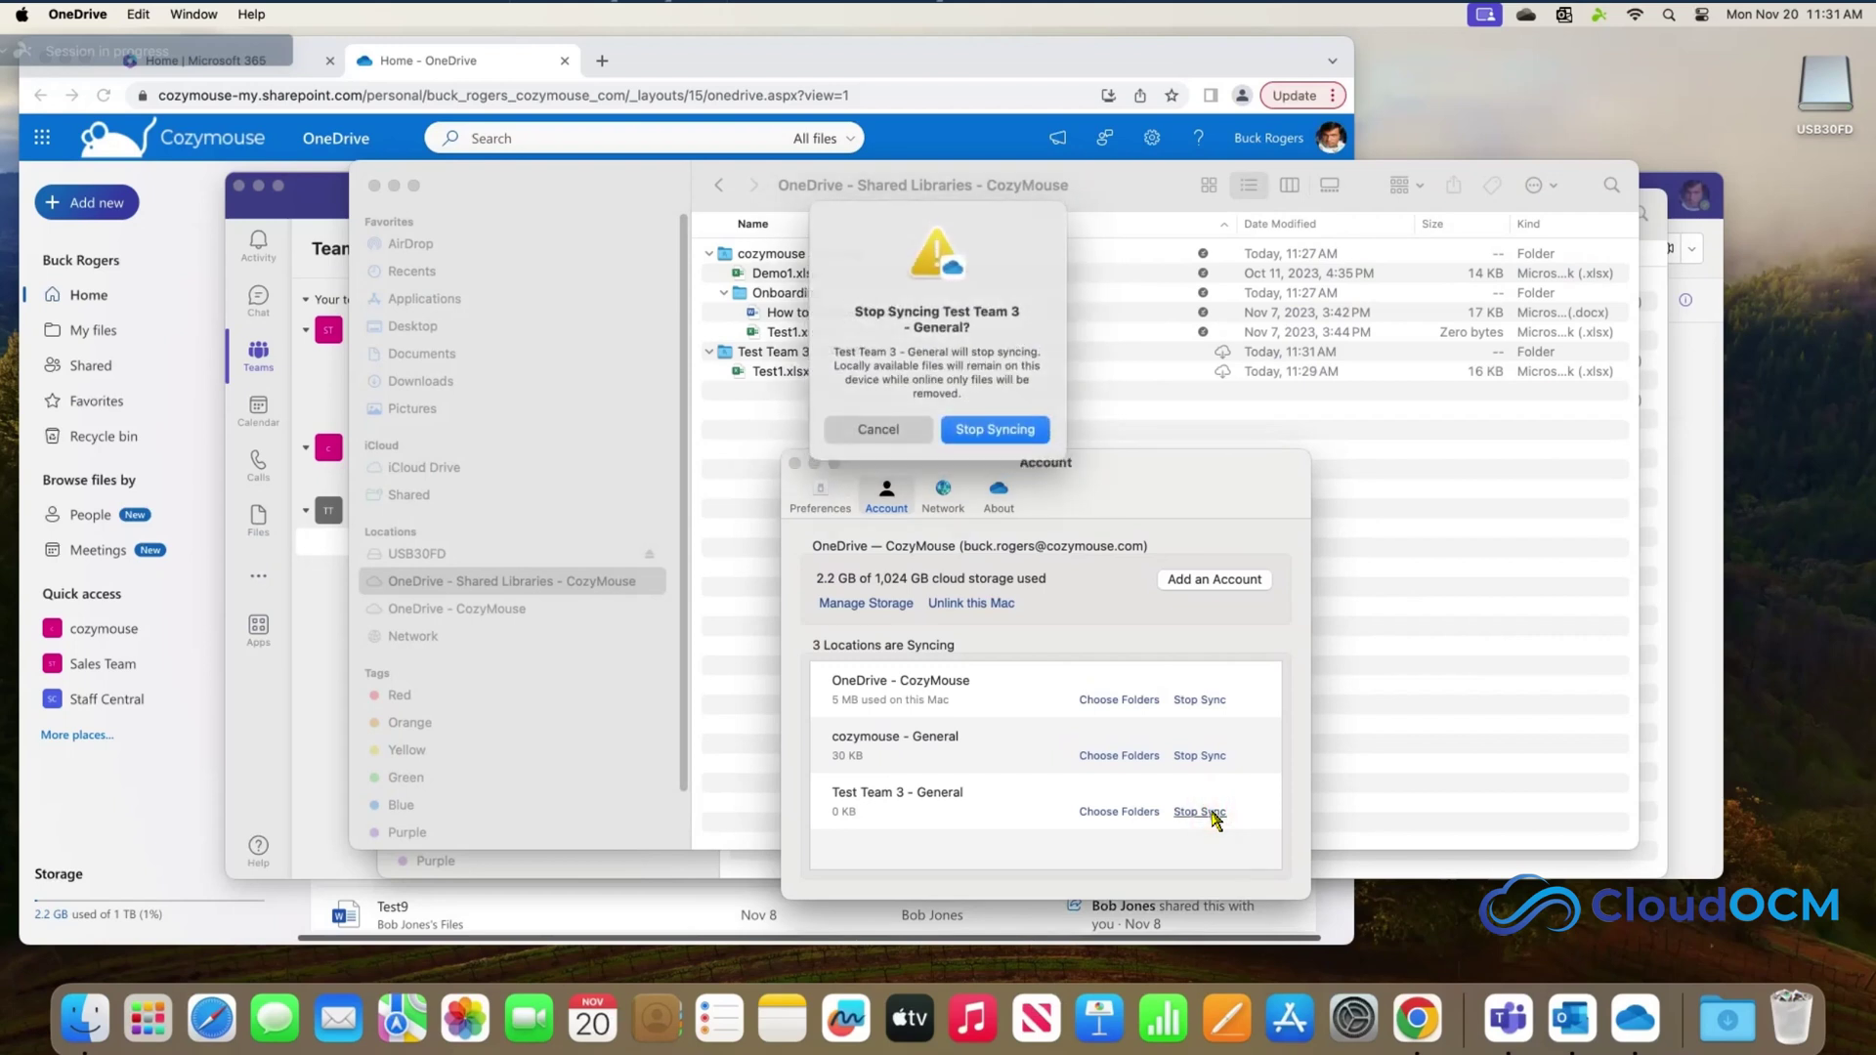
pyautogui.click(994, 430)
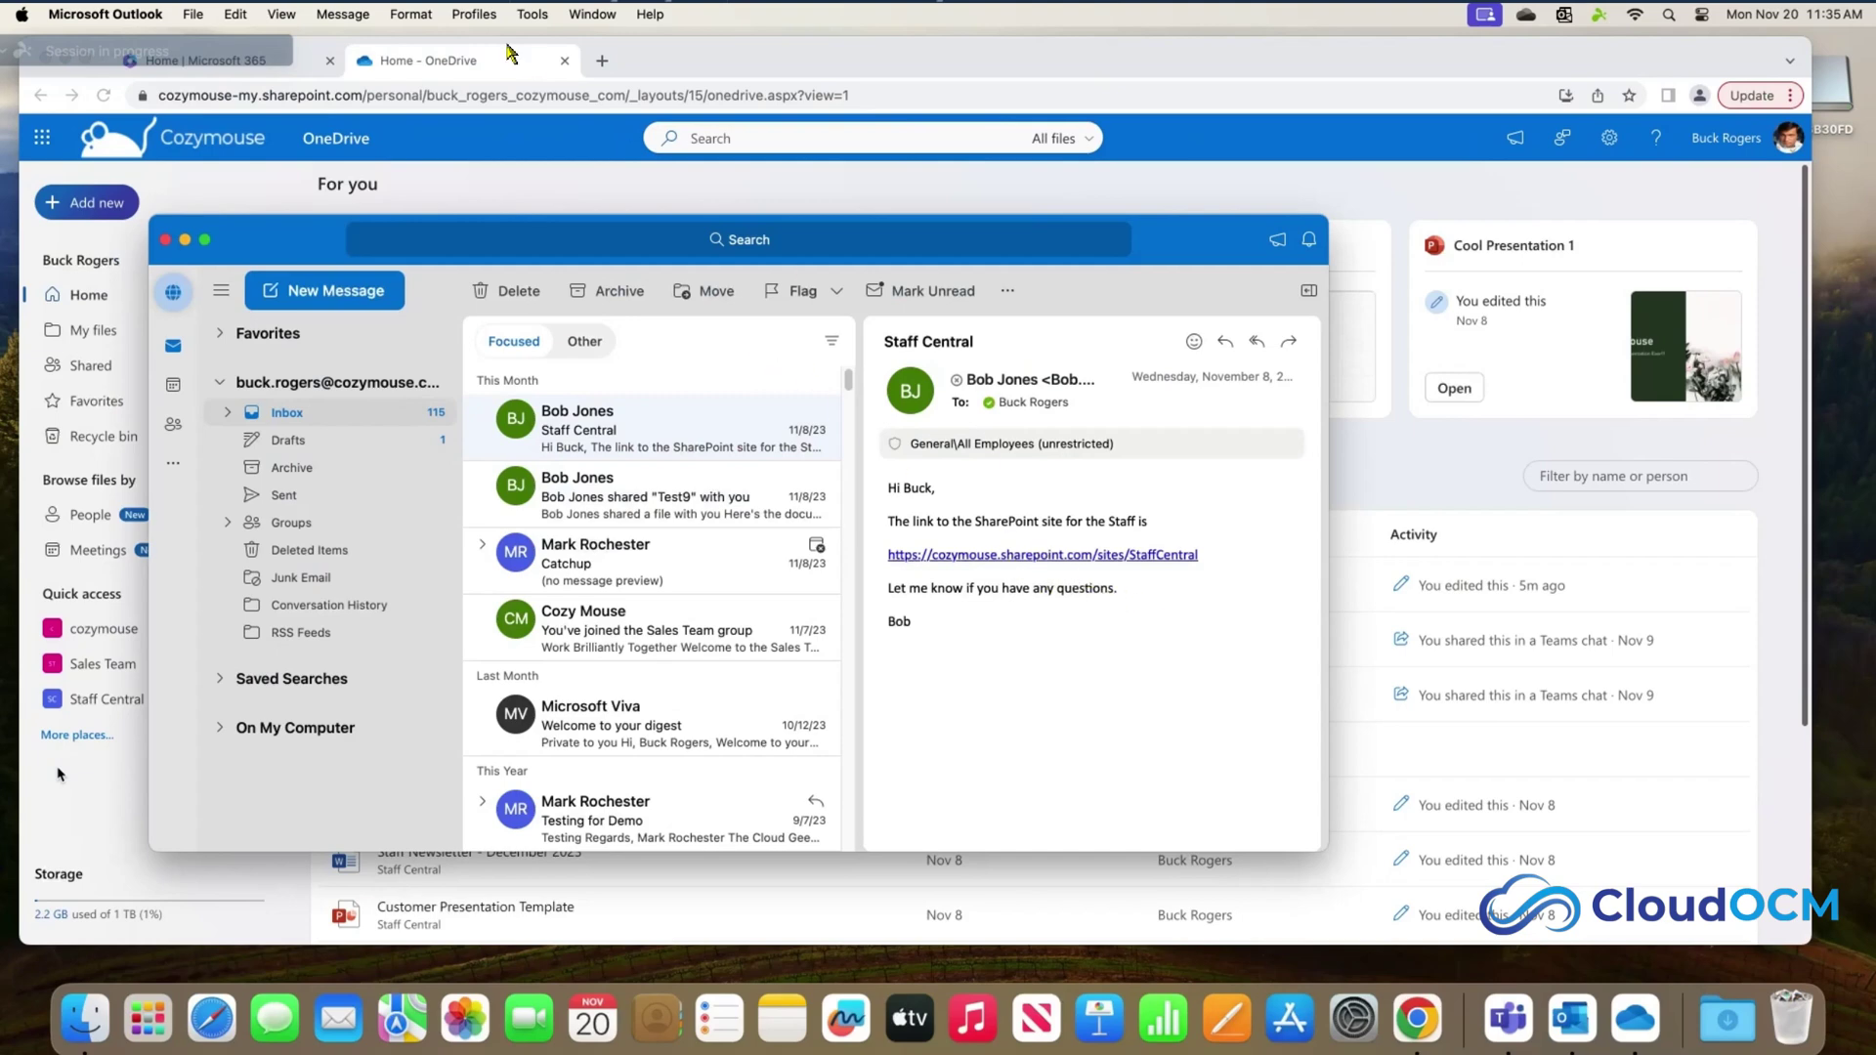
# - Switch to Chrome, open the copied Staff Central SharePoint link in a new tab and go to the site's Documents library
pyautogui.click(603, 62)
pyautogui.rightClick(633, 94)
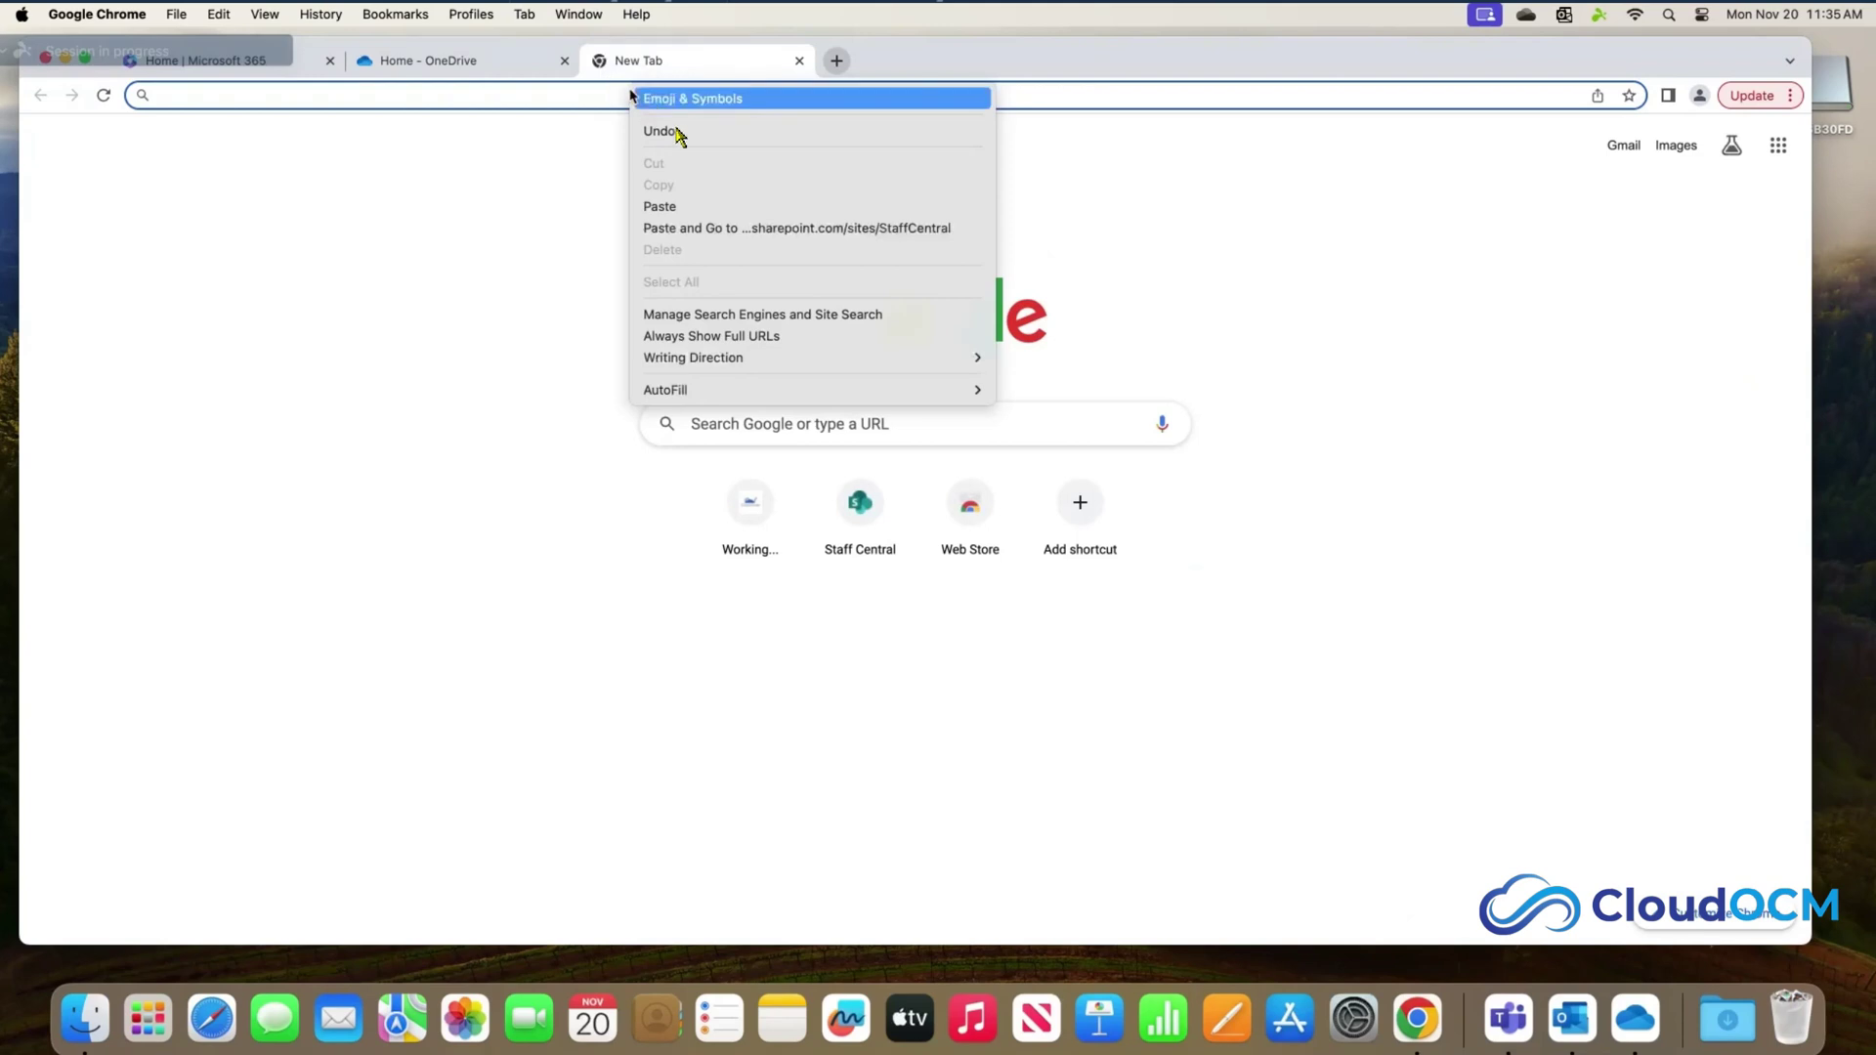
pyautogui.click(713, 231)
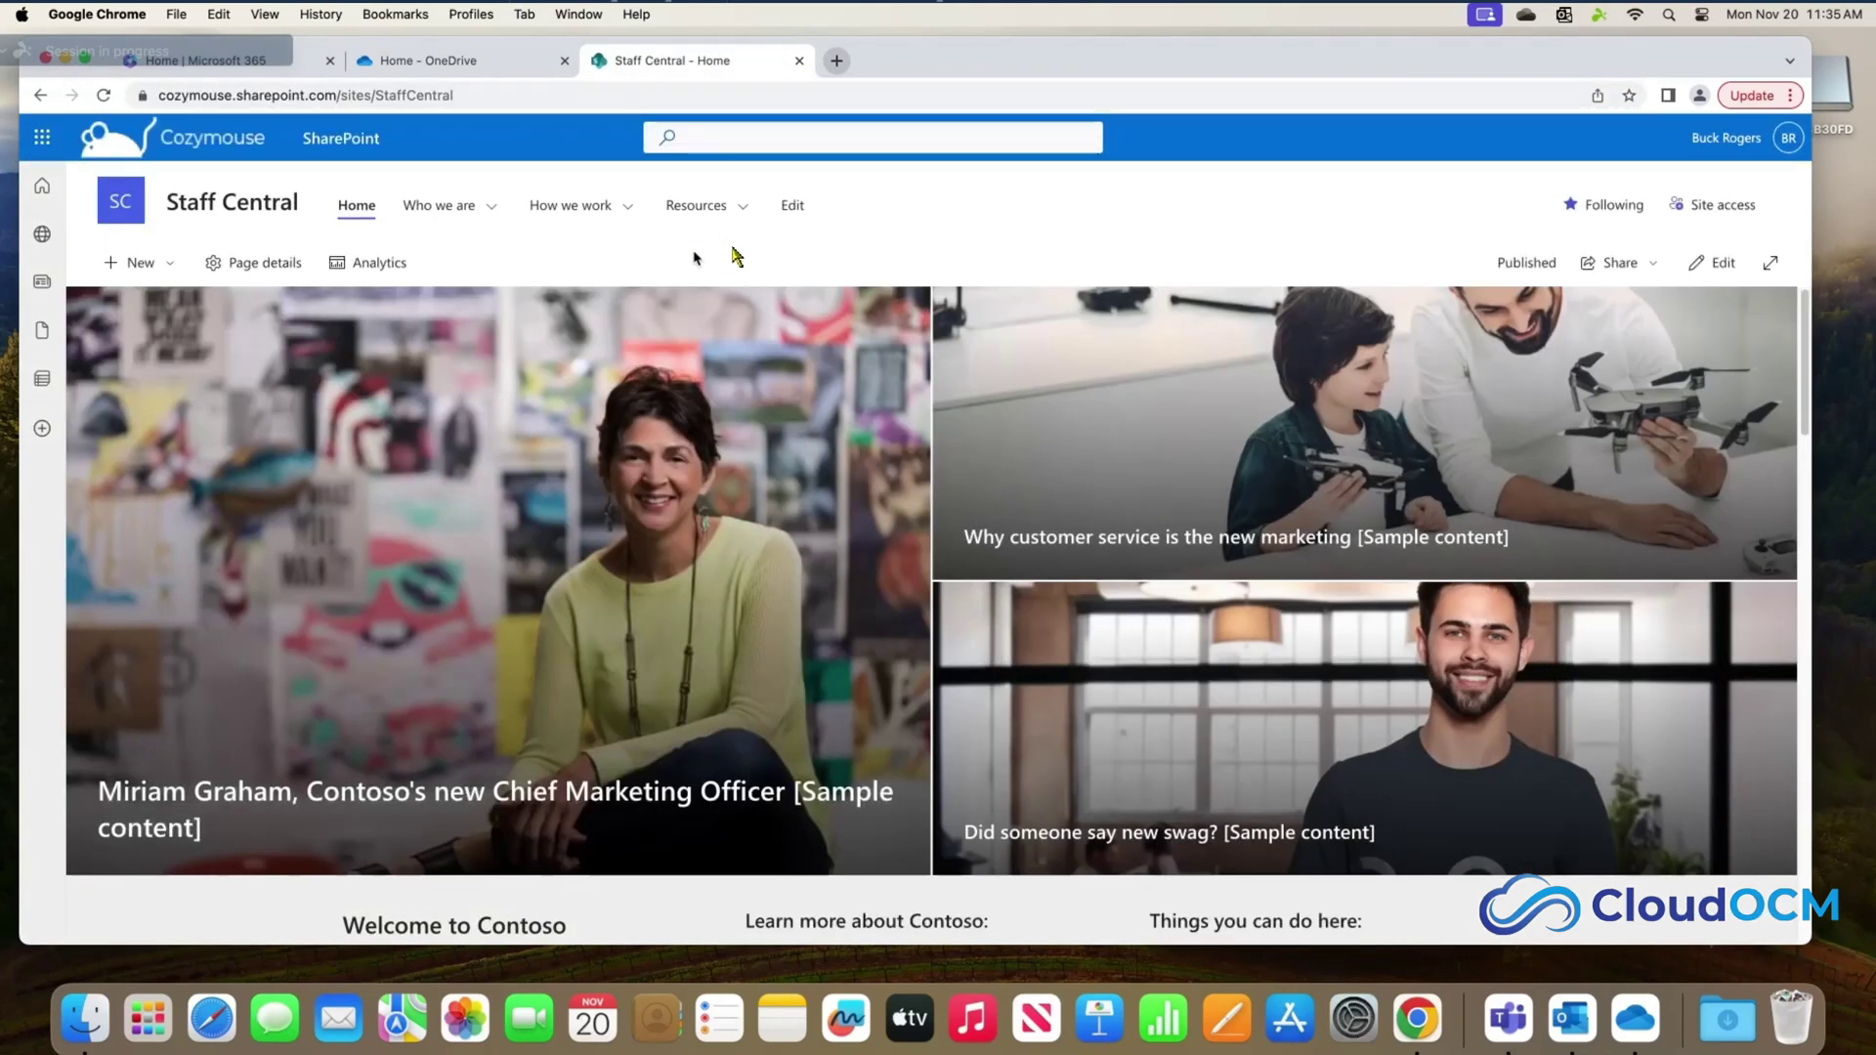
pyautogui.click(712, 207)
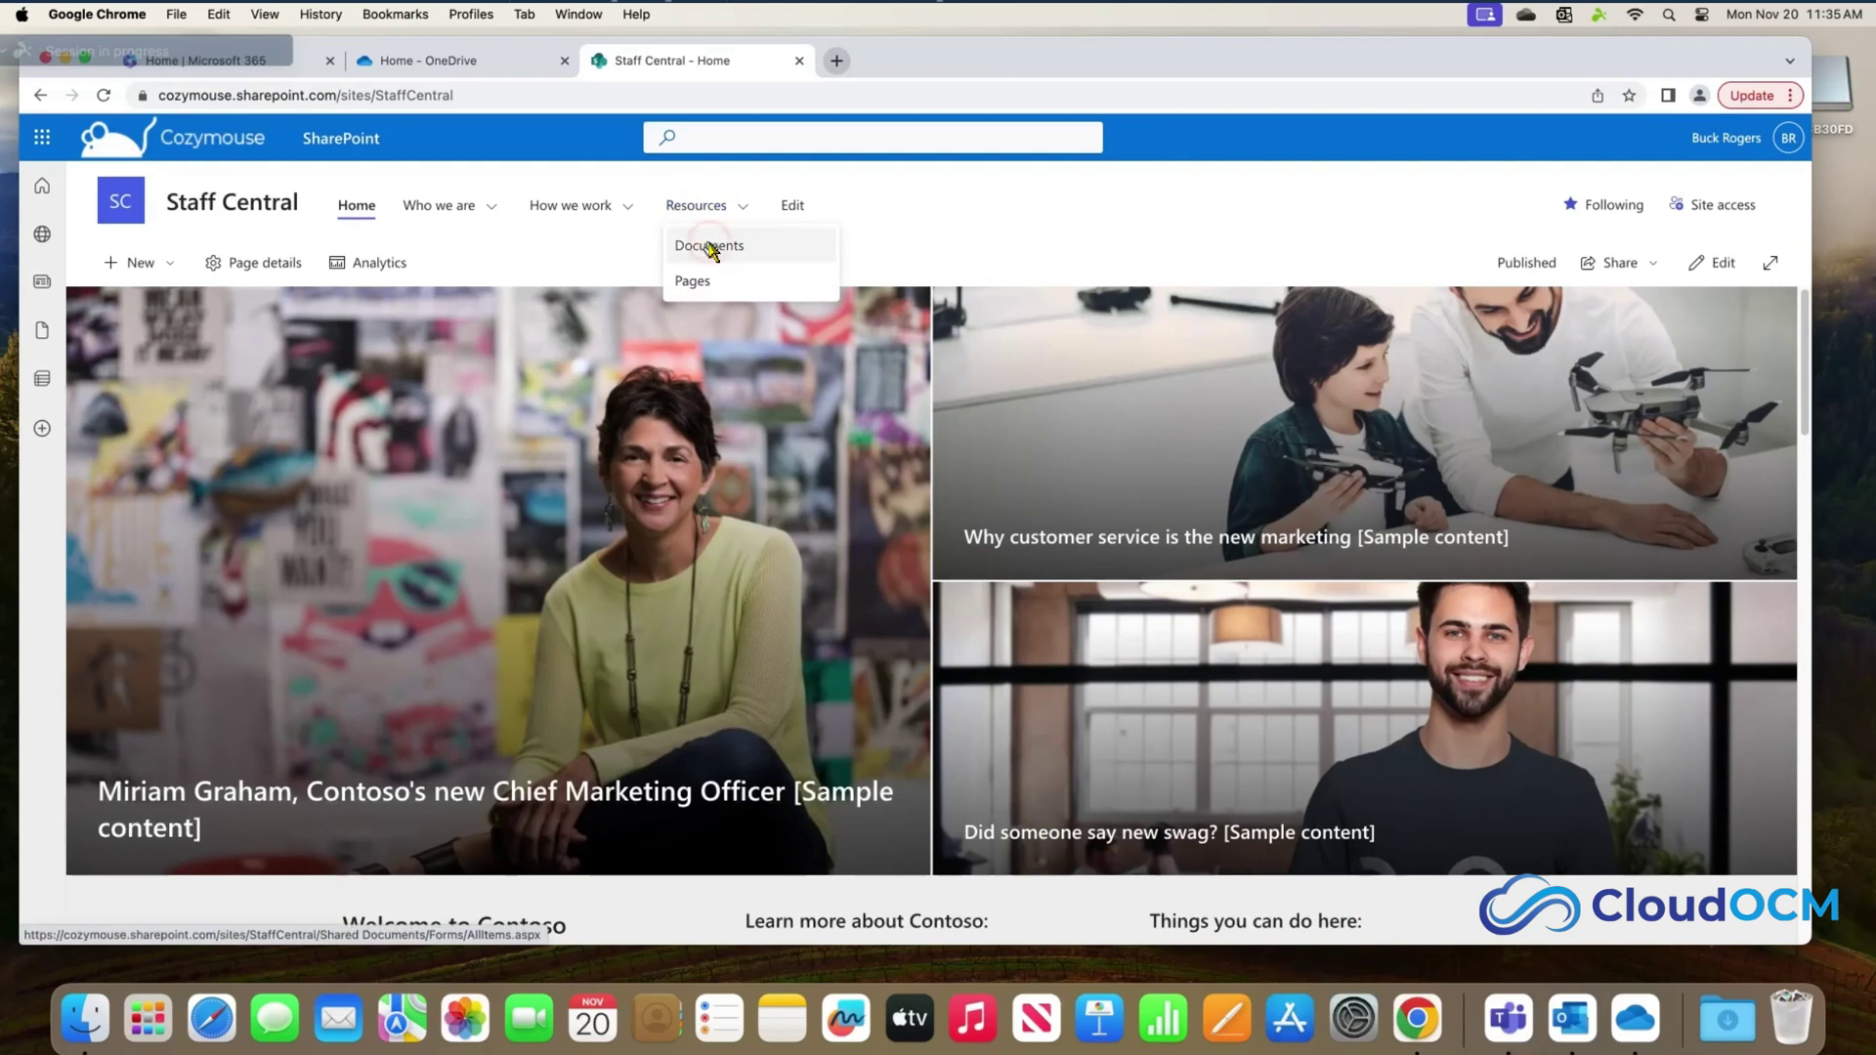
pyautogui.click(710, 247)
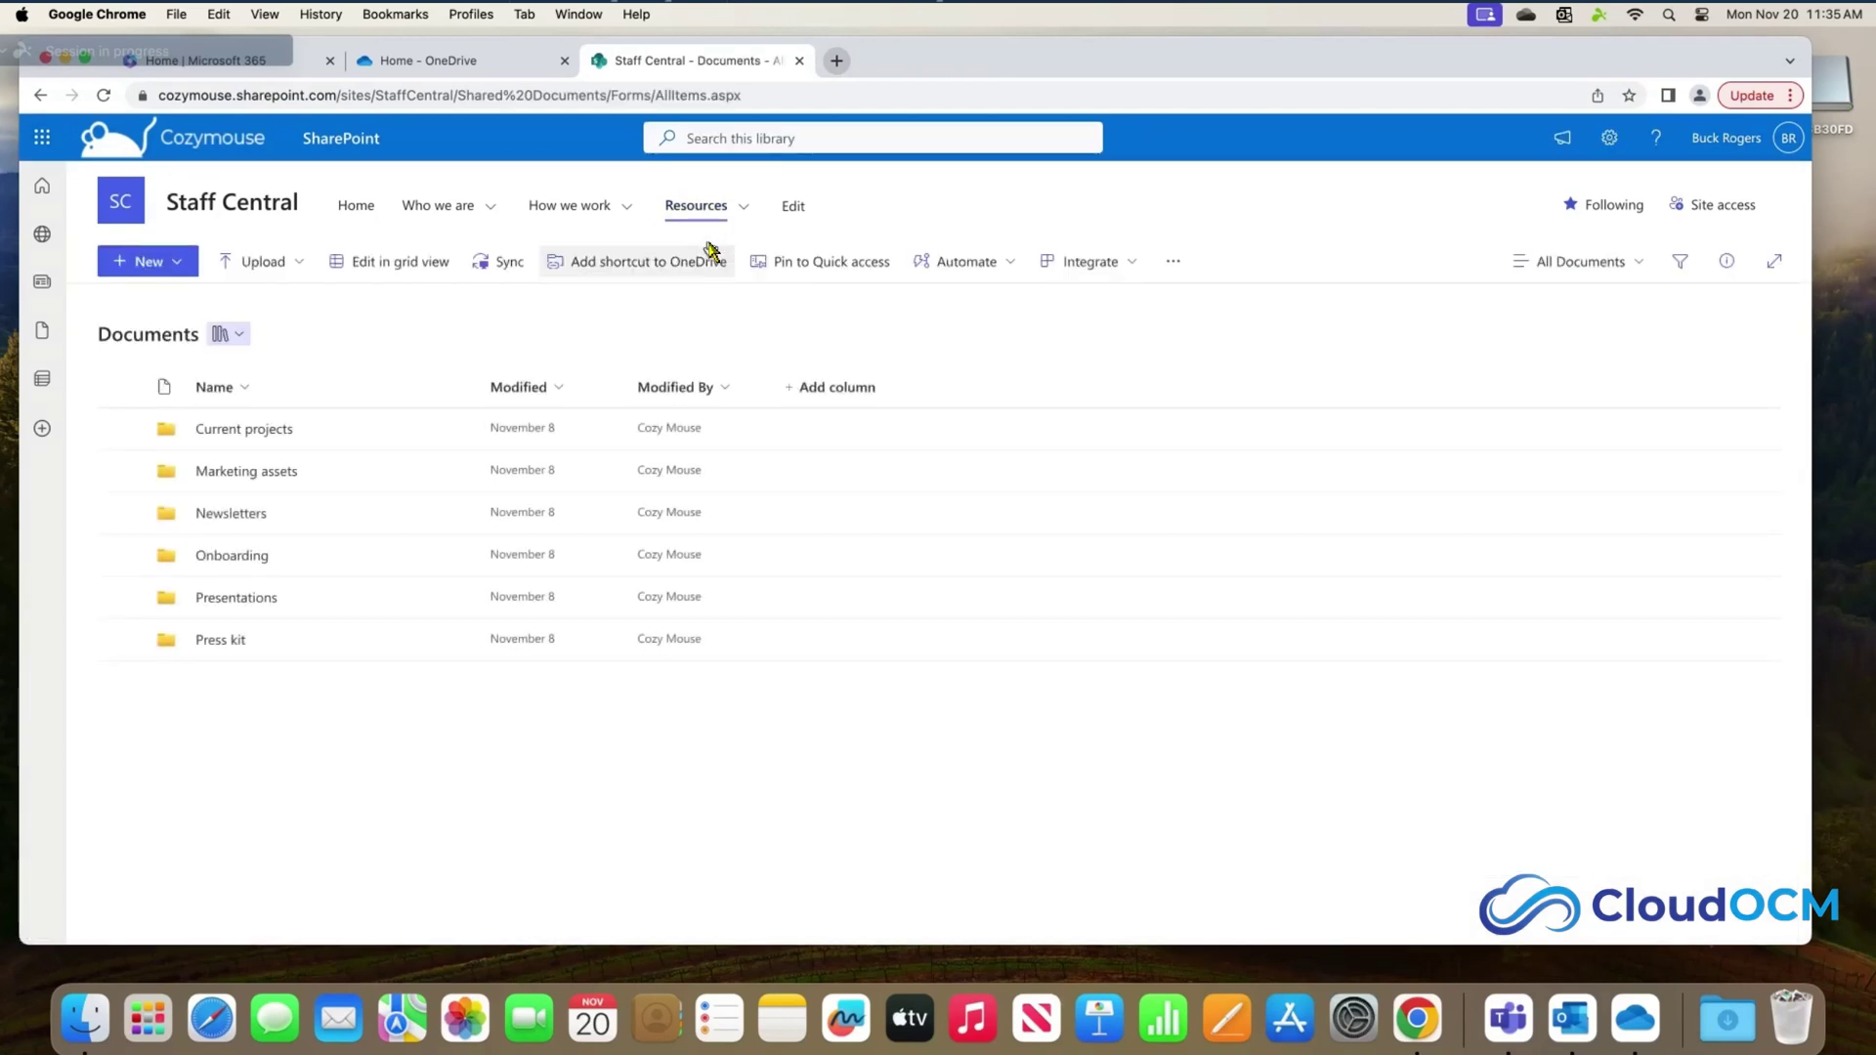
# - Check which sync and shortcut commands are offered for the Current projects folder when it is selected and when it is opened
pyautogui.click(121, 430)
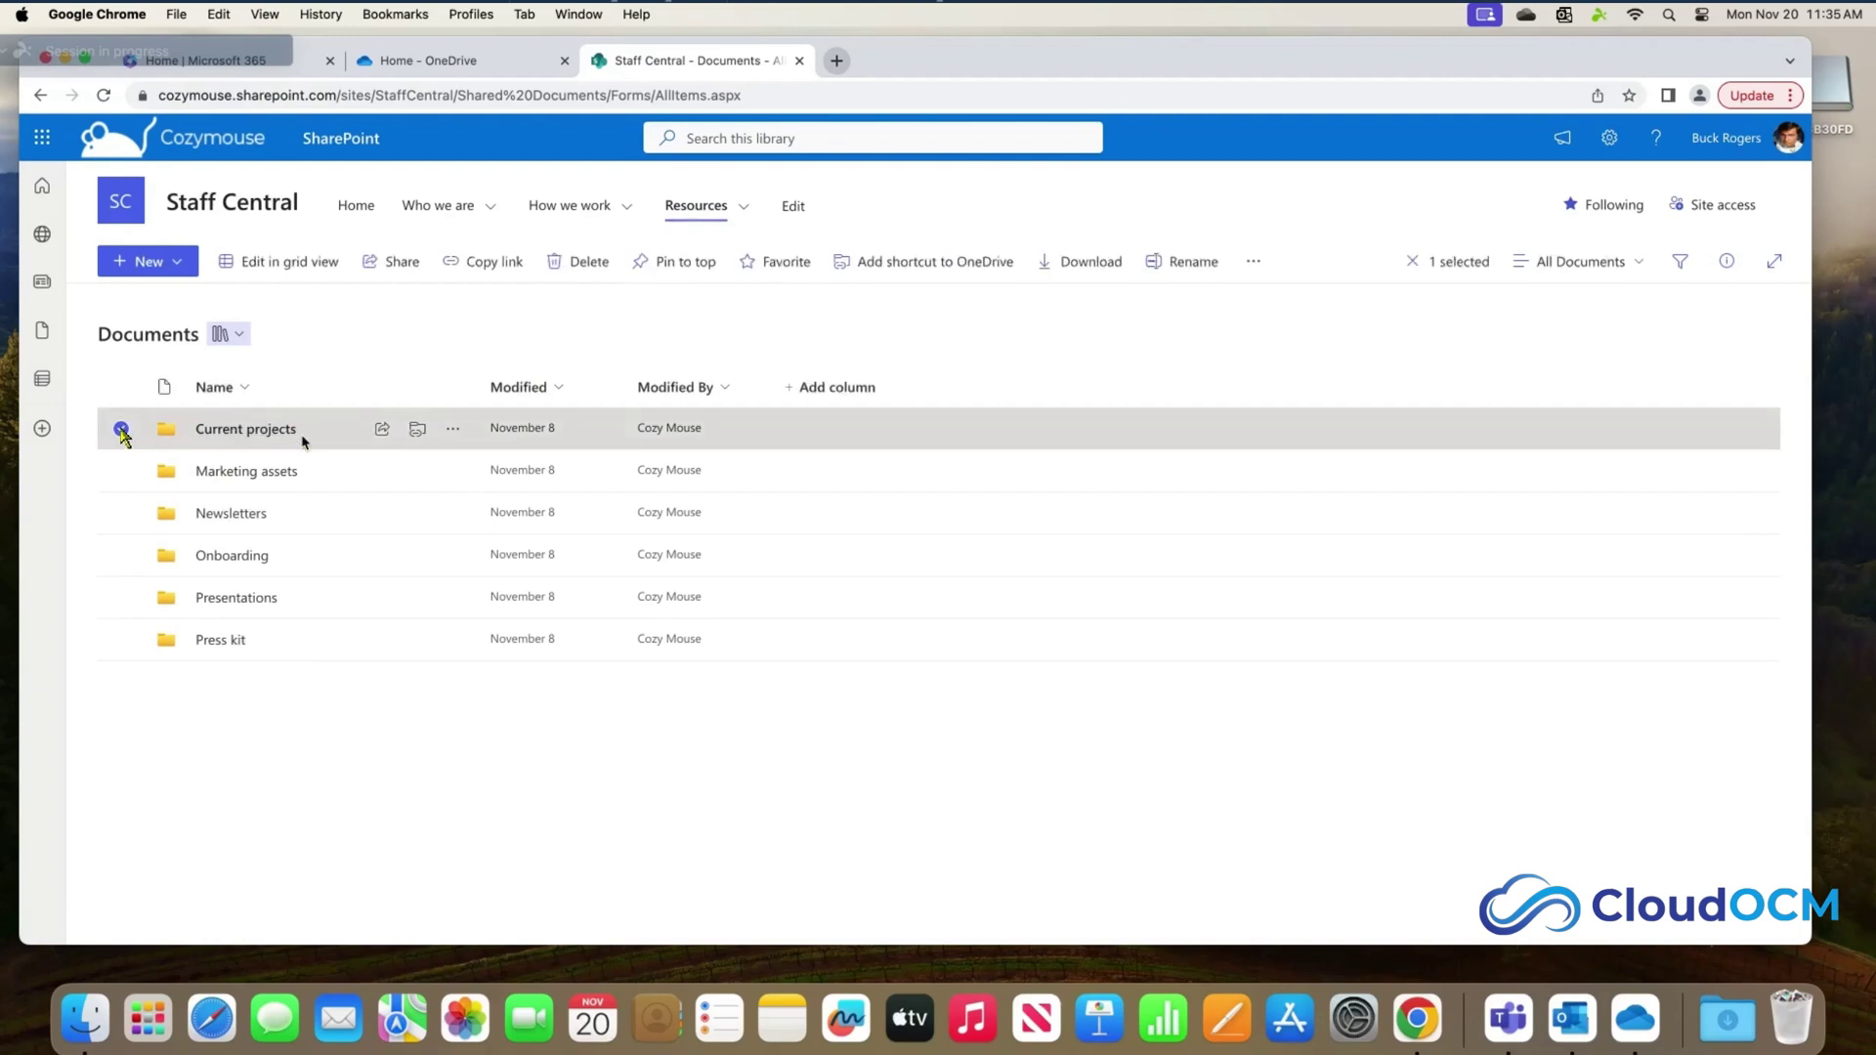
pyautogui.click(122, 430)
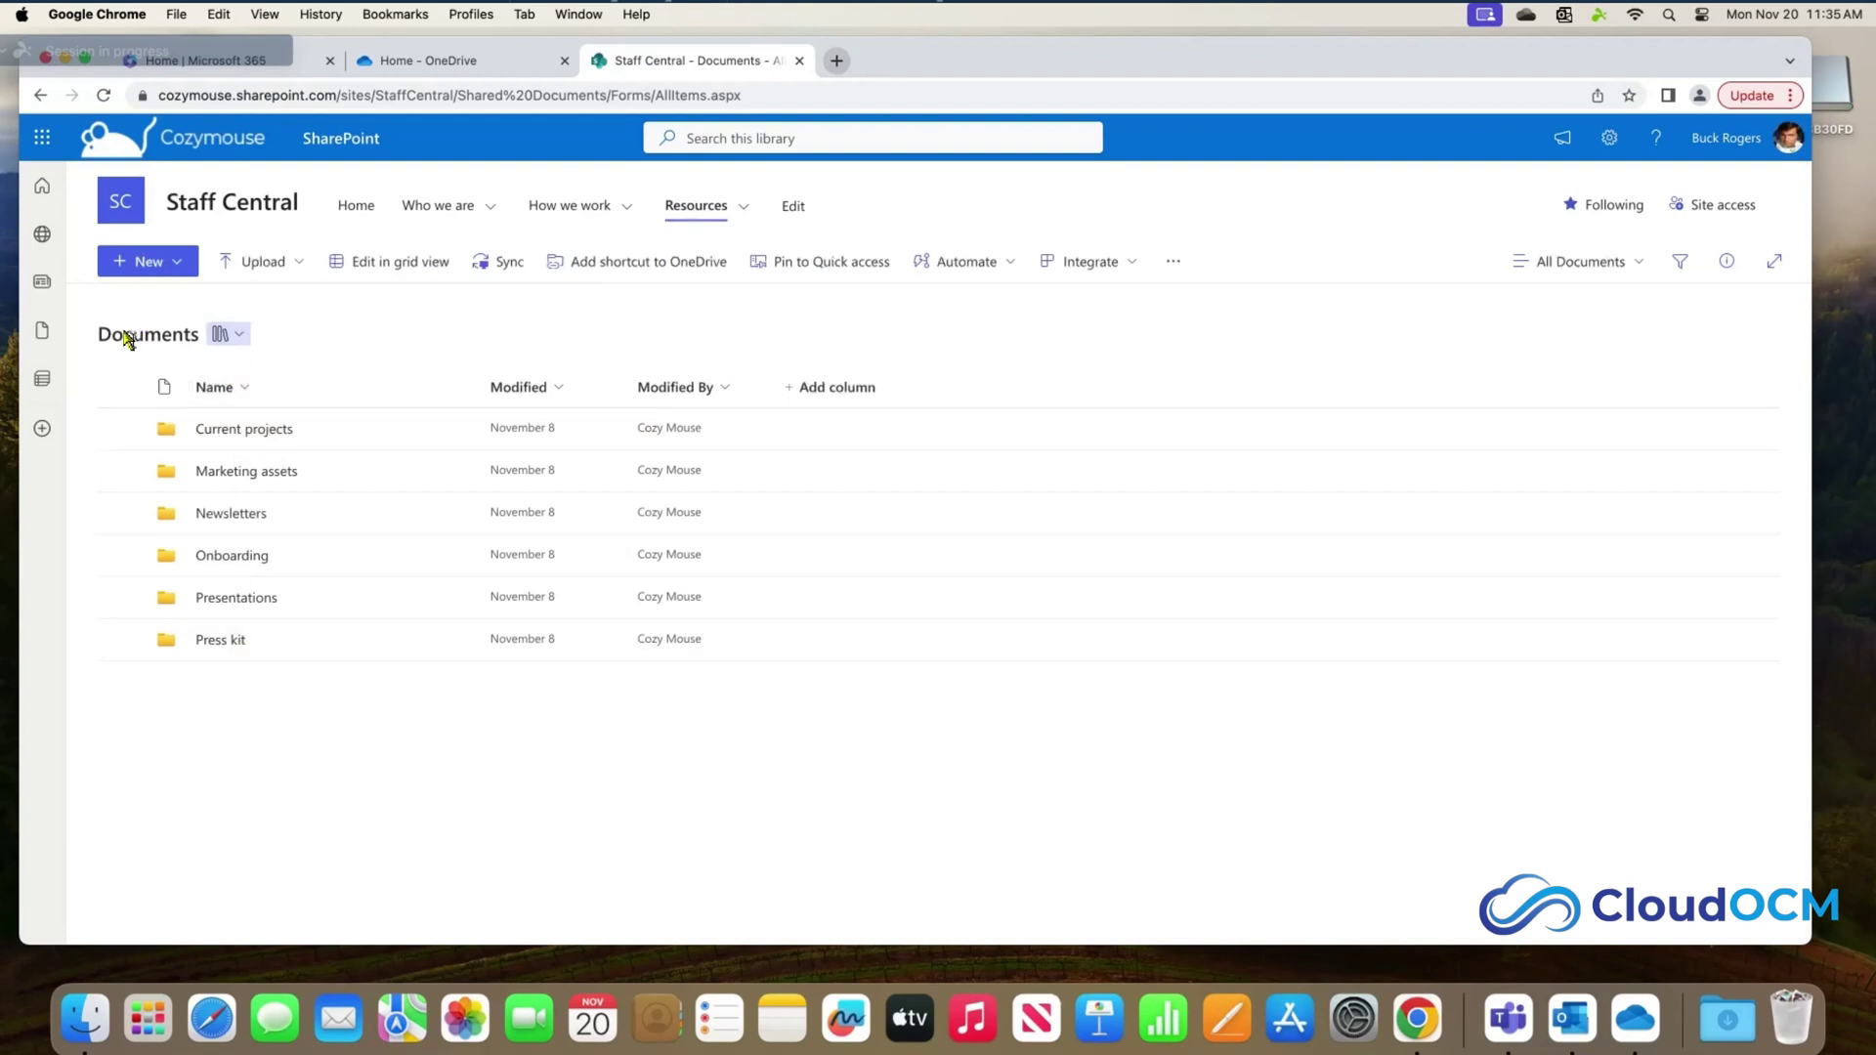
pyautogui.click(223, 432)
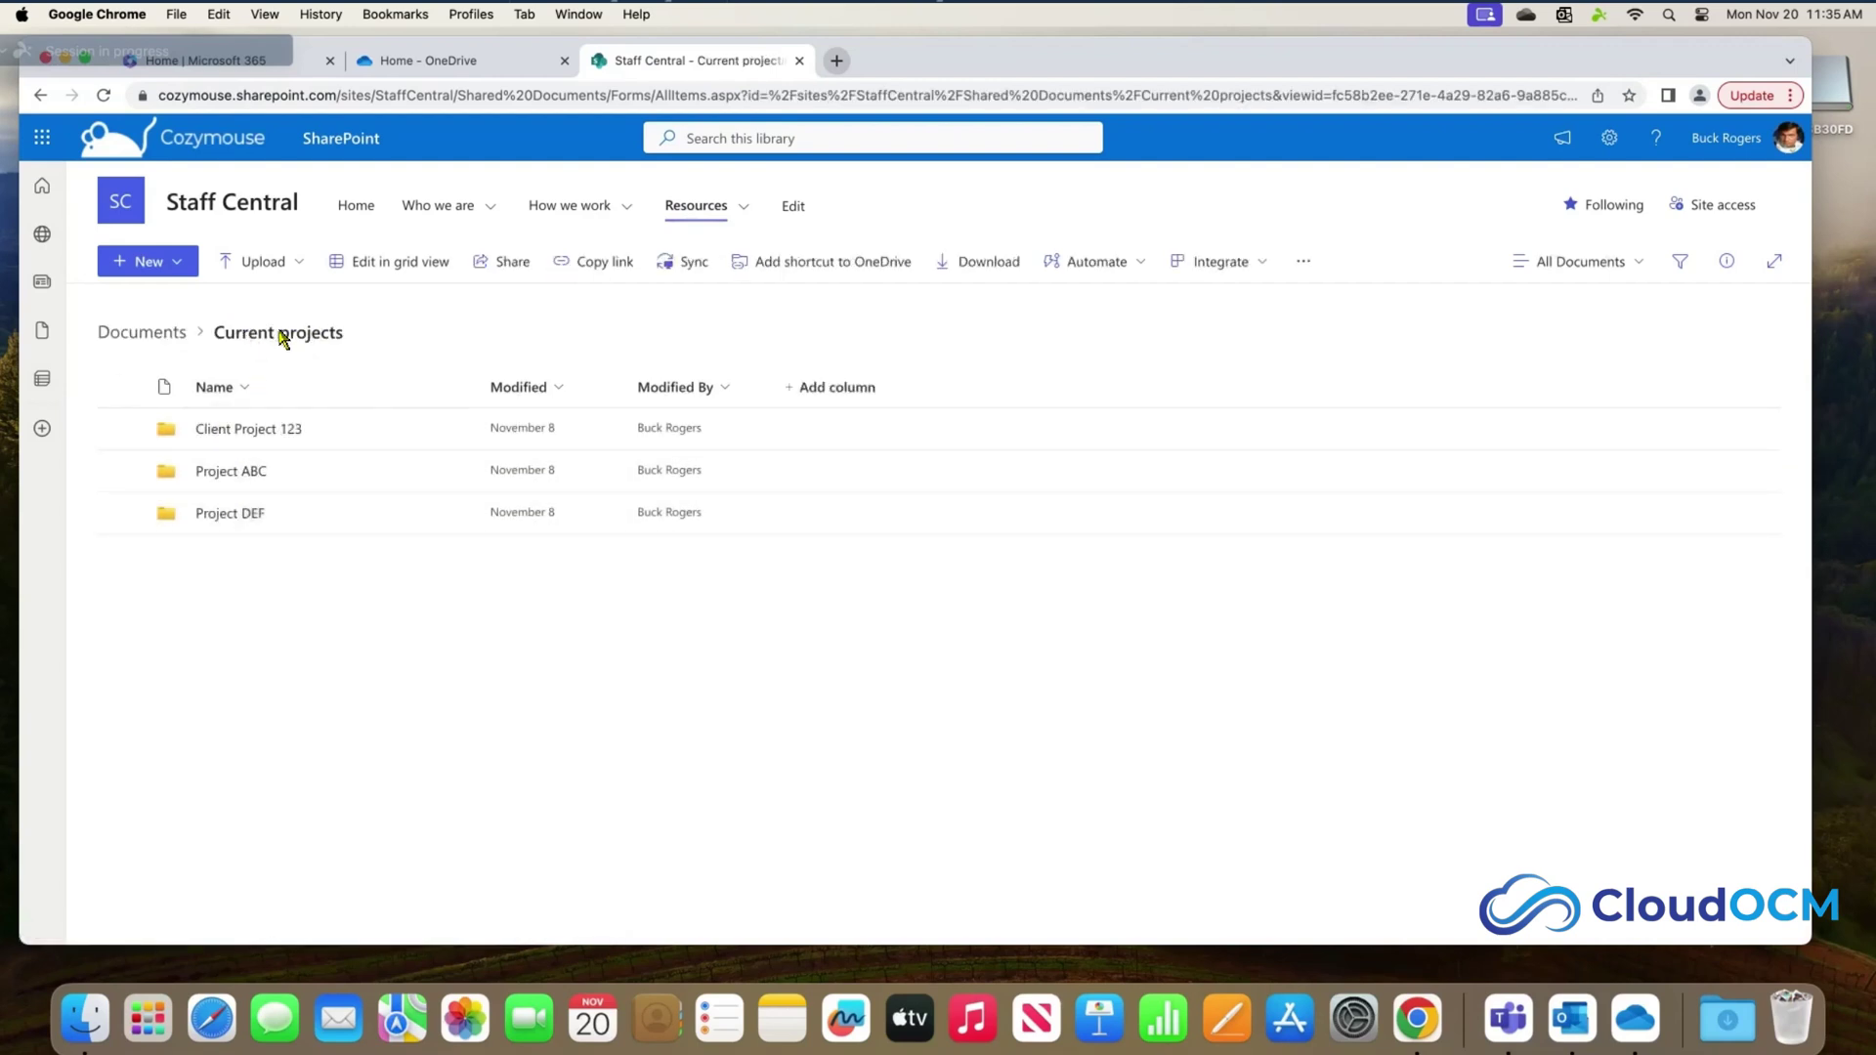
pyautogui.click(152, 334)
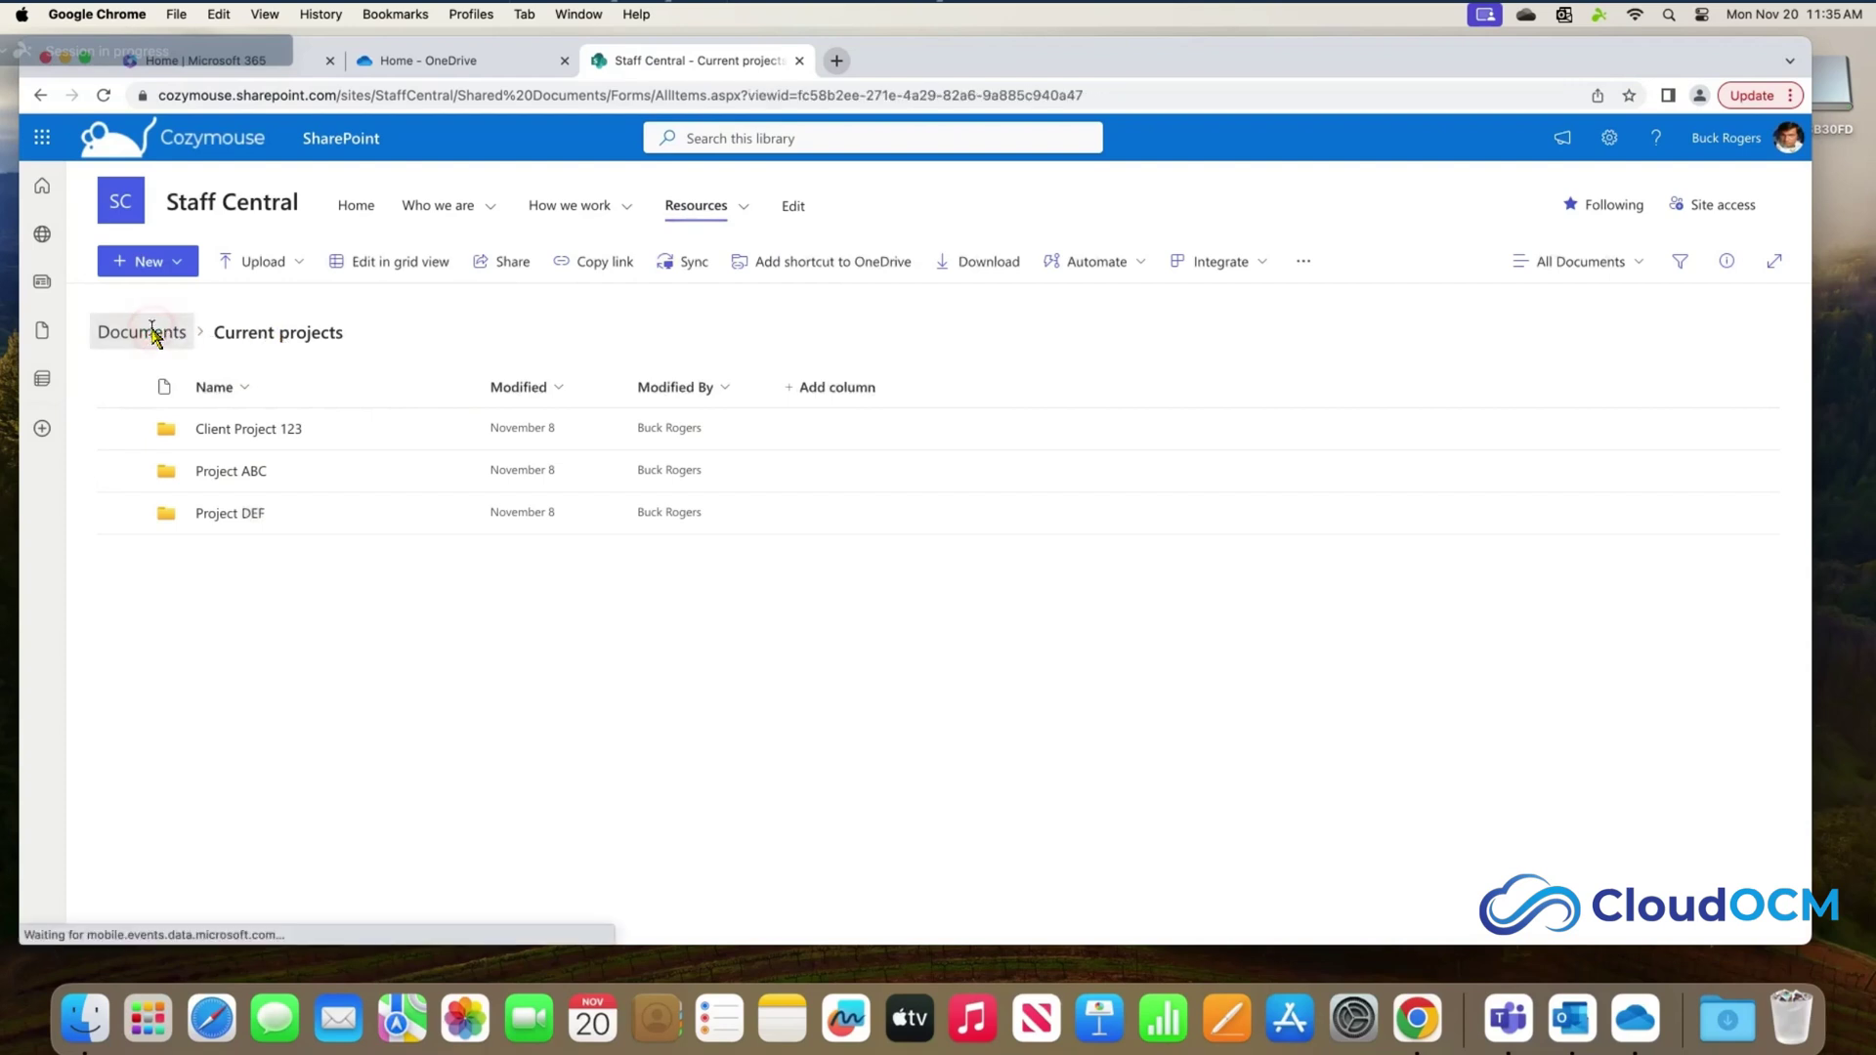
pyautogui.click(121, 429)
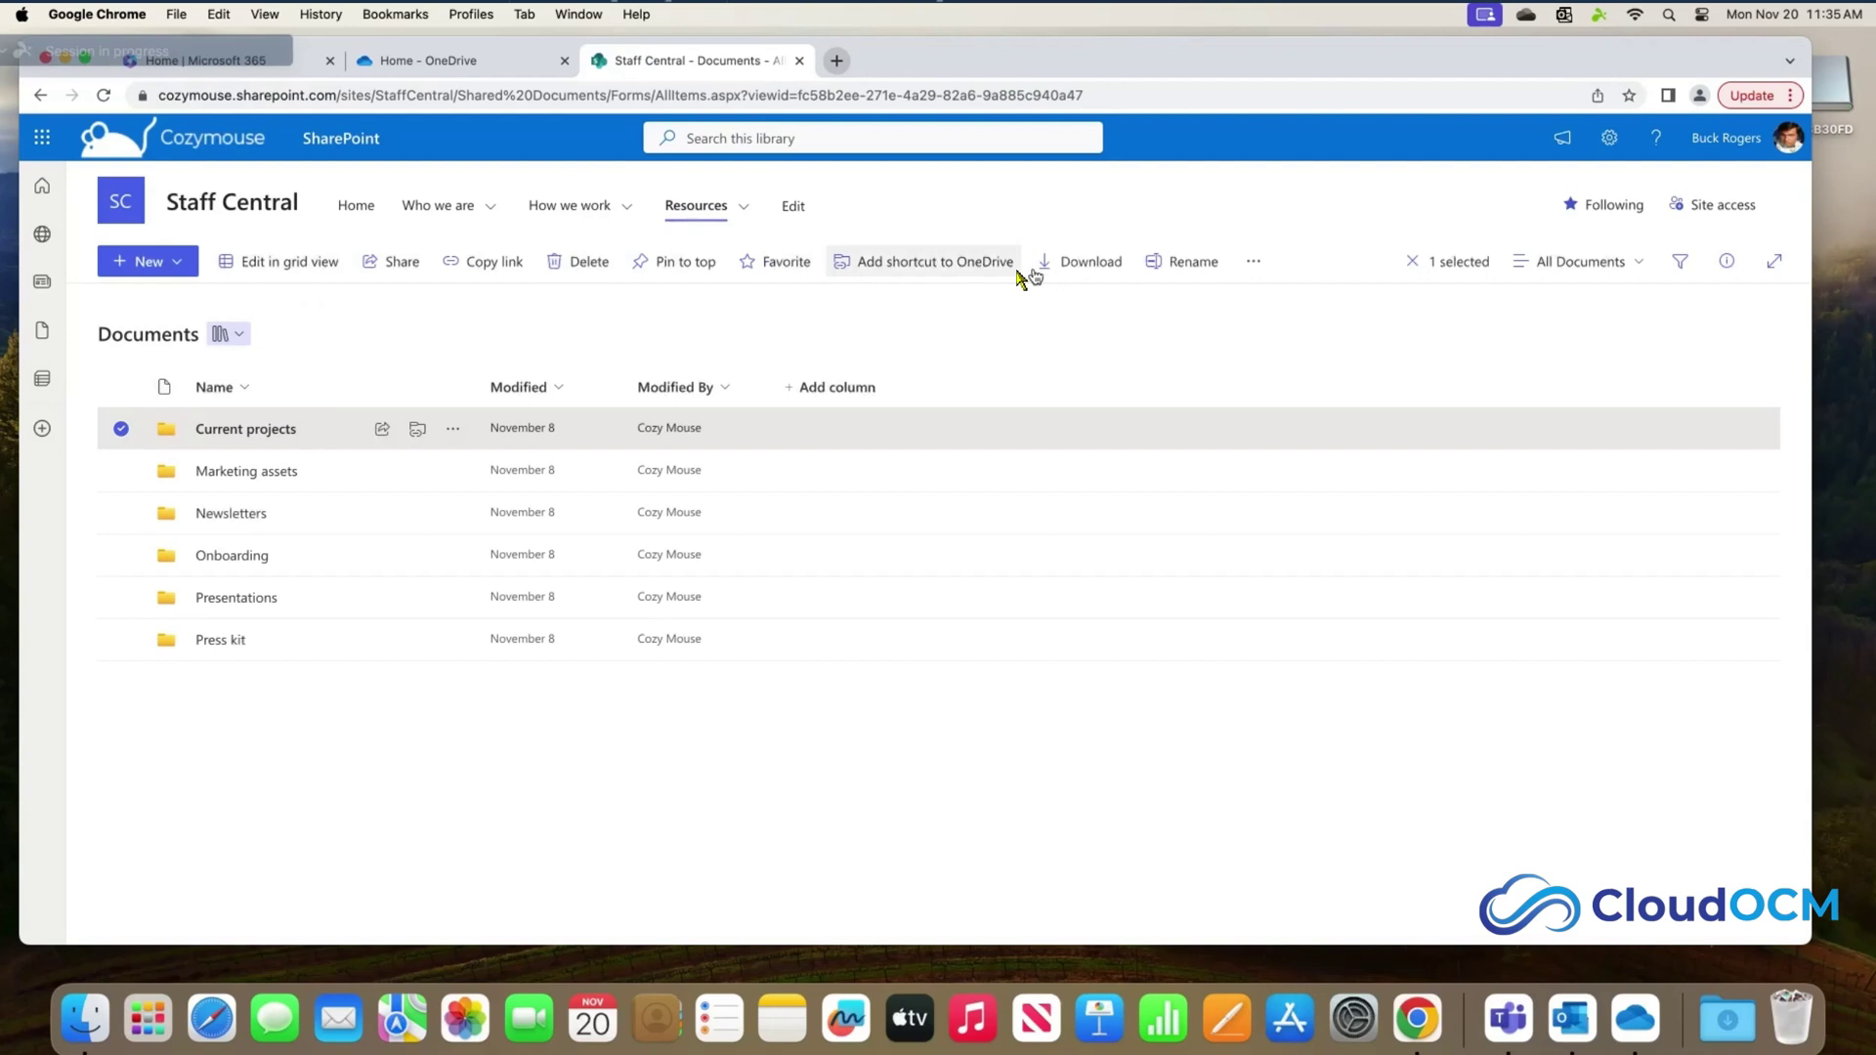
pyautogui.click(121, 429)
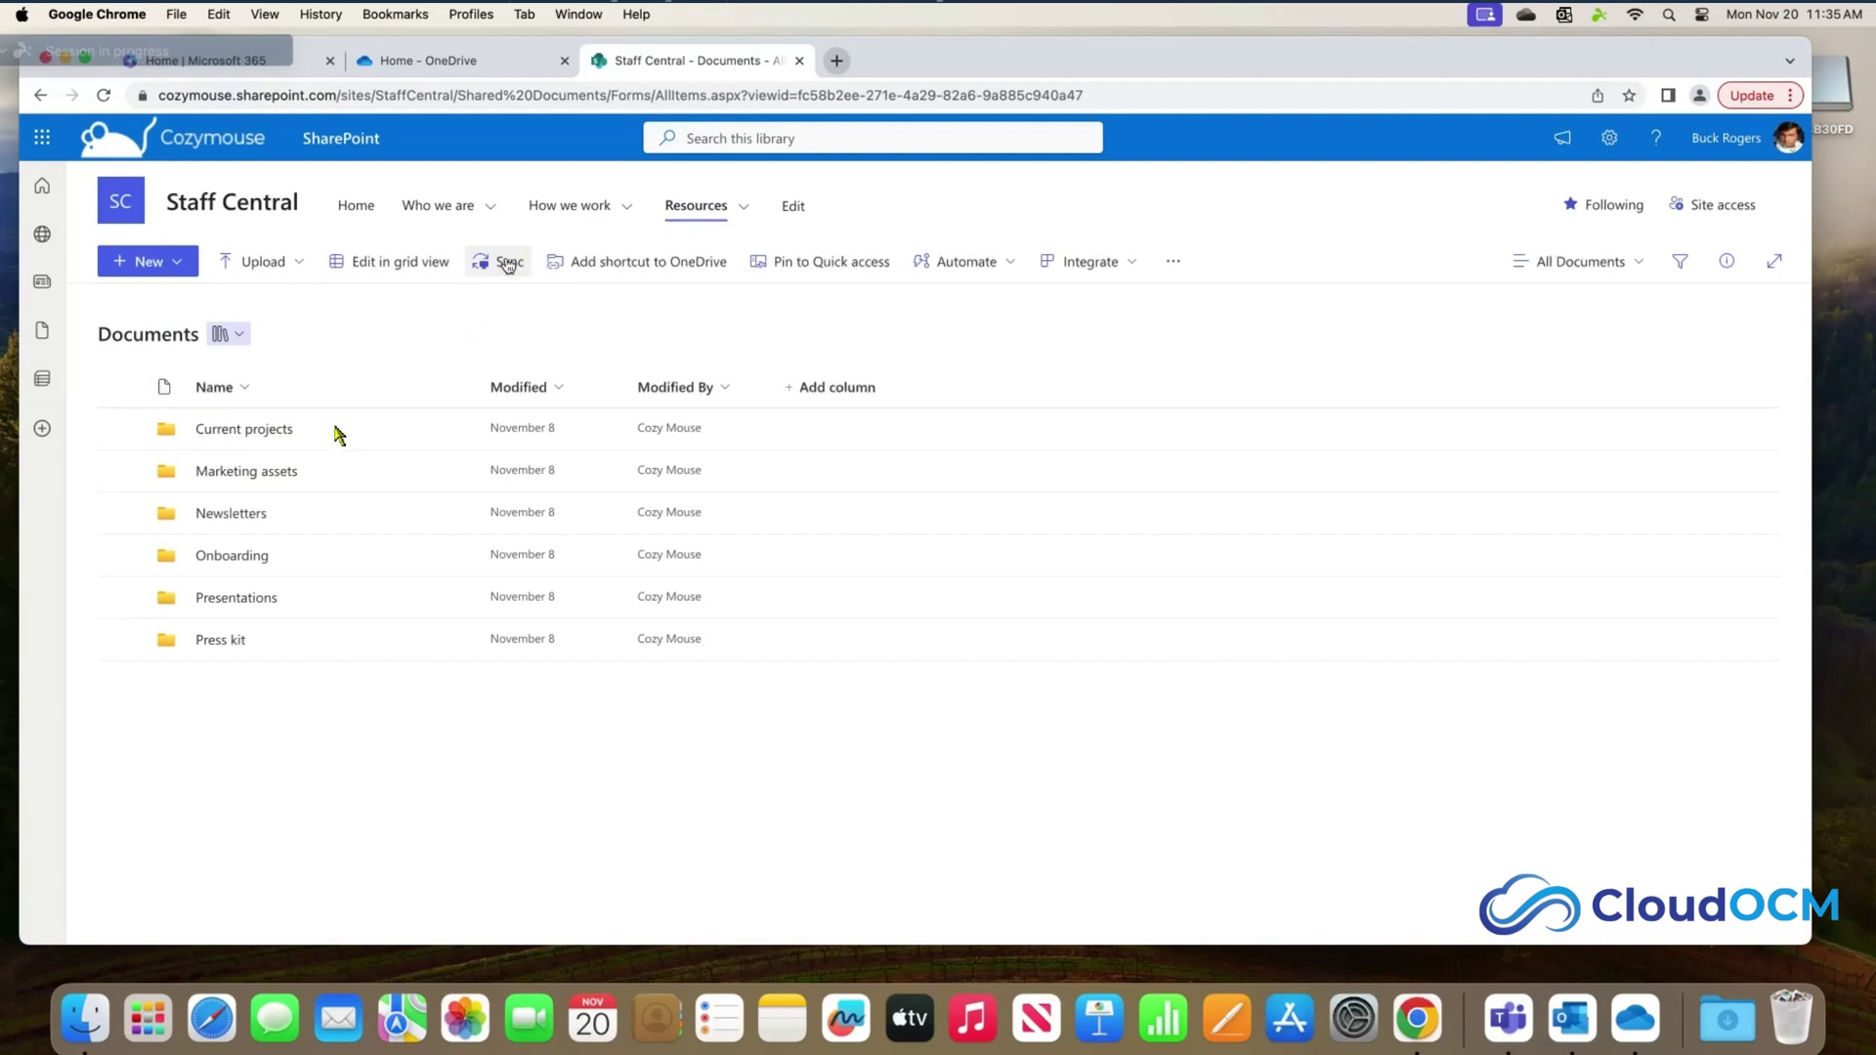
# - Open the Current projects folder and sync it to the Mac, allowing OneDrive to open and dismissing the sync notice
pyautogui.click(258, 430)
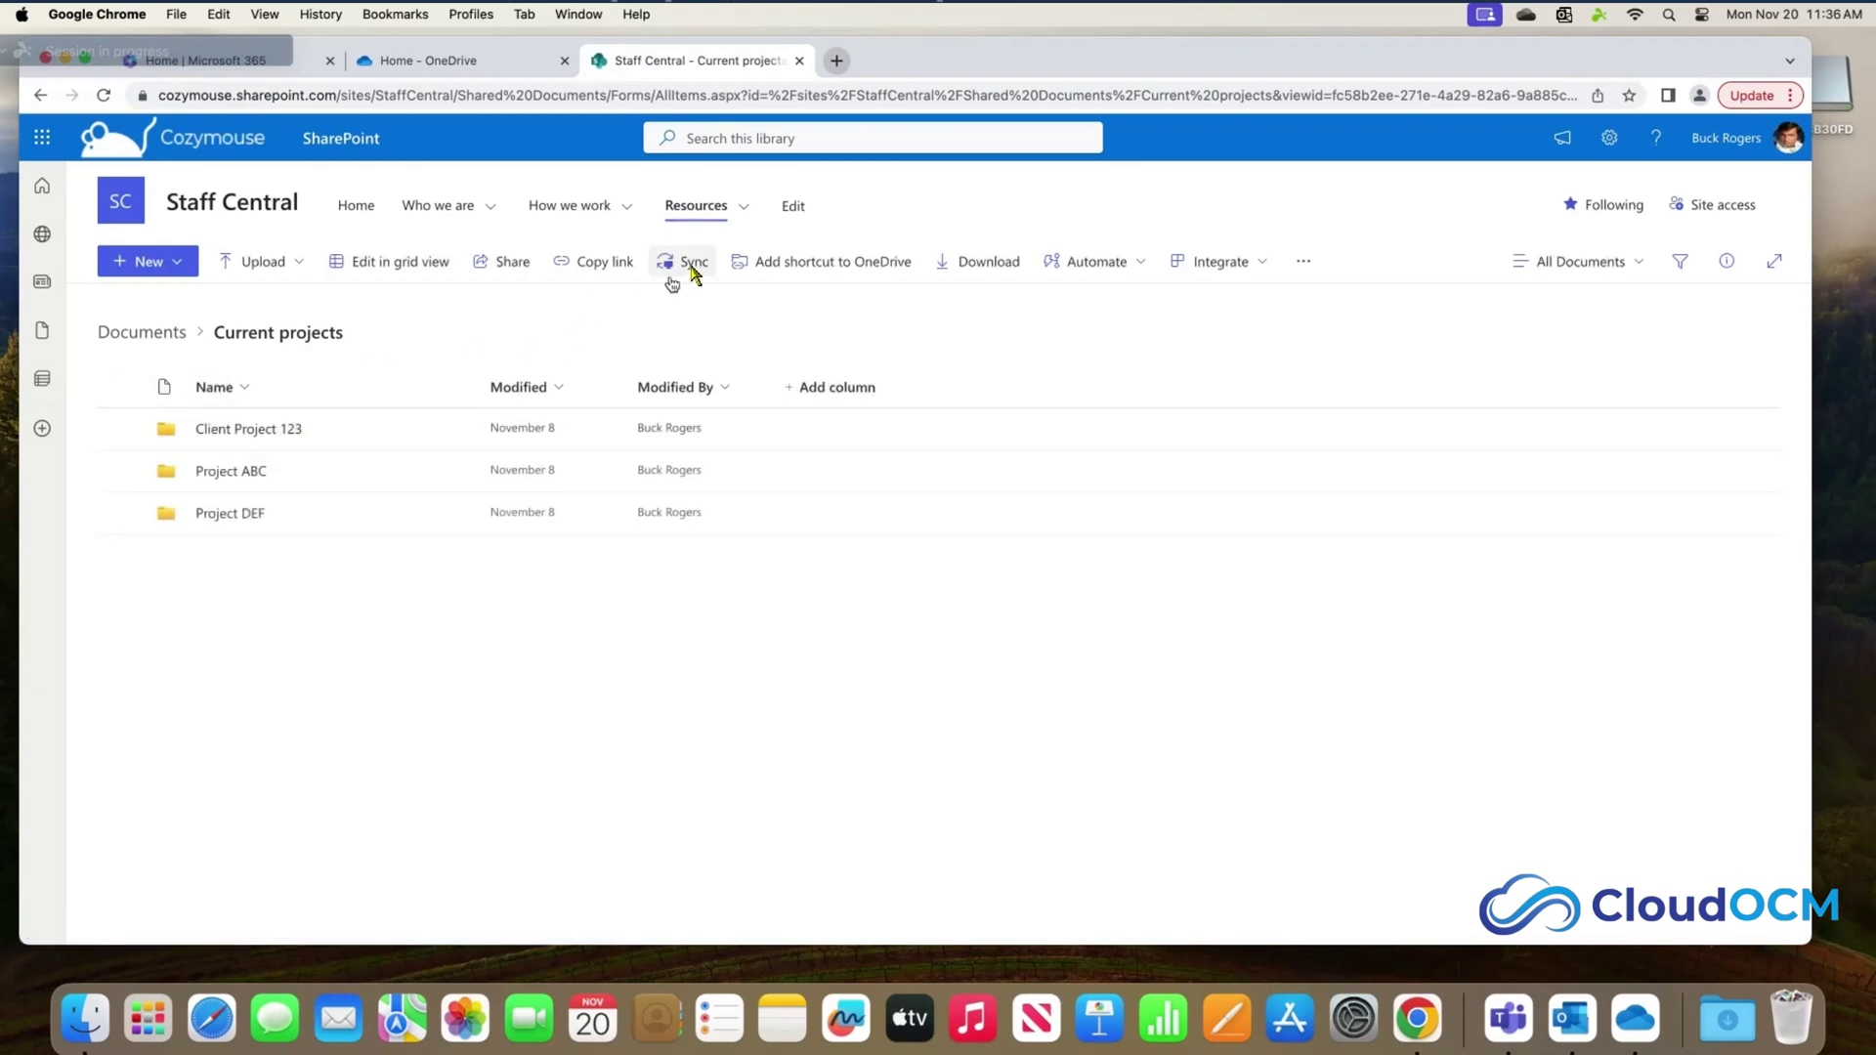
pyautogui.click(696, 269)
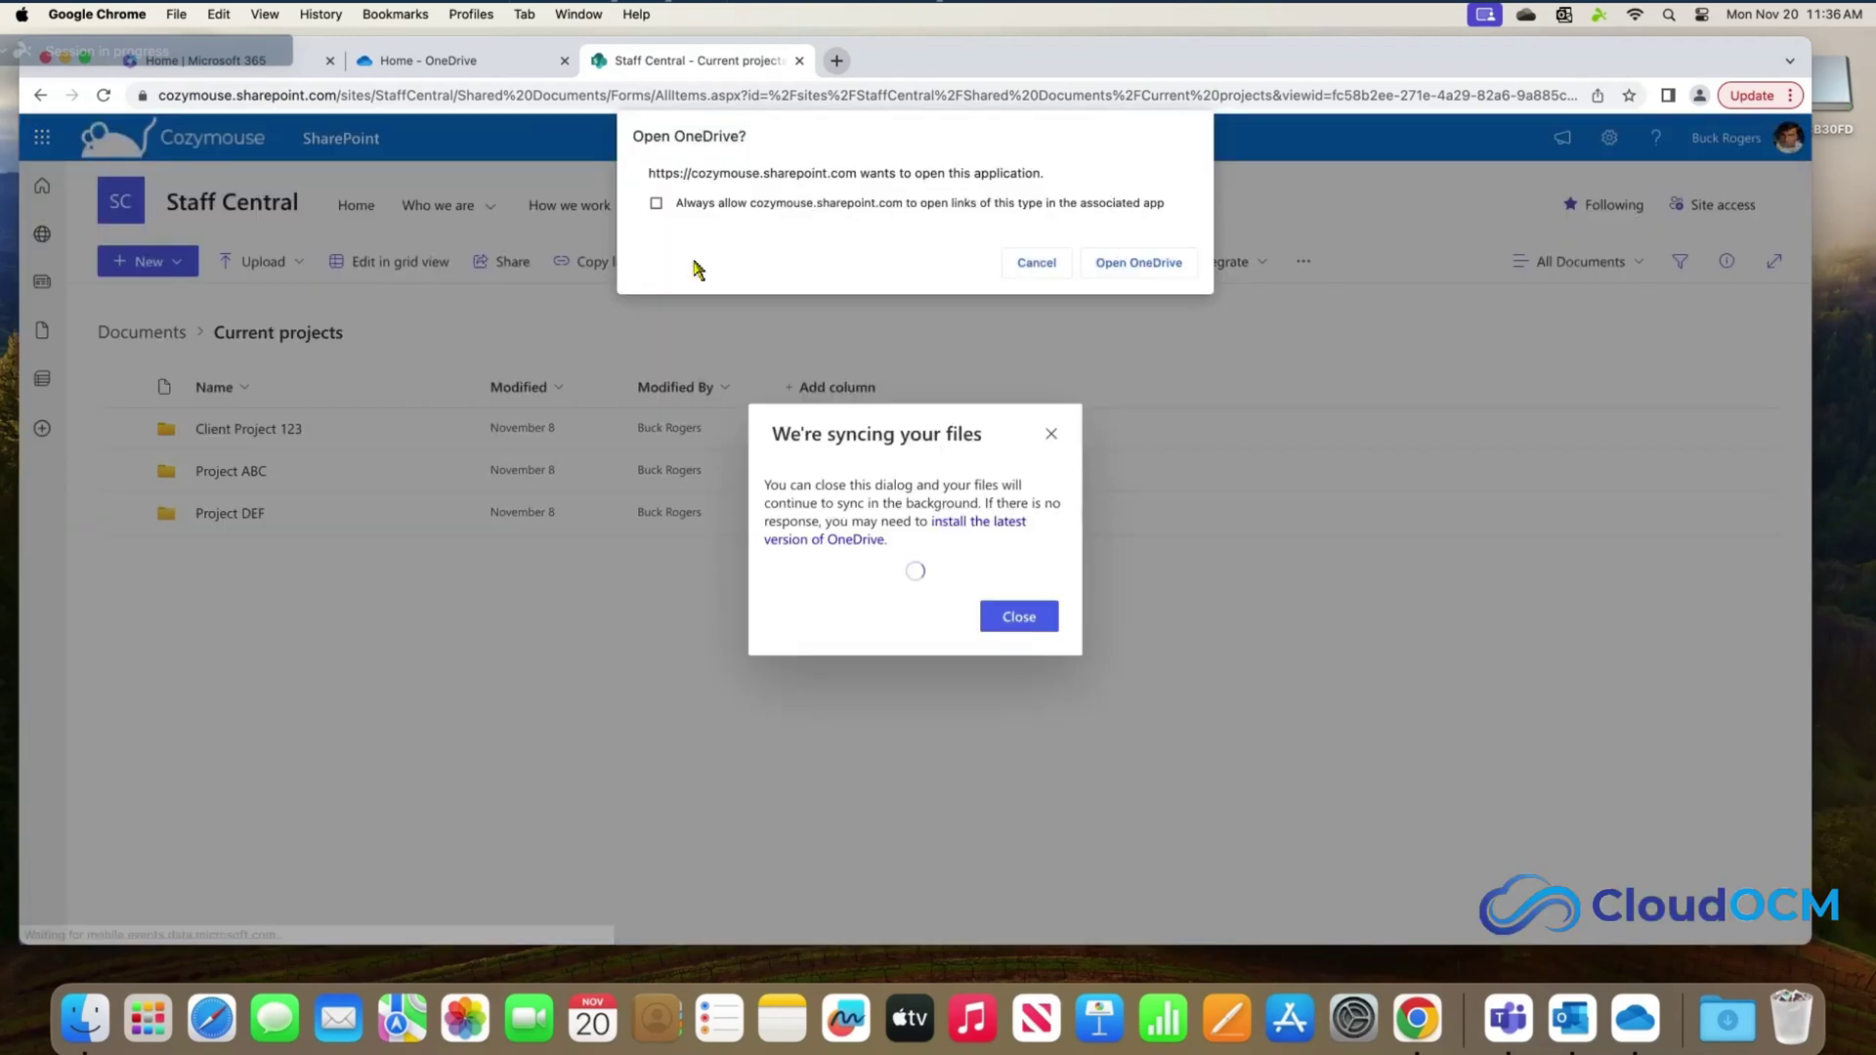
pyautogui.click(1115, 264)
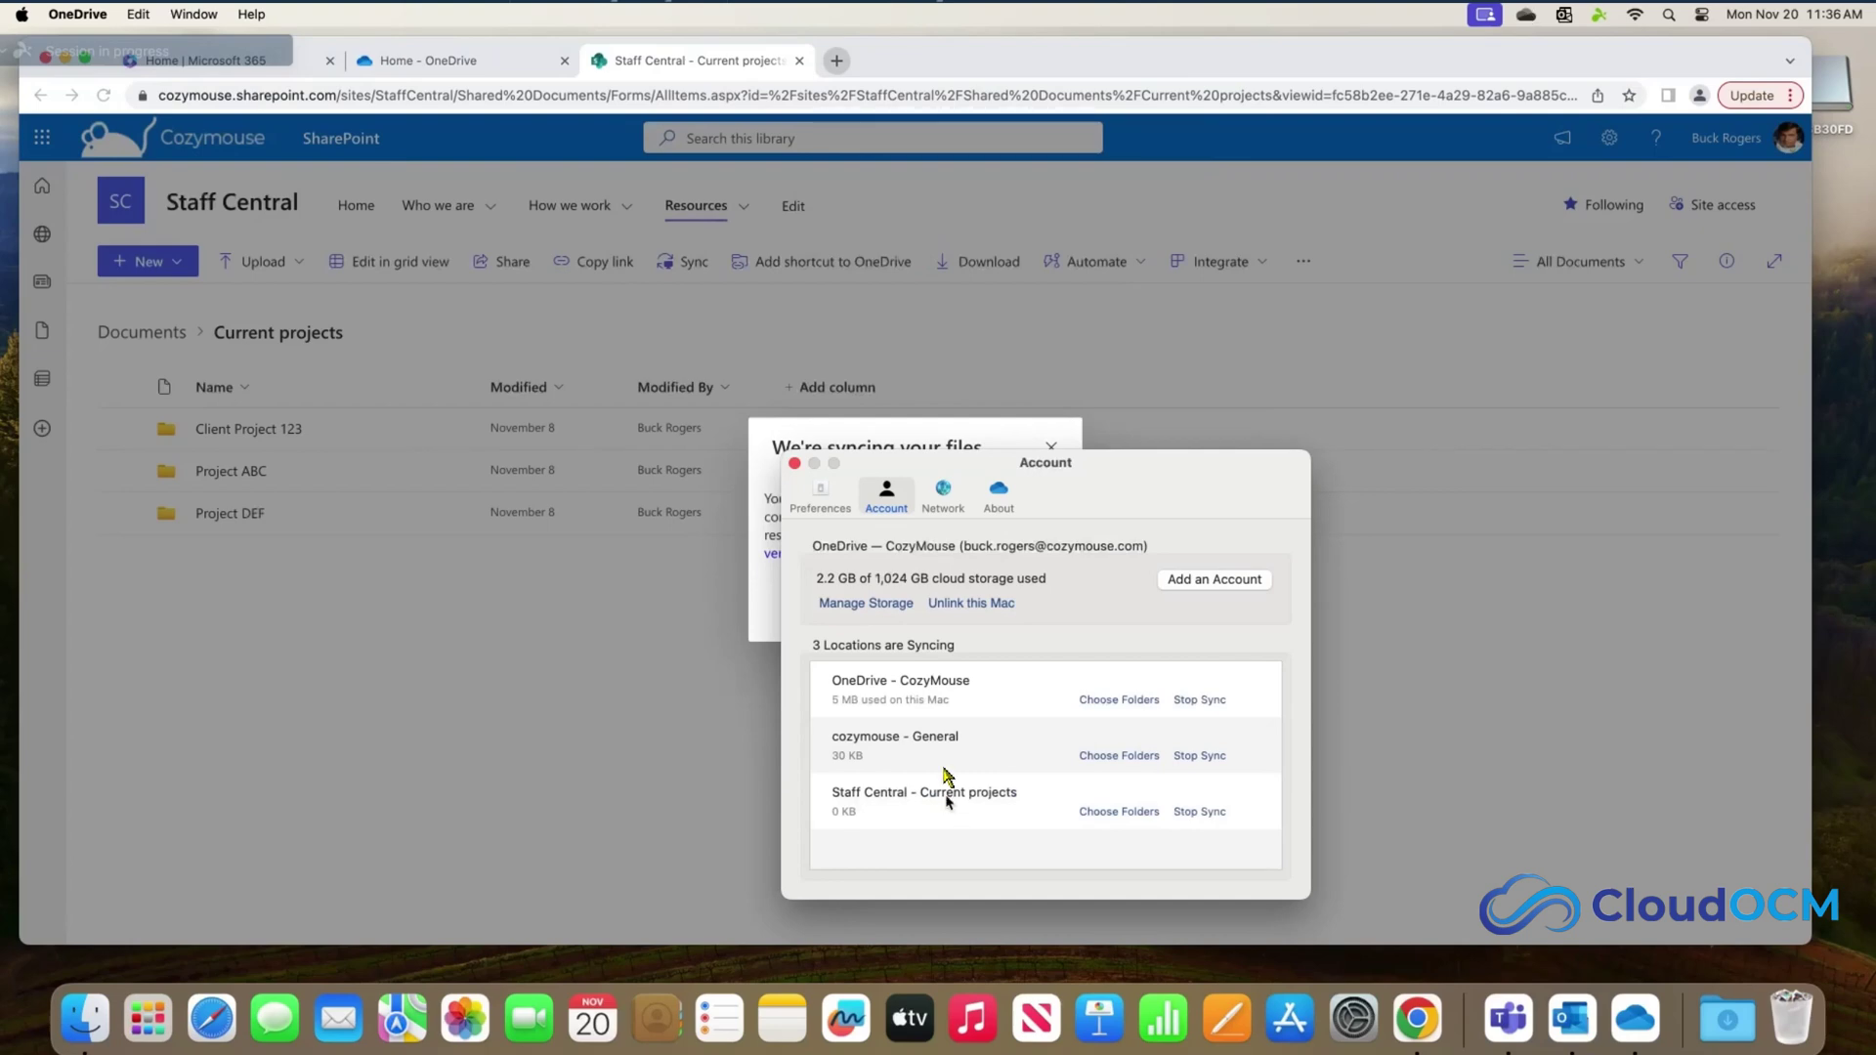
pyautogui.click(768, 598)
pyautogui.click(999, 603)
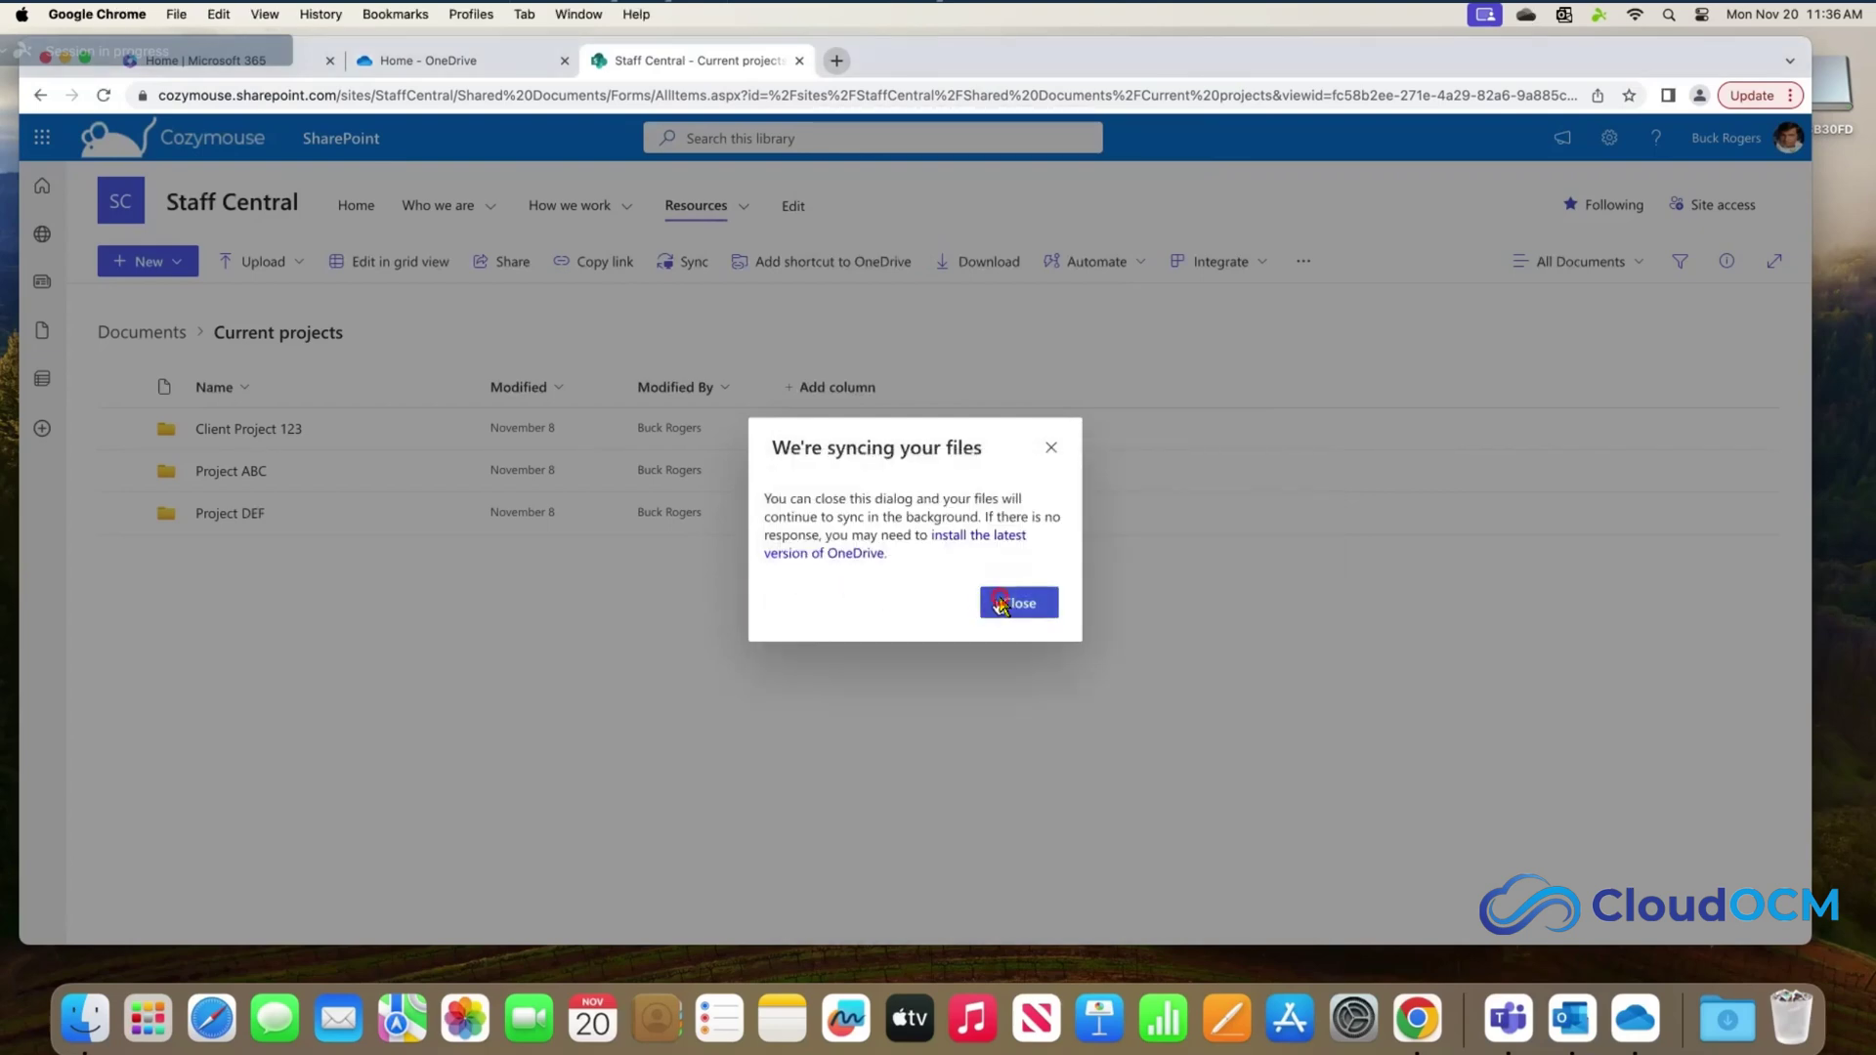
# - Switch to Finder and expand Staff Central - Current projects and its Client Project 123 folder
pyautogui.click(86, 1019)
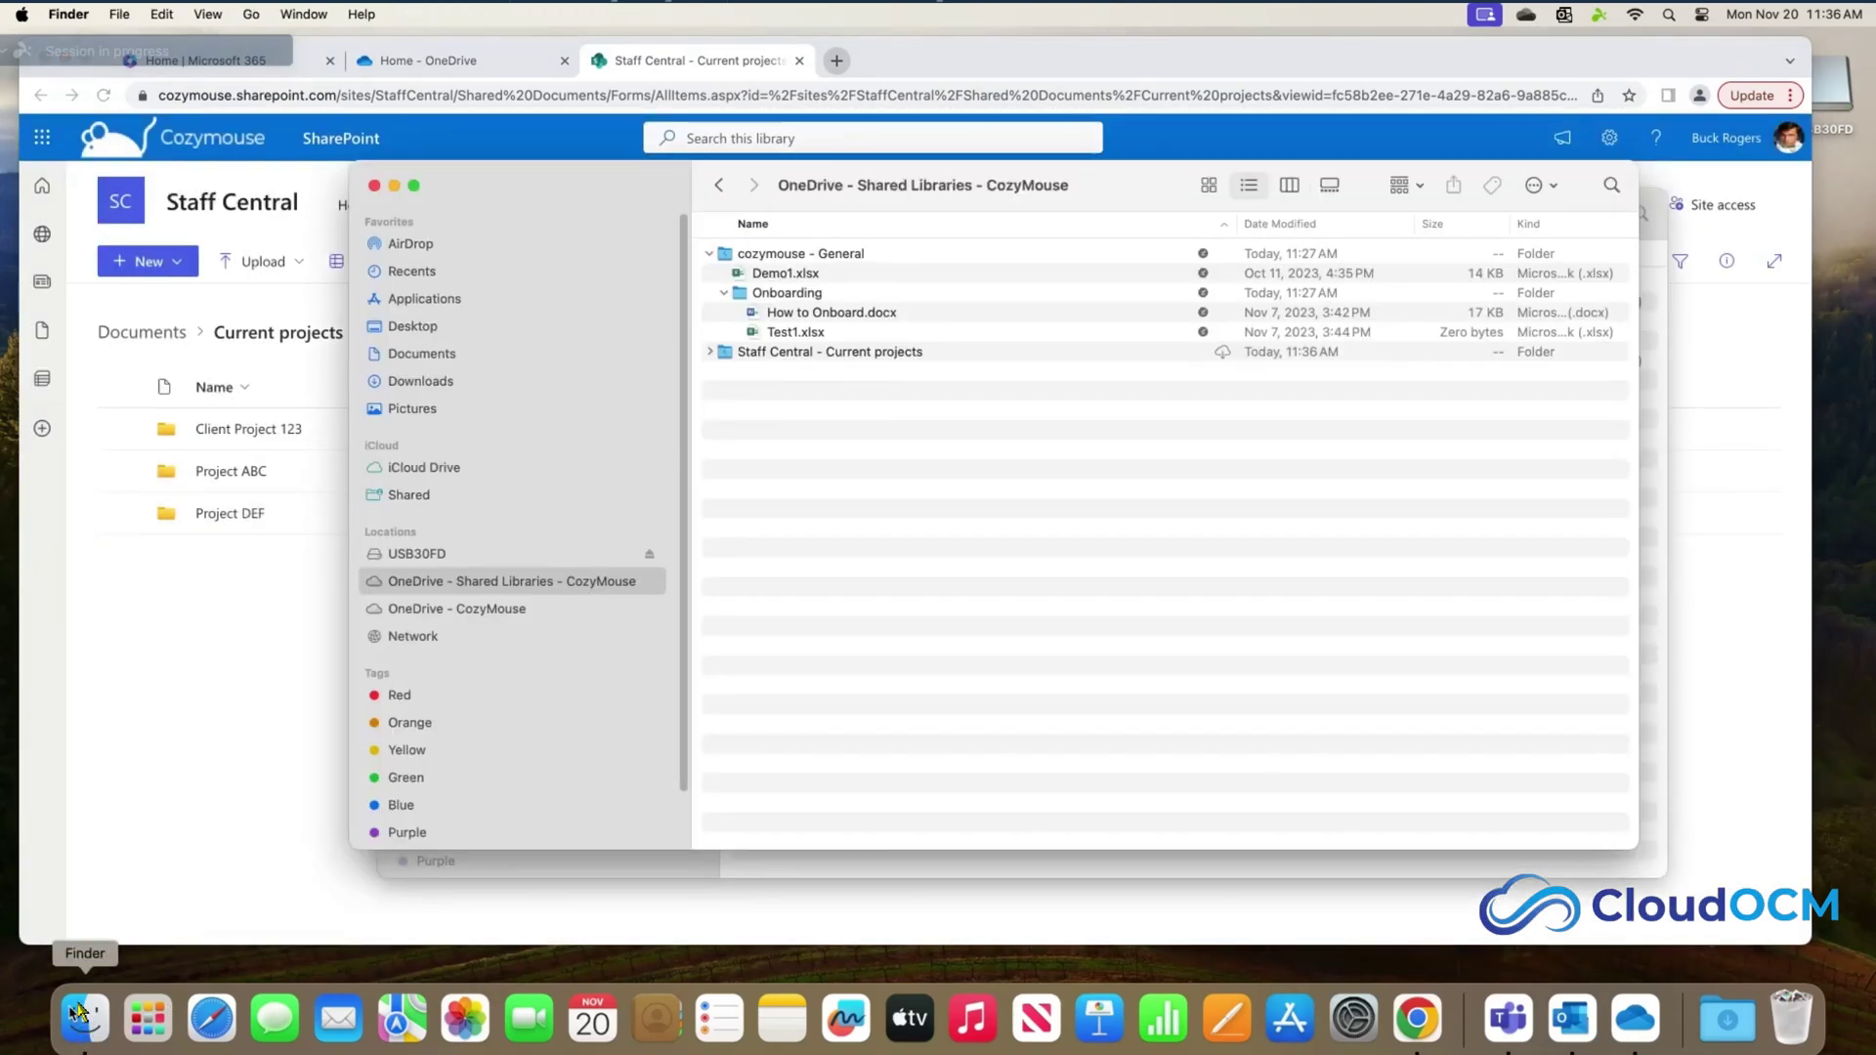
pyautogui.click(708, 354)
pyautogui.click(725, 371)
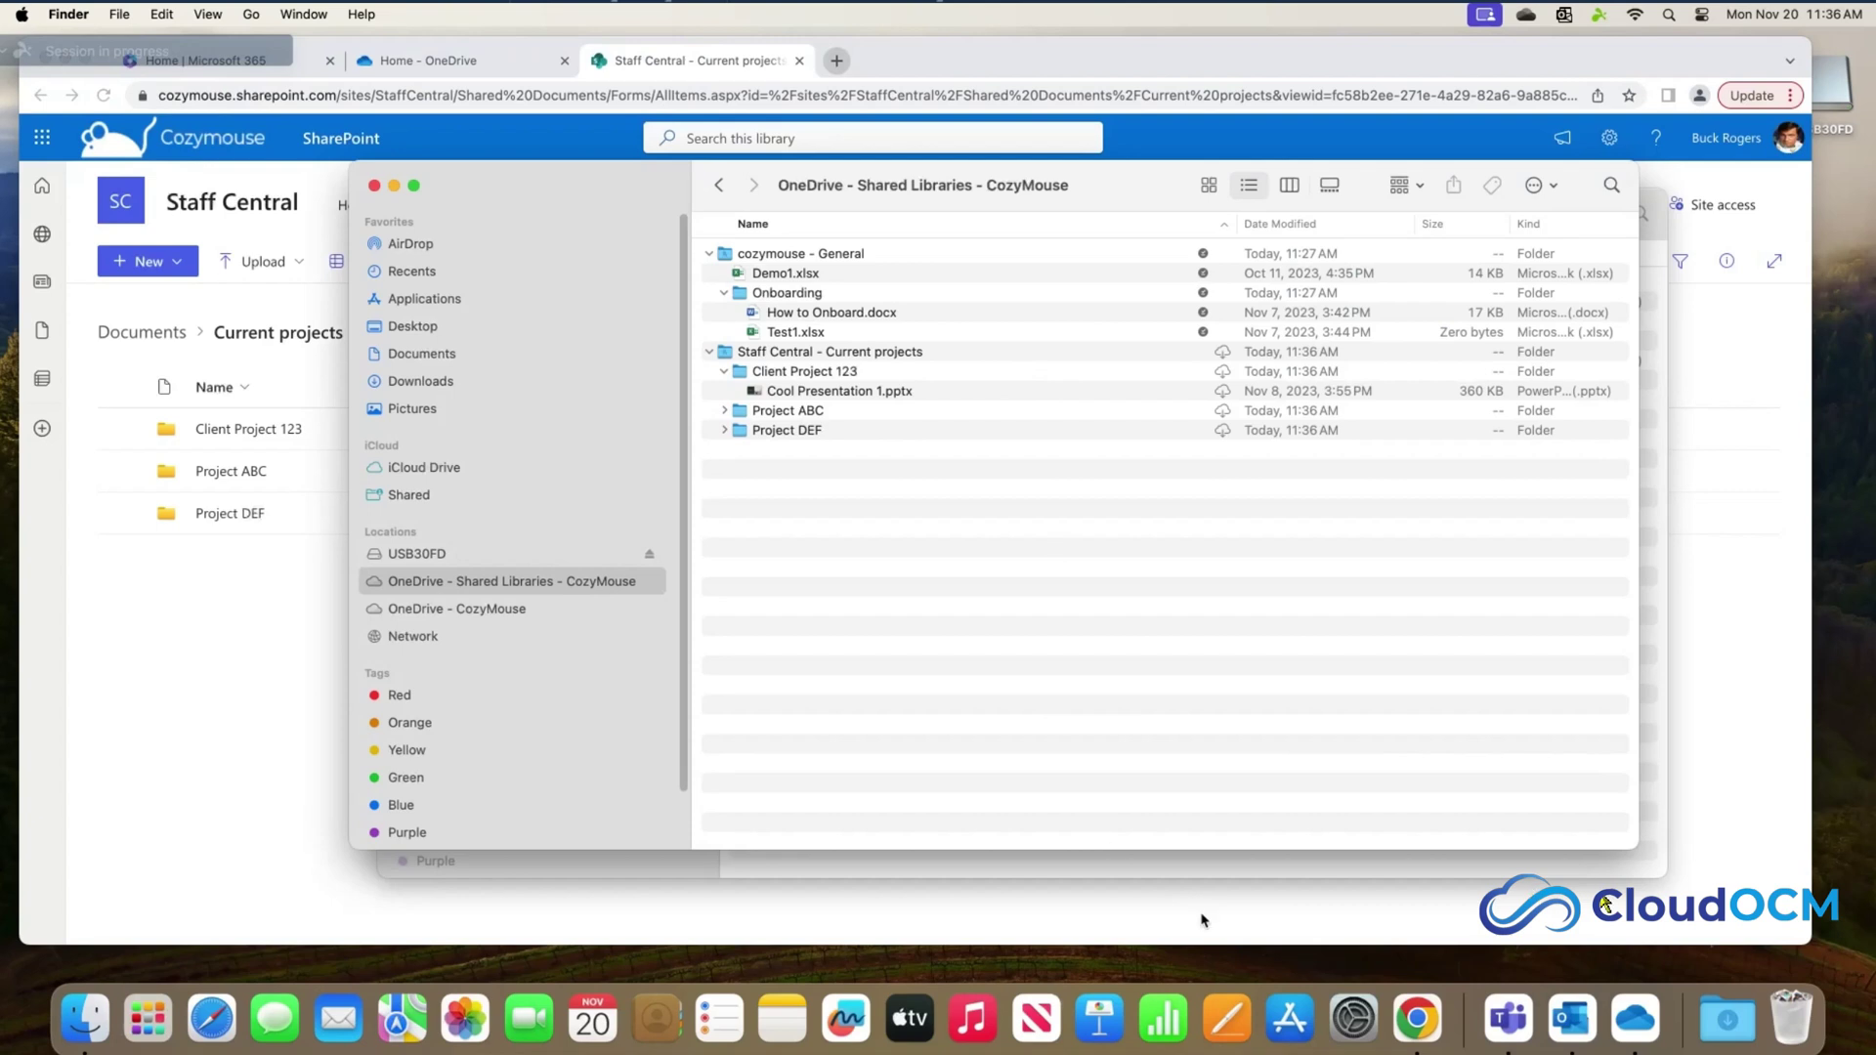
# - Switch to the OneDrive account settings and stop syncing Staff Central - Current projects
pyautogui.click(1634, 1020)
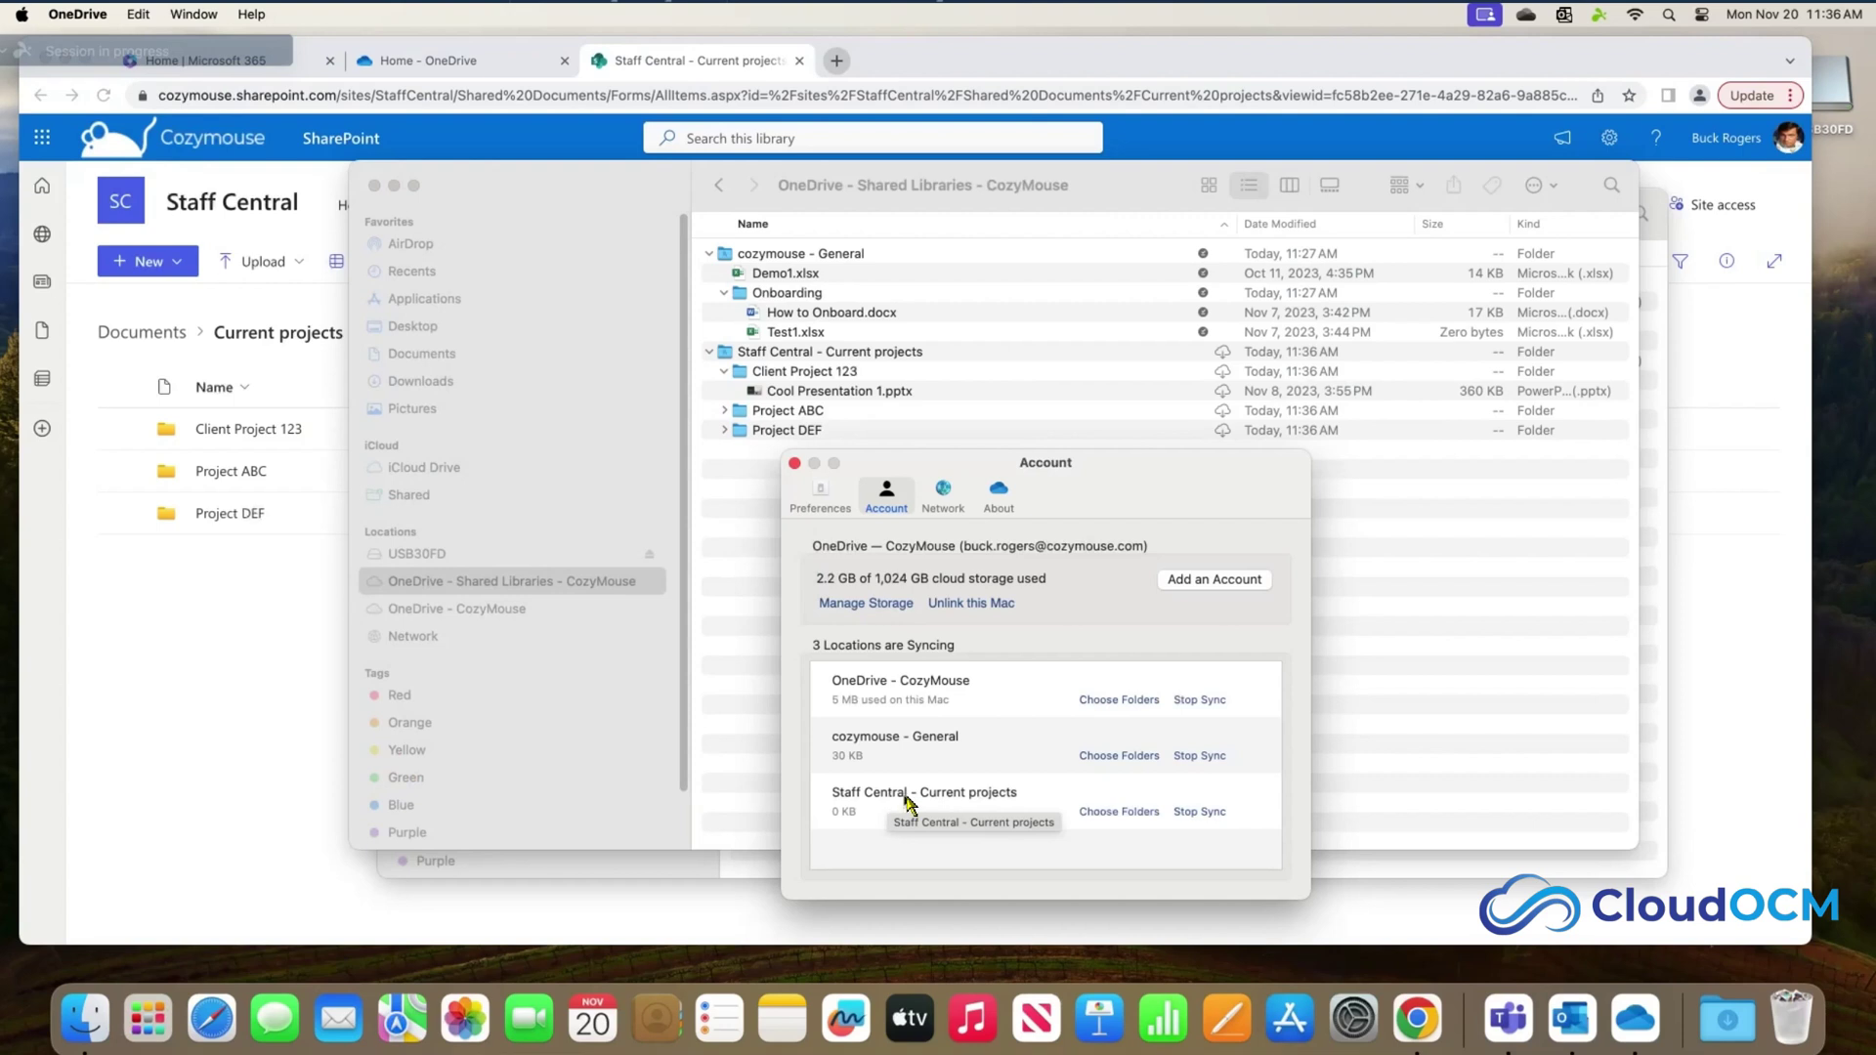
pyautogui.click(1200, 812)
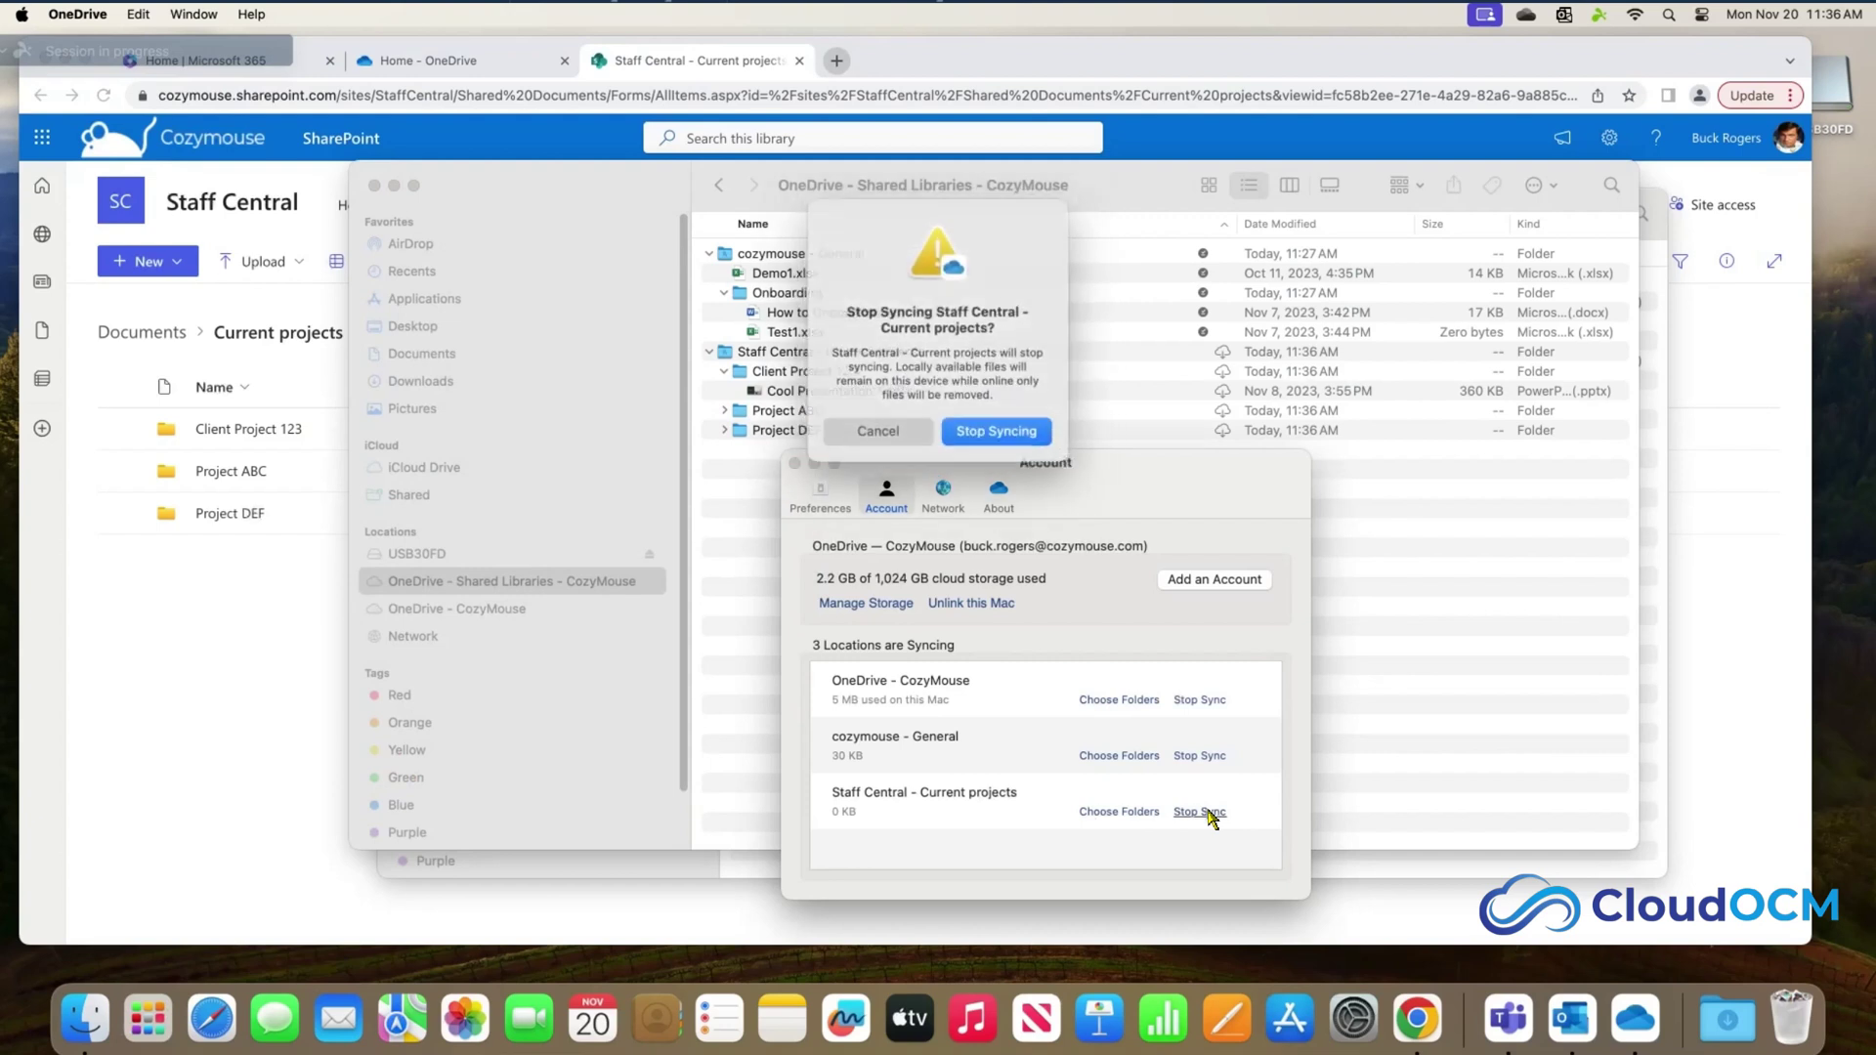
pyautogui.click(995, 430)
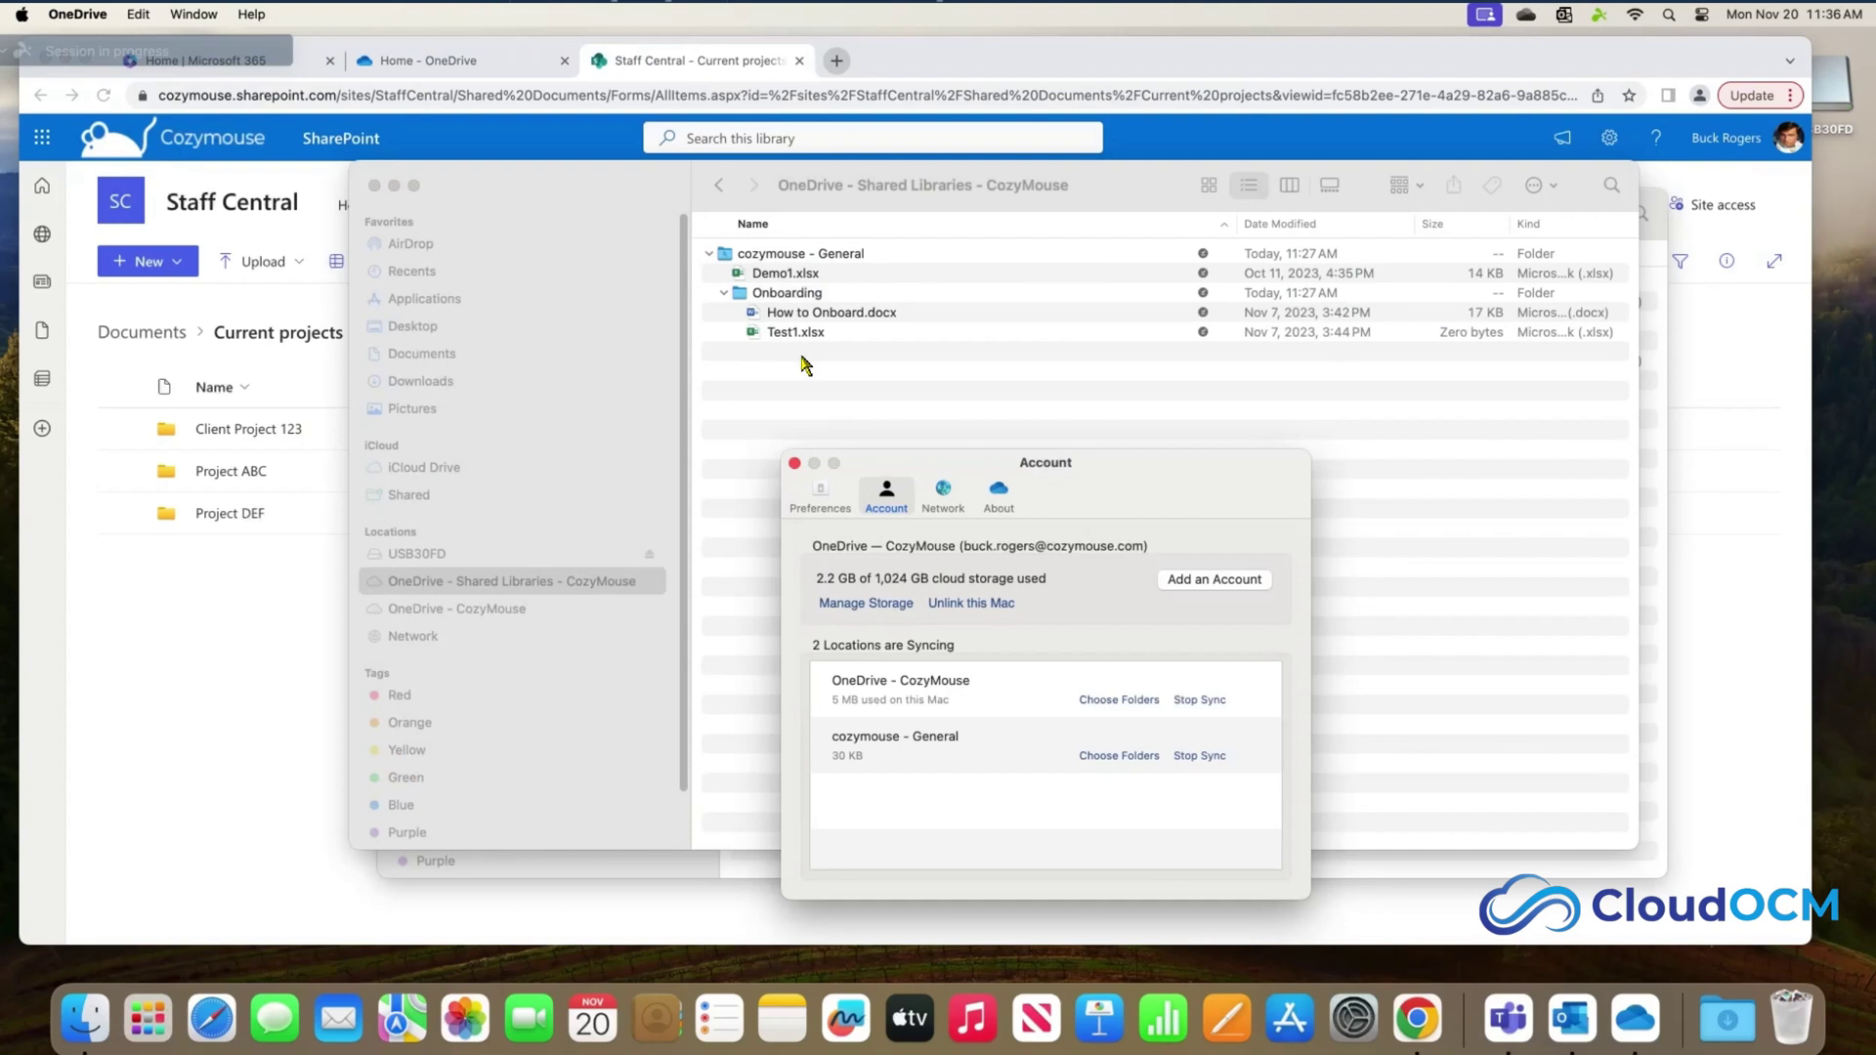
# - Switch to Chrome, close the Staff Central page, and briefly open Bucks Cool File from the recent files in OneDrive
pyautogui.click(209, 676)
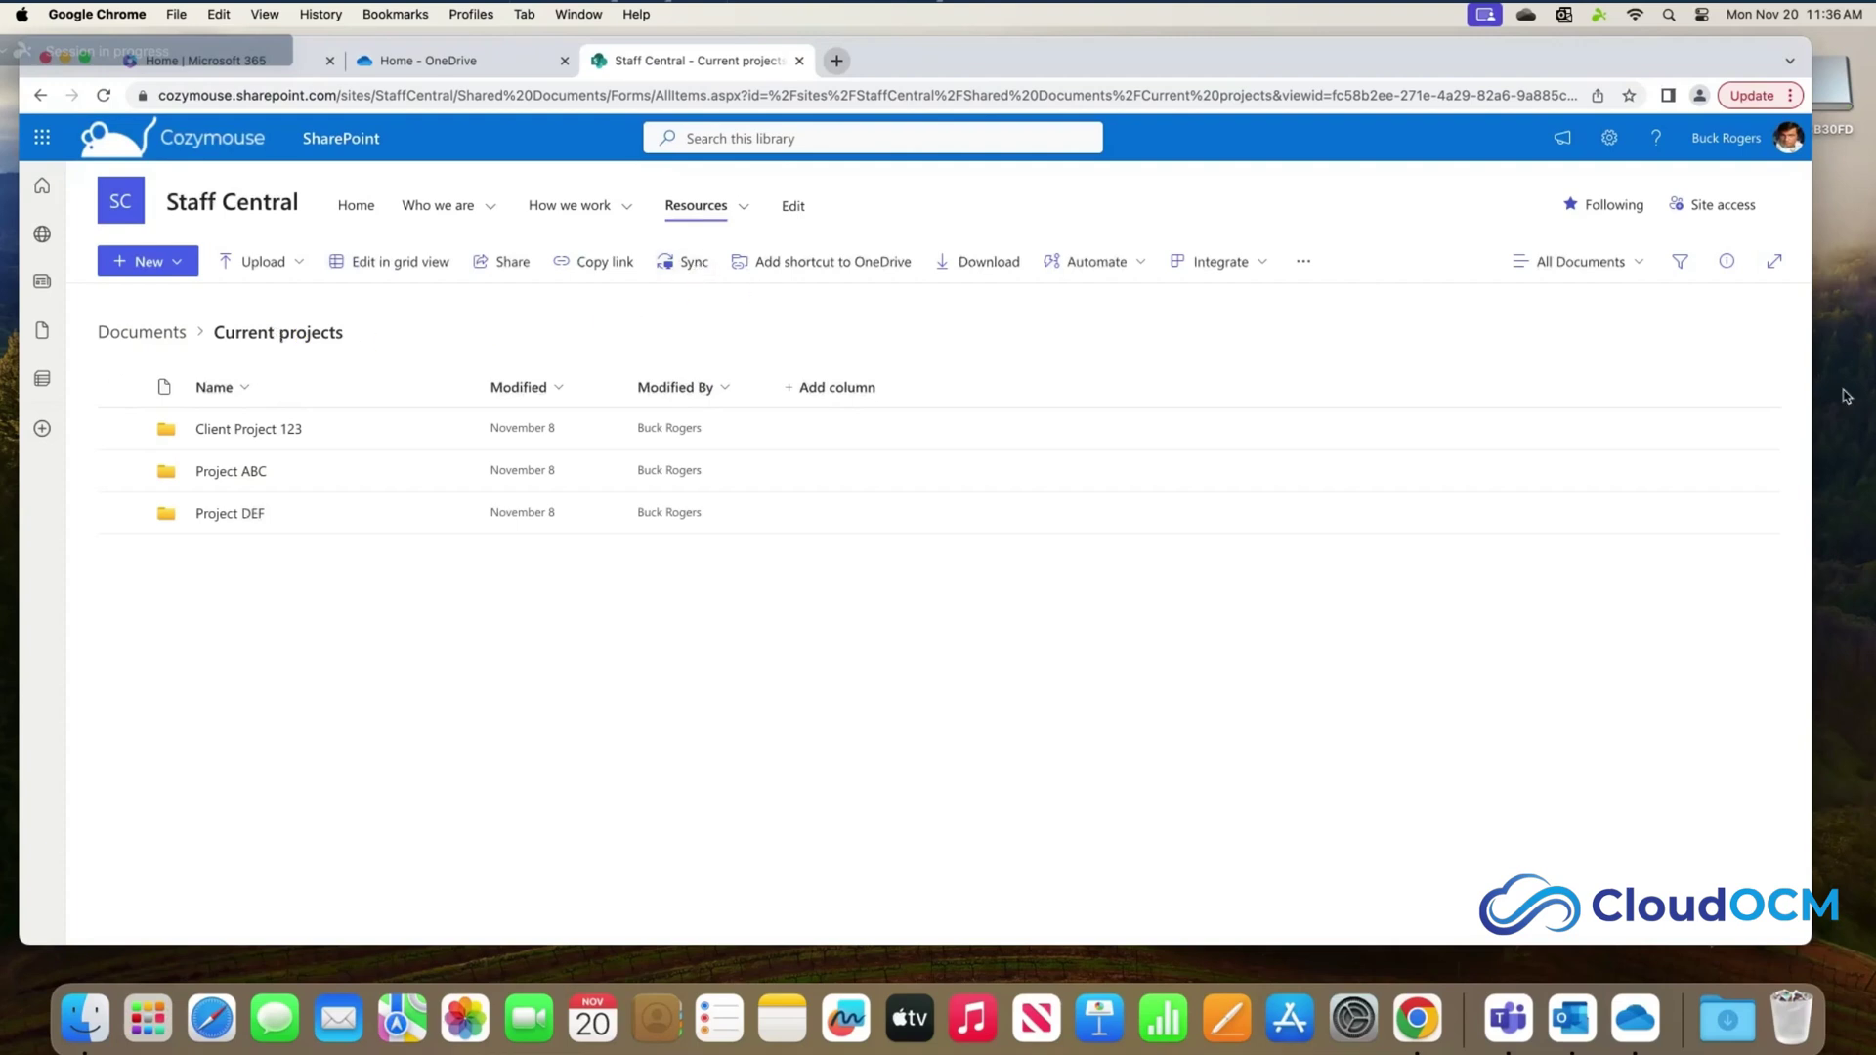
pyautogui.press('super+w')
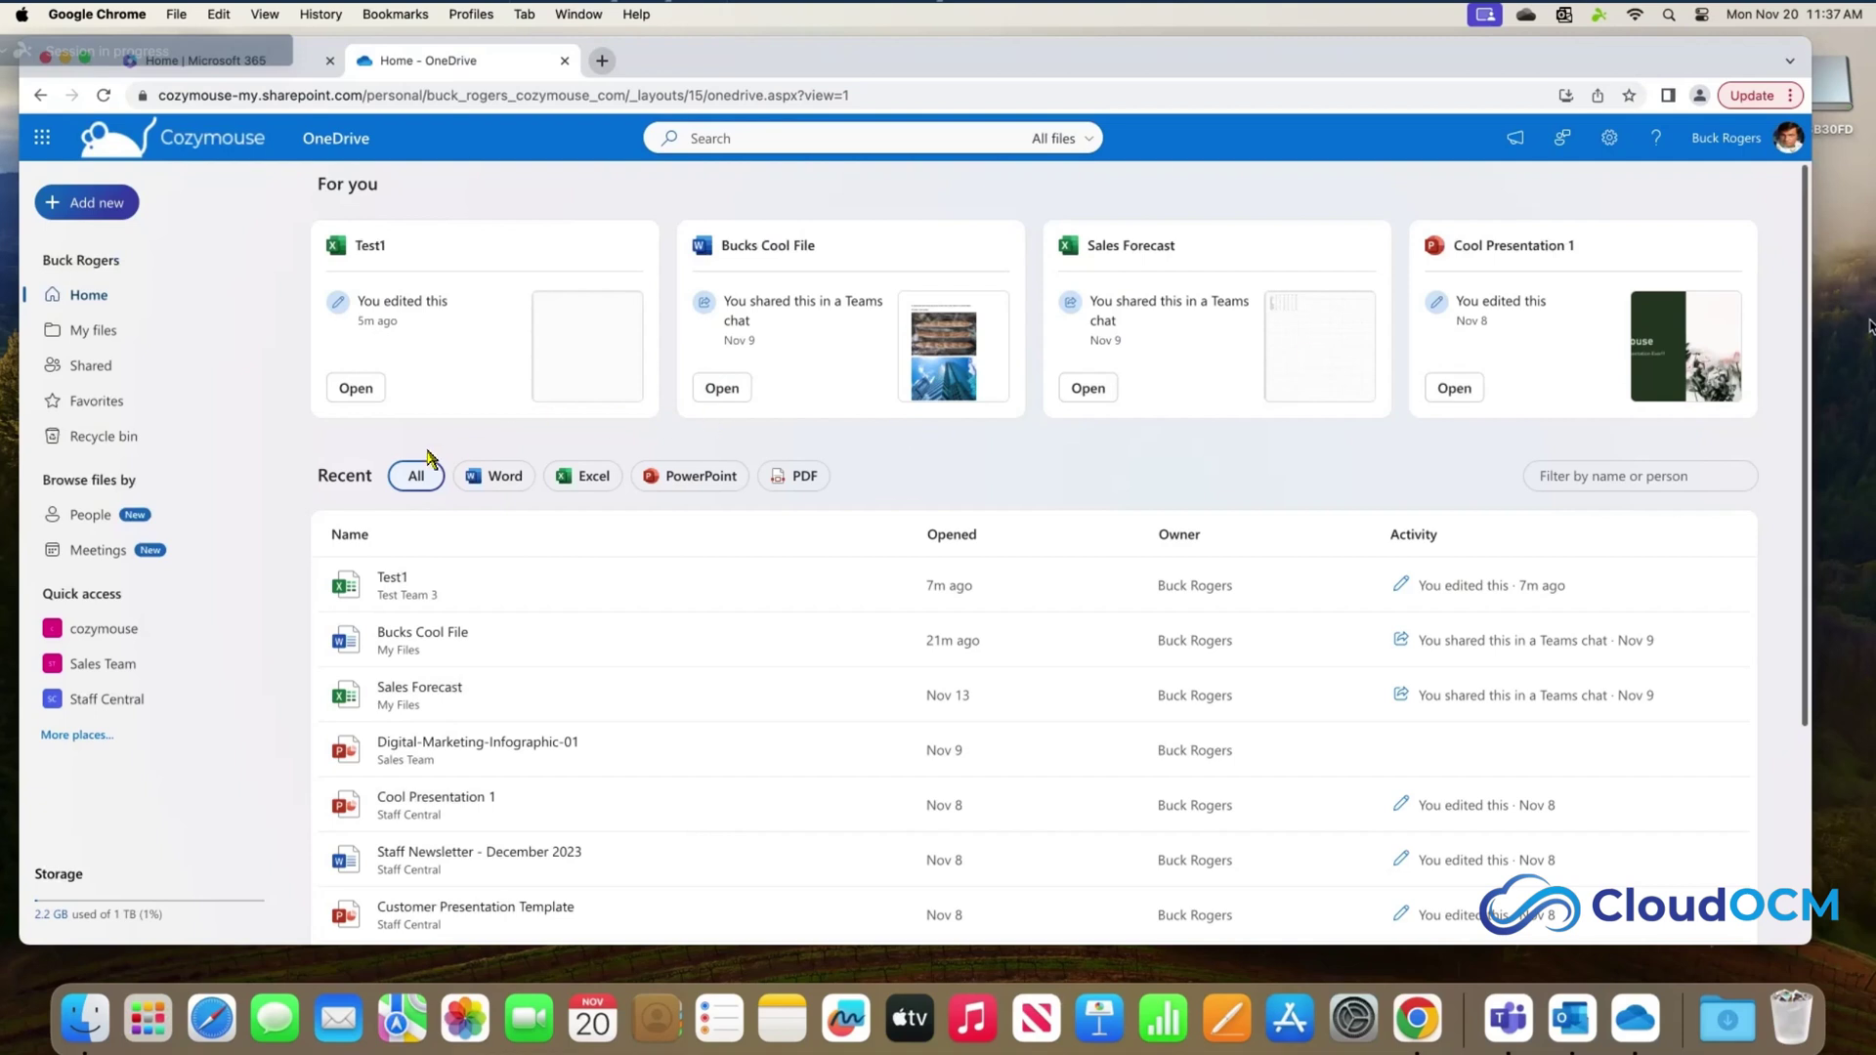
pyautogui.click(422, 641)
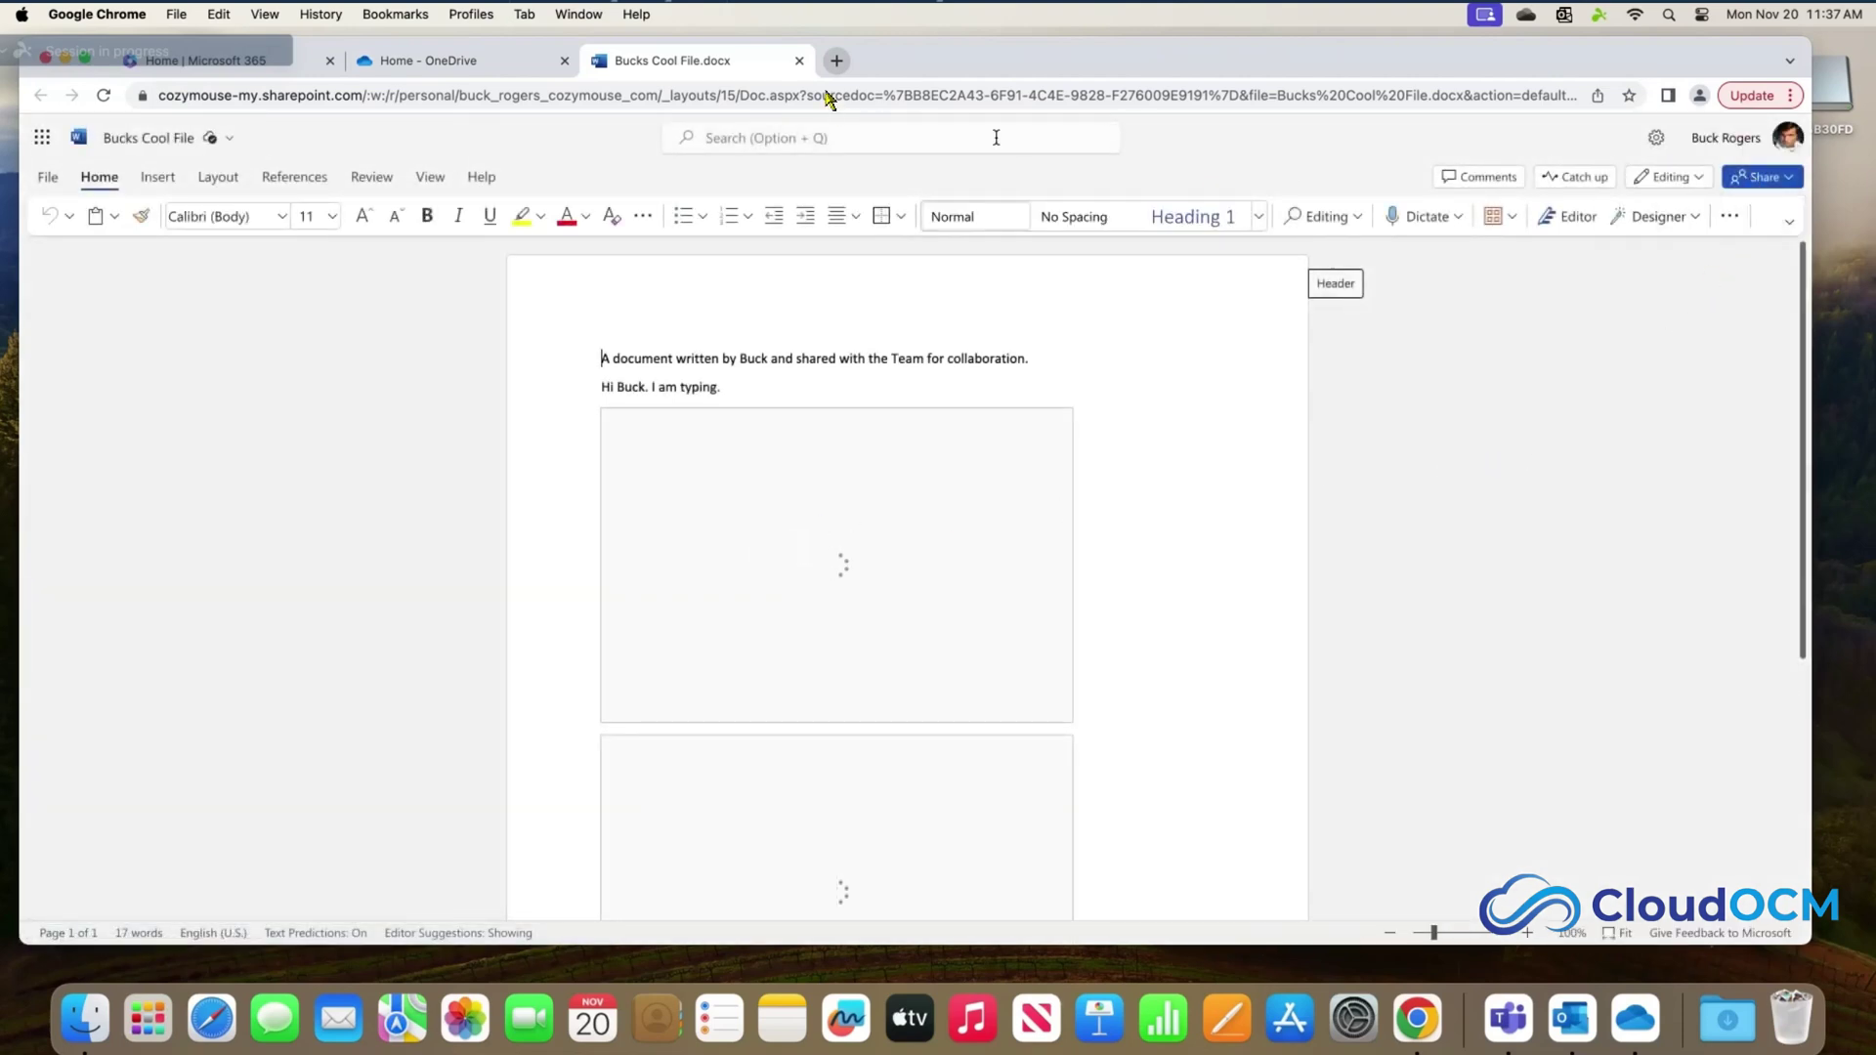
pyautogui.click(801, 62)
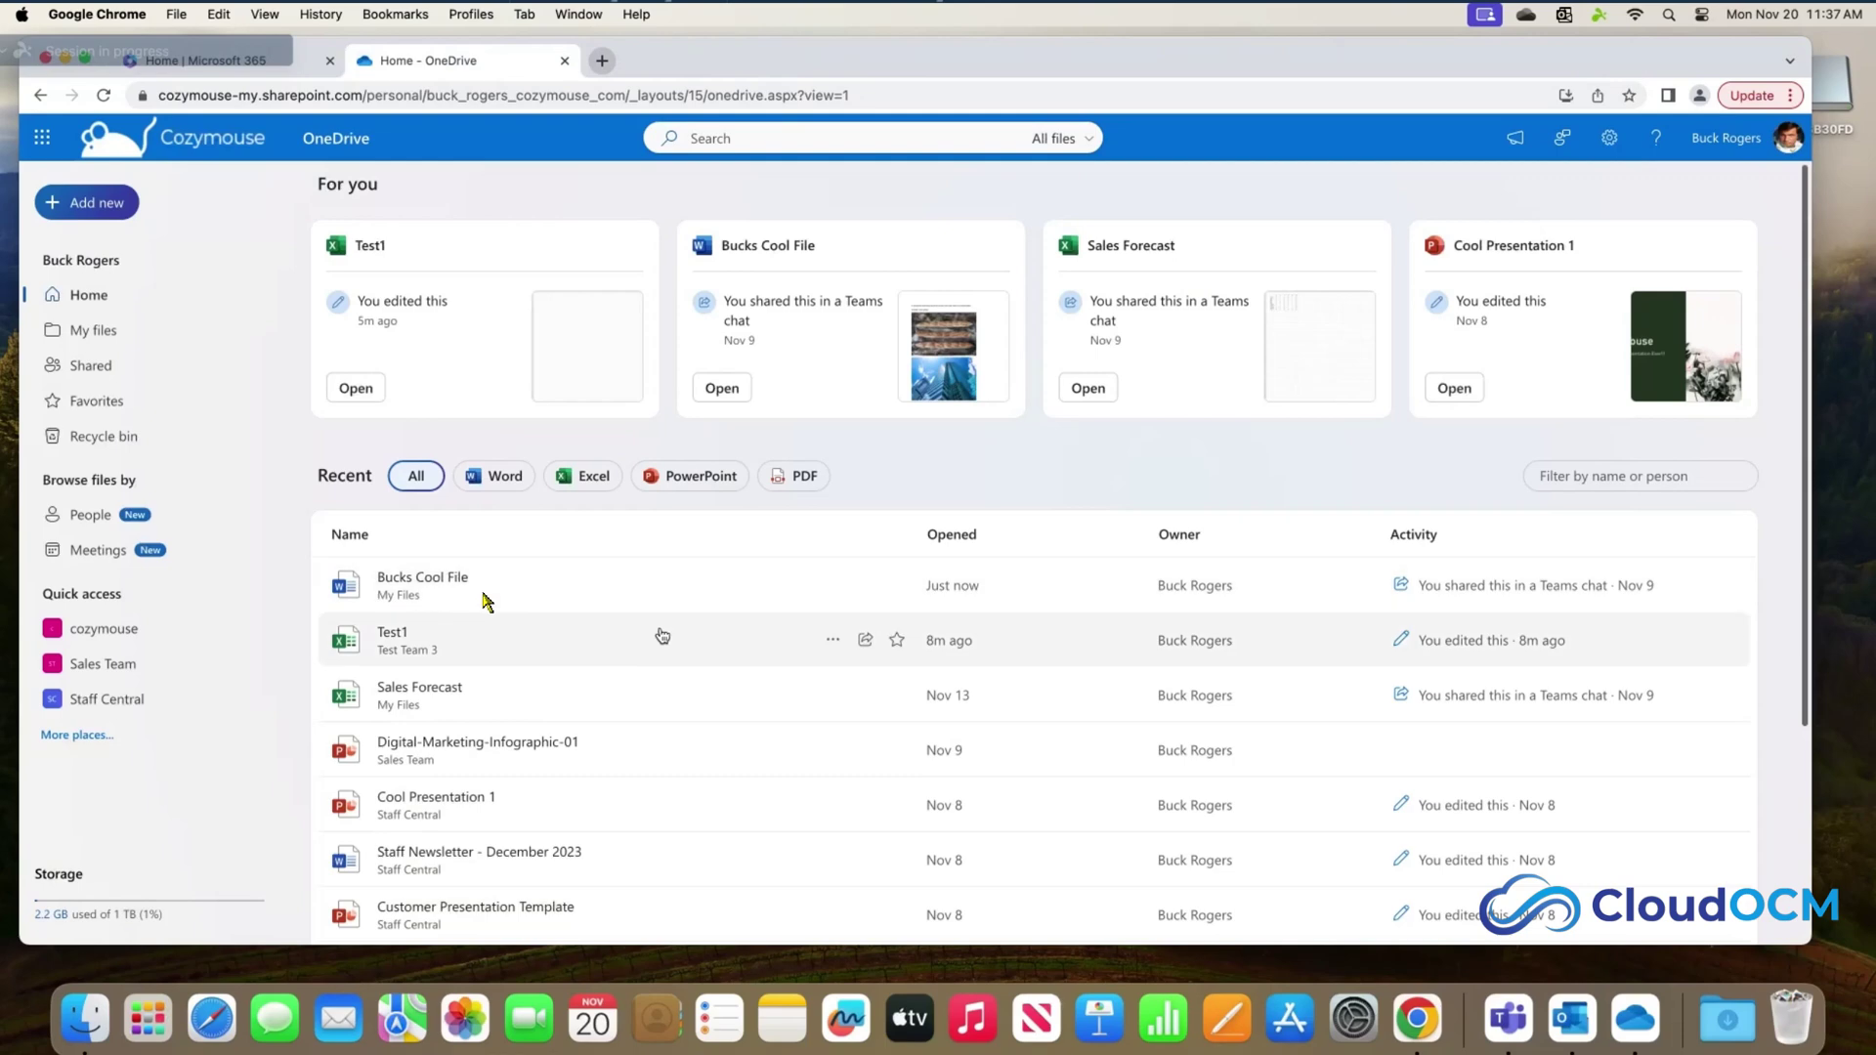
# - Prepare to share Bucks Cool File with people you choose, add a colleague as recipient, and close the sharing dialog without sending
pyautogui.click(836, 585)
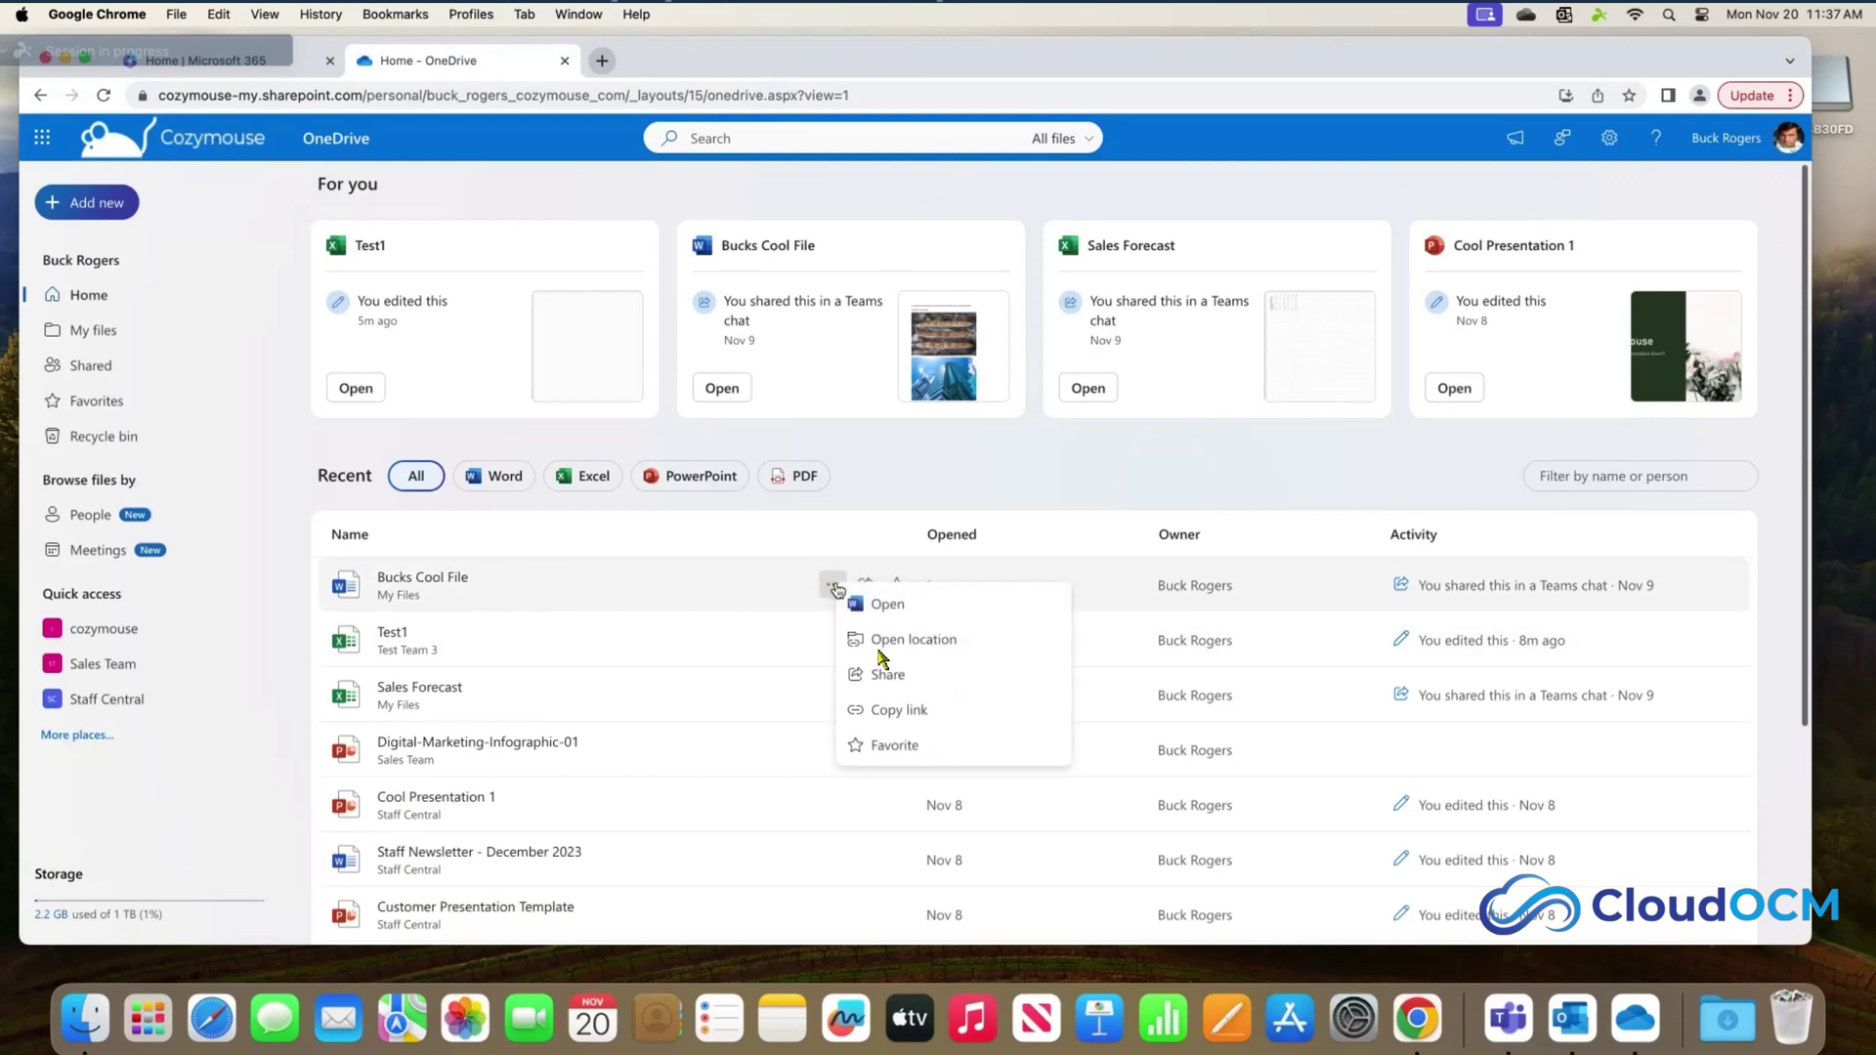
pyautogui.click(896, 675)
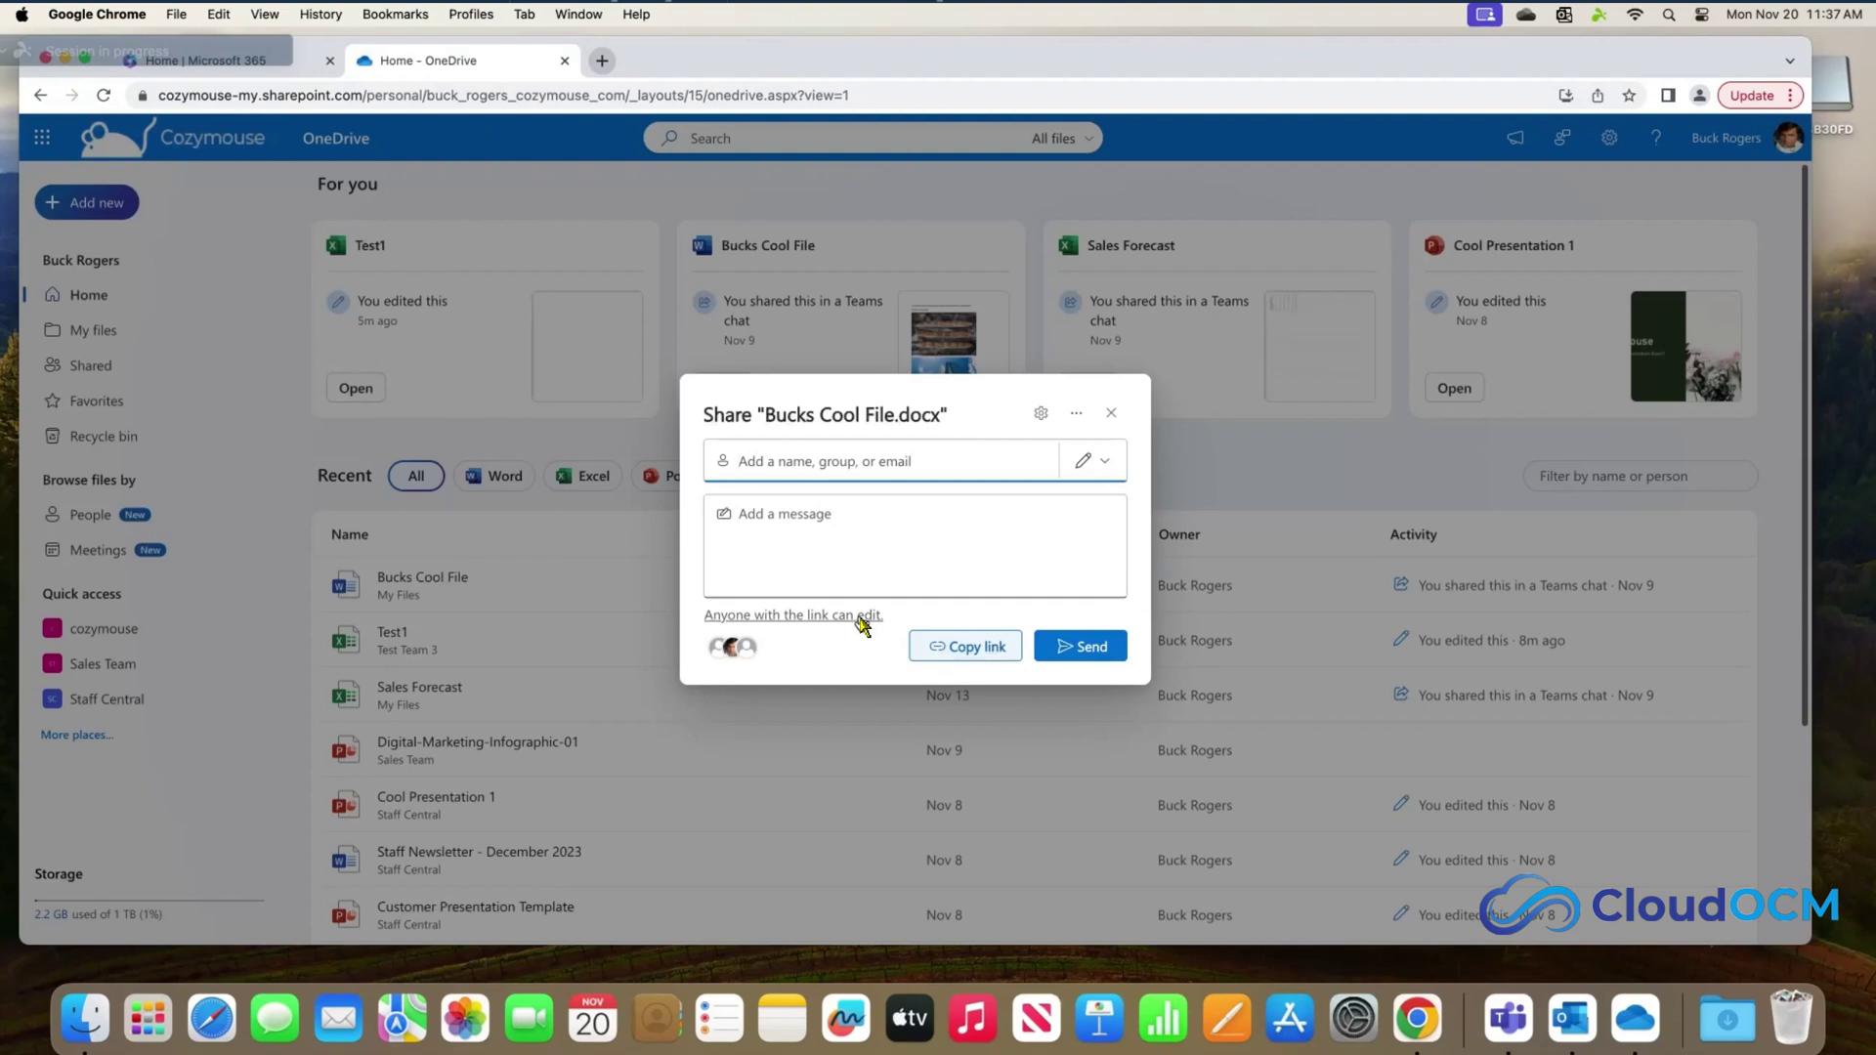
pyautogui.click(824, 615)
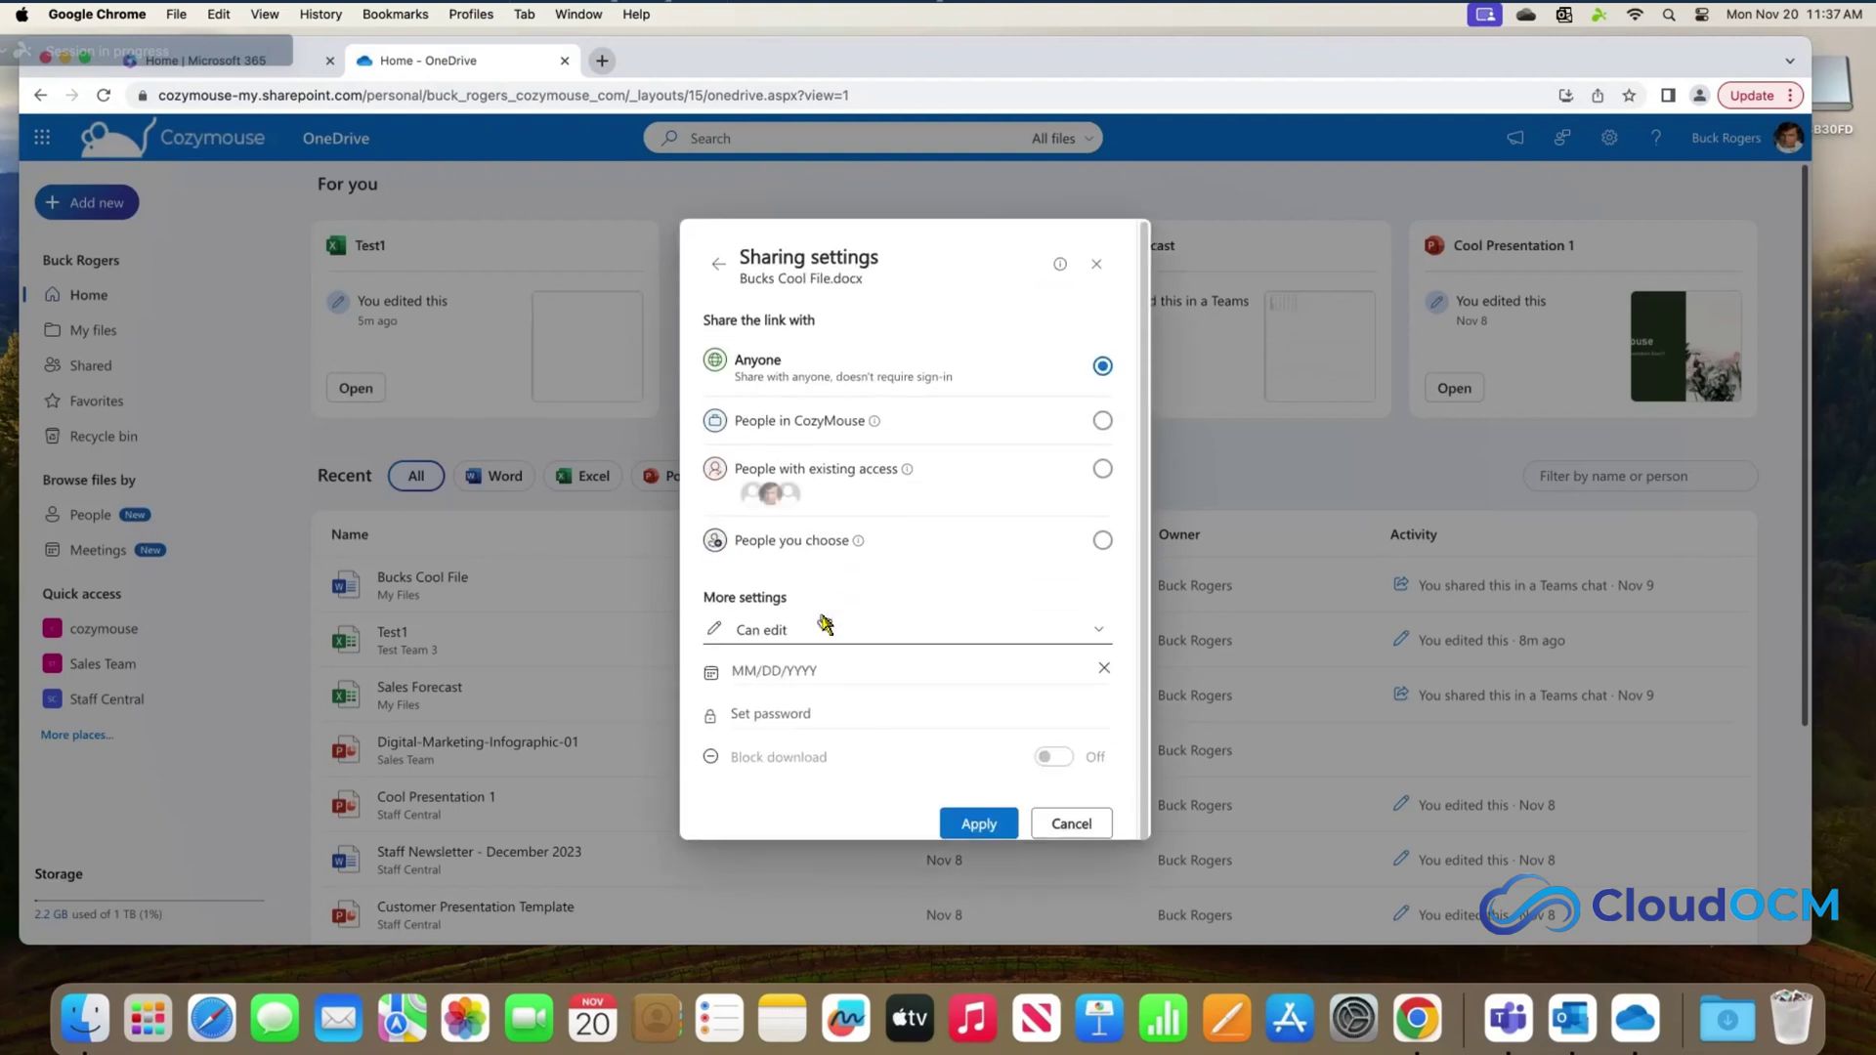
pyautogui.click(1101, 533)
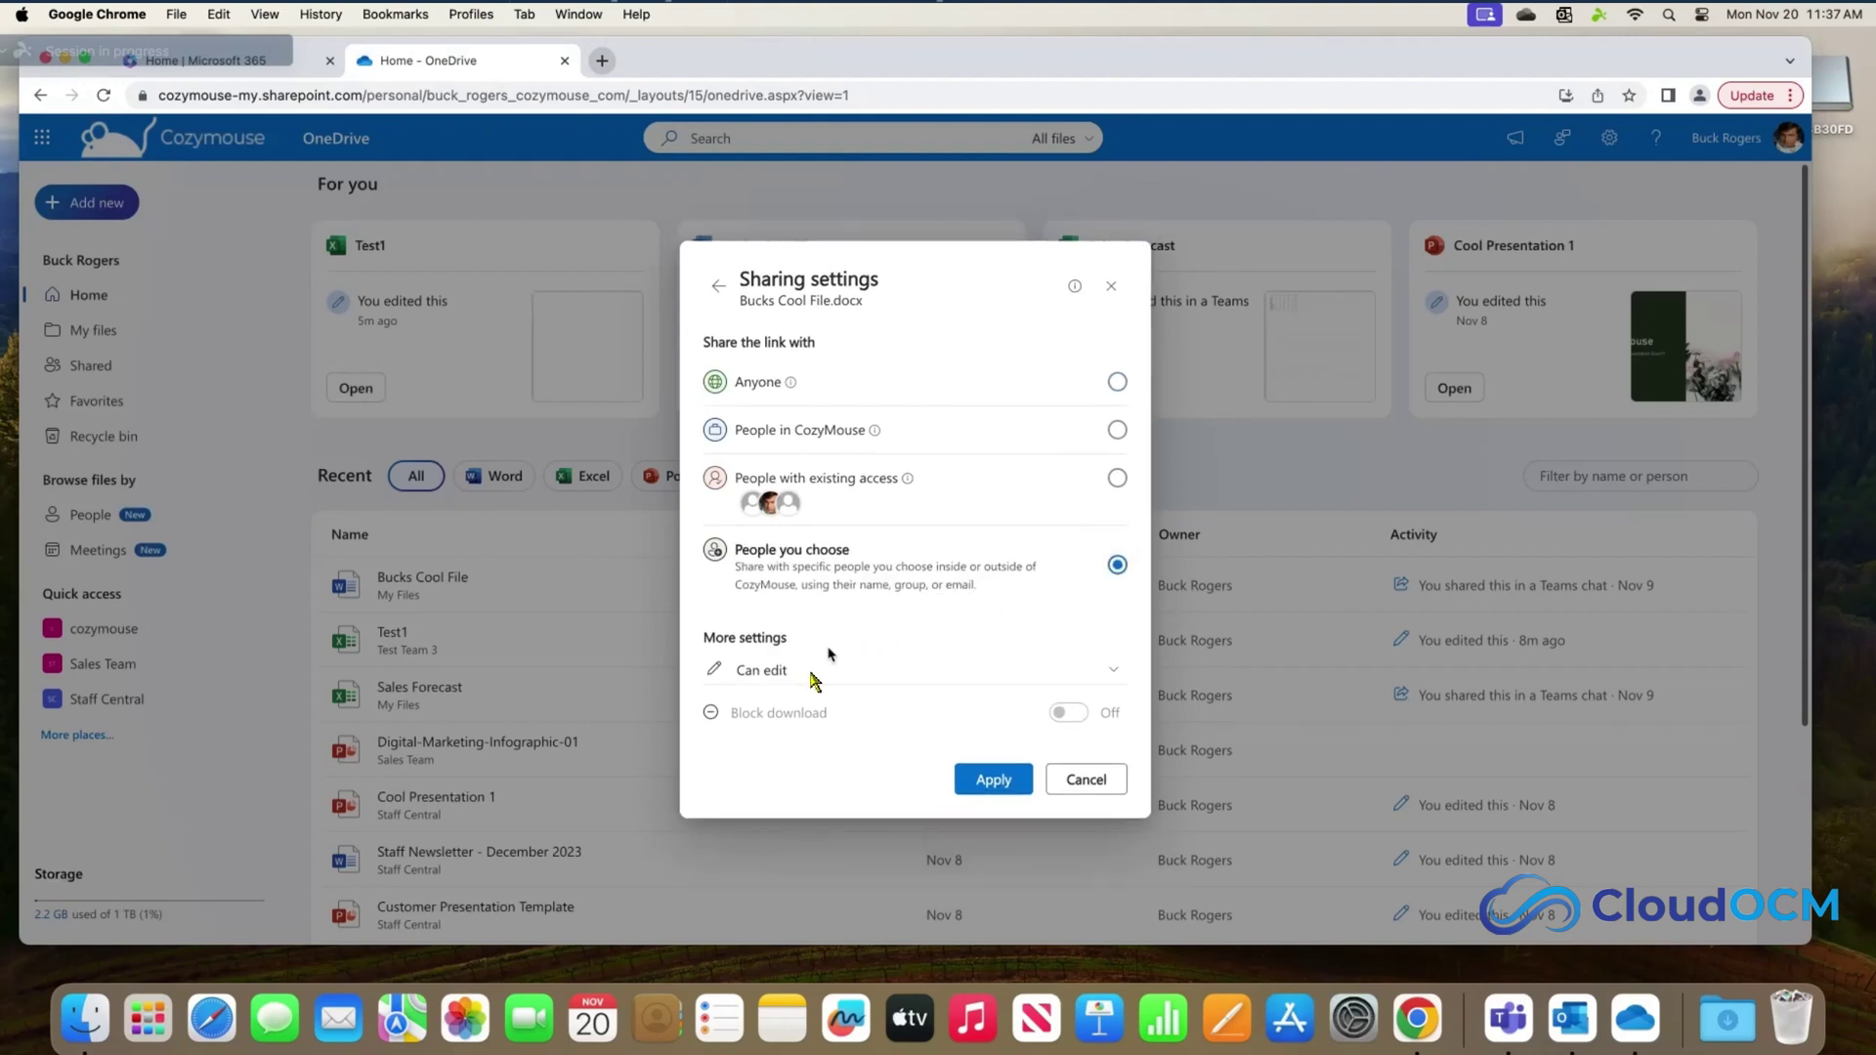
pyautogui.click(994, 781)
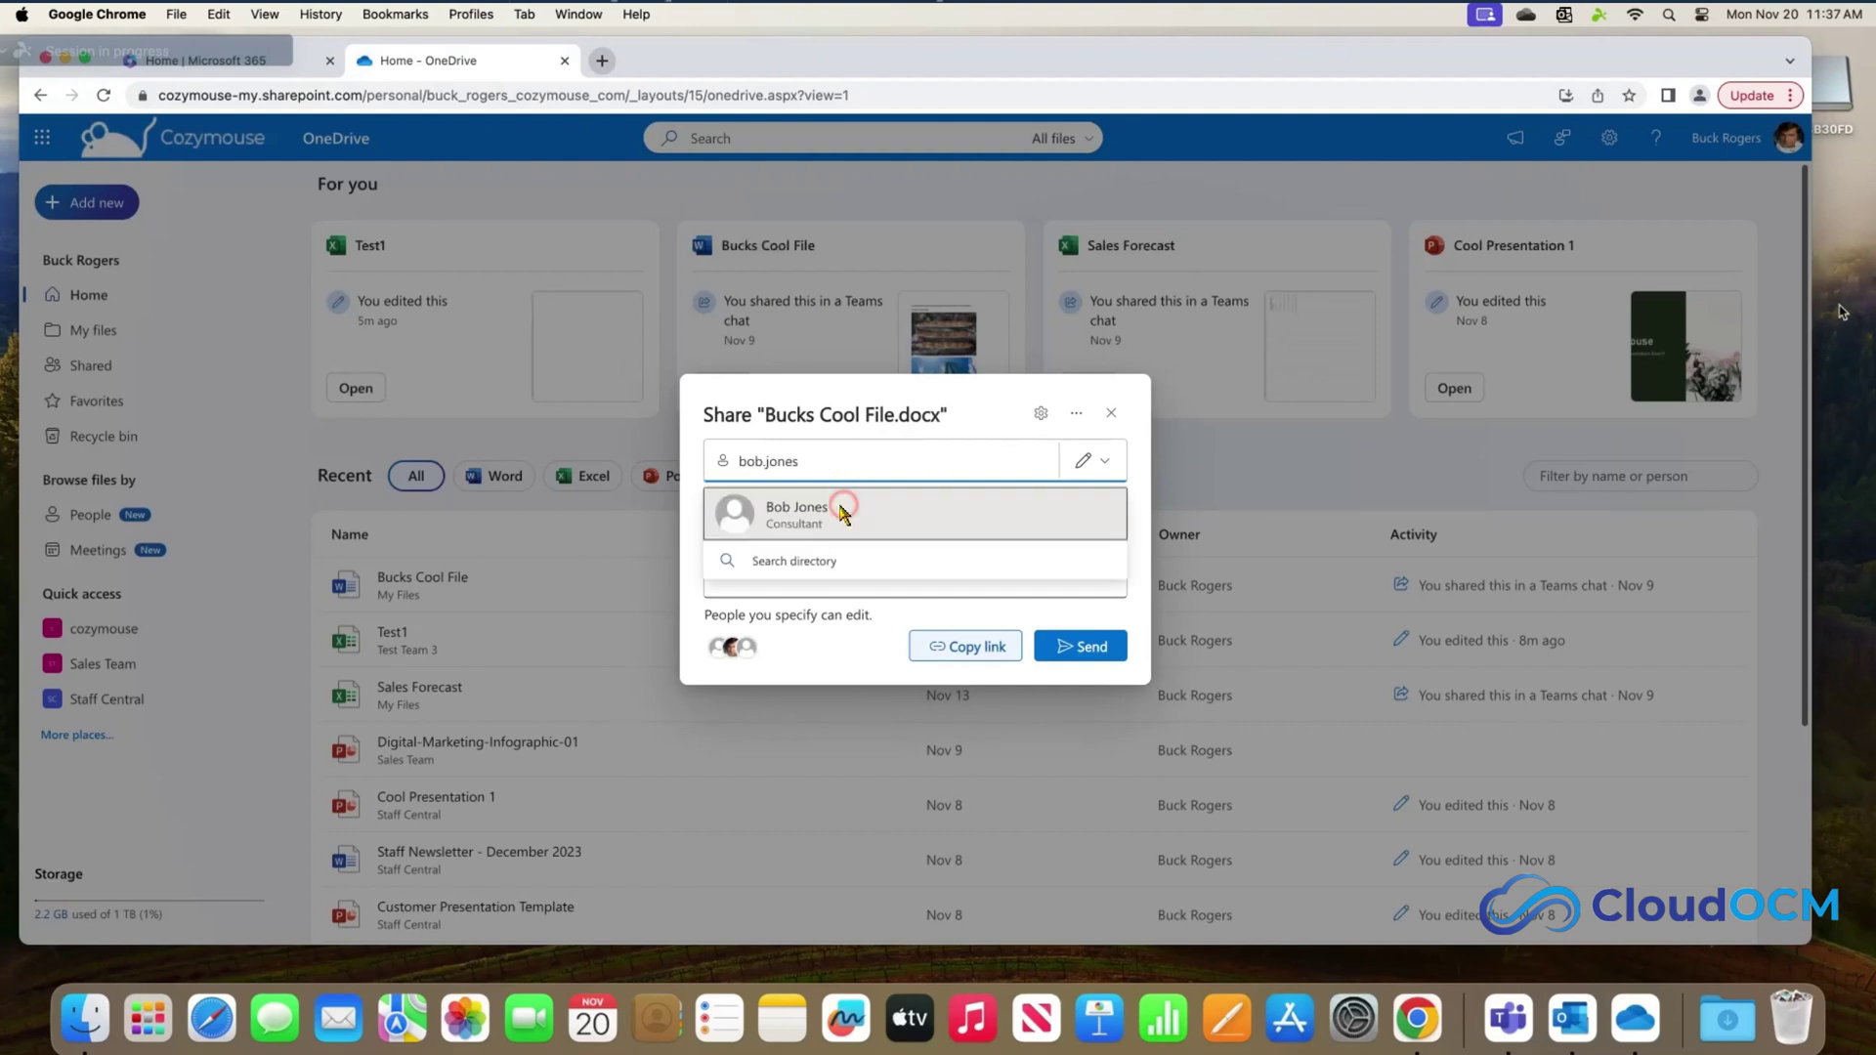
pyautogui.click(840, 504)
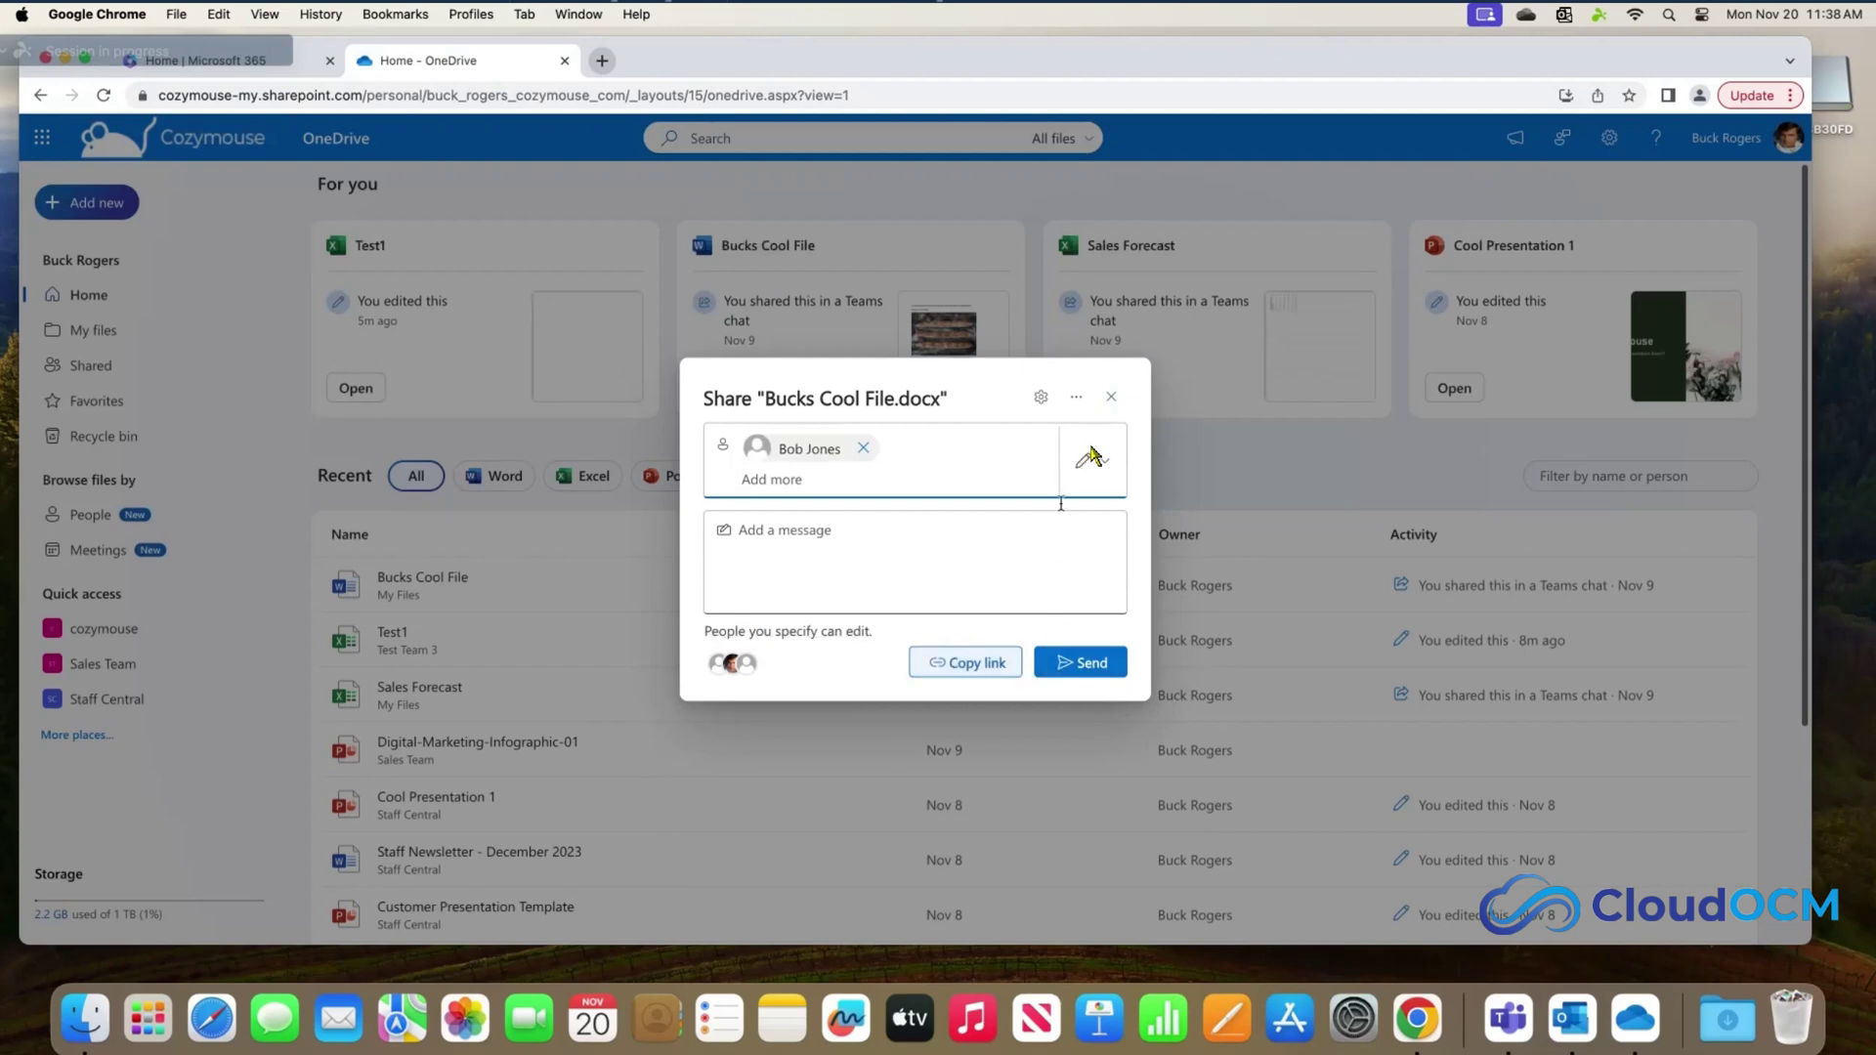
pyautogui.click(1114, 398)
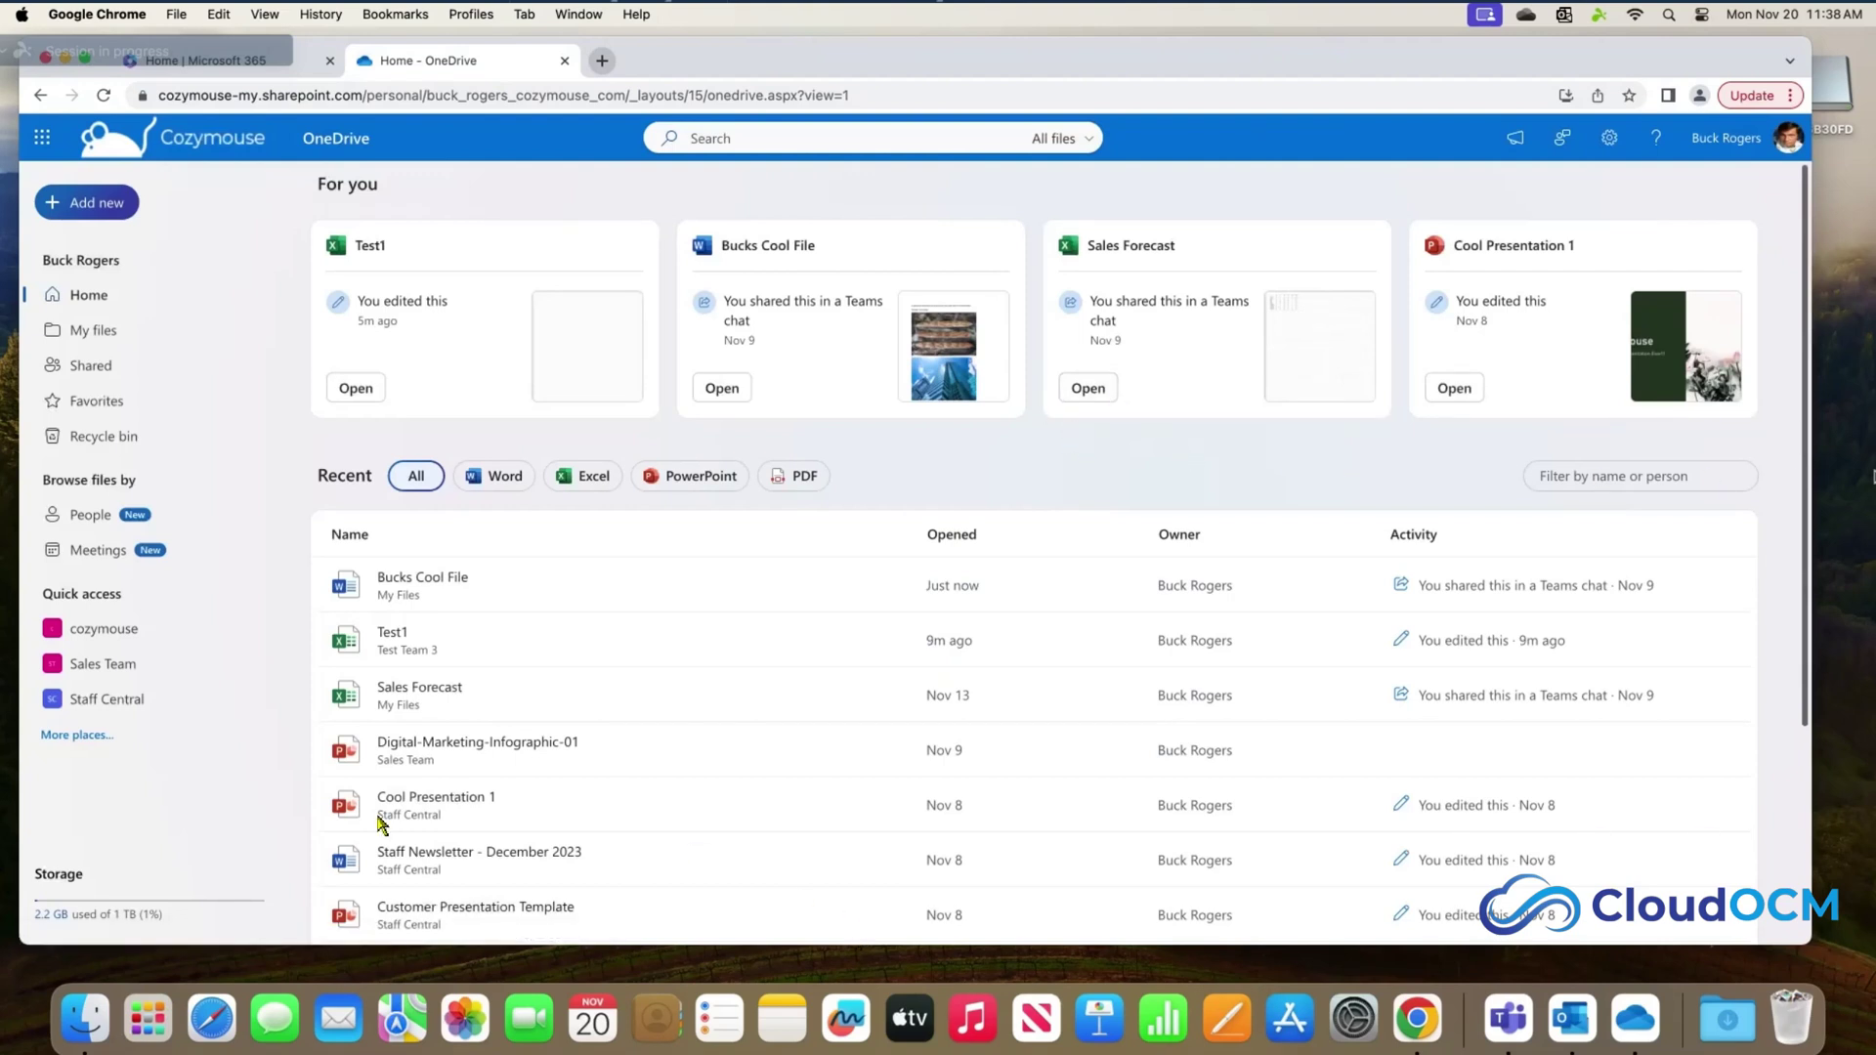
# - Switch to Finder and open the OneDrive sharing window for Sales Forecast.xlsx in the Test Files folder of OneDrive - CozyMouse
pyautogui.click(86, 1022)
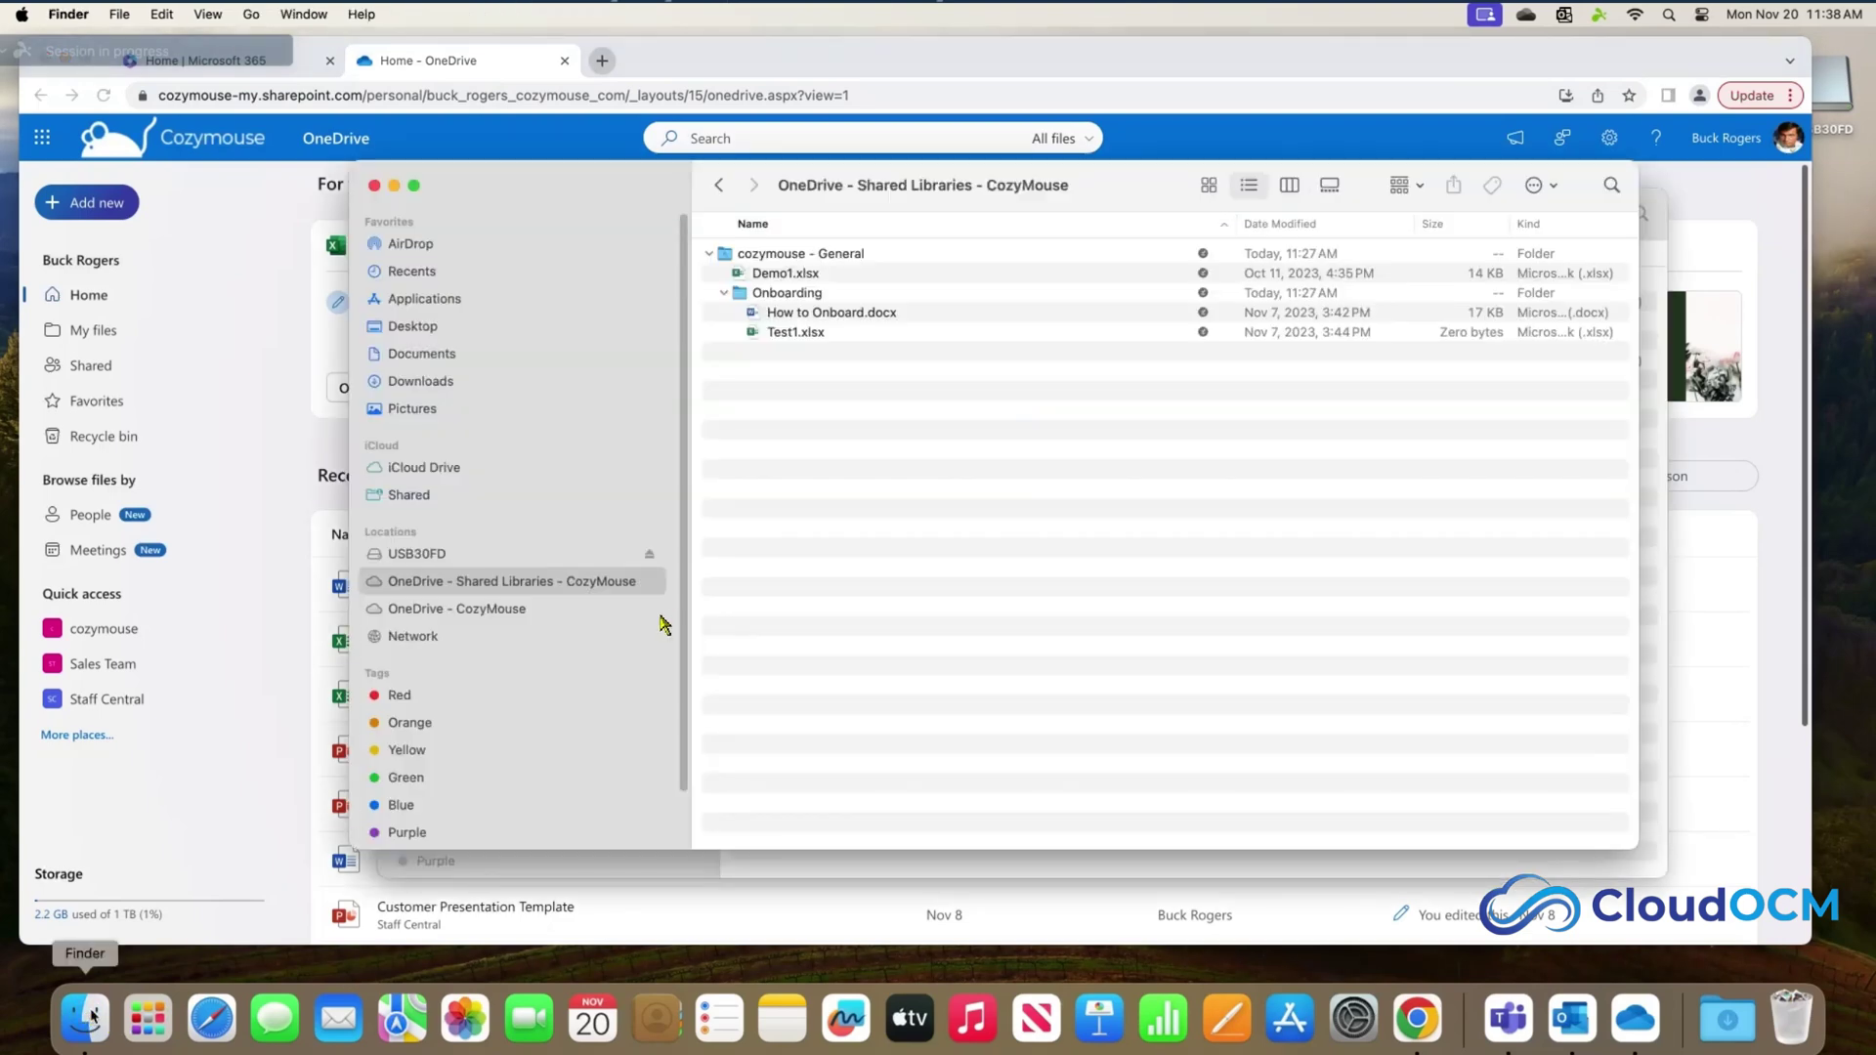
pyautogui.click(472, 613)
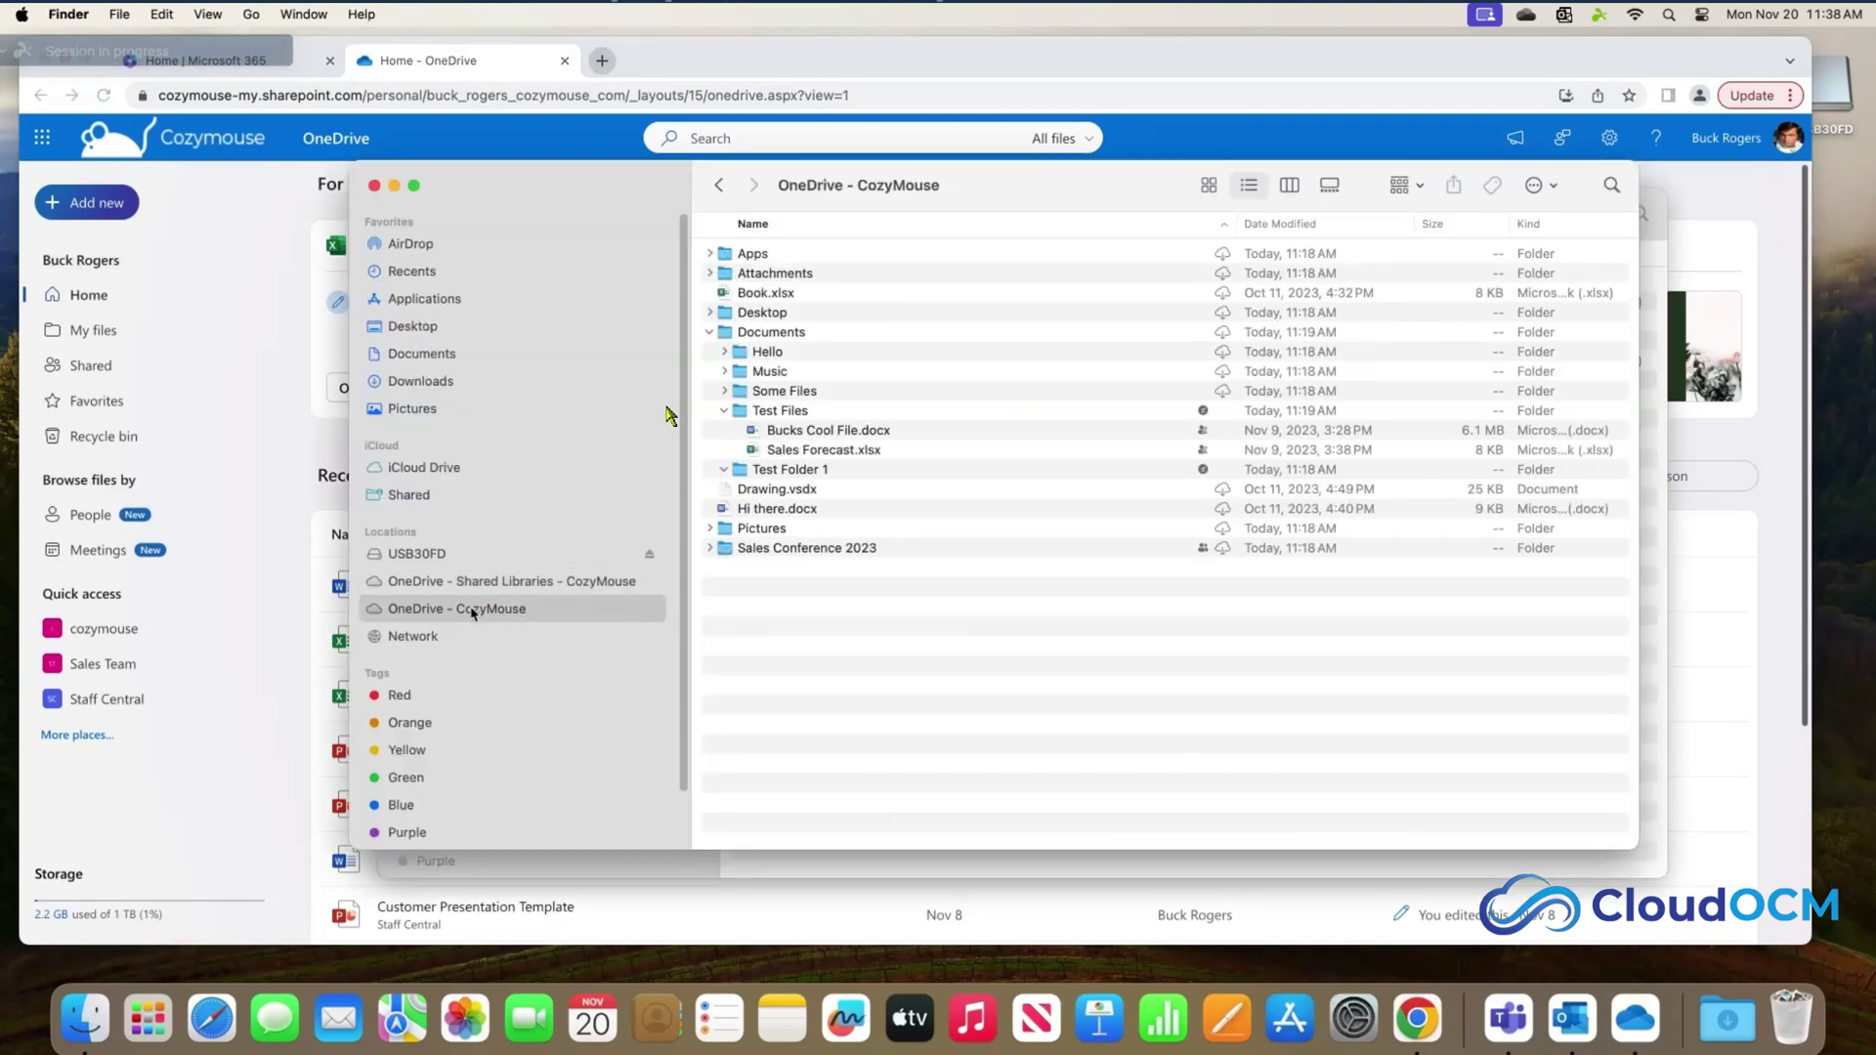
pyautogui.click(804, 451)
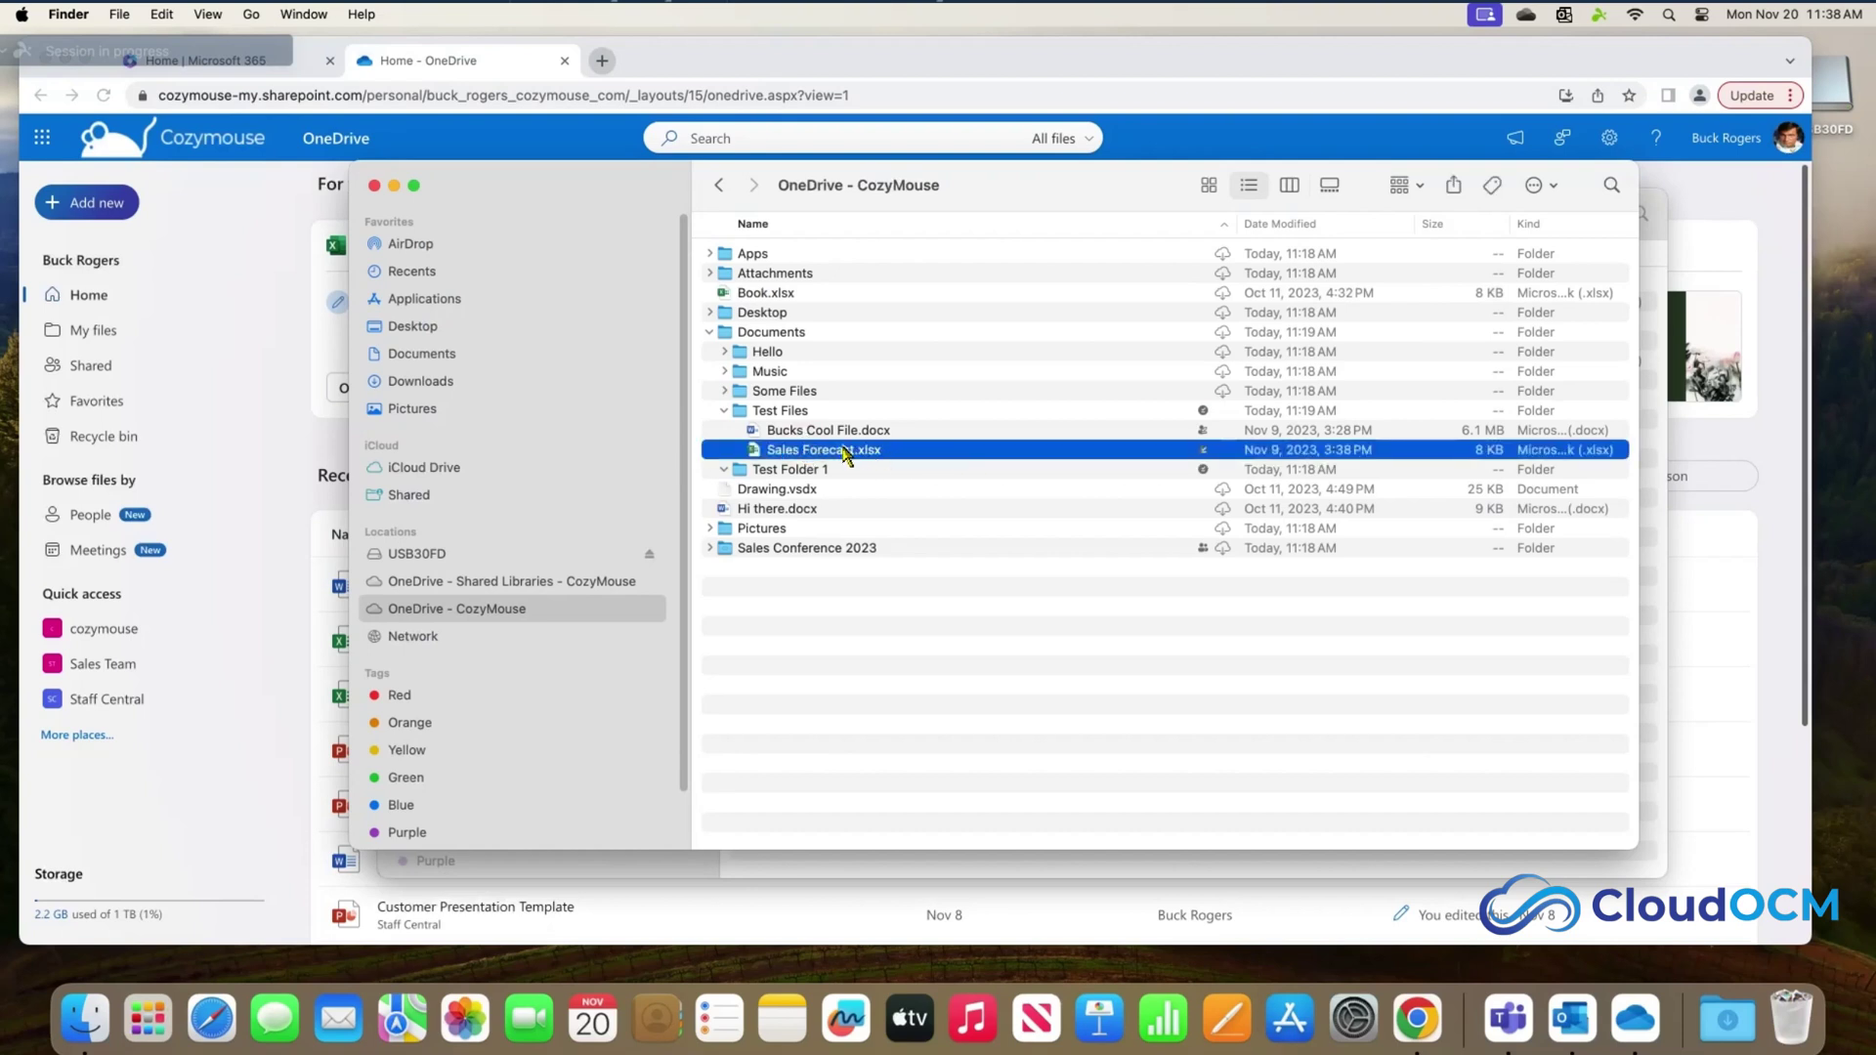
pyautogui.rightClick(846, 455)
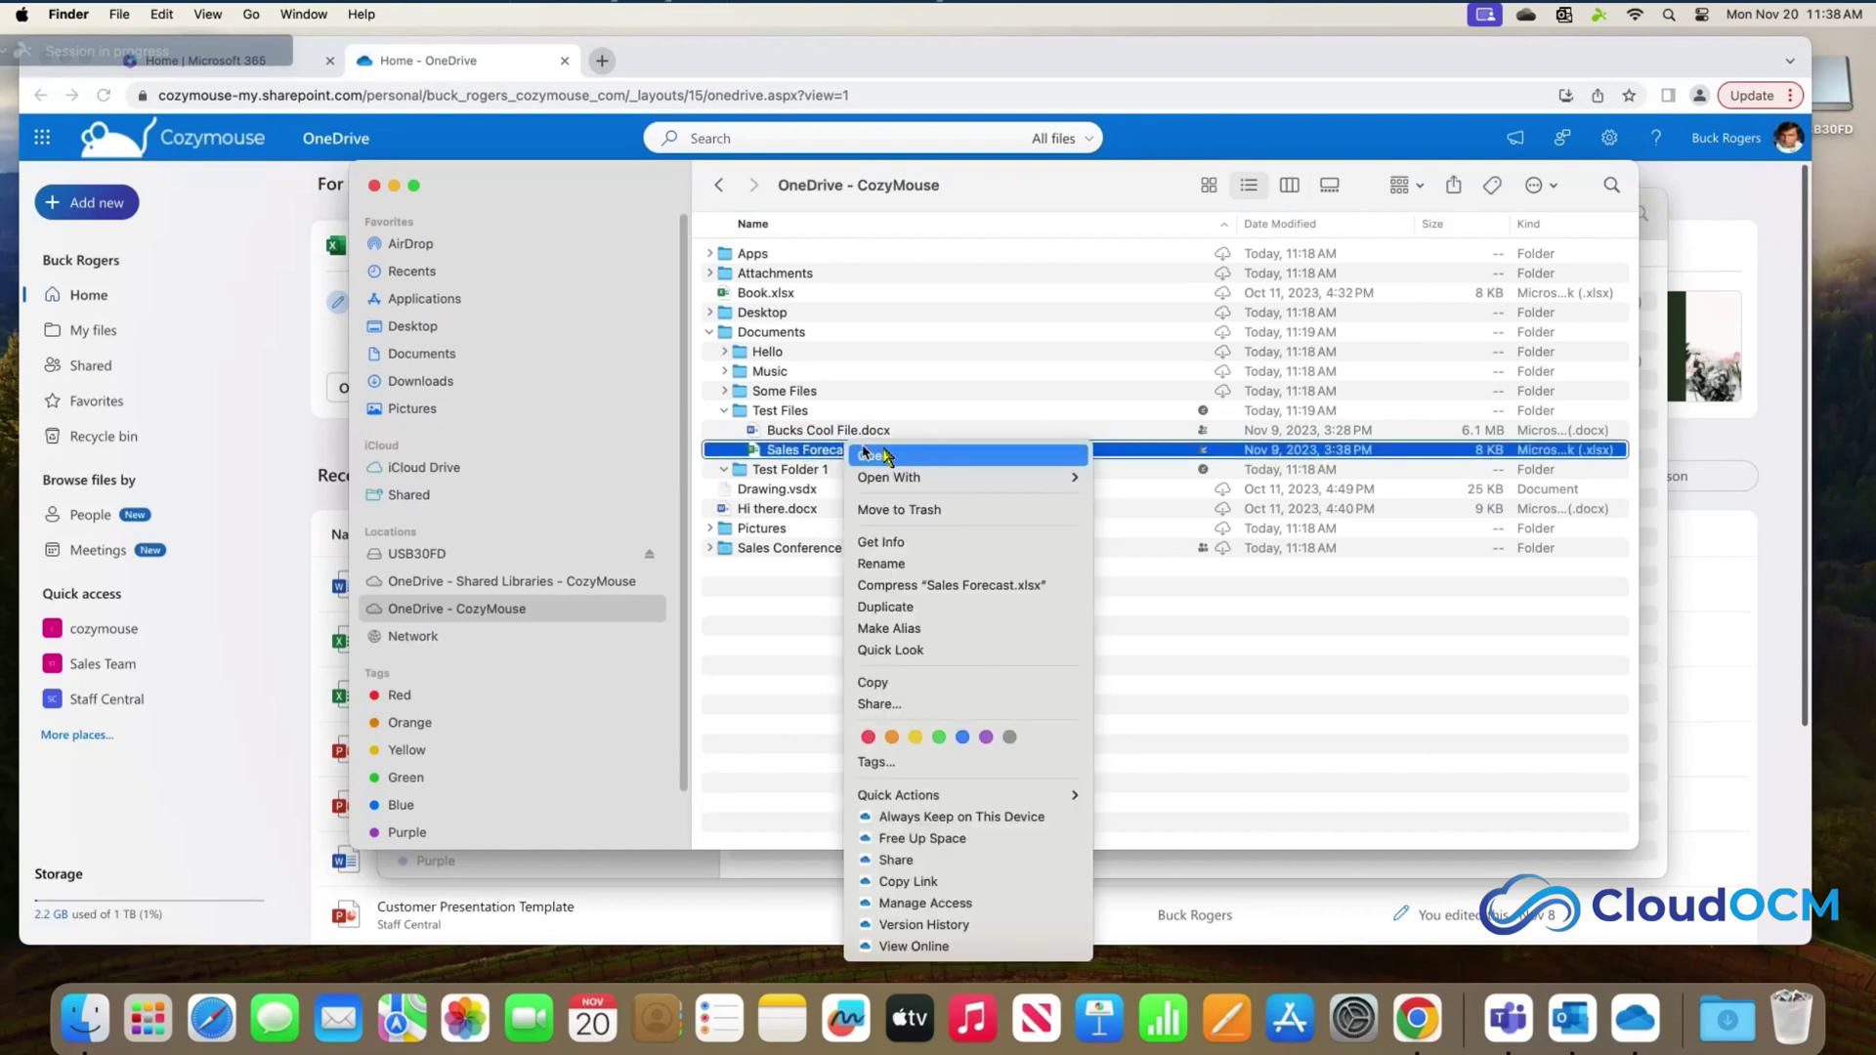
pyautogui.click(907, 866)
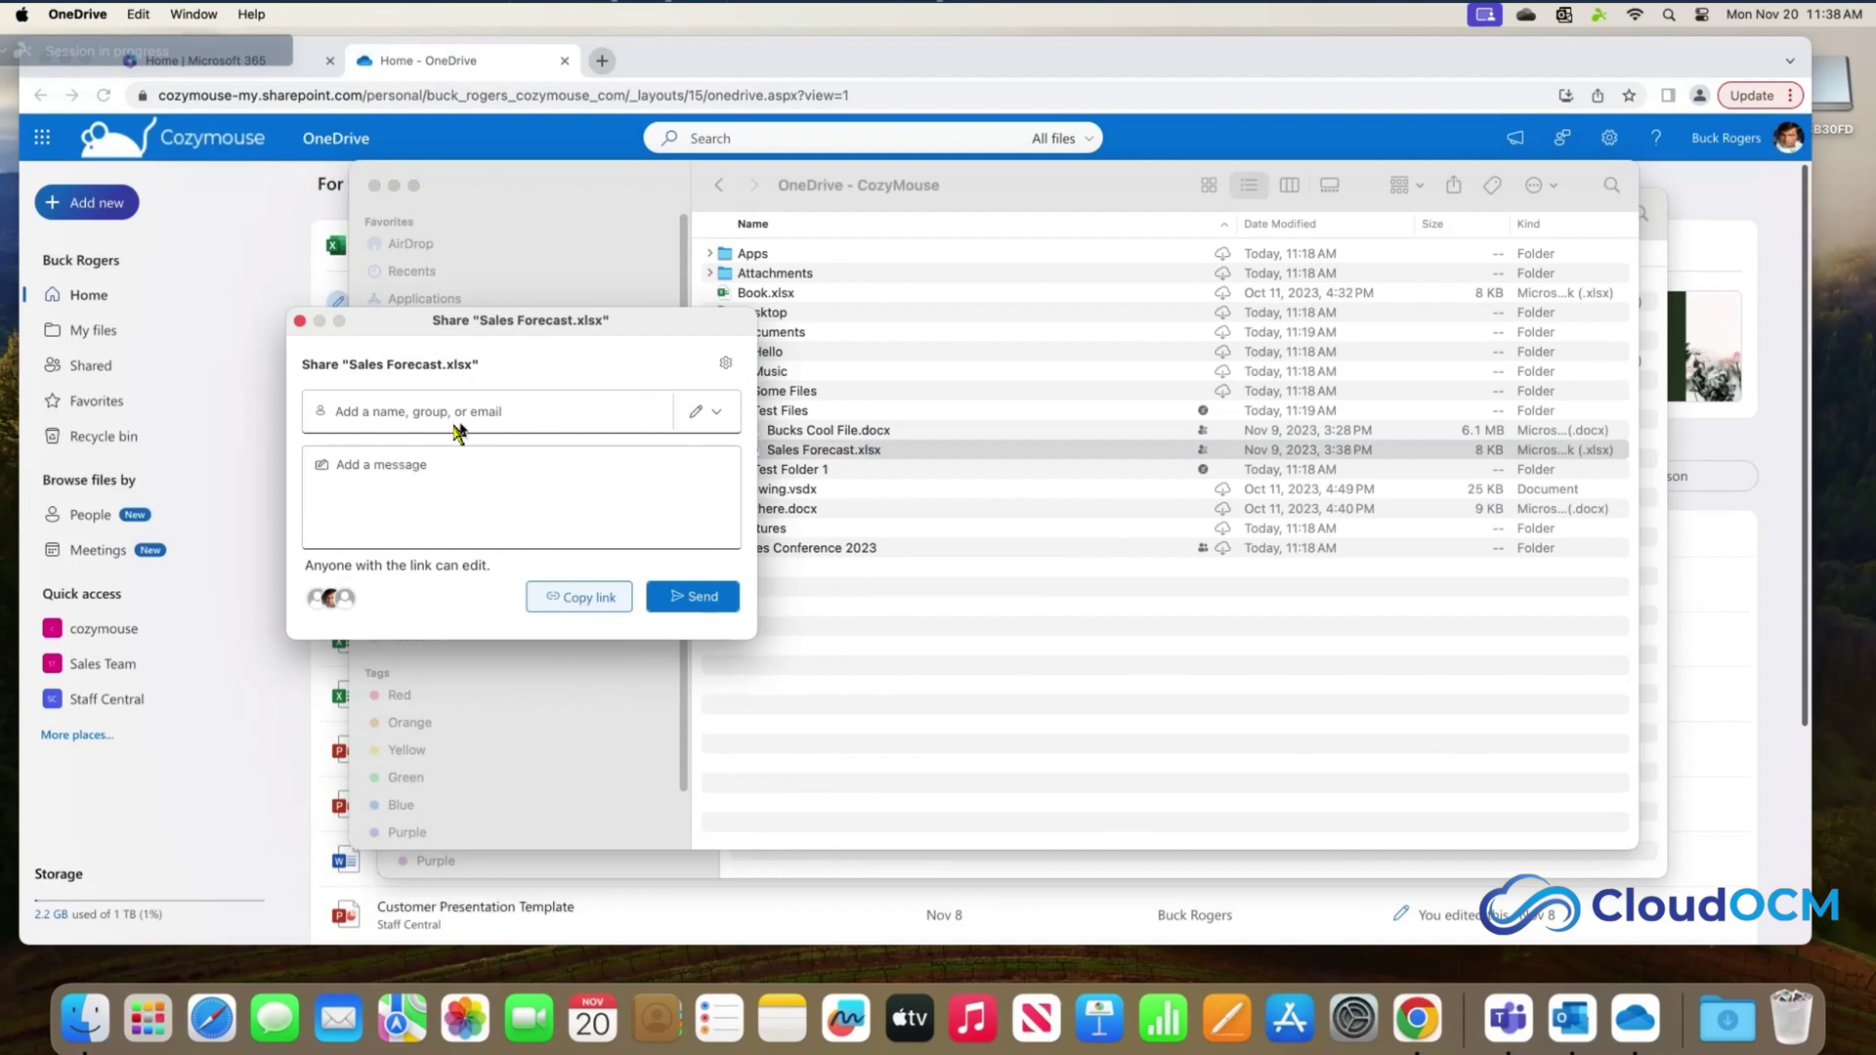
# - Set the Sales Forecast.xlsx link to people you choose with Can view permission and block download on, and apply the settings
pyautogui.click(360, 566)
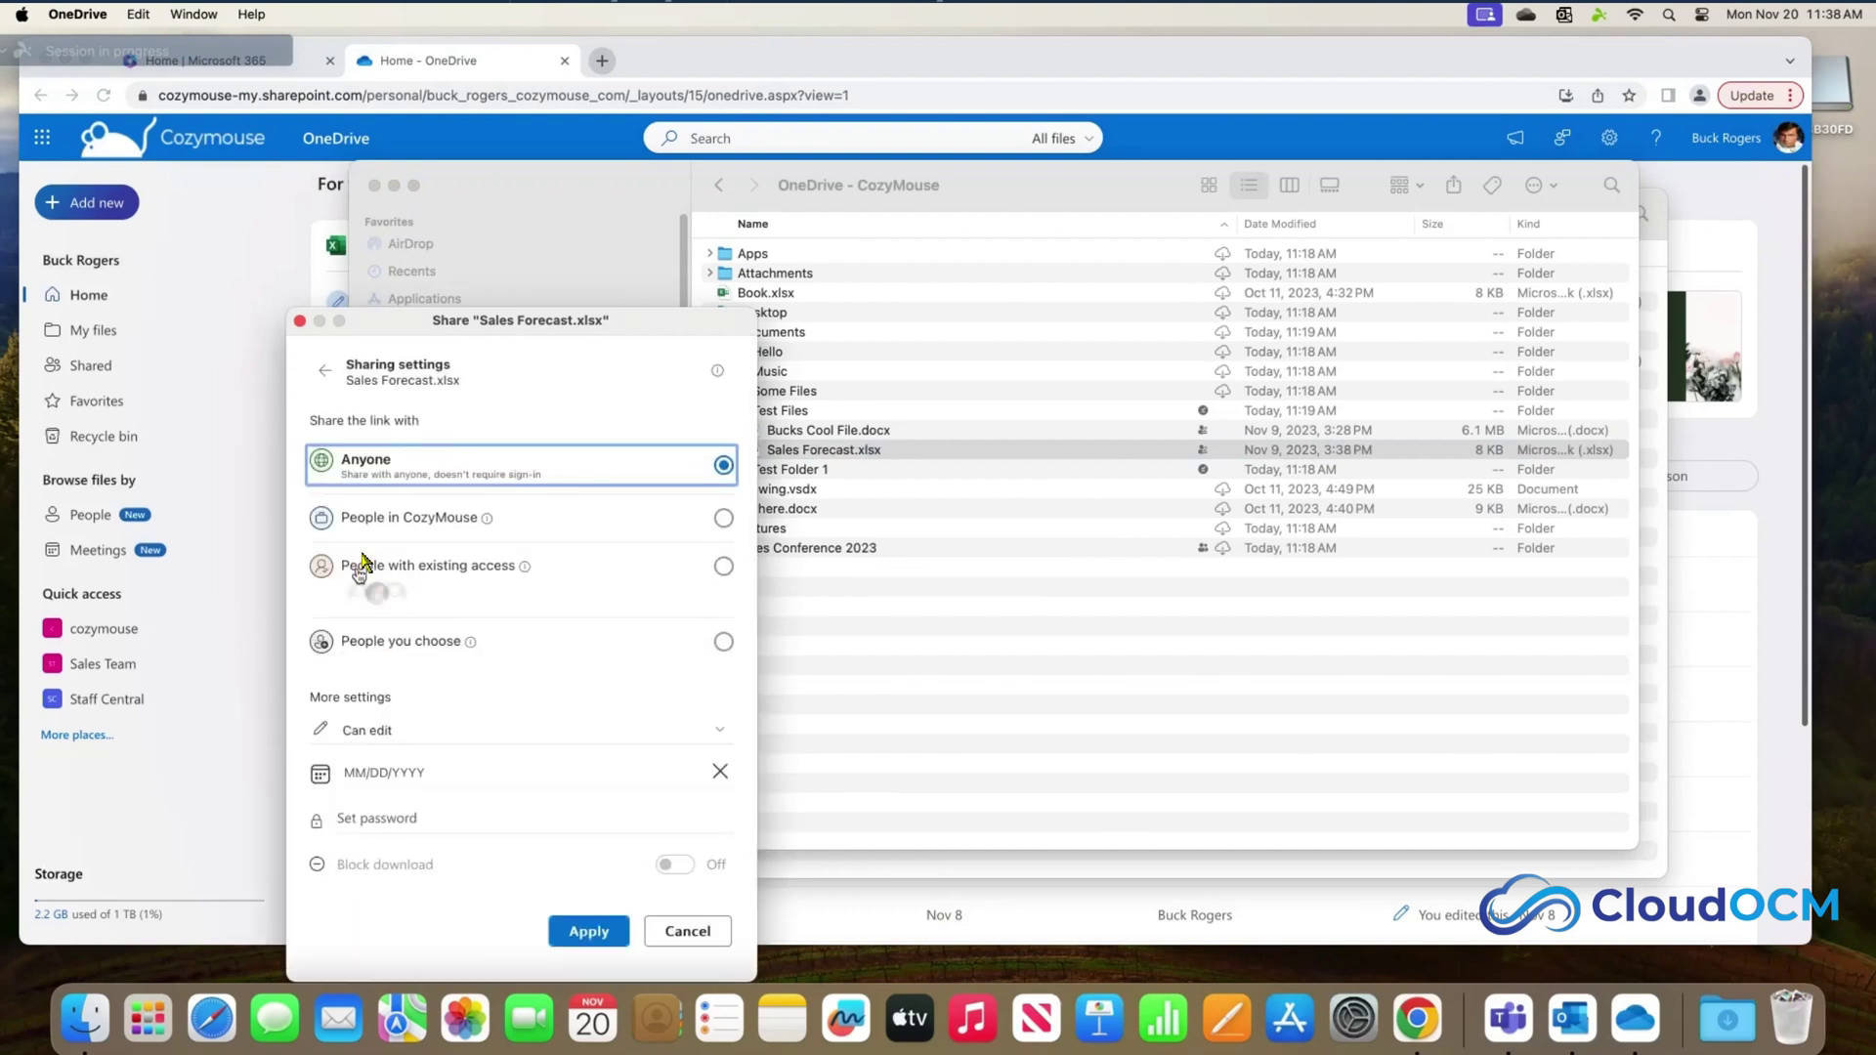
pyautogui.click(723, 642)
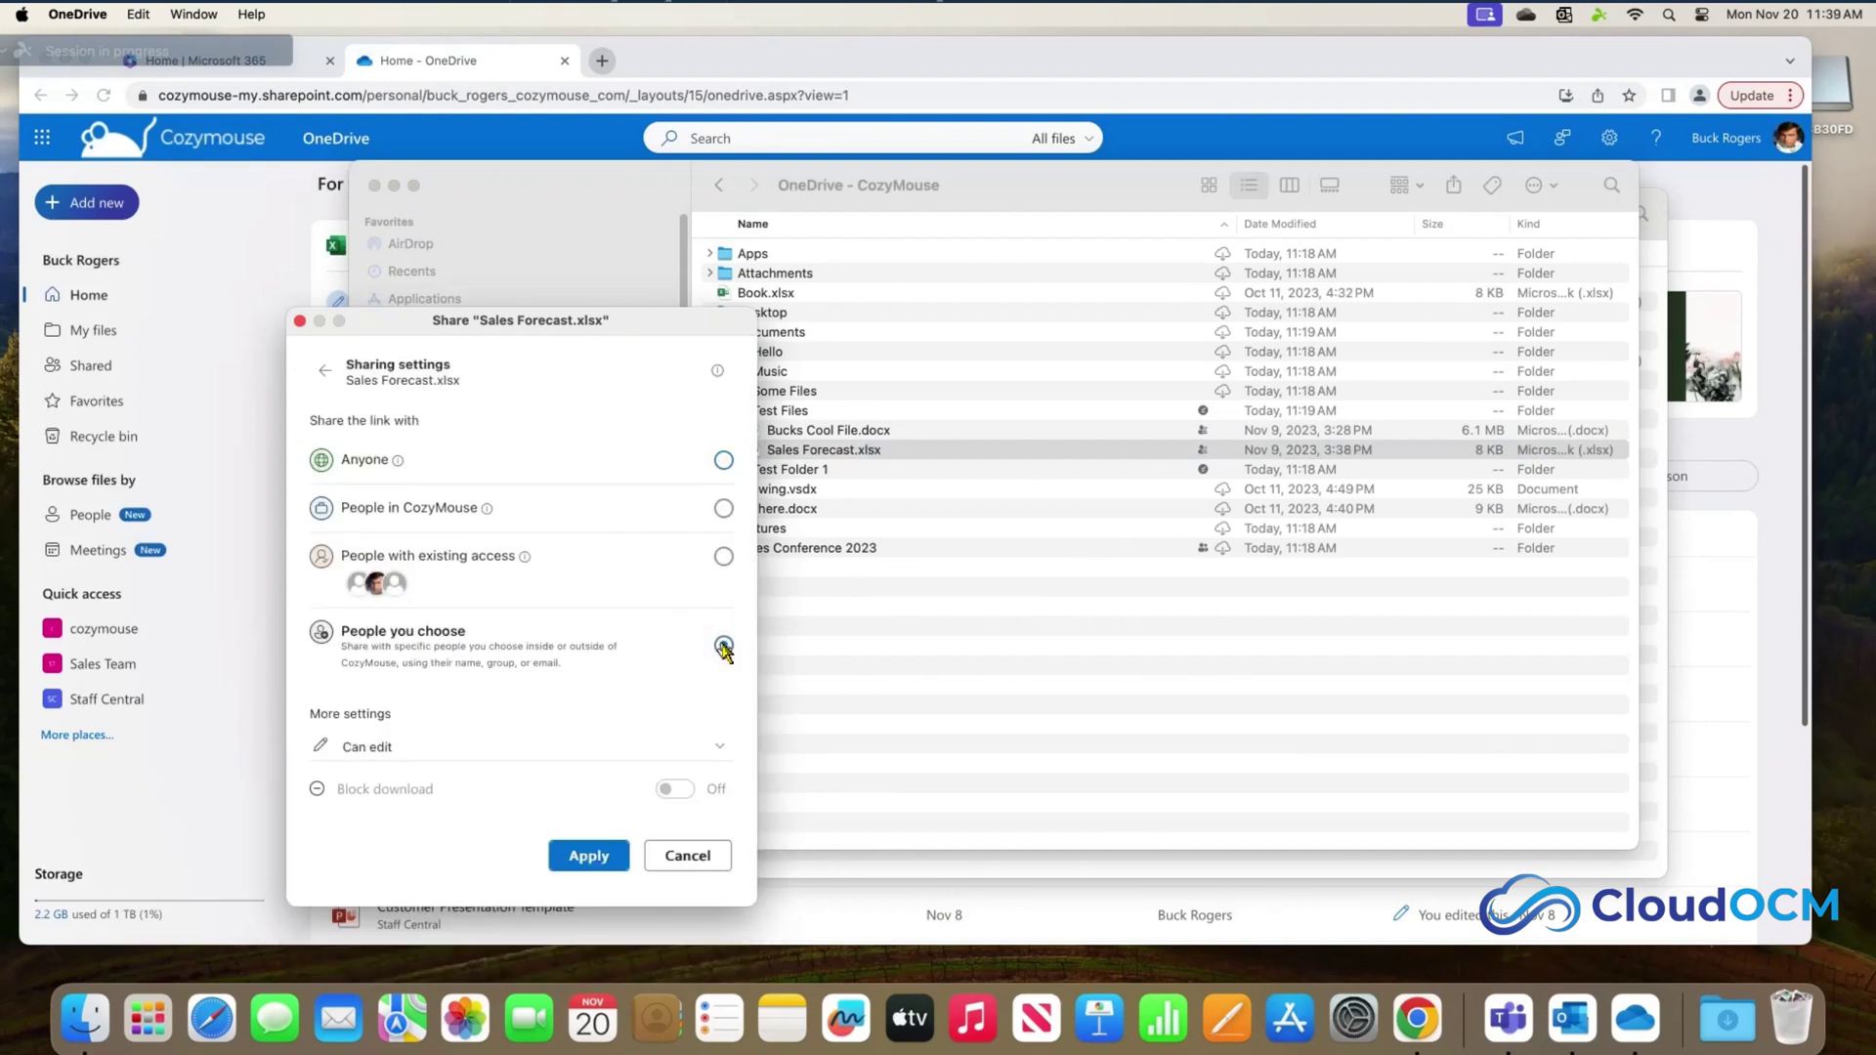
pyautogui.click(435, 750)
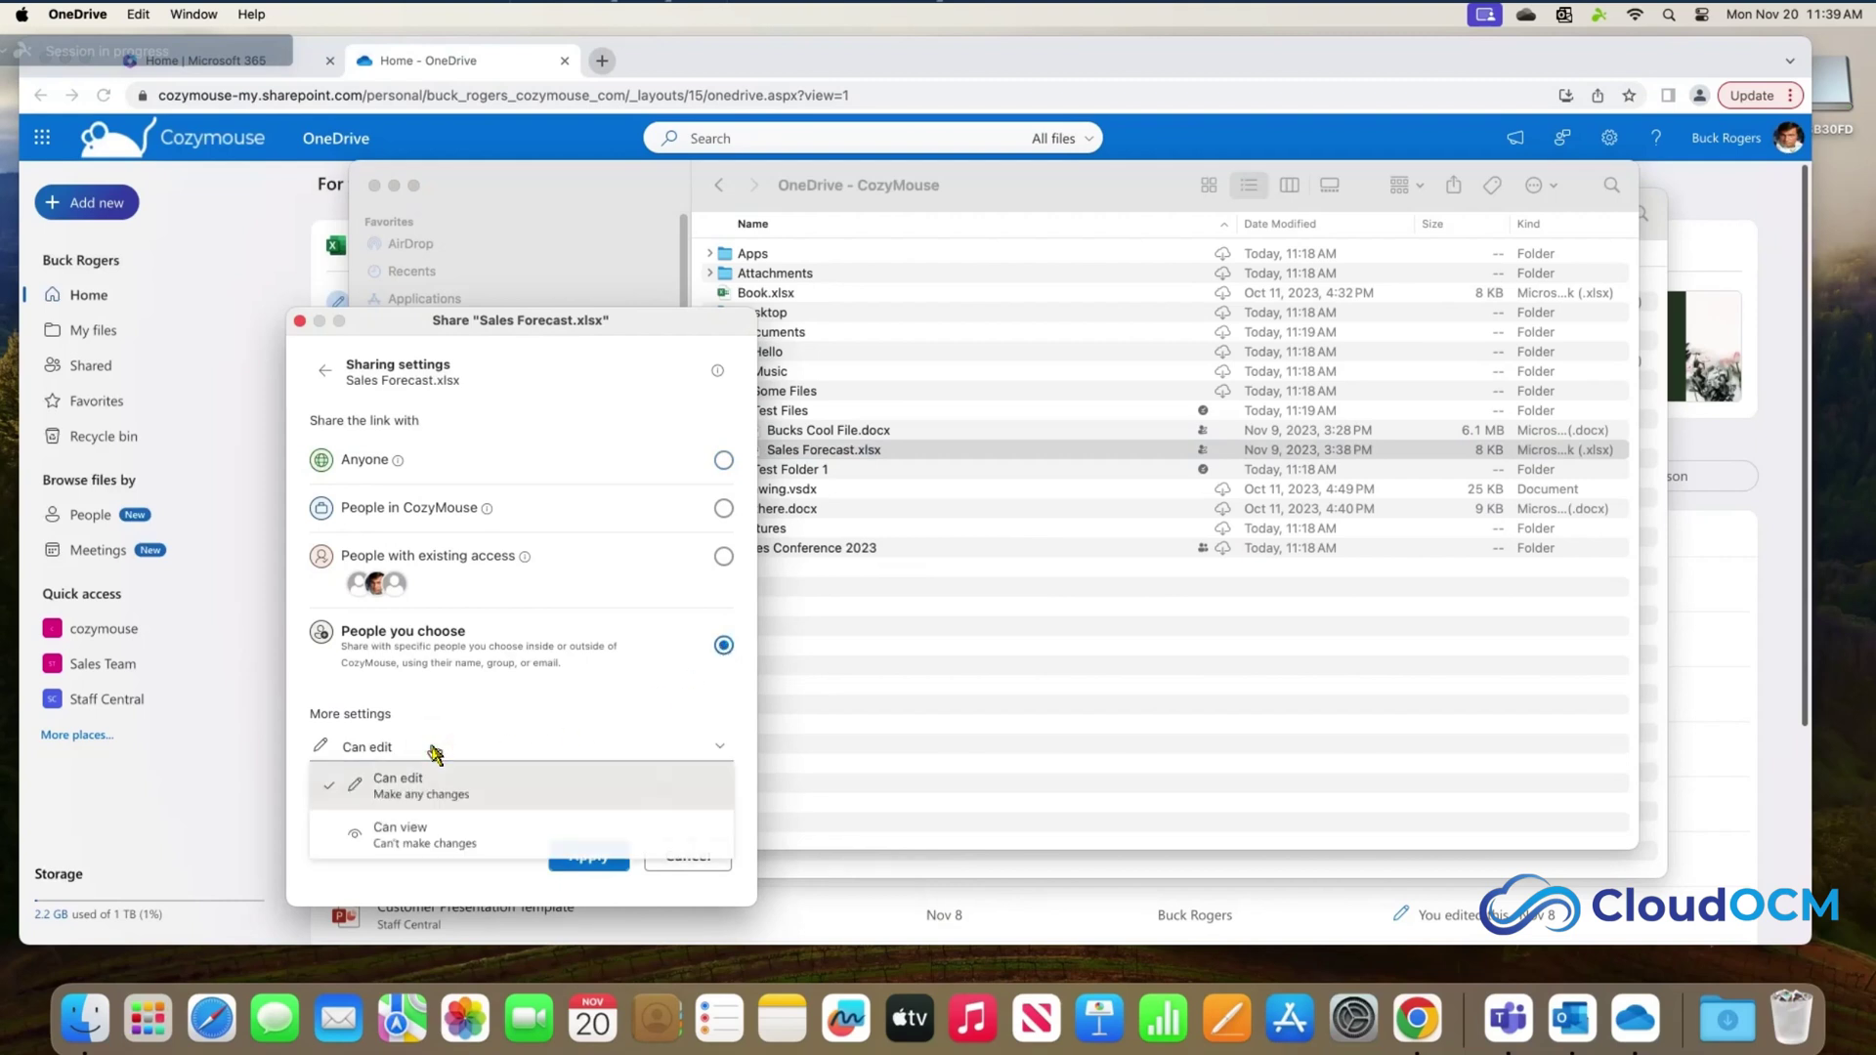
pyautogui.click(420, 826)
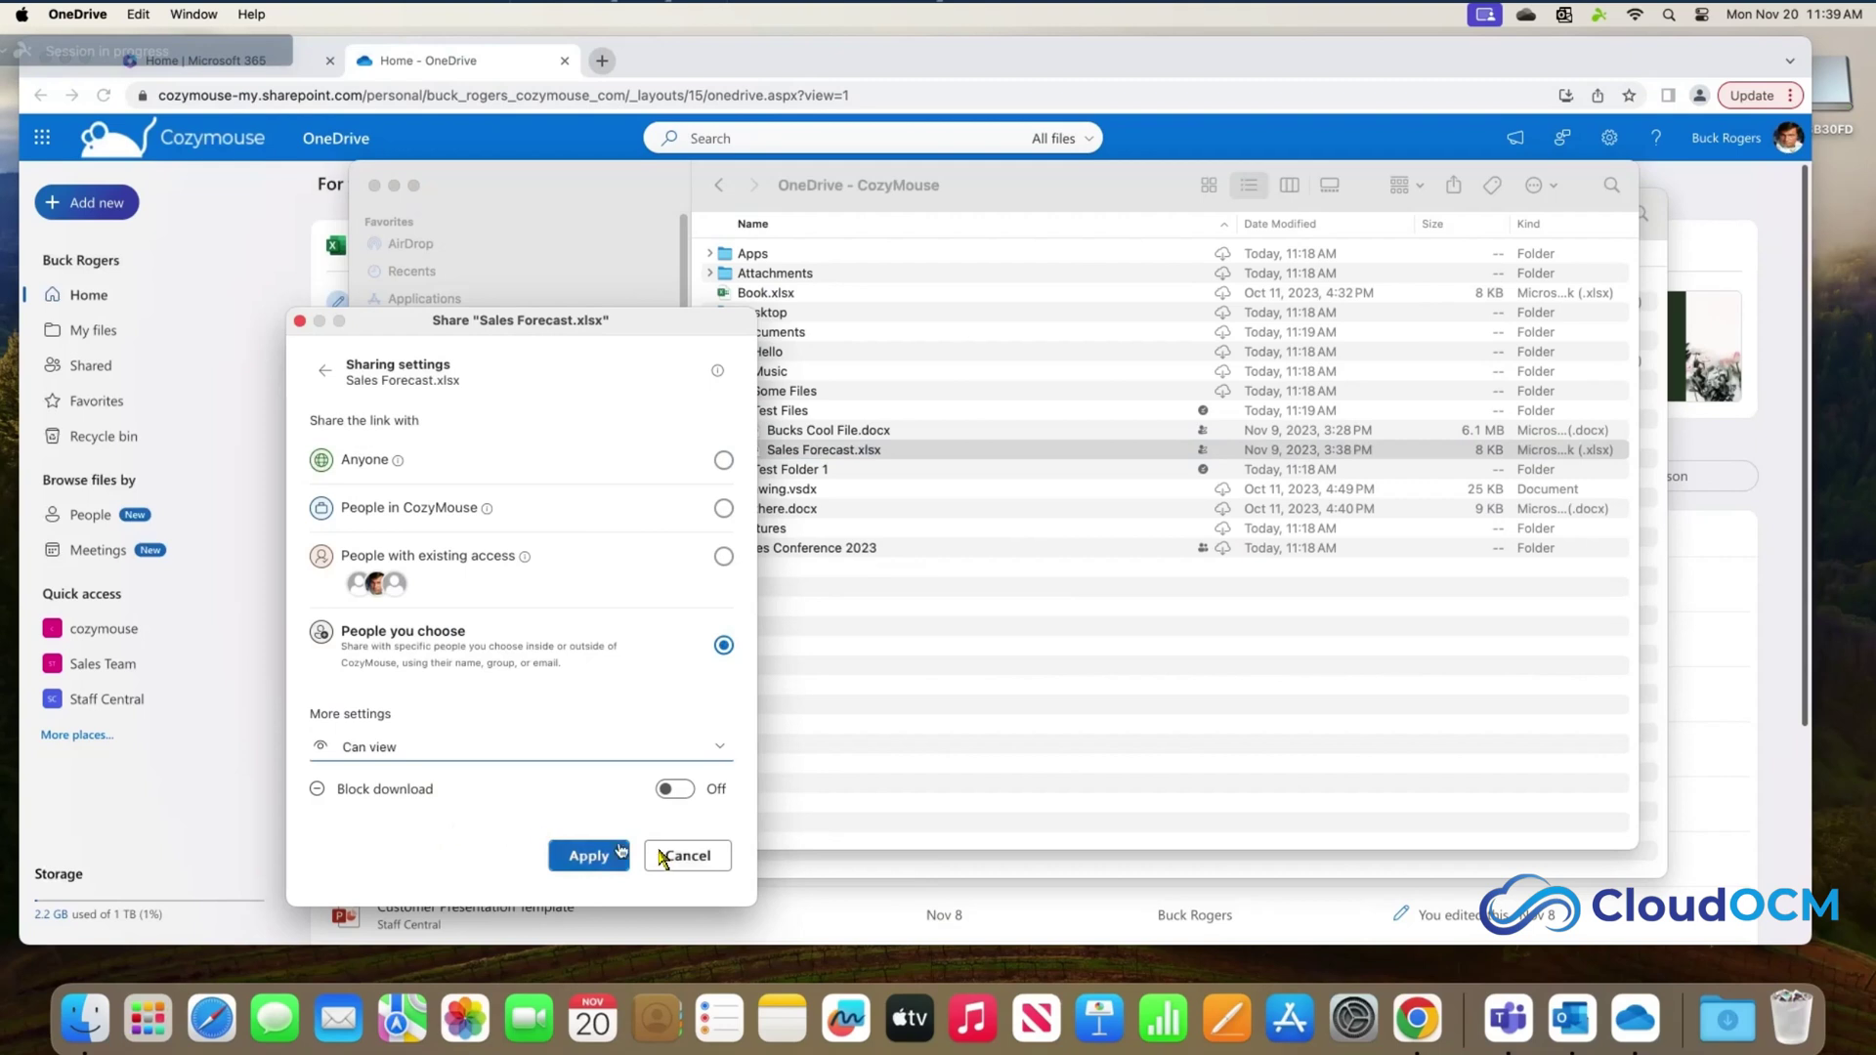
pyautogui.click(684, 790)
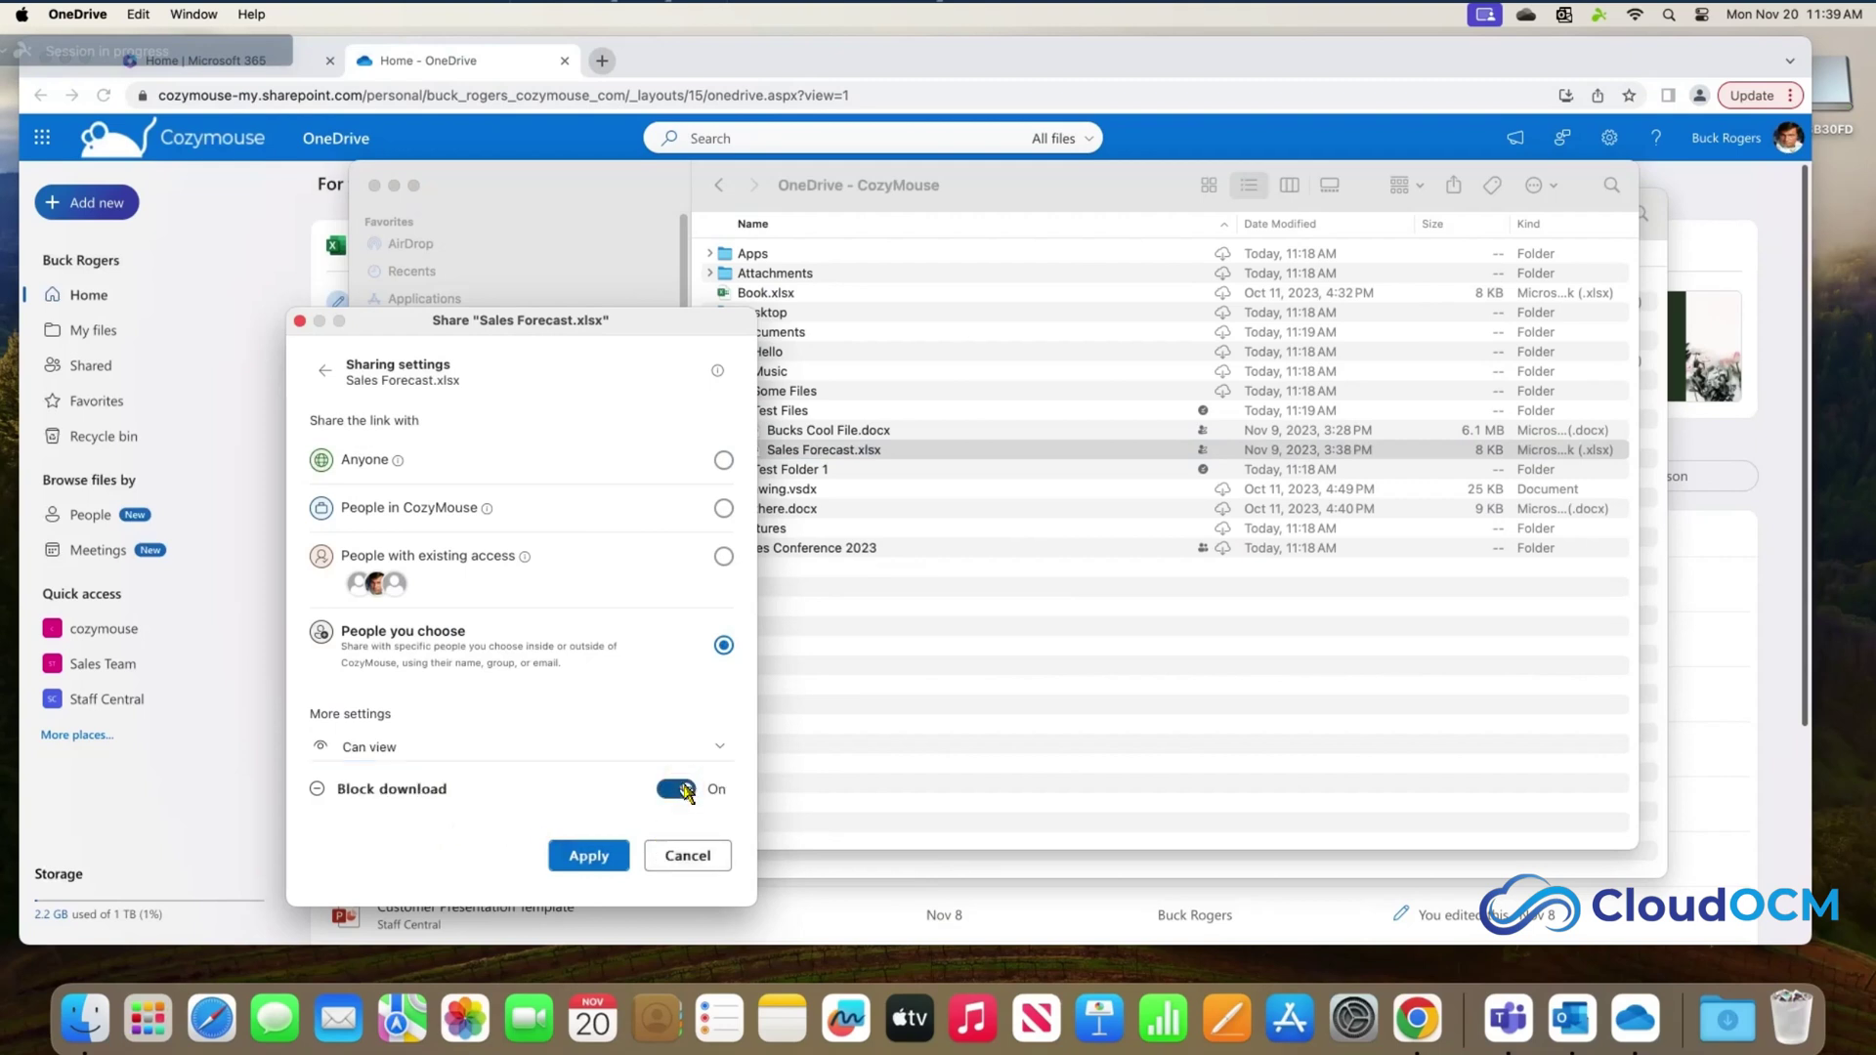
pyautogui.click(608, 857)
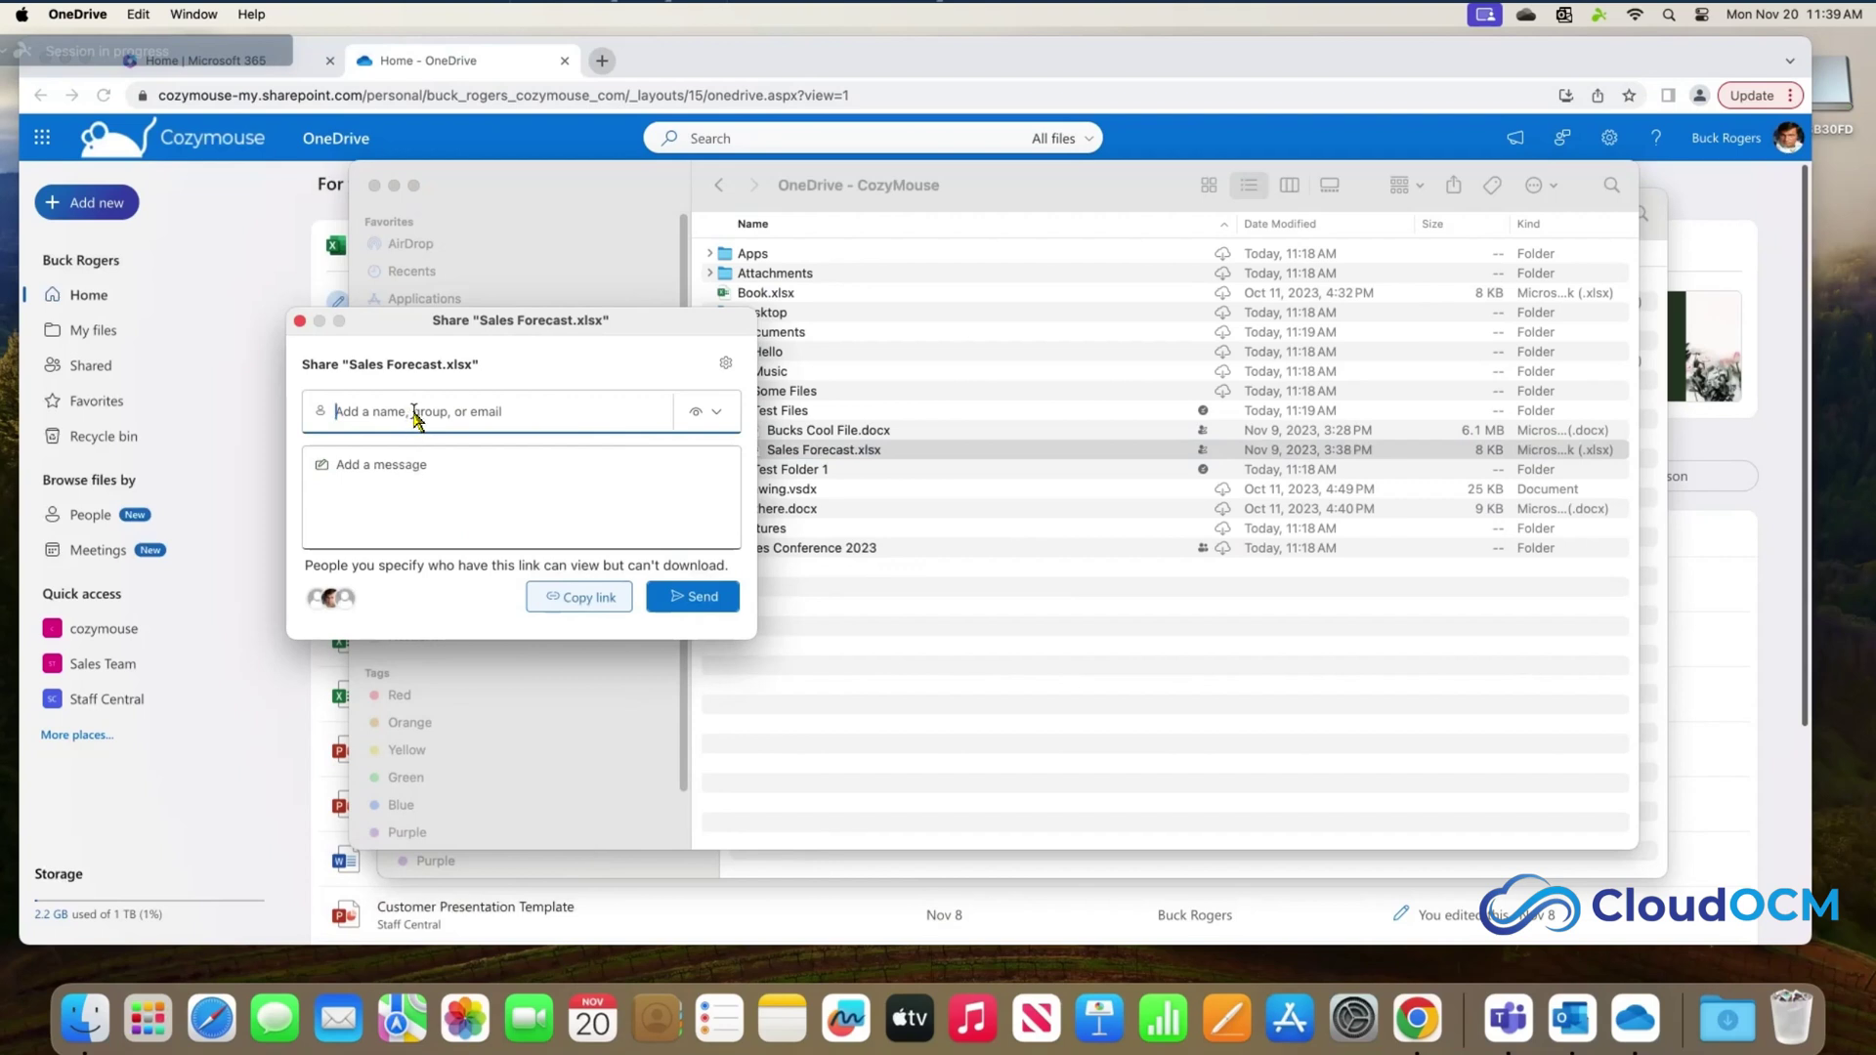
# - Add the external recipient's email address, copy the sharing link for Sales Forecast.xlsx, and close the sharing window
pyautogui.press('super+v')
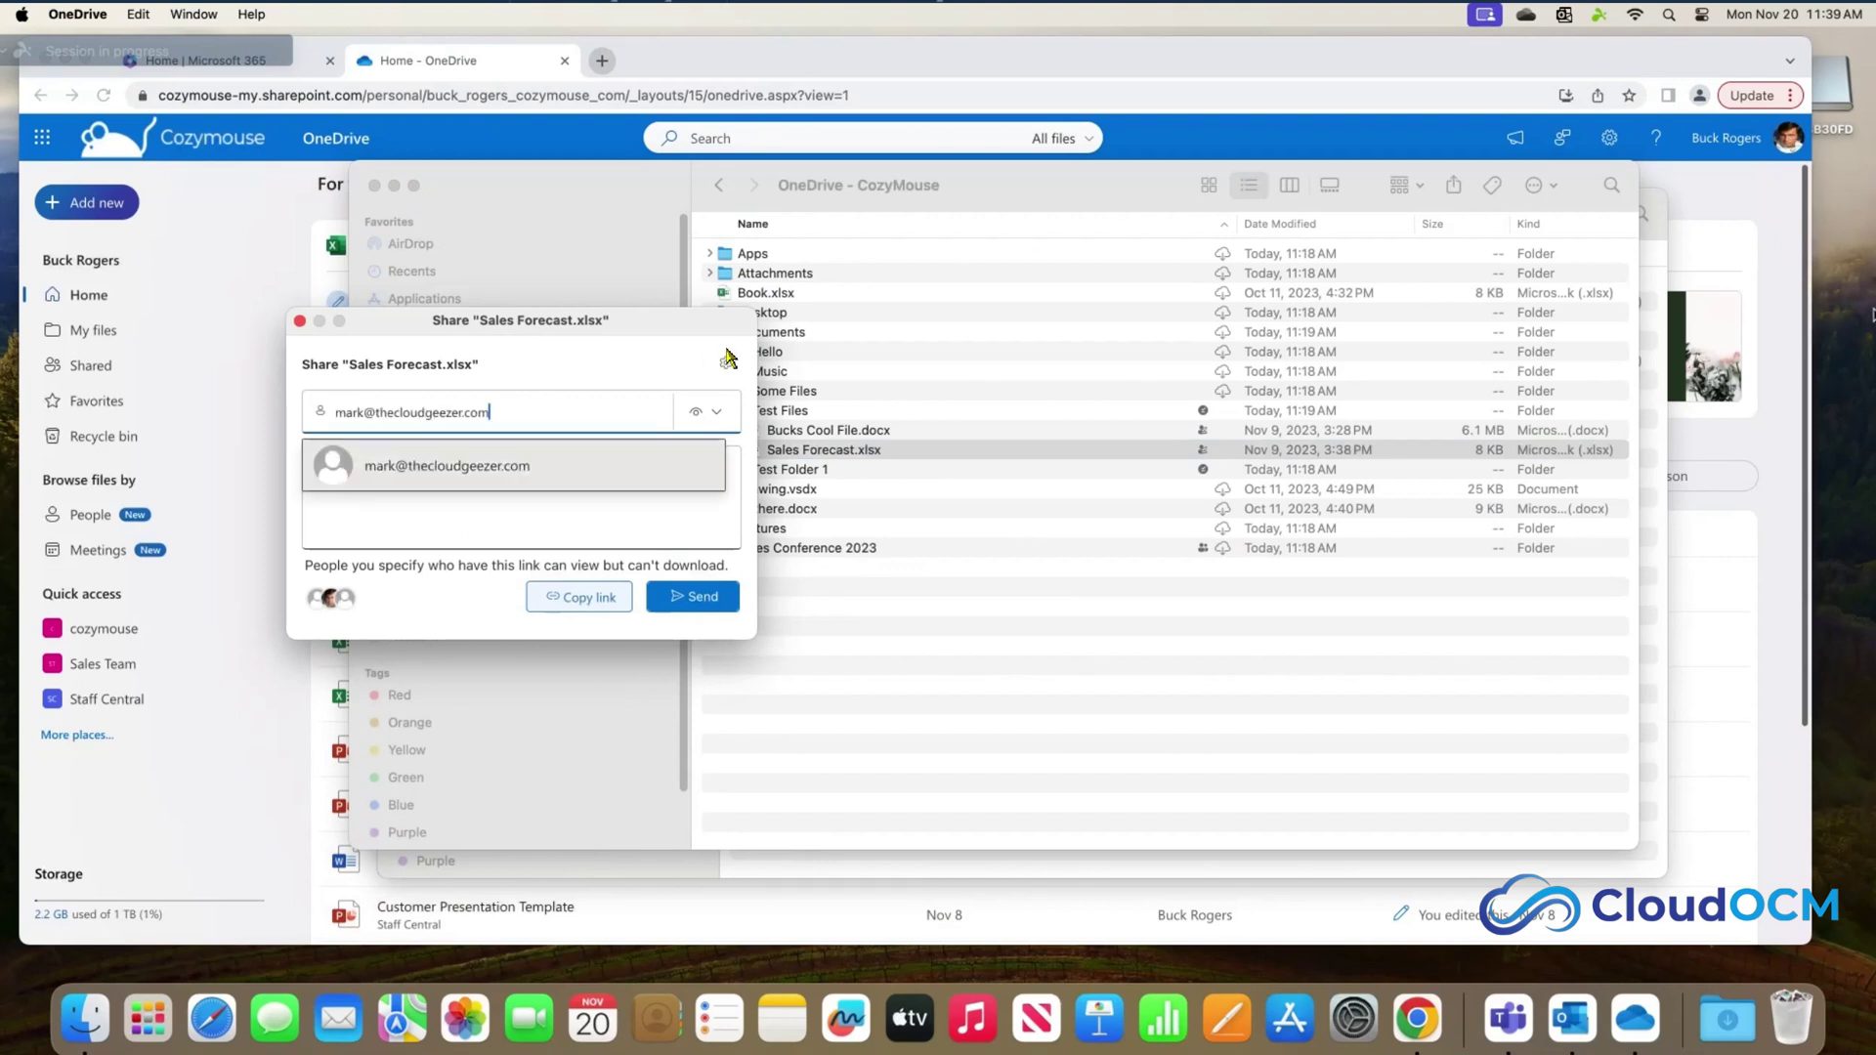
pyautogui.click(452, 465)
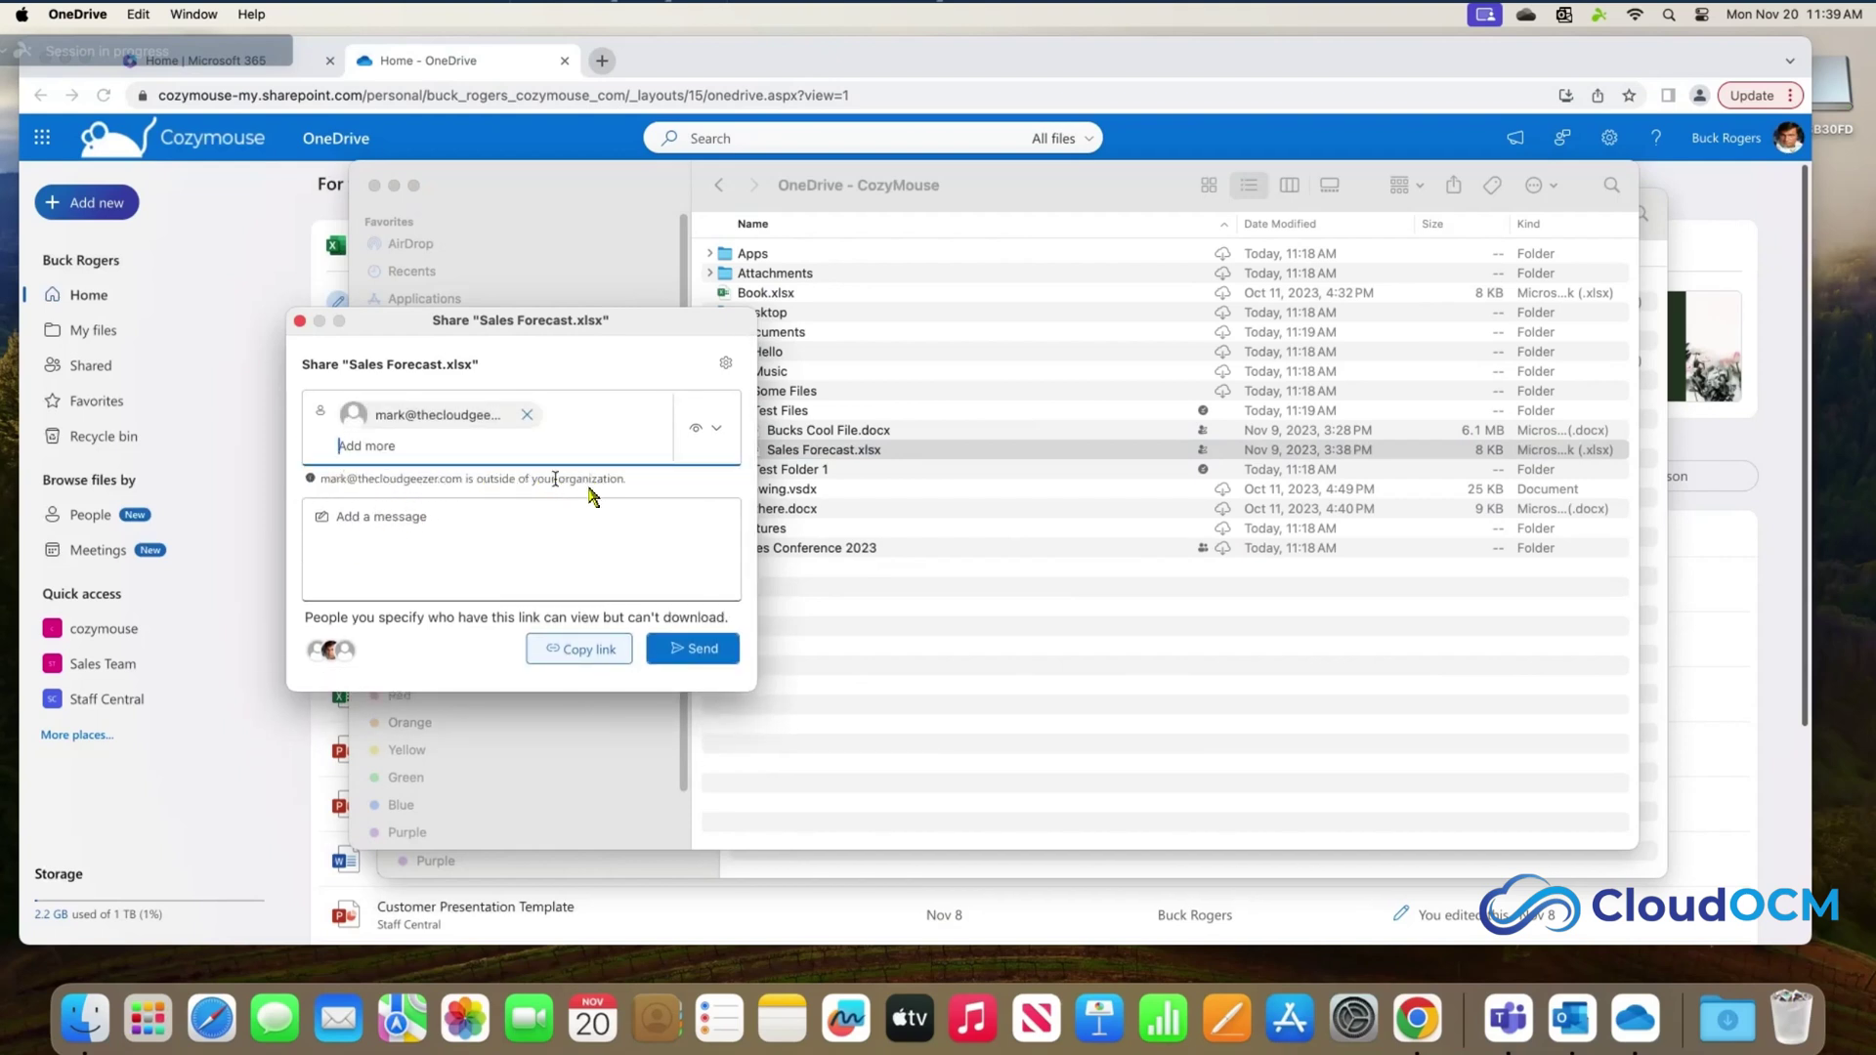
pyautogui.click(587, 653)
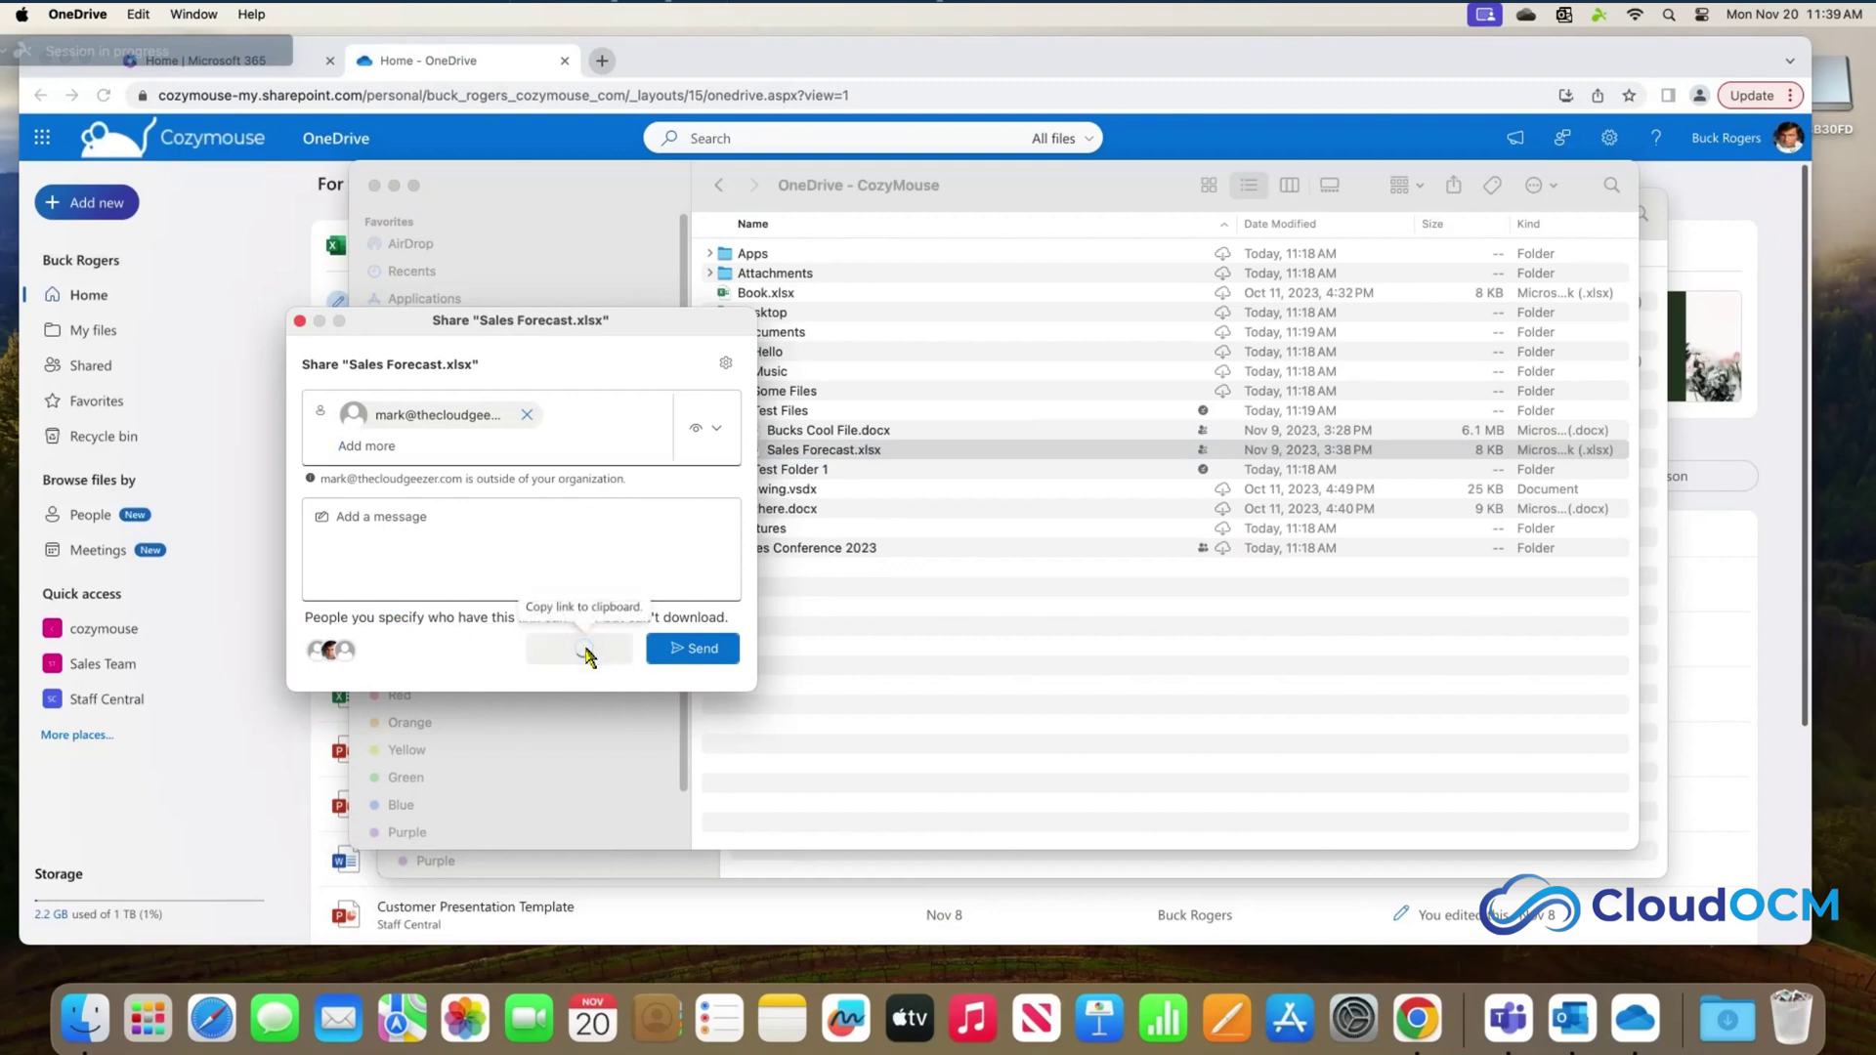
pyautogui.click(300, 321)
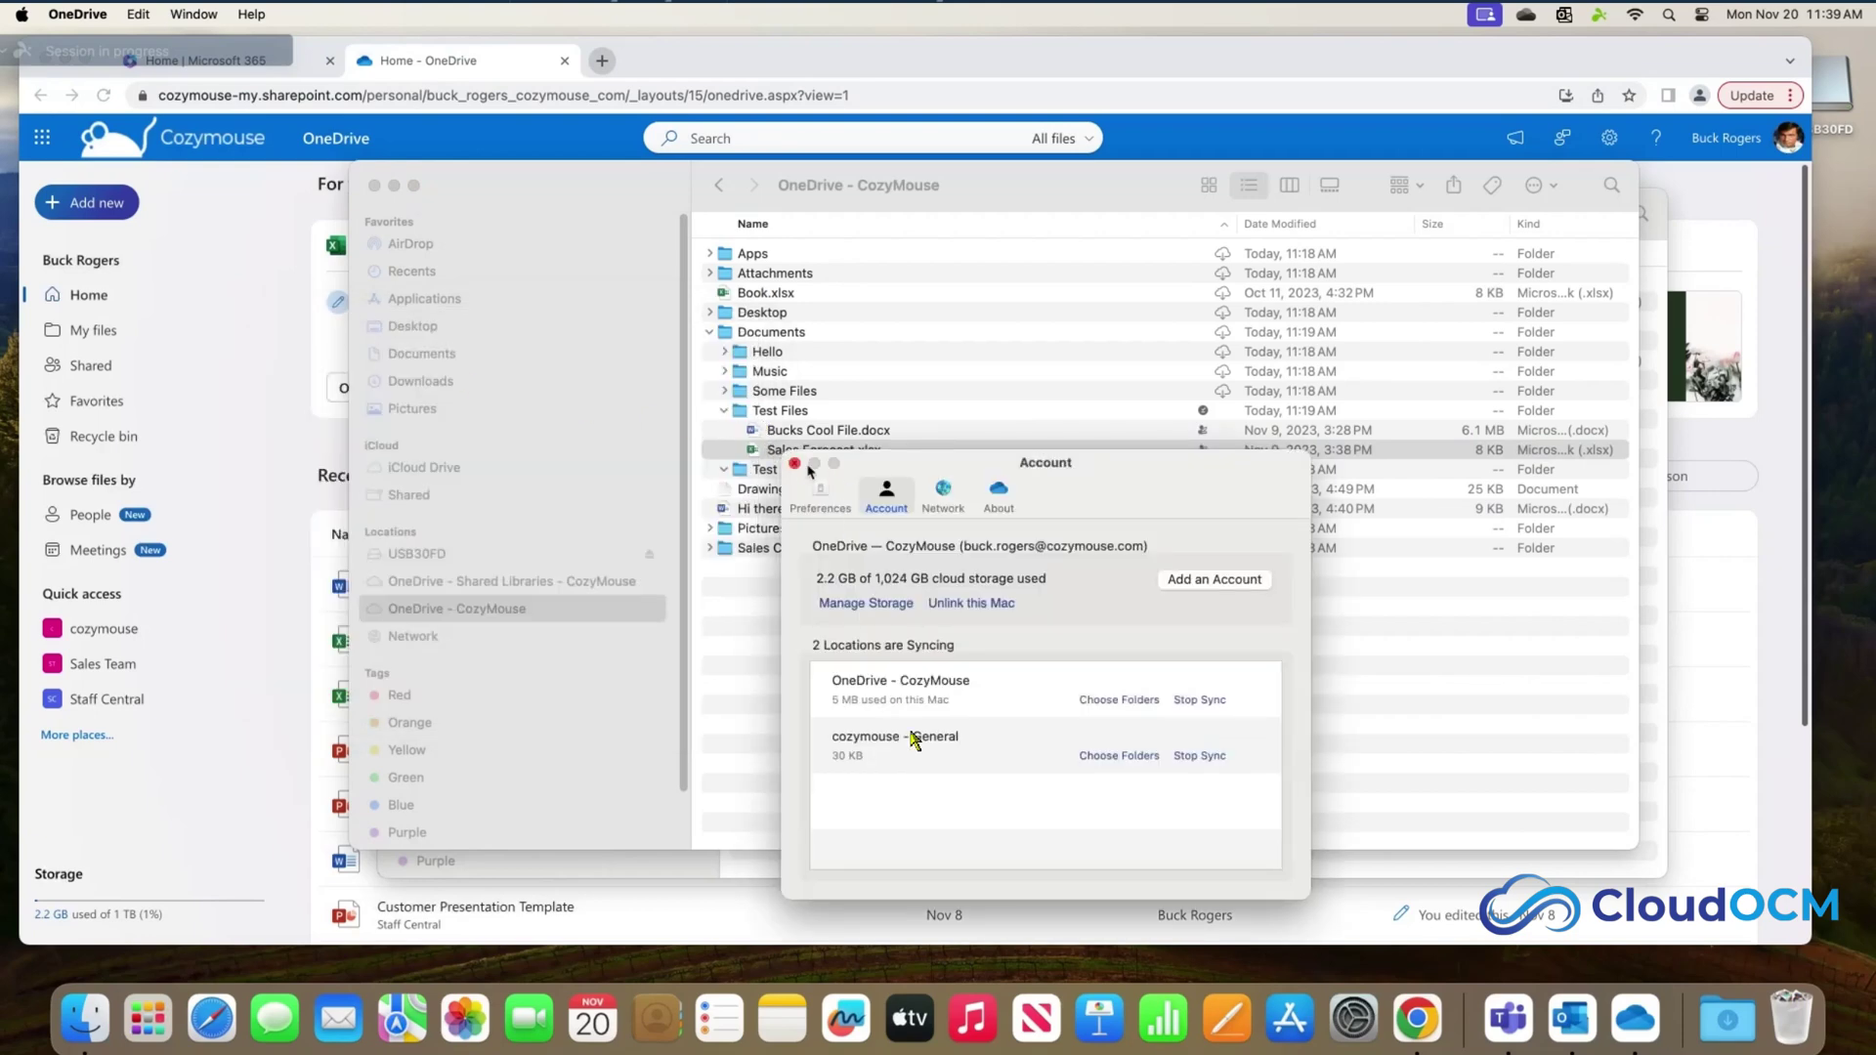
# - Switch to Outlook and send the external recipient a new message with the pasted Sales Forecast.xlsx link and the subject "Here is the Link"
pyautogui.click(1575, 1020)
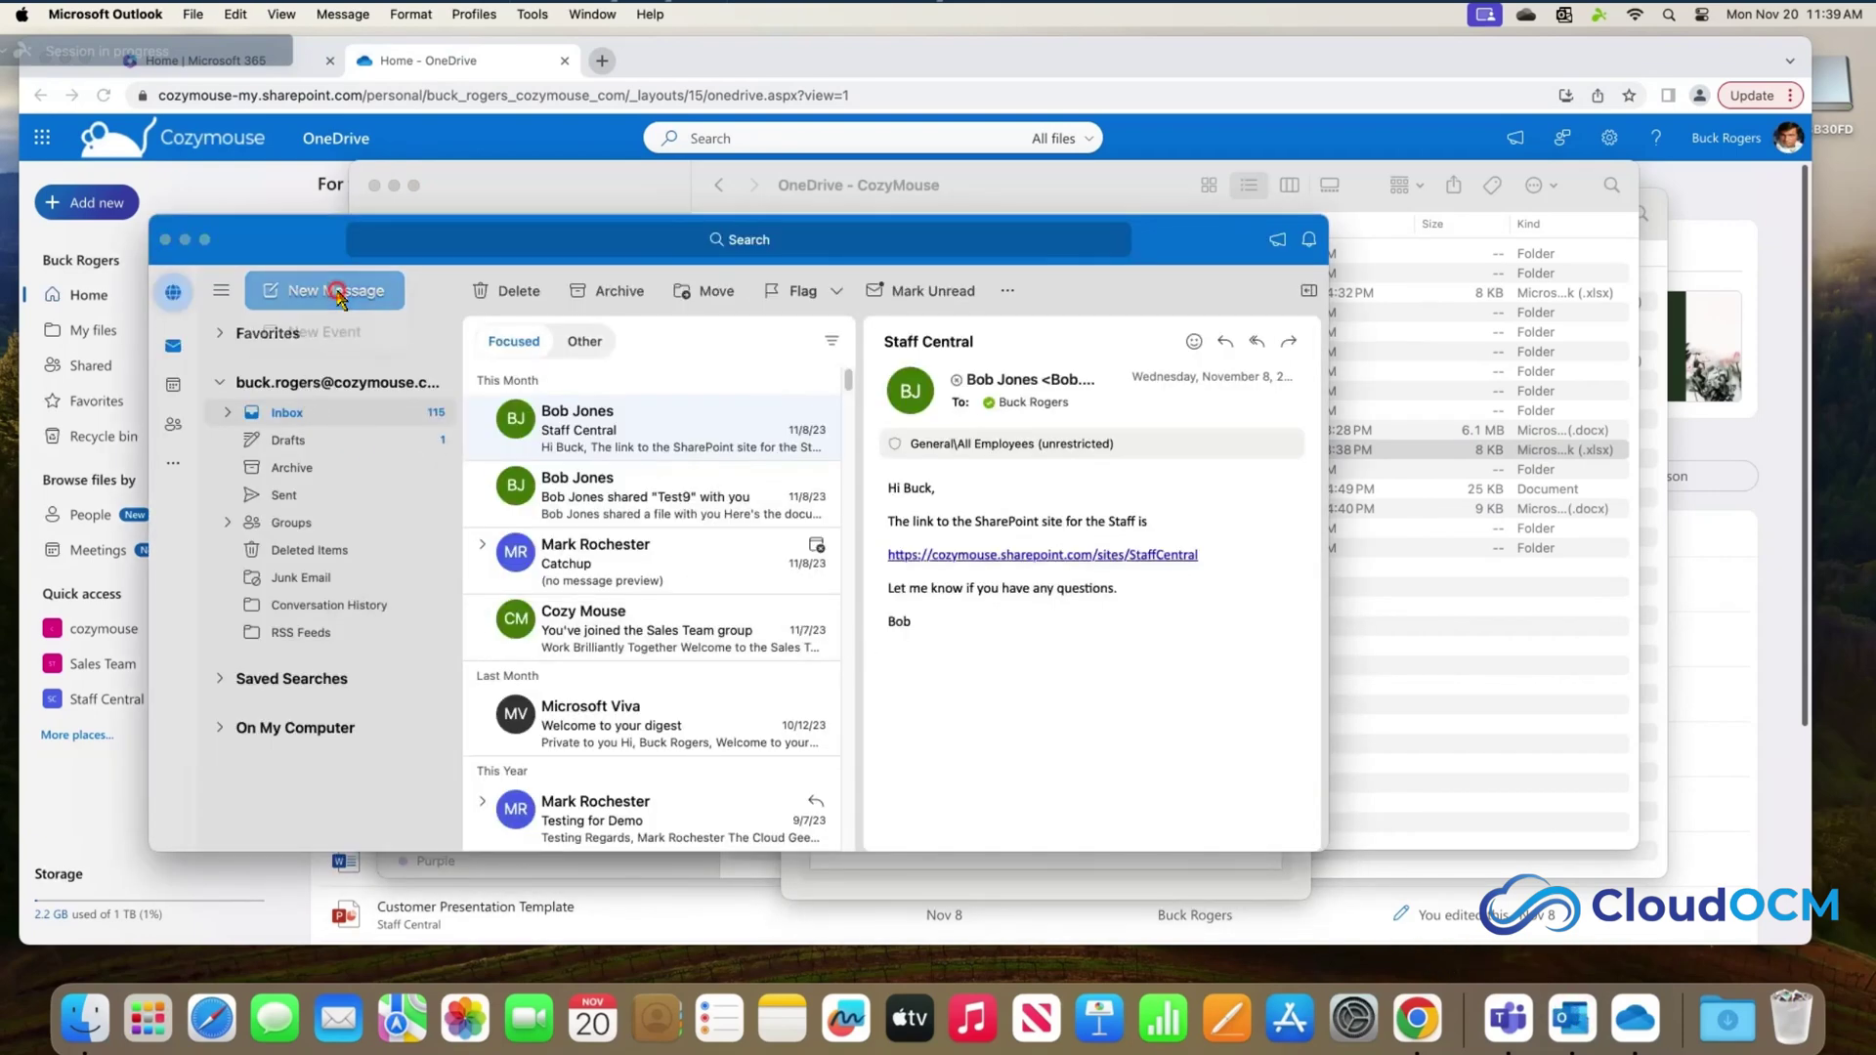
pyautogui.click(339, 297)
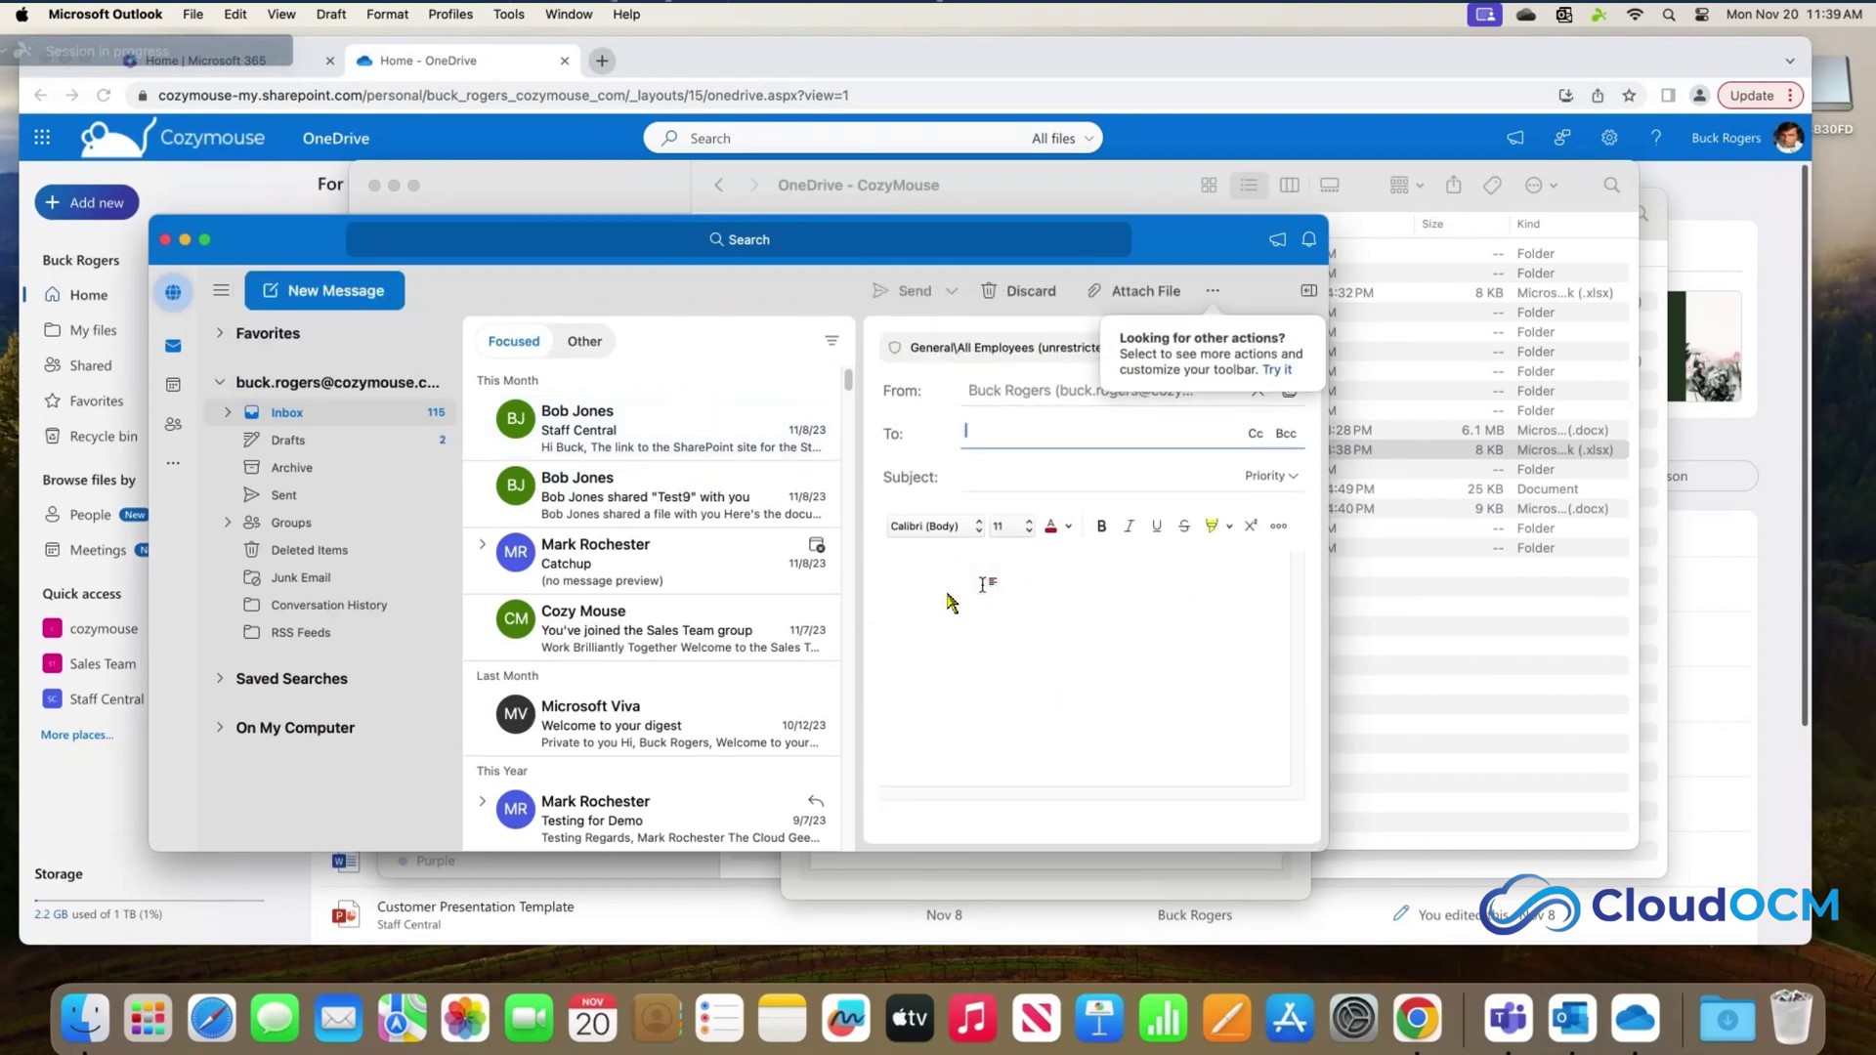
pyautogui.click(944, 594)
pyautogui.rightClick(940, 592)
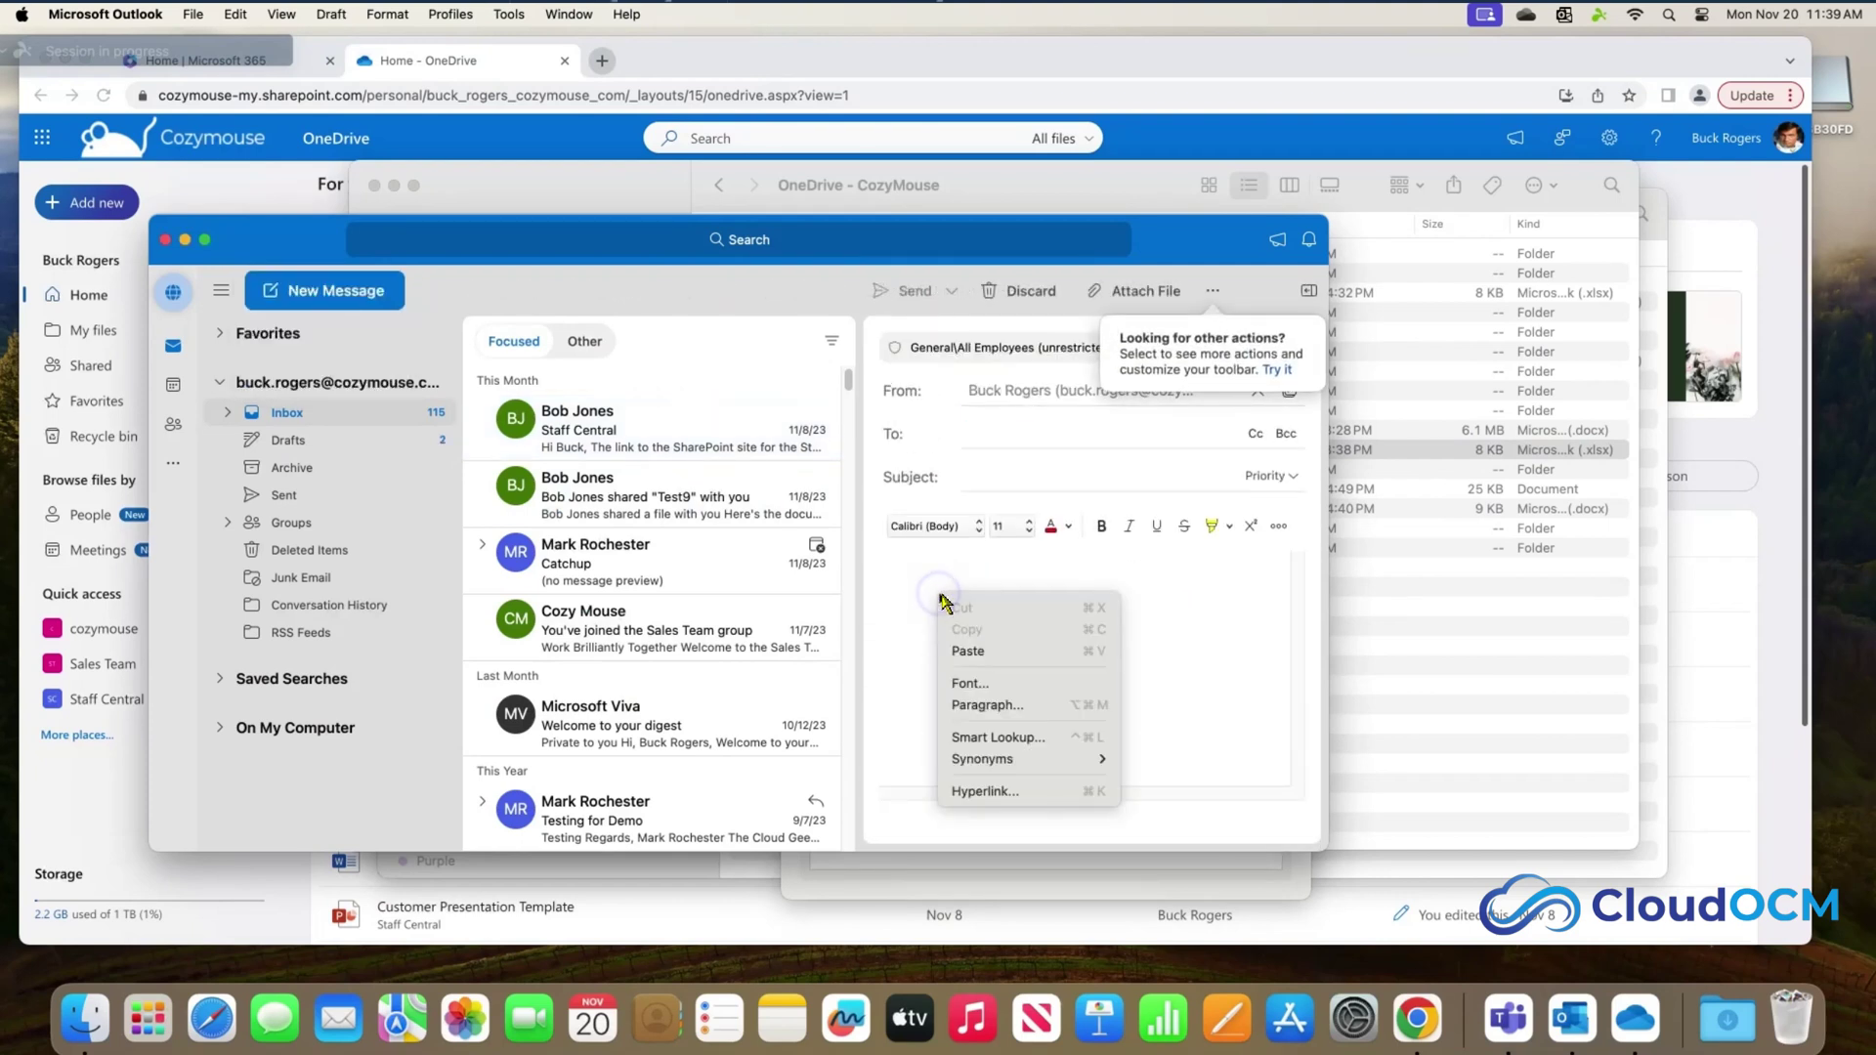
pyautogui.click(979, 650)
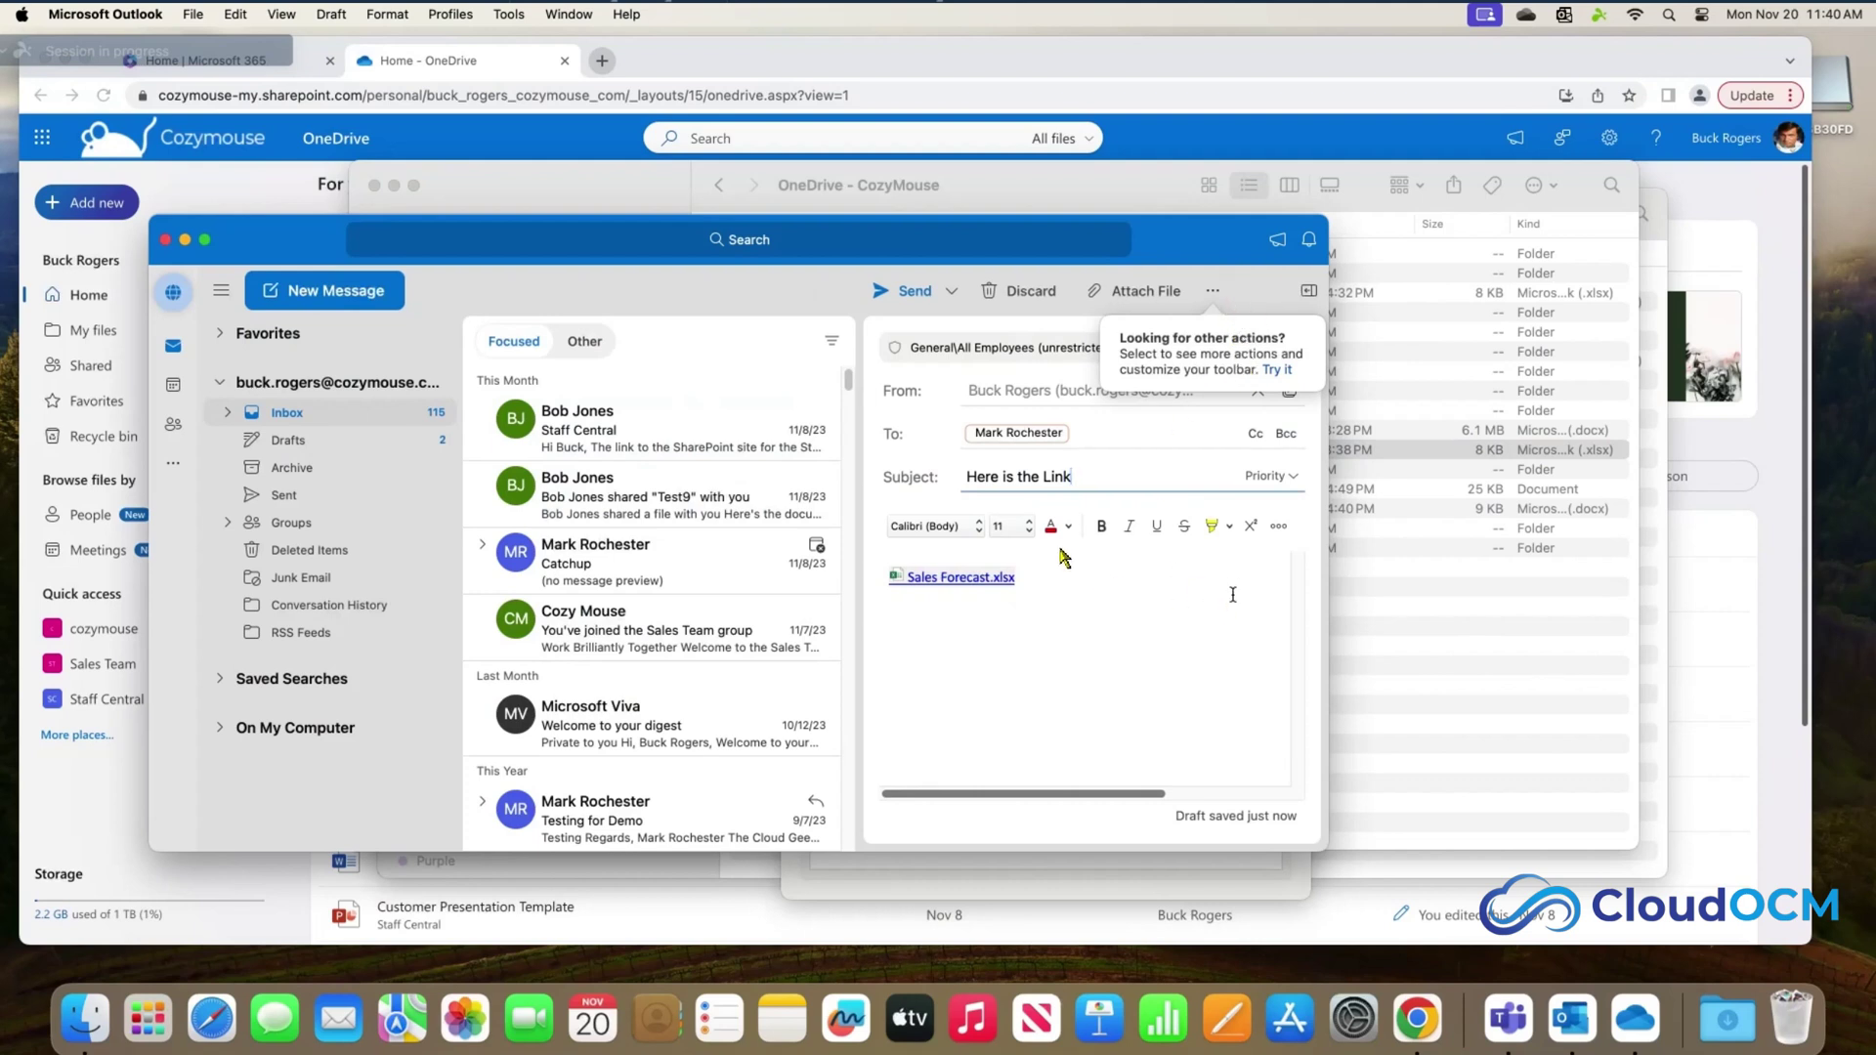
pyautogui.click(909, 290)
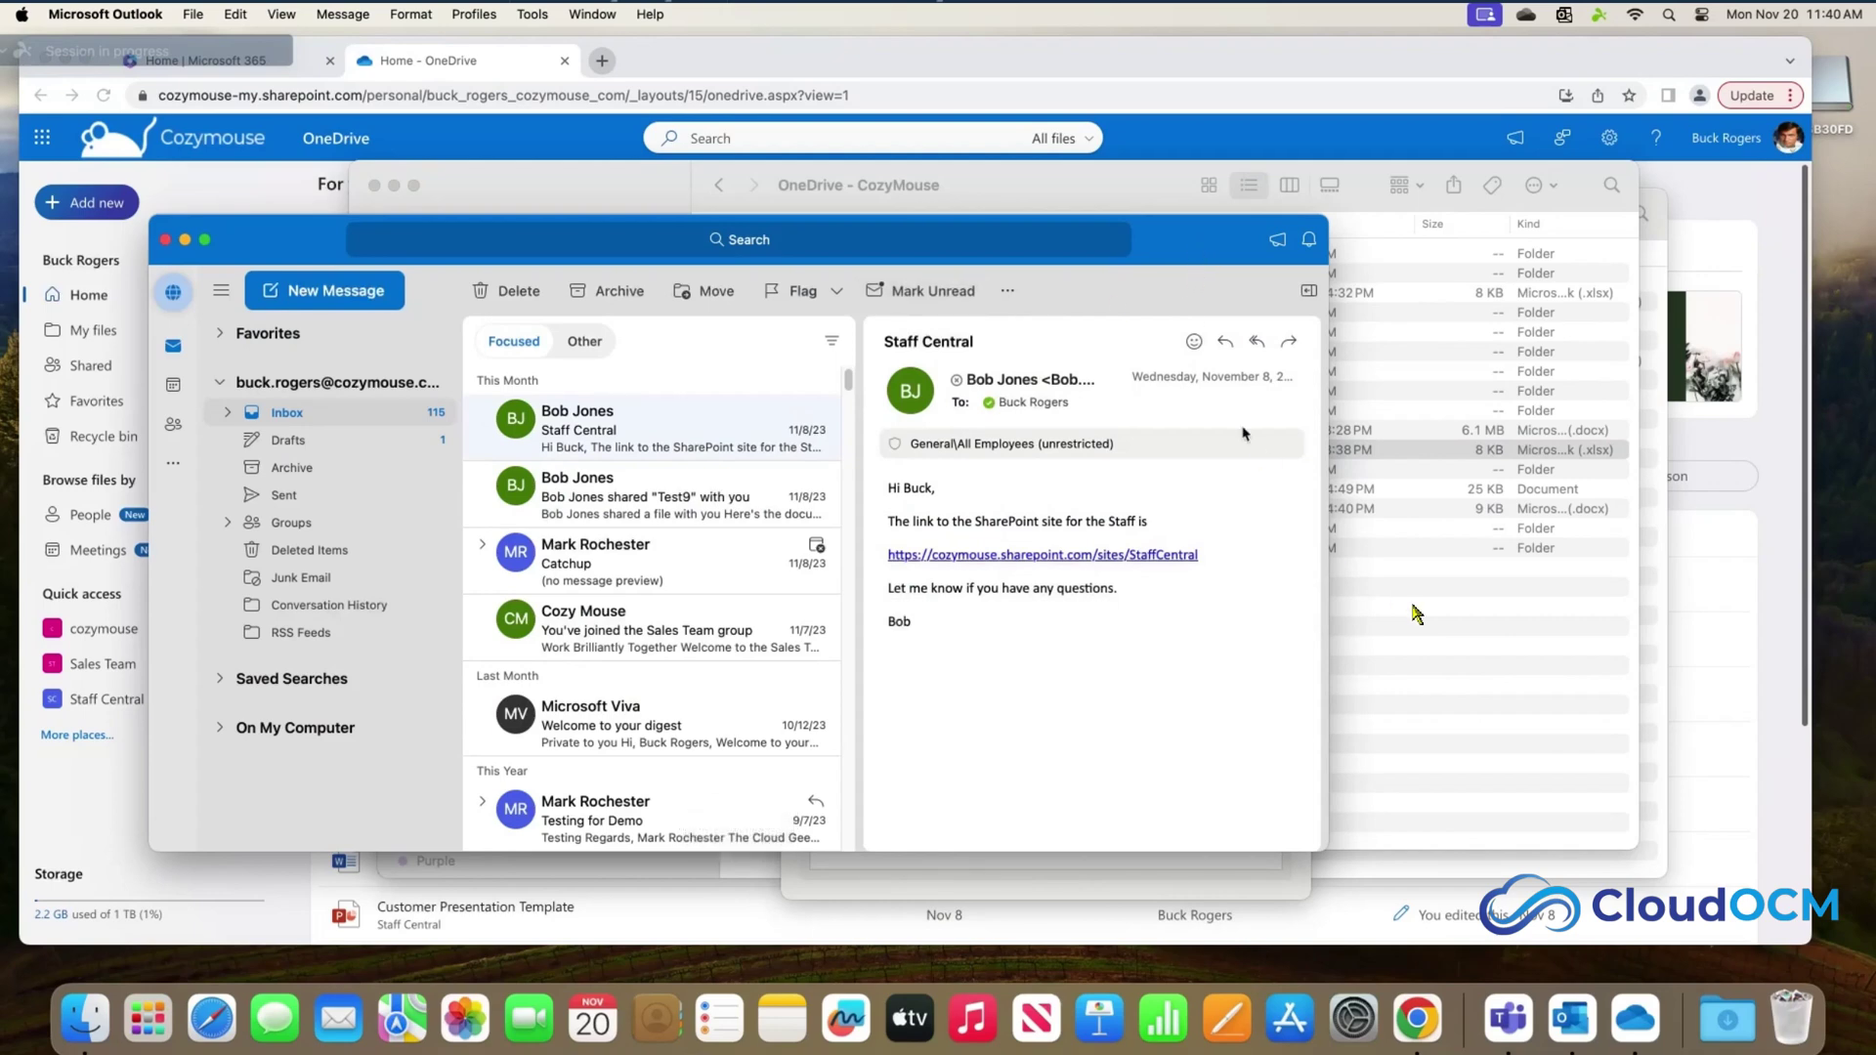
# - Switch to Finder and examine the people and sharing links that have access to Sales Forecast.xlsx in Manage Access
pyautogui.click(1103, 180)
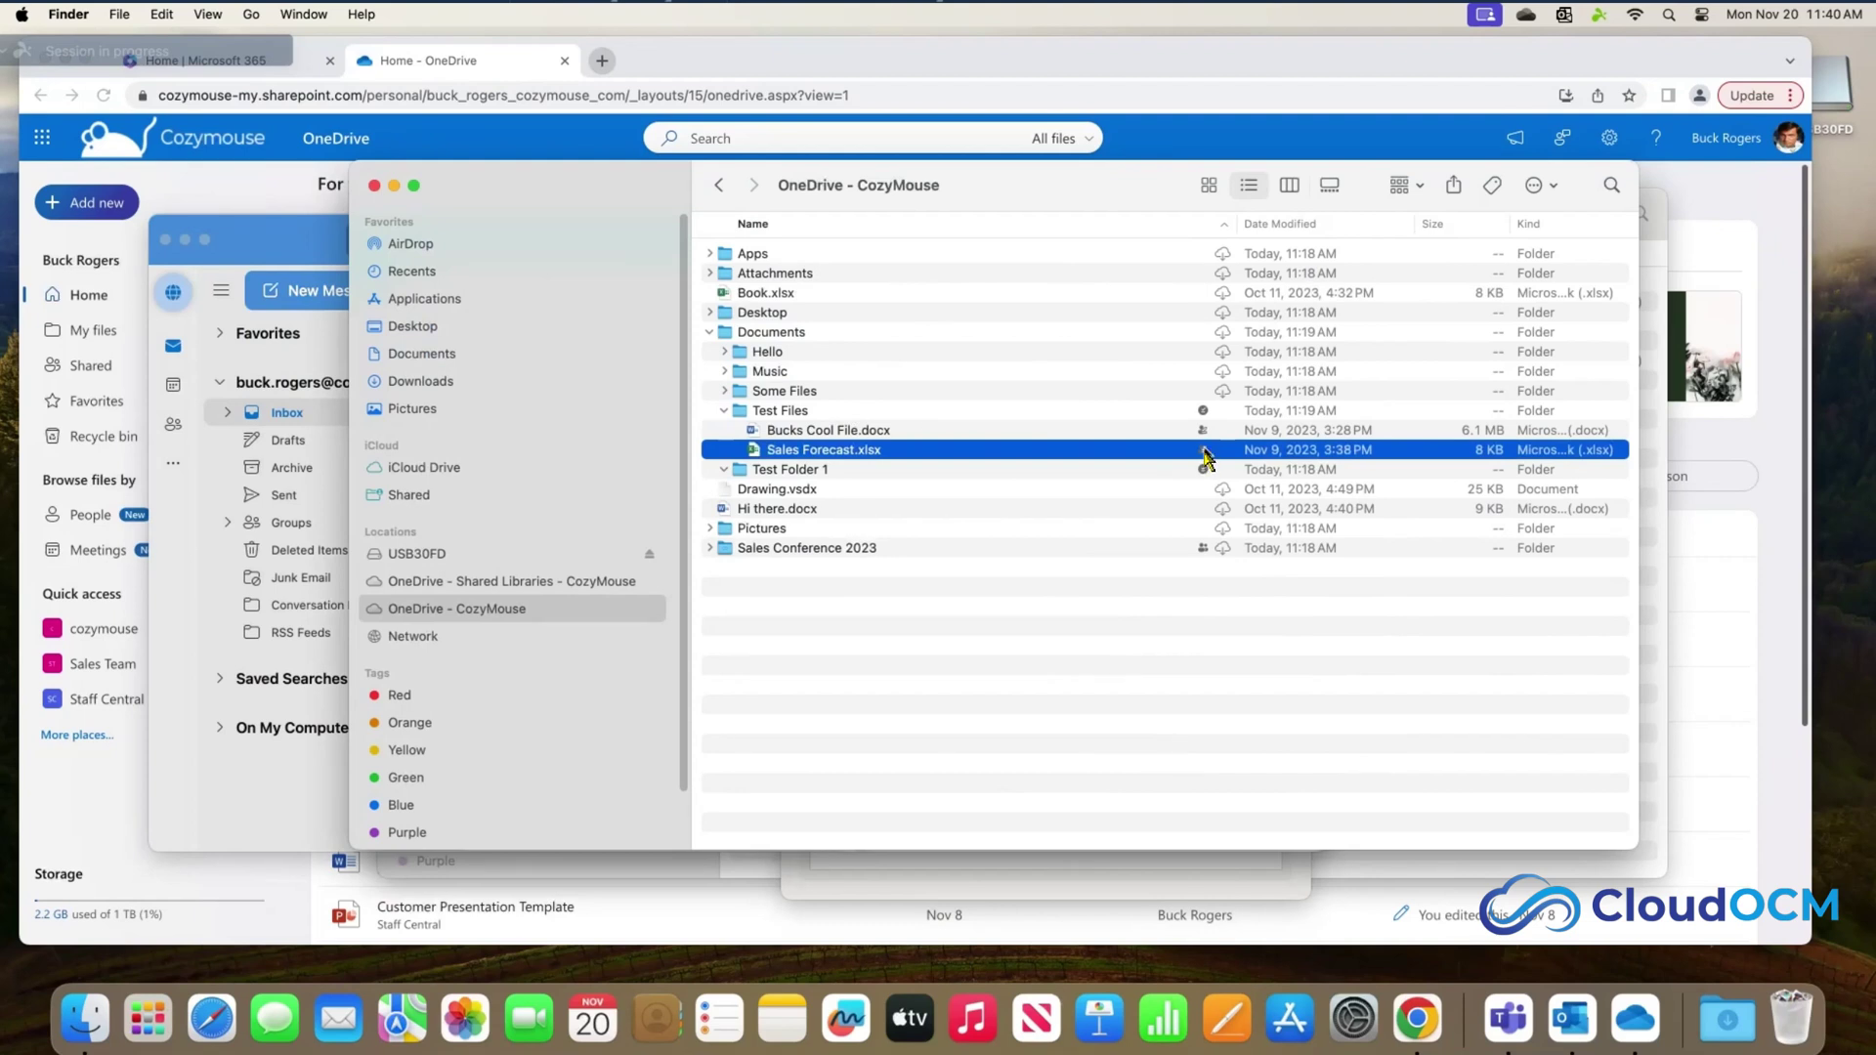
pyautogui.rightClick(838, 450)
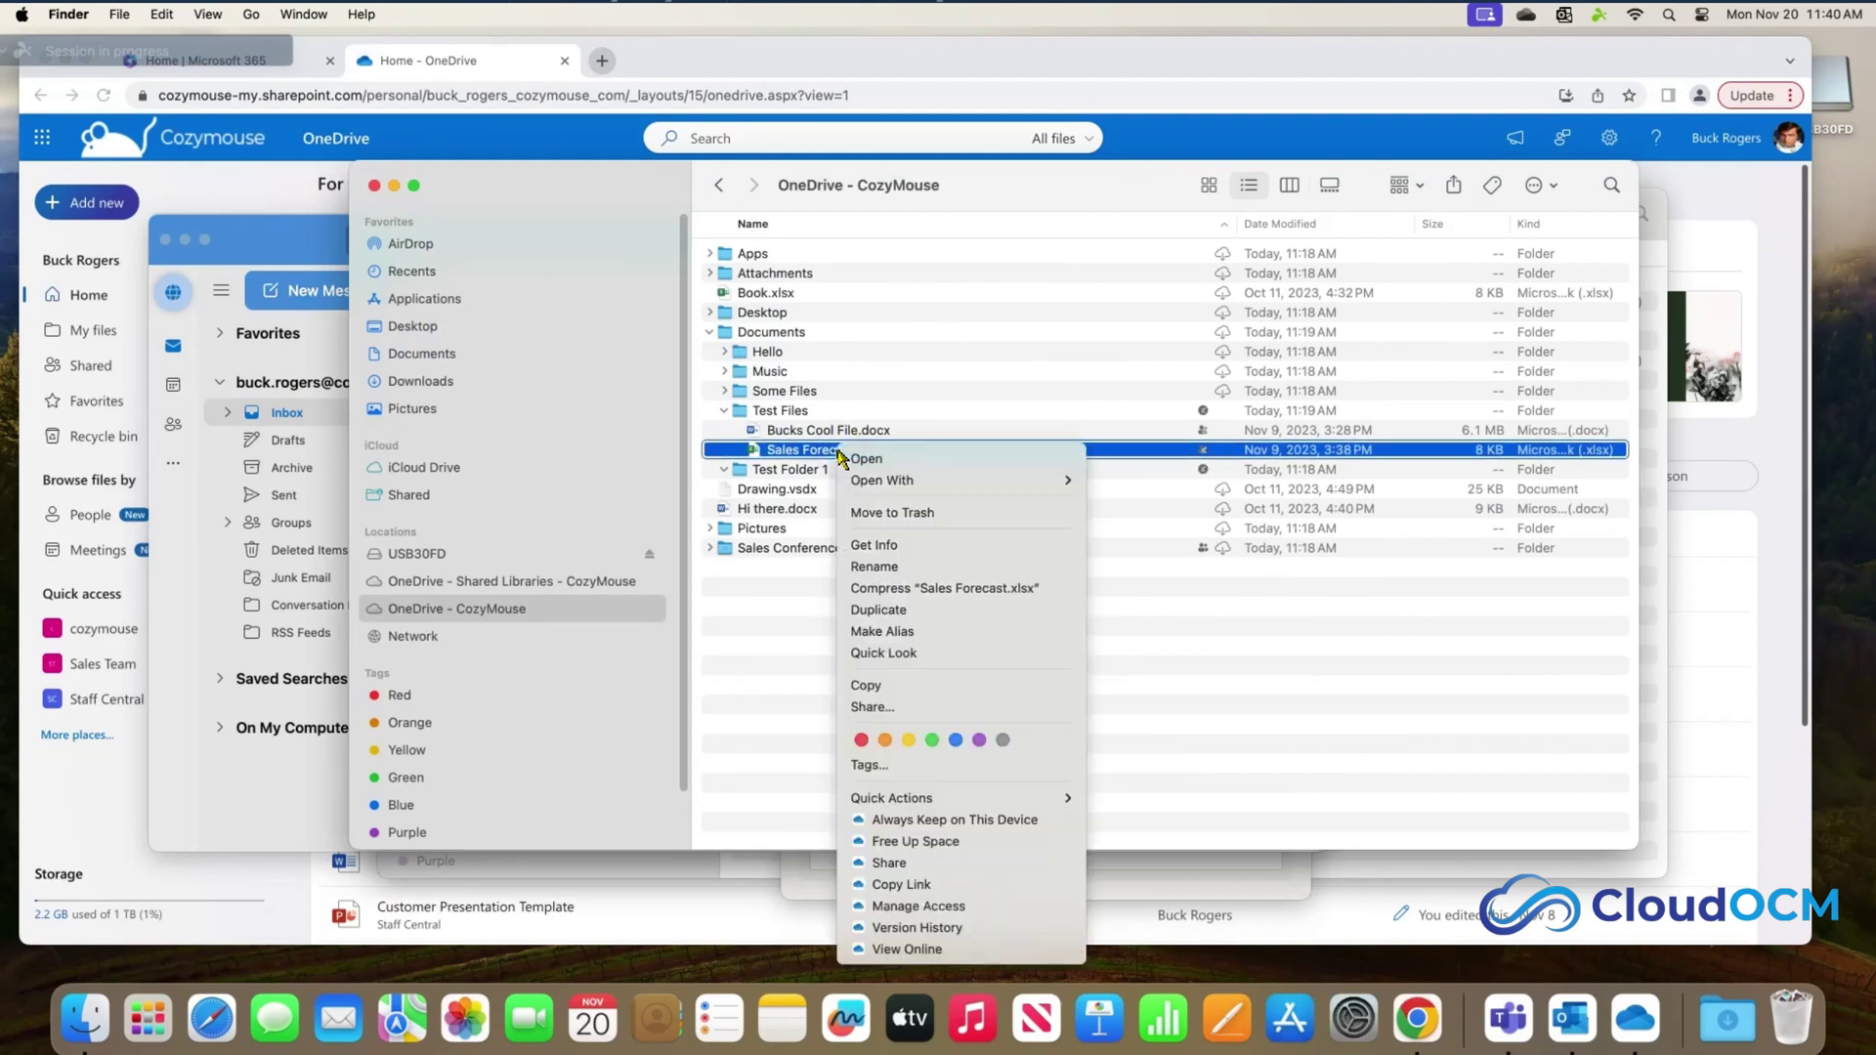
pyautogui.click(919, 906)
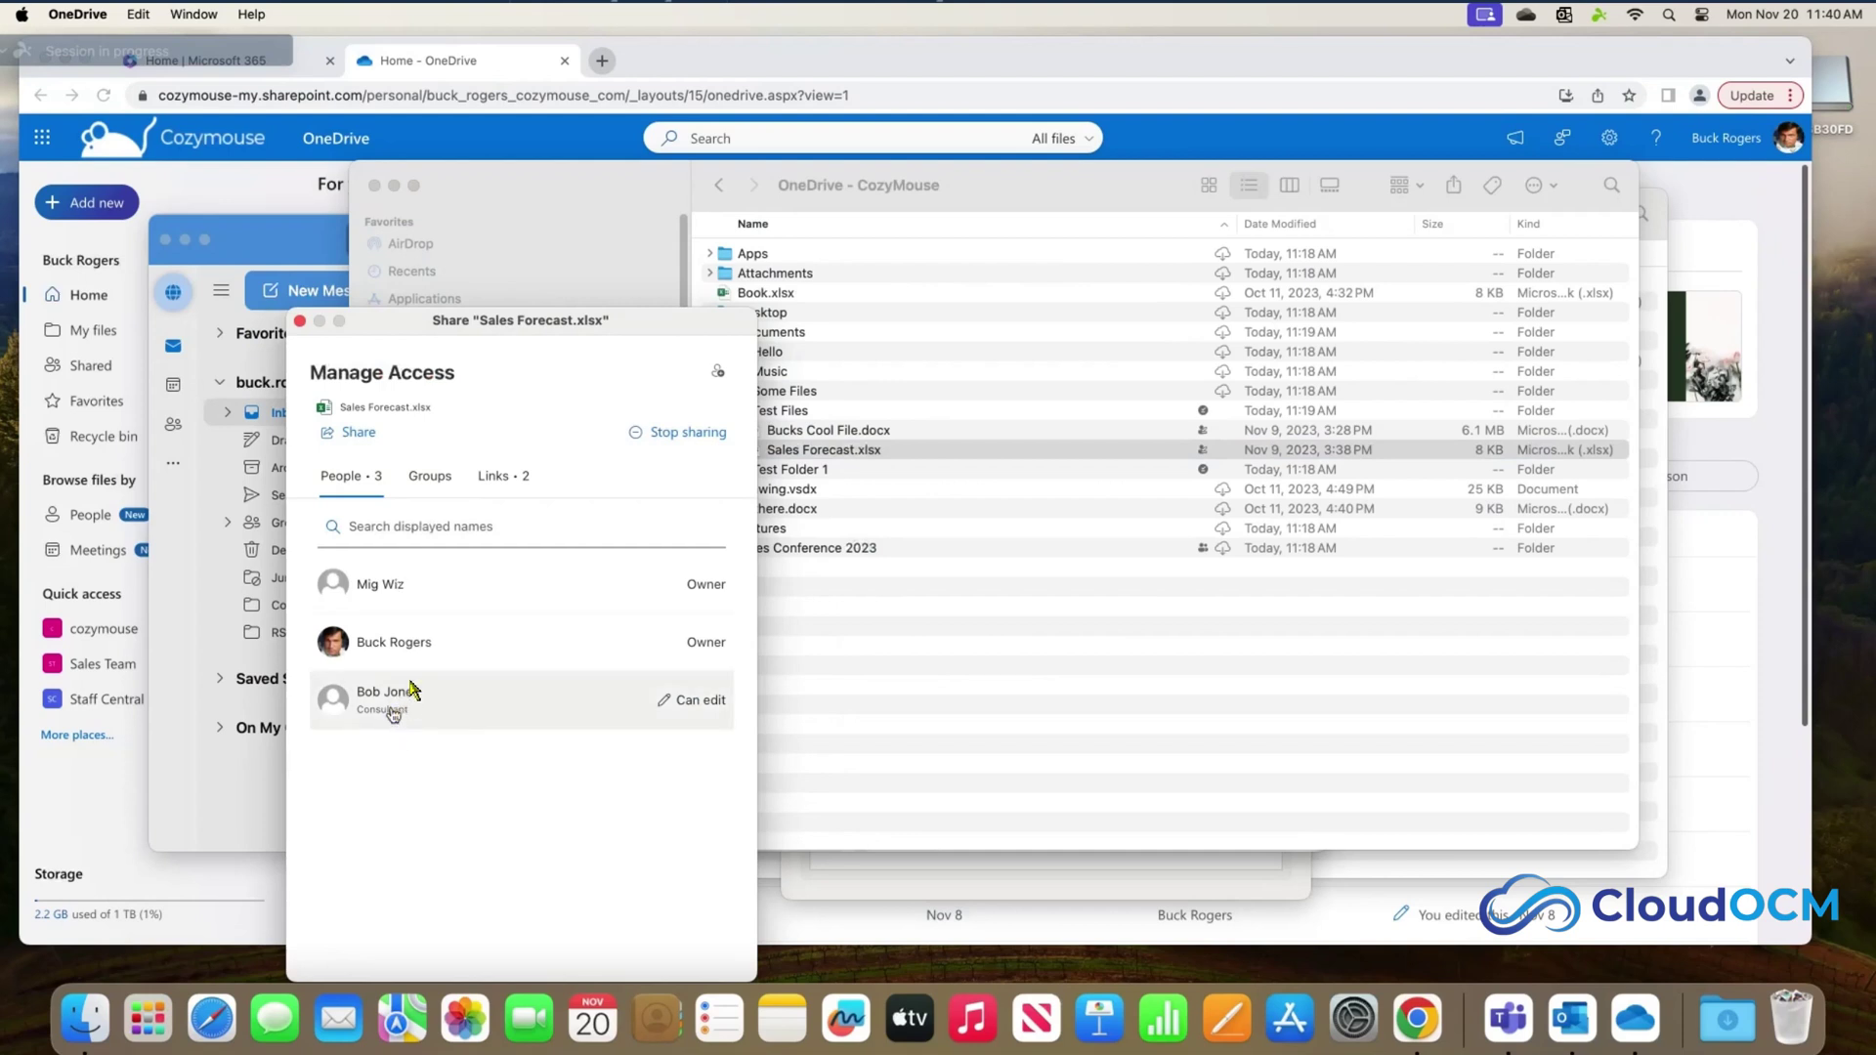
pyautogui.click(493, 479)
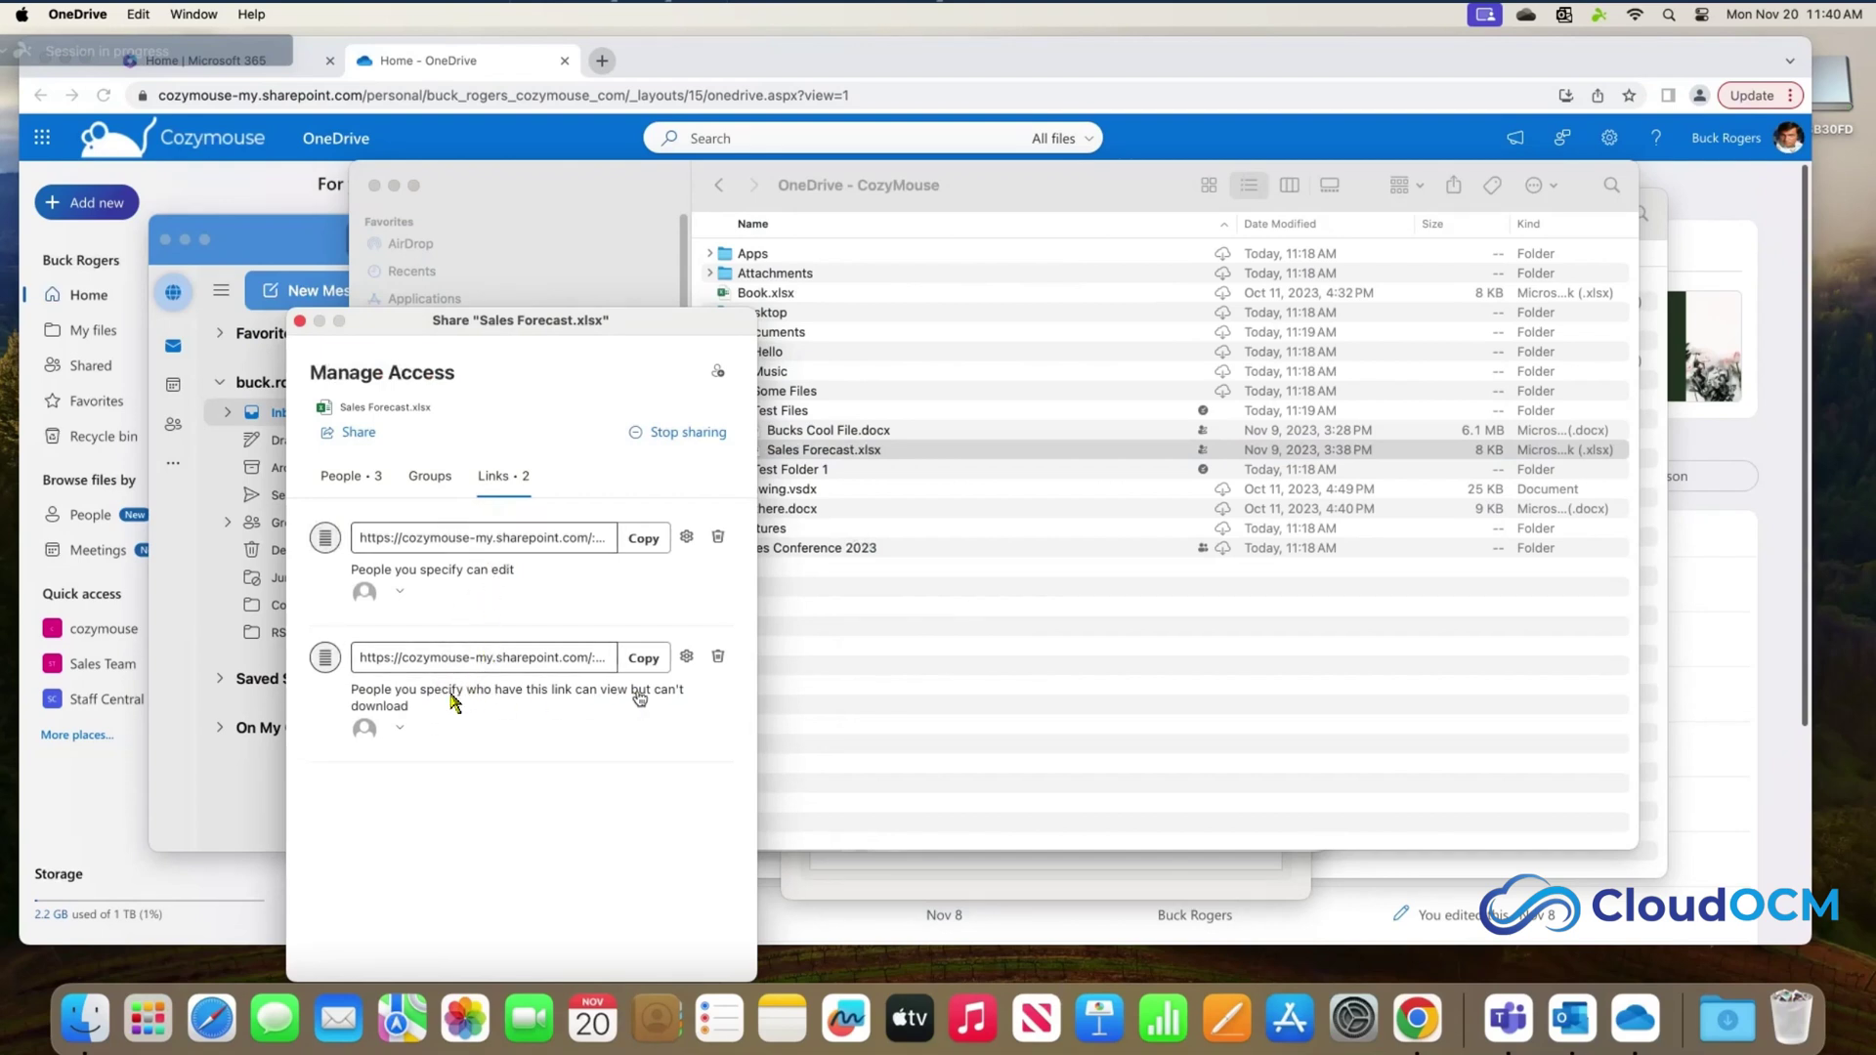
# - Check who the view-only, no-download link to Sales Forecast.xlsx works for, review its people and links, and close Manage Access
pyautogui.click(399, 727)
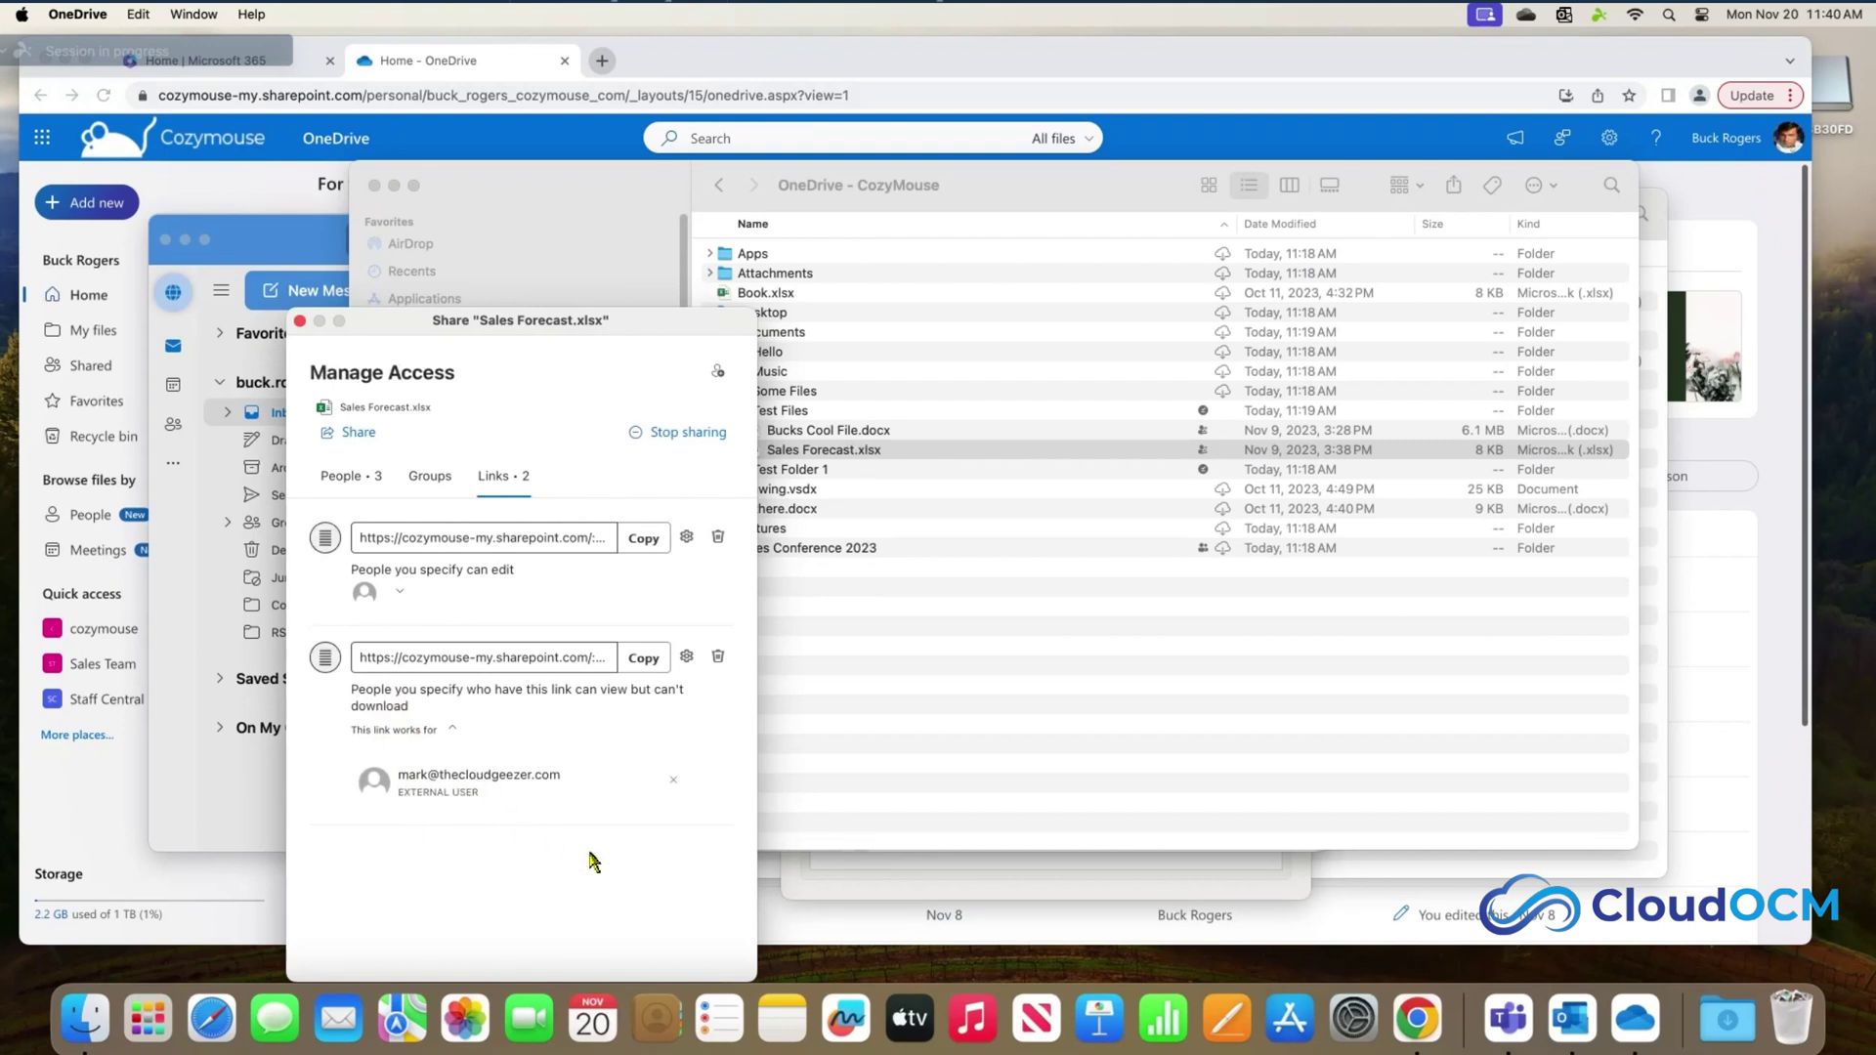
pyautogui.click(347, 478)
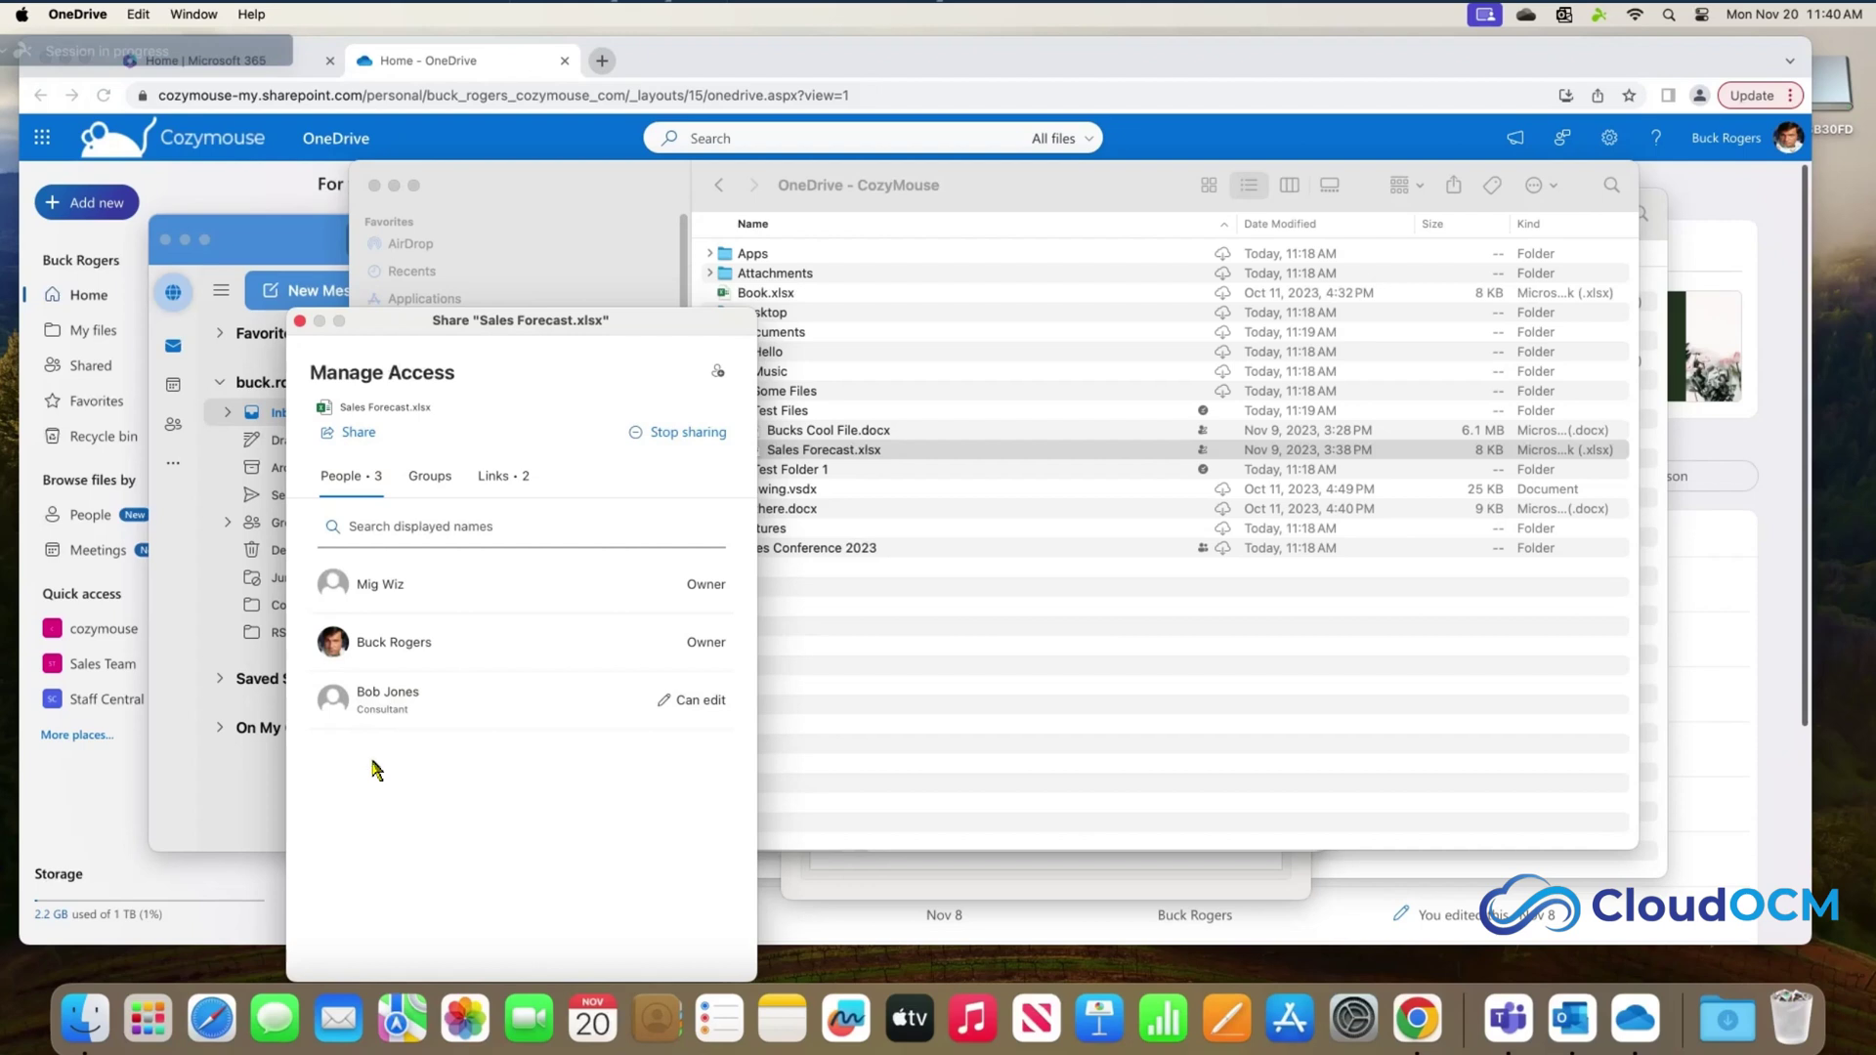
pyautogui.click(505, 478)
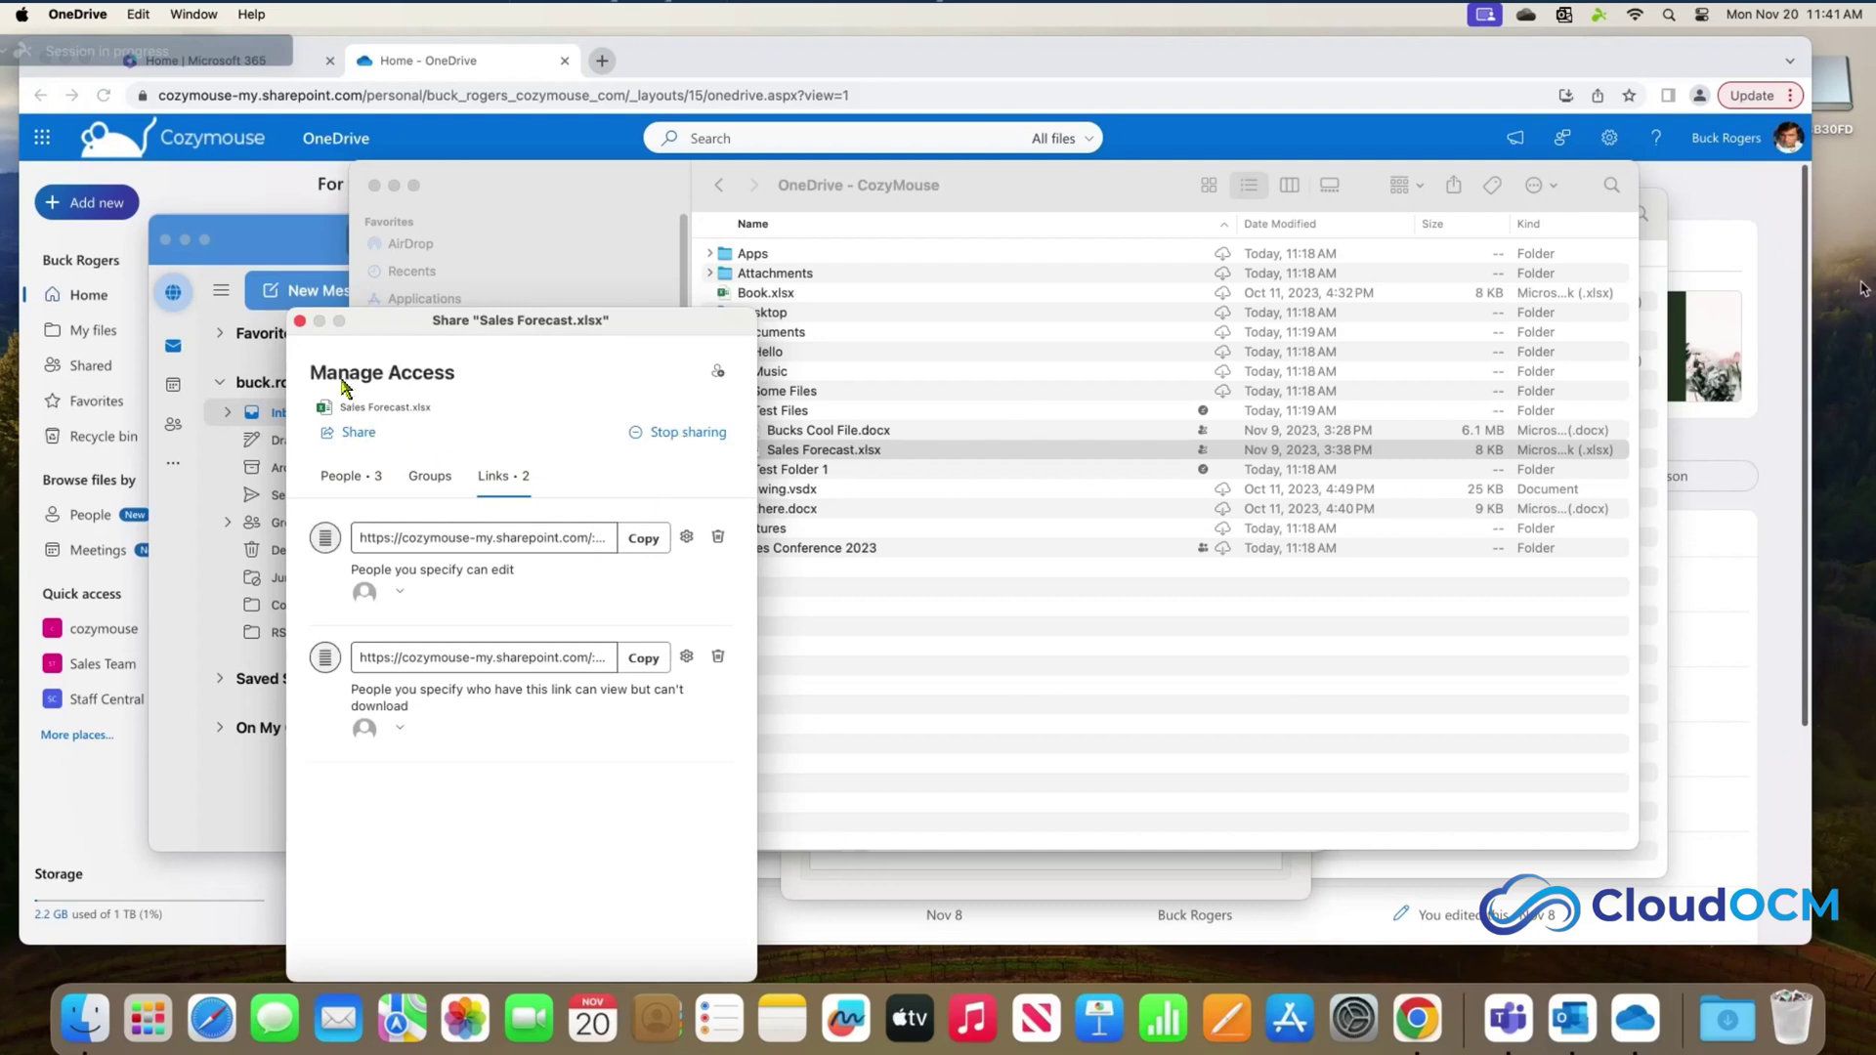
pyautogui.click(300, 321)
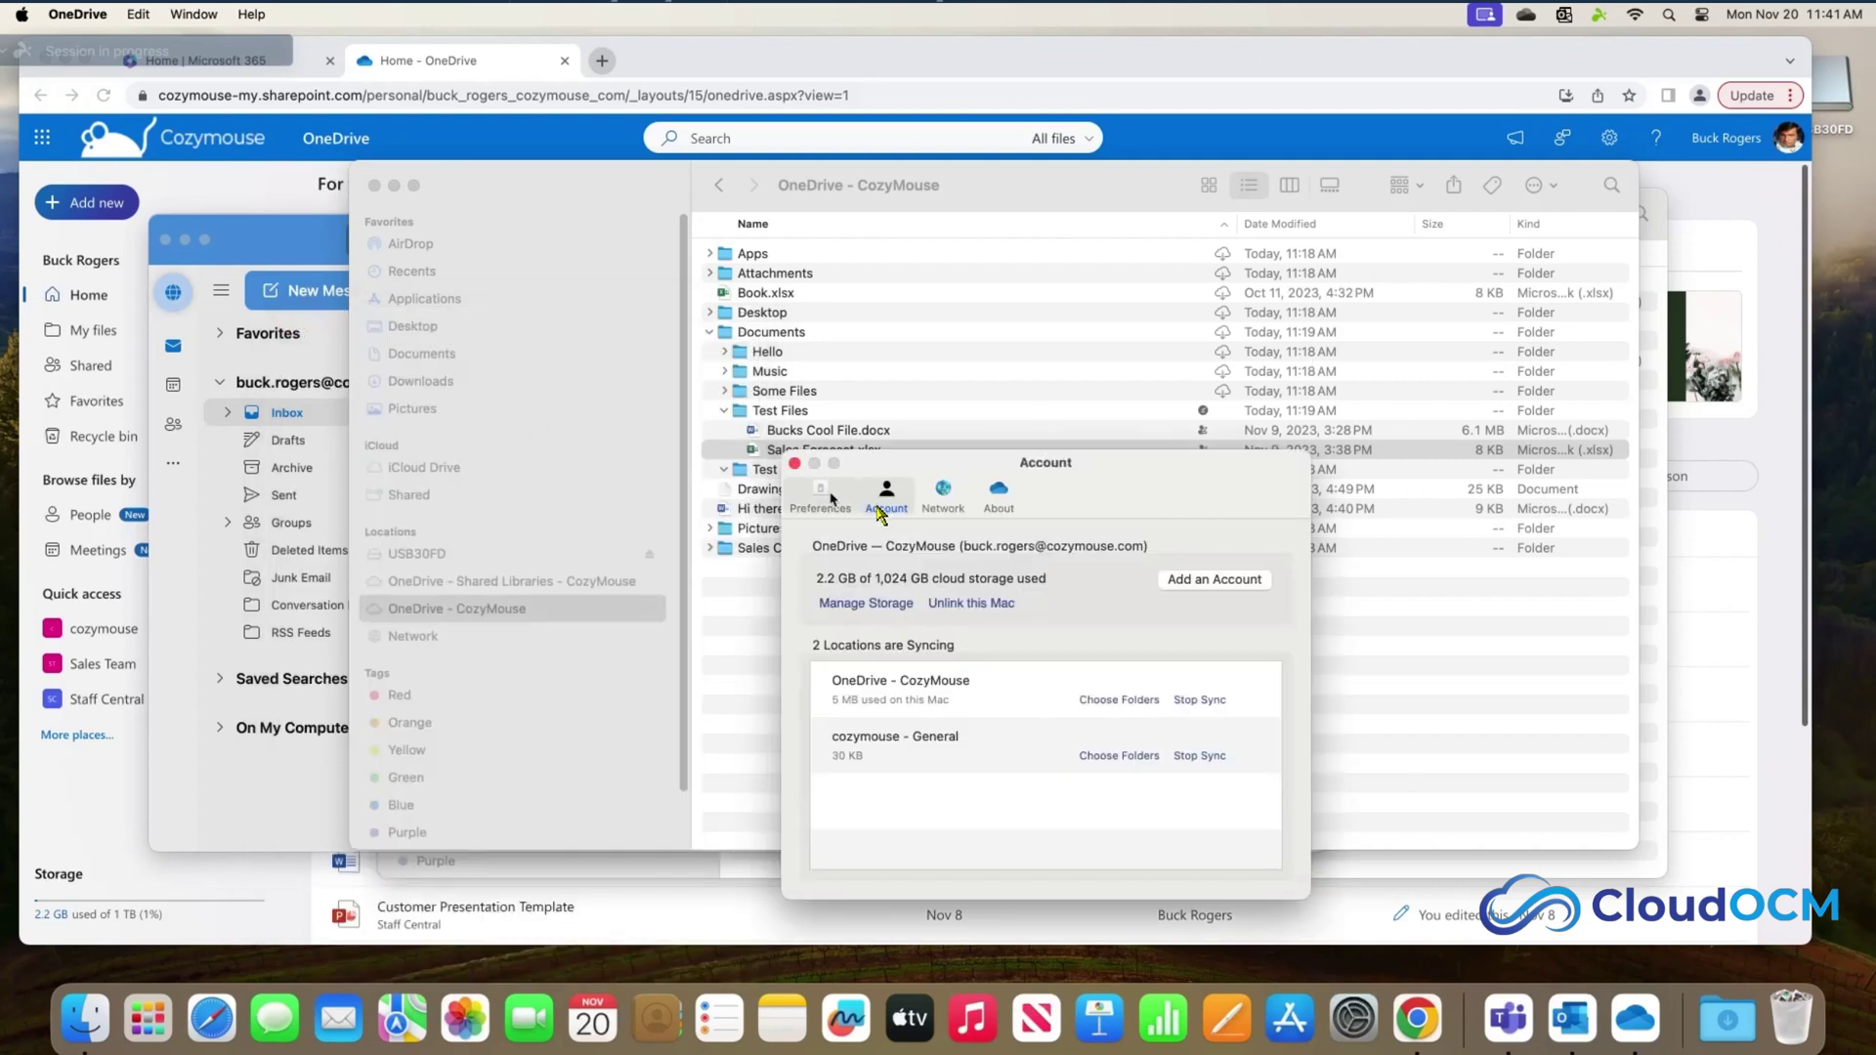
# - Return to the OneDrive - CozyMouse folder in Finder and open OneDrive sharing for the Test Files folder
pyautogui.click(759, 626)
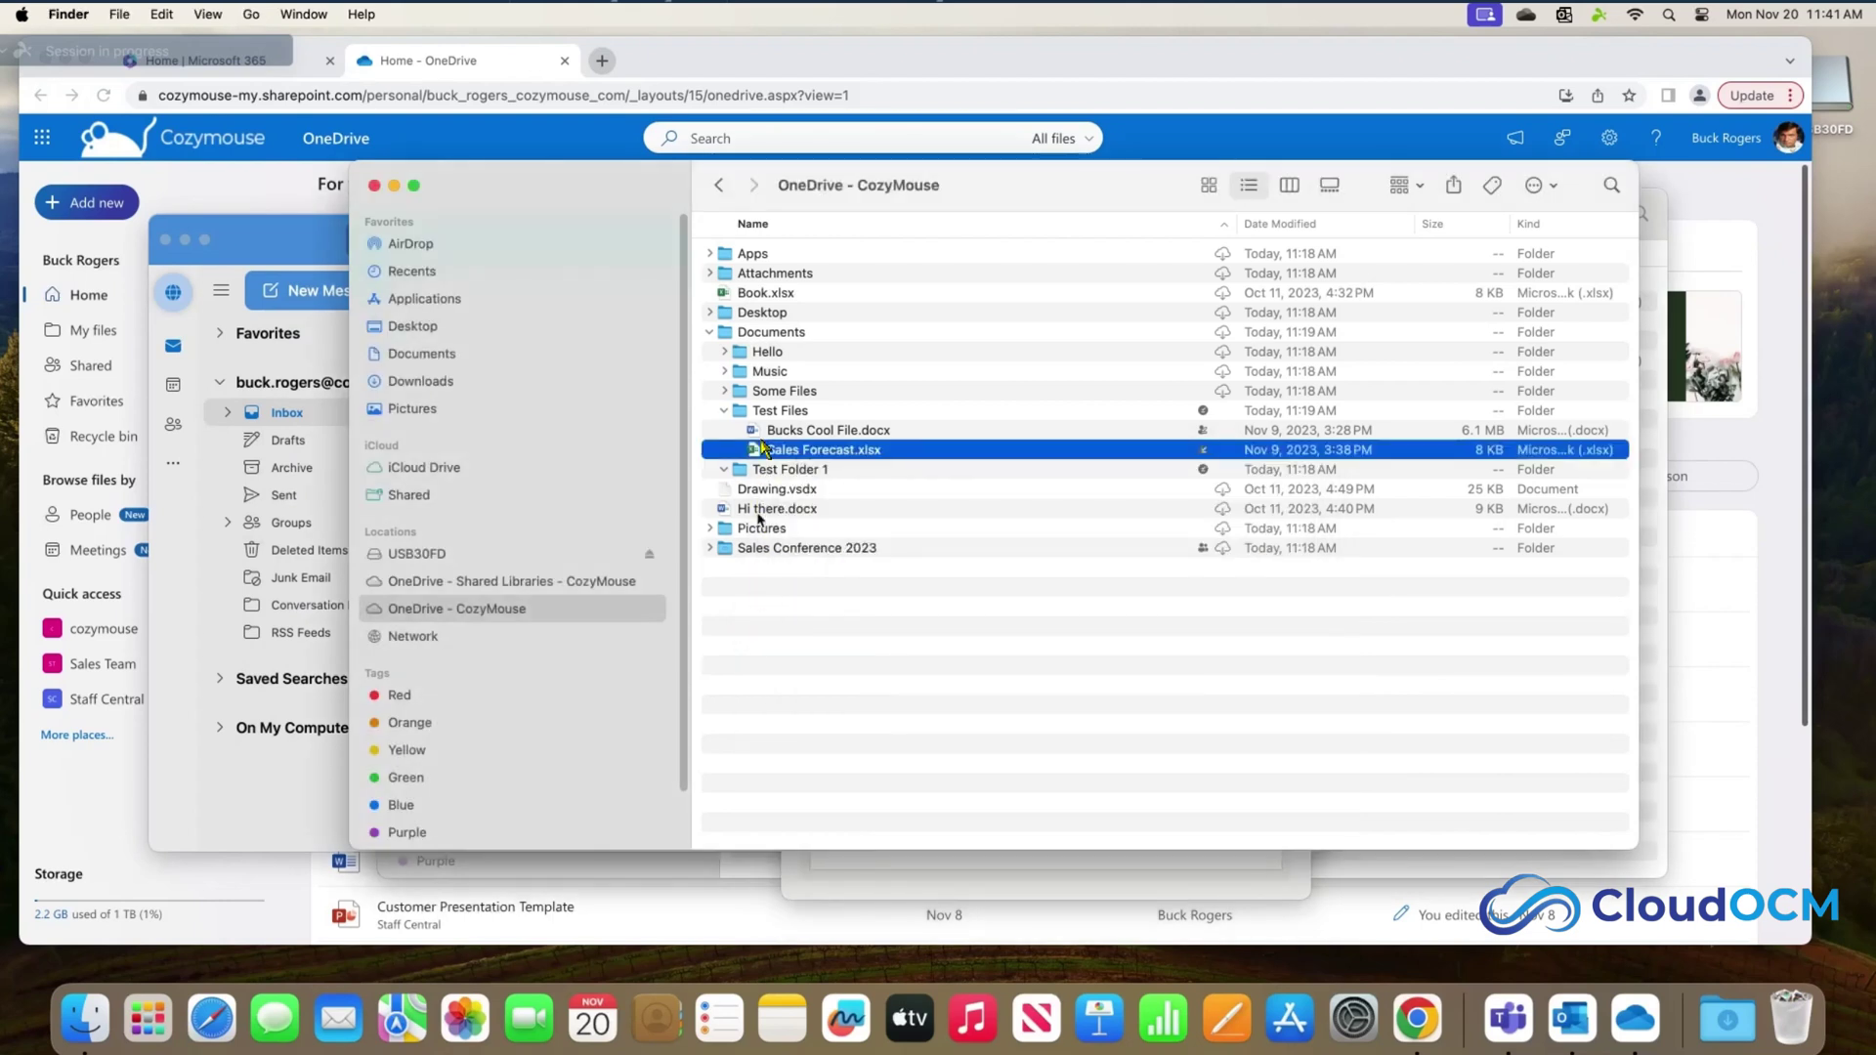
pyautogui.click(781, 413)
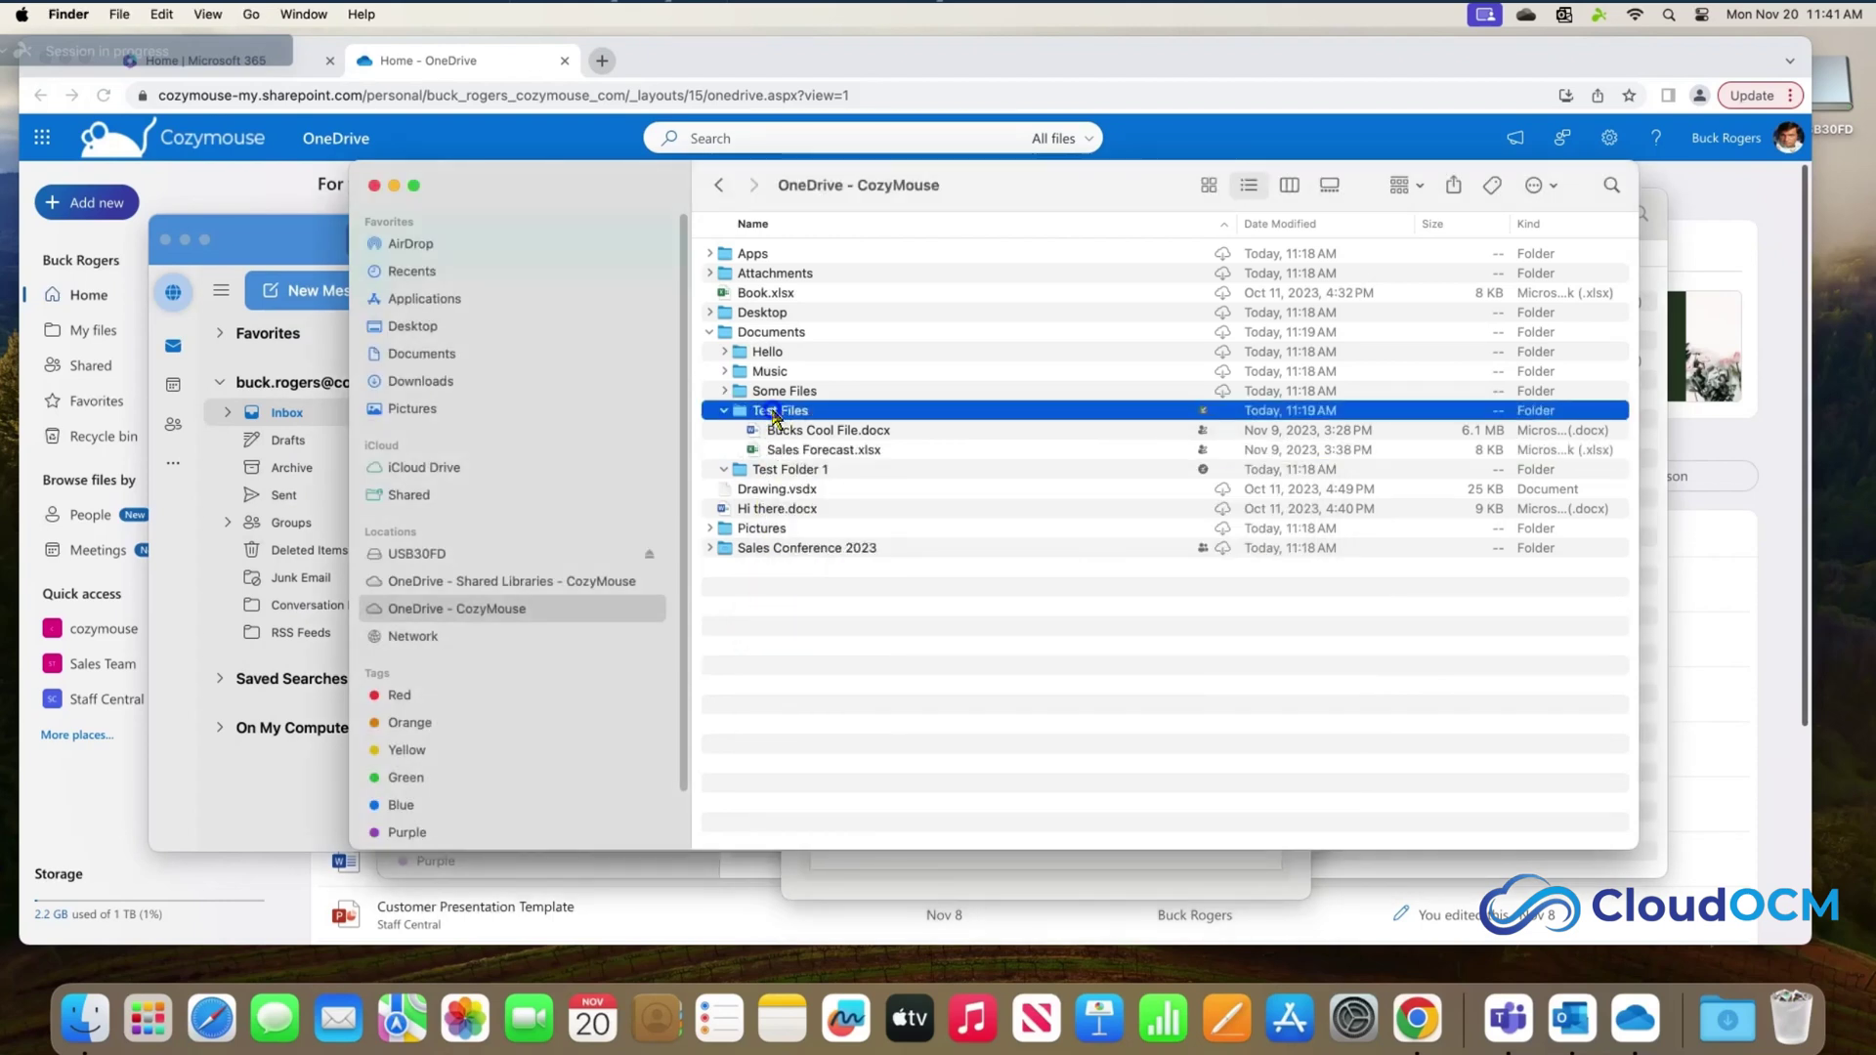
pyautogui.rightClick(781, 413)
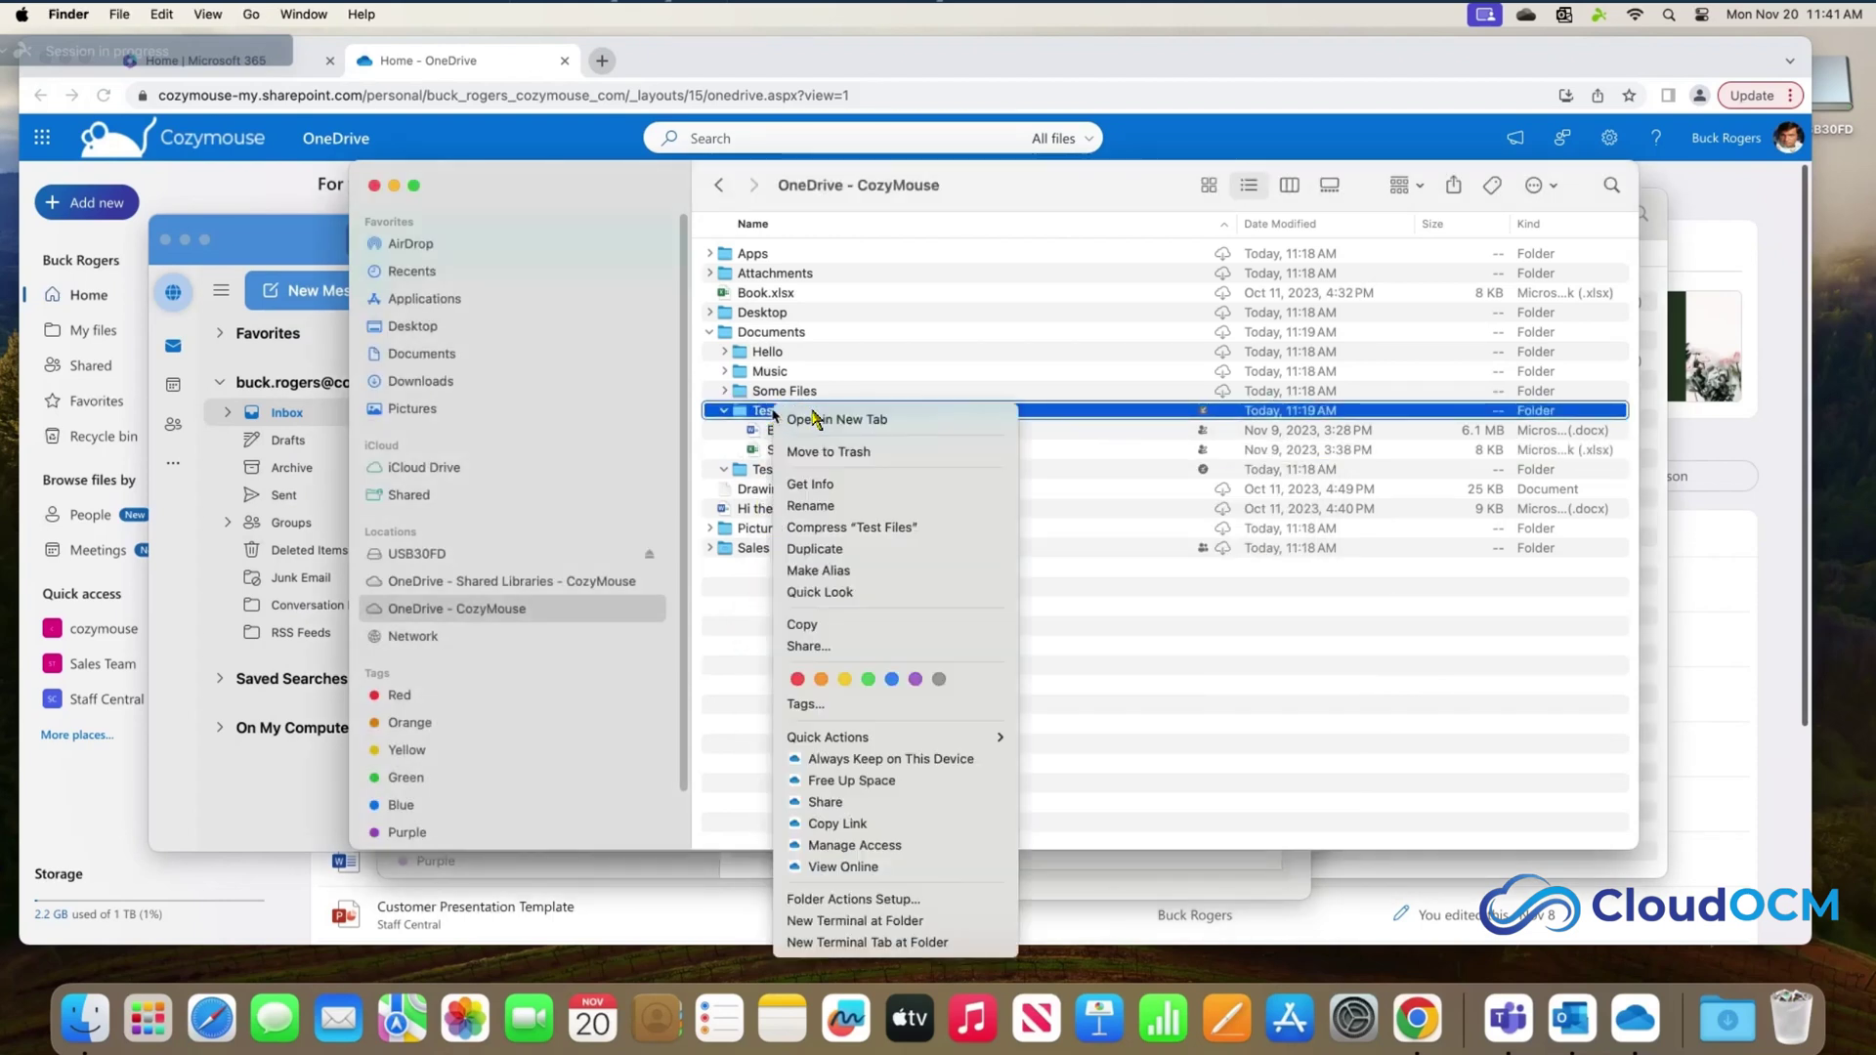
pyautogui.click(829, 801)
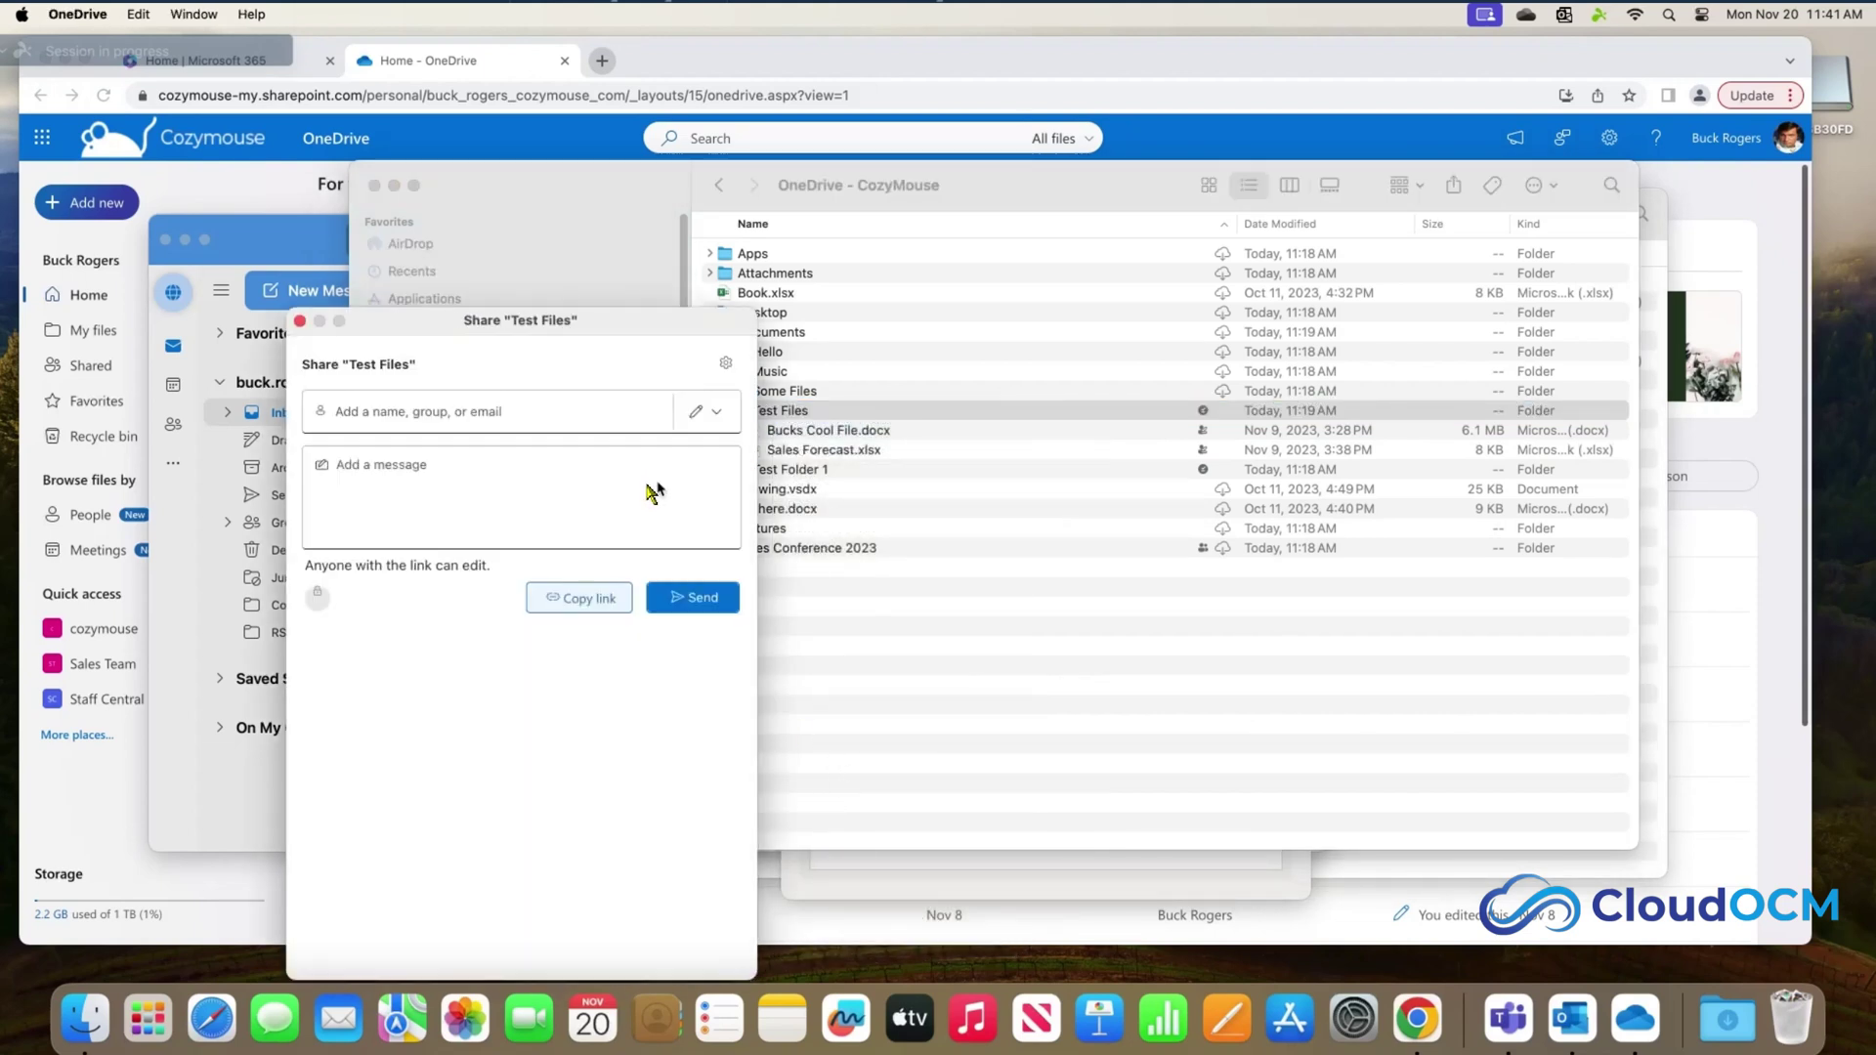